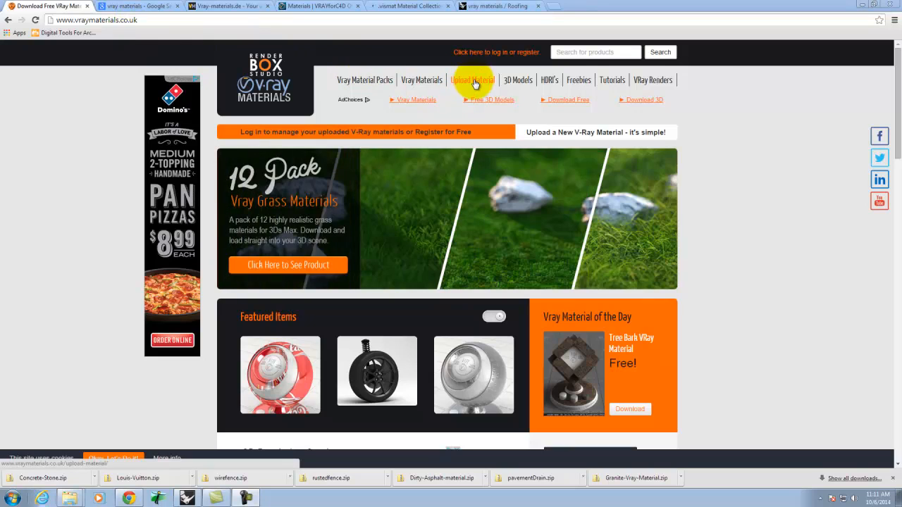
# Browse the free Vray Materials library on vraymaterials.co.uk, examining the downloadable materials from metal mesh to the pavement and wood entries.
pyautogui.click(423, 80)
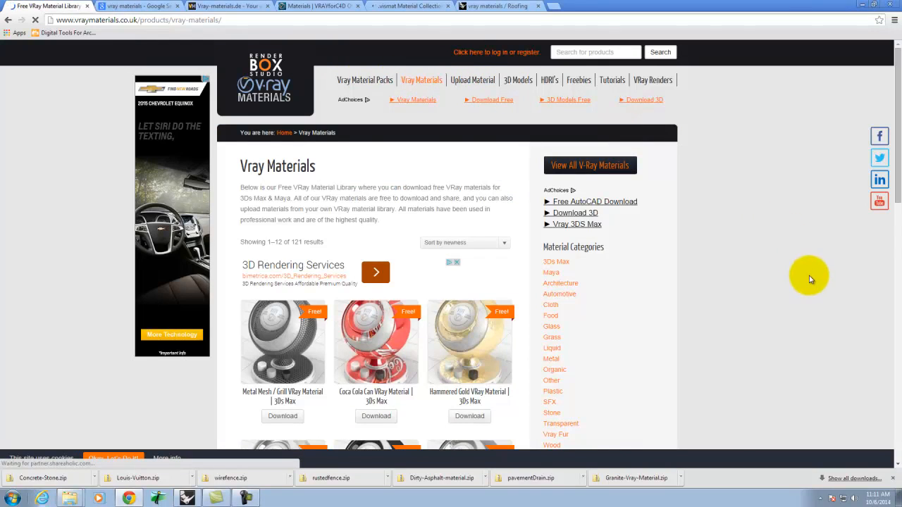
pyautogui.scroll(-3, 810, 280)
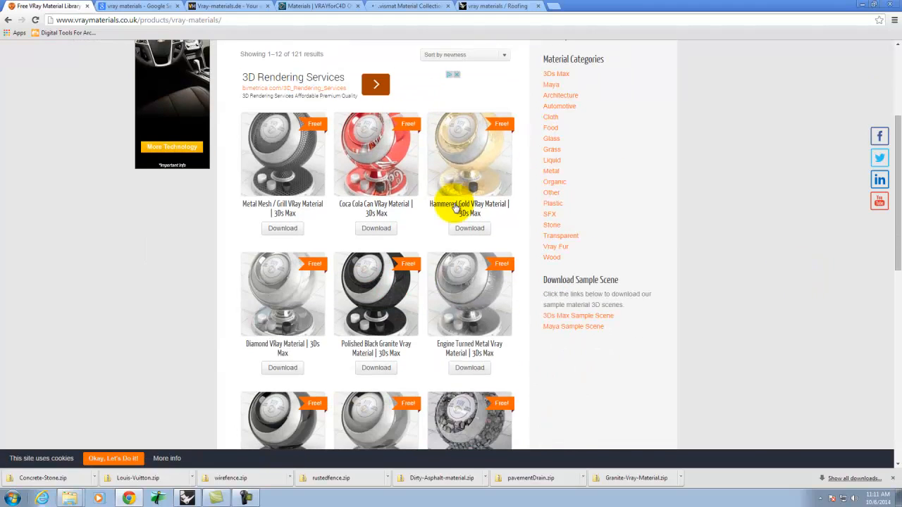
pyautogui.scroll(-1, 437, 167)
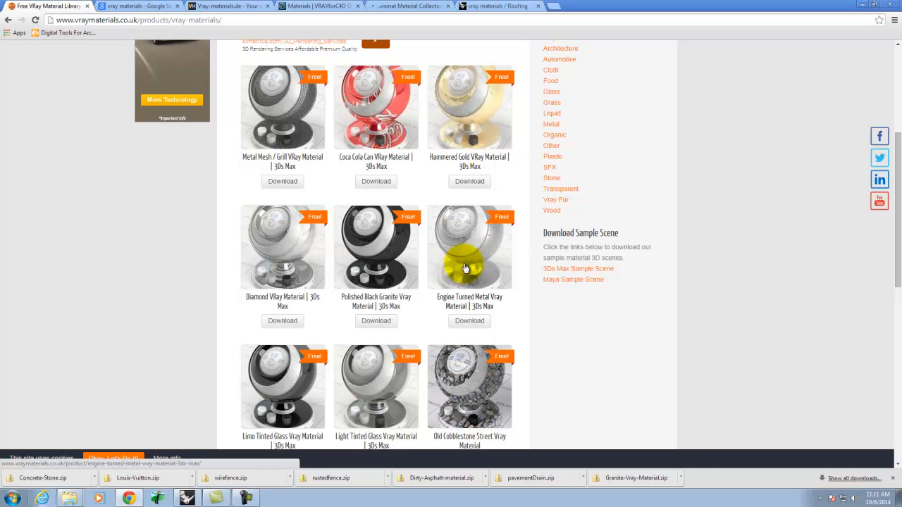
pyautogui.scroll(-3, 484, 291)
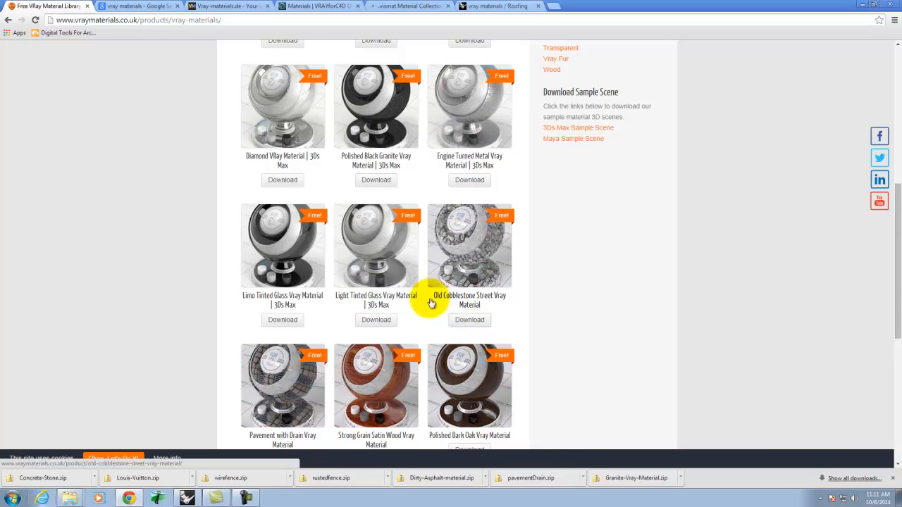
pyautogui.scroll(-2, 366, 253)
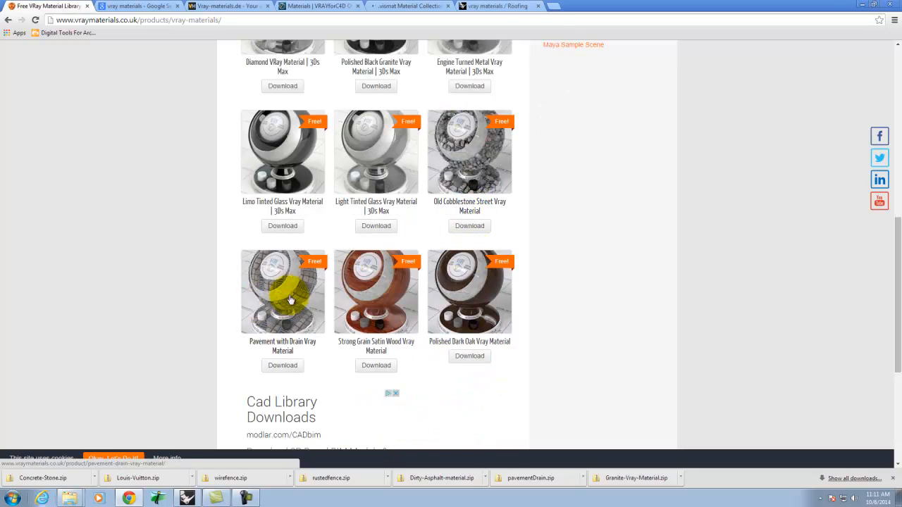
pyautogui.scroll(-1, 471, 268)
pyautogui.scroll(1, 472, 267)
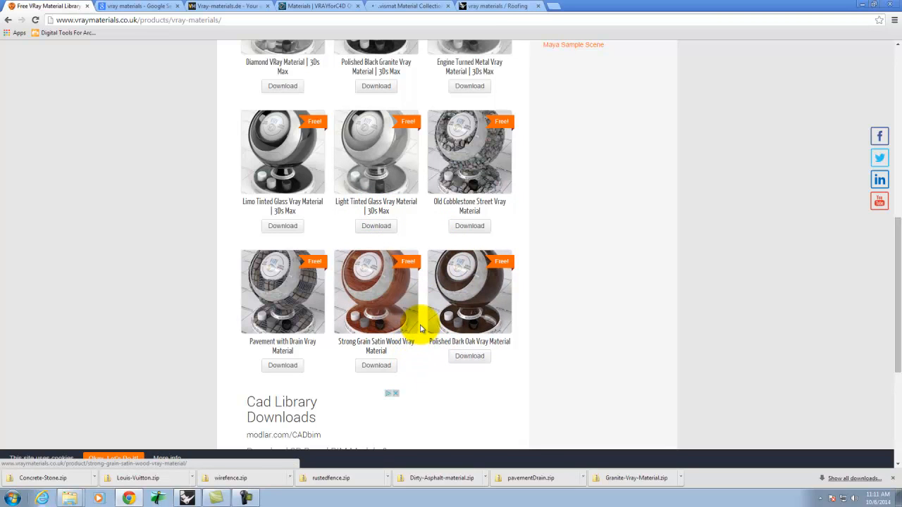
pyautogui.scroll(5, 420, 326)
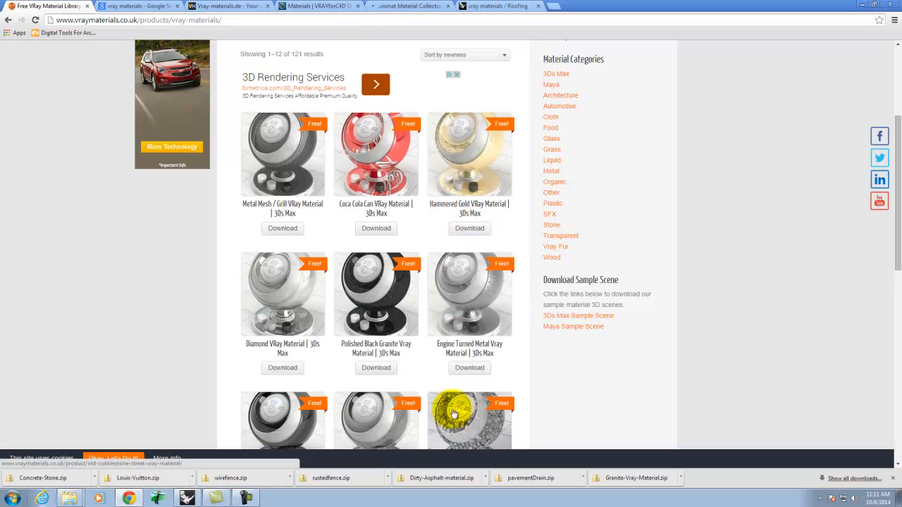
pyautogui.scroll(-5, 429, 313)
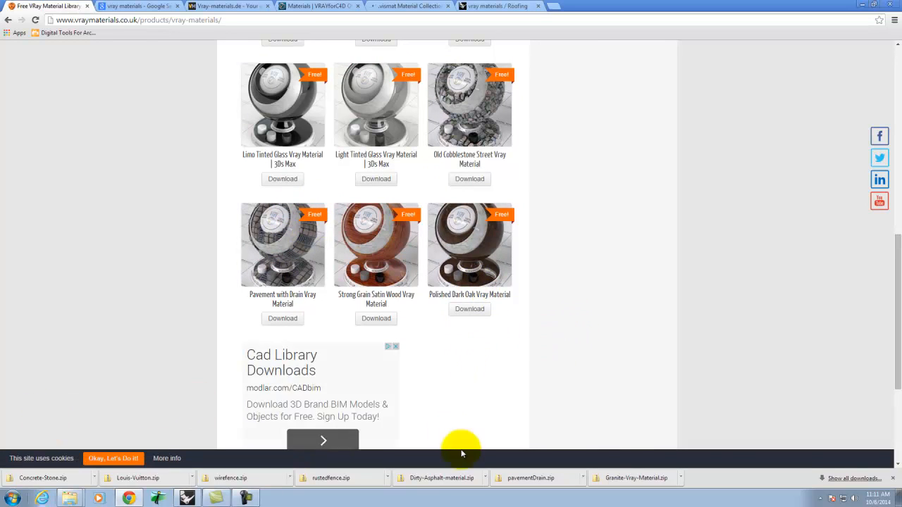
# Switch to File Explorer and open the pavementDrain folder inside V-Ray Materials Manufacture > New.
pyautogui.click(862, 6)
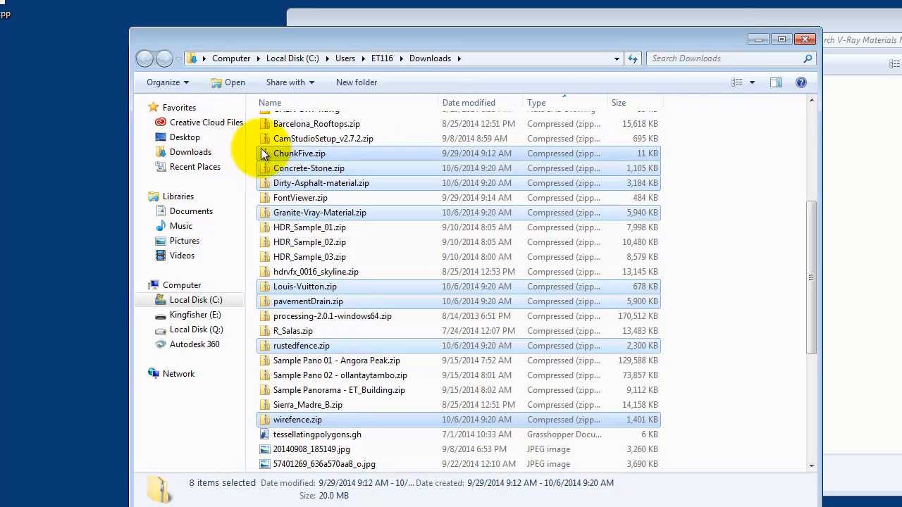
pyautogui.click(352, 19)
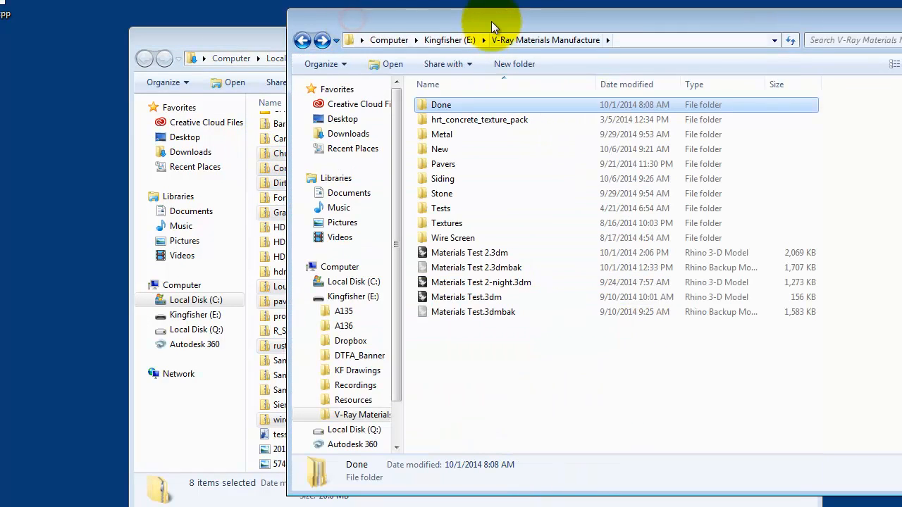
pyautogui.moveTo(491, 21); pyautogui.dragTo(345, 25)
pyautogui.doubleClick(286, 153)
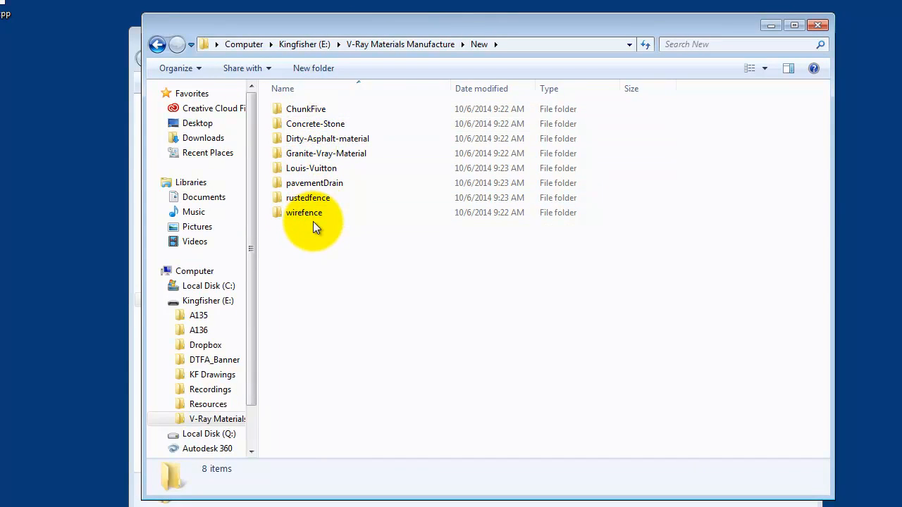
pyautogui.moveTo(324, 29); pyautogui.dragTo(248, 22)
pyautogui.doubleClick(231, 175)
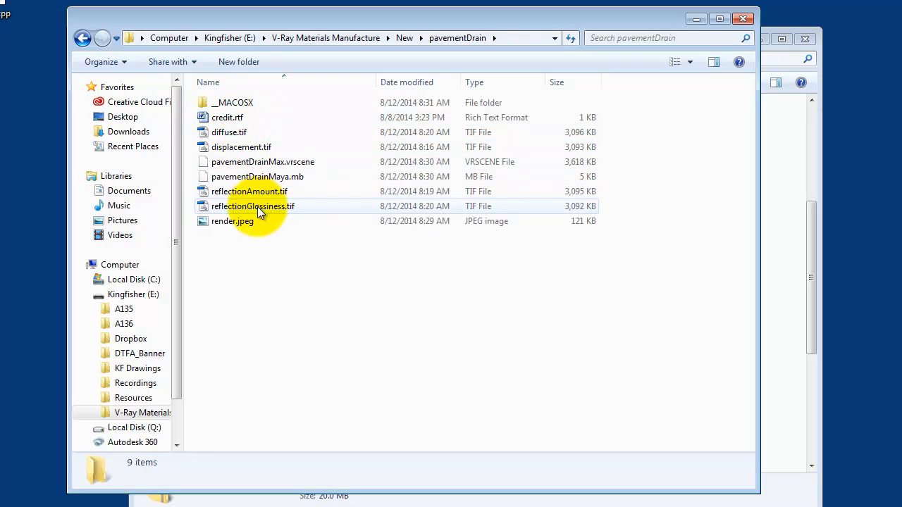
# View the pavement's diffuse.tif map in Photoshop, then close the image and Photoshop.
pyautogui.doubleClick(229, 132)
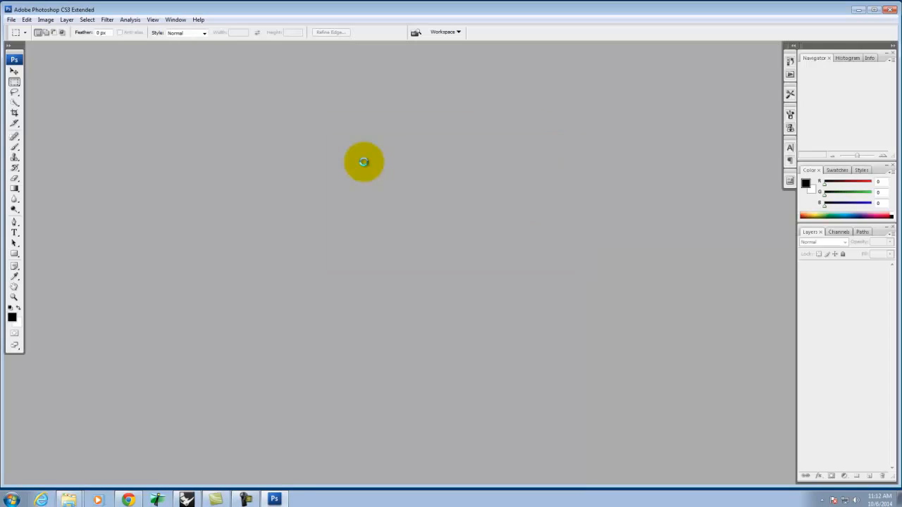
pyautogui.moveTo(60, 51); pyautogui.dragTo(255, 58)
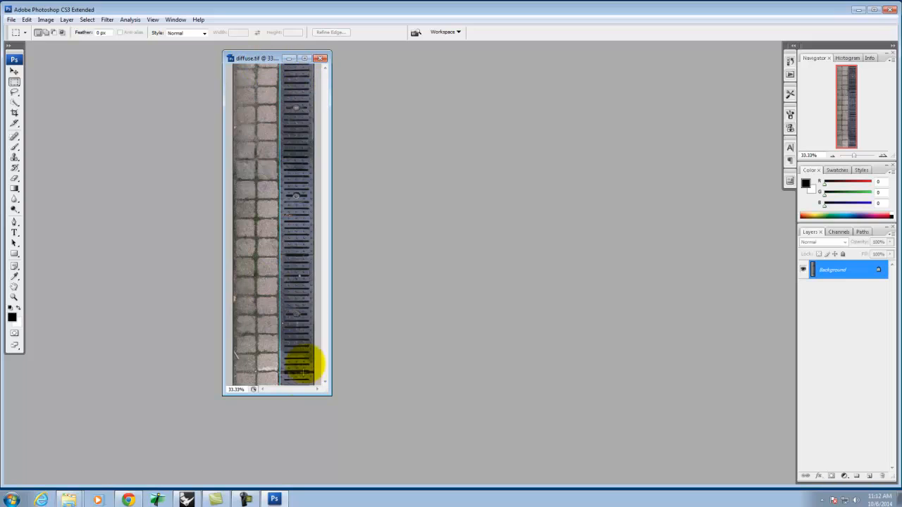
pyautogui.click(321, 58)
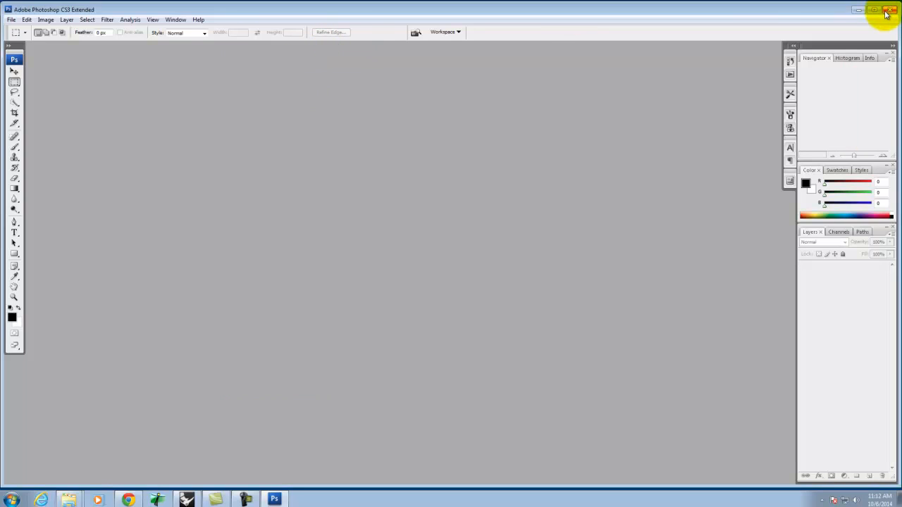
pyautogui.click(887, 15)
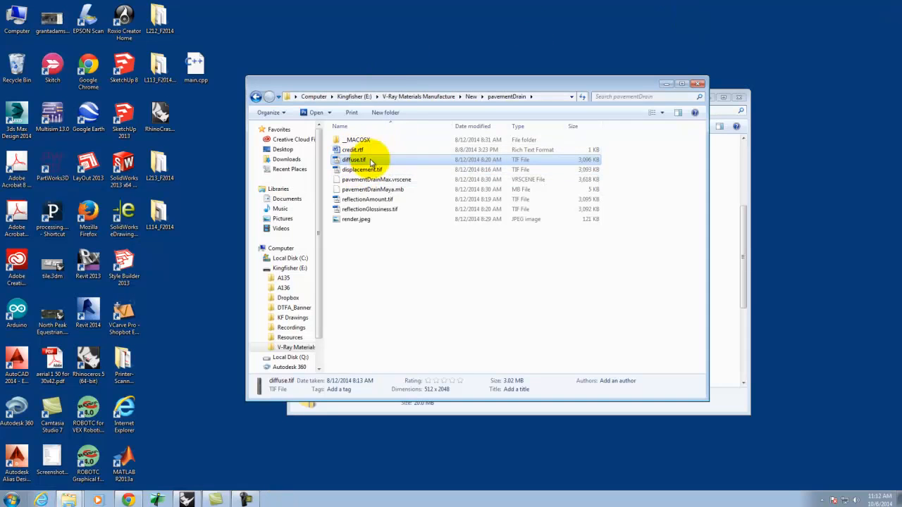
# View the pavement's displacement.tif map in Photoshop, then close the image and Photoshop.
pyautogui.doubleClick(370, 170)
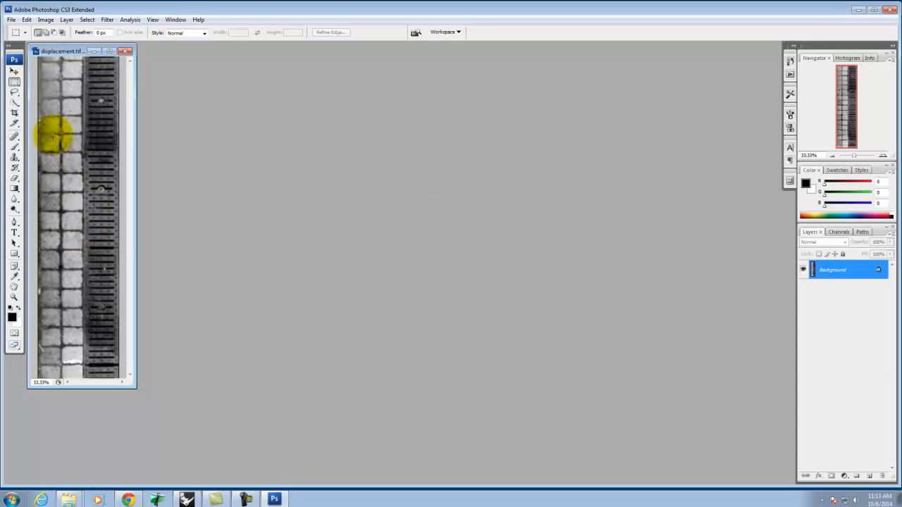
pyautogui.moveTo(62, 51); pyautogui.dragTo(134, 55)
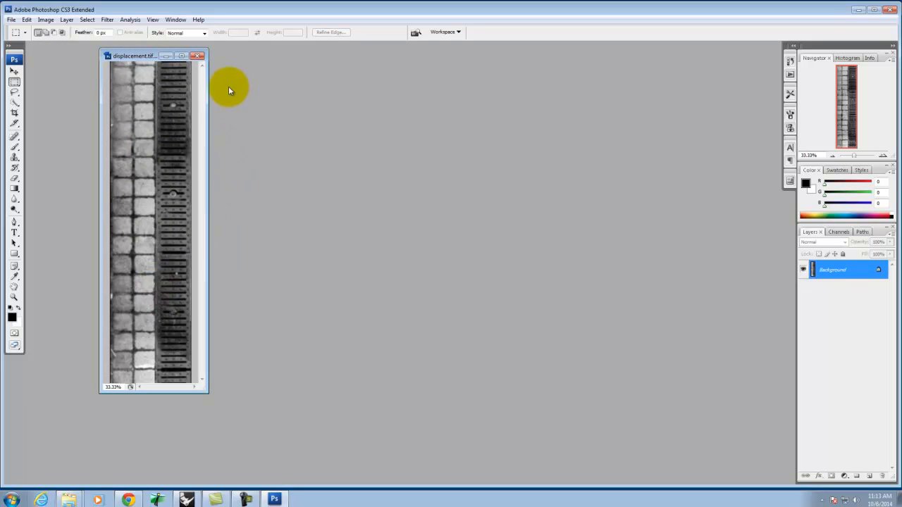
pyautogui.click(200, 56)
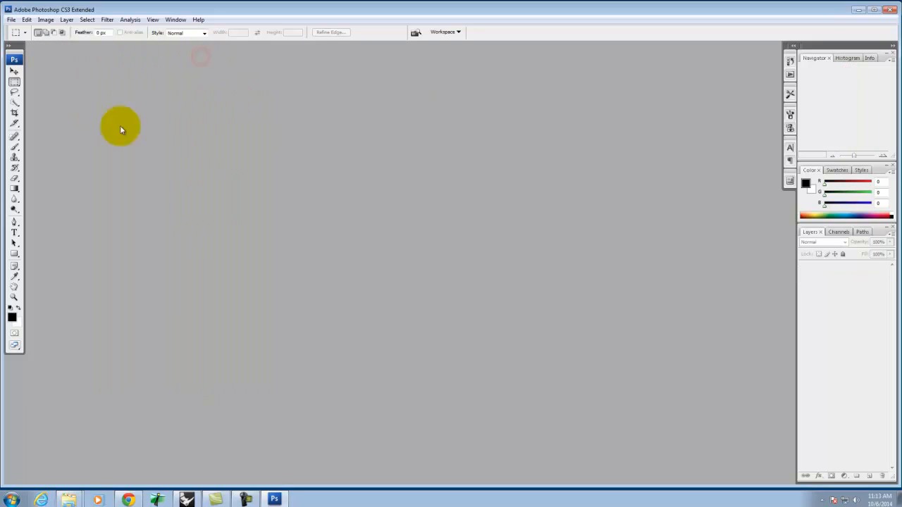
pyautogui.click(886, 10)
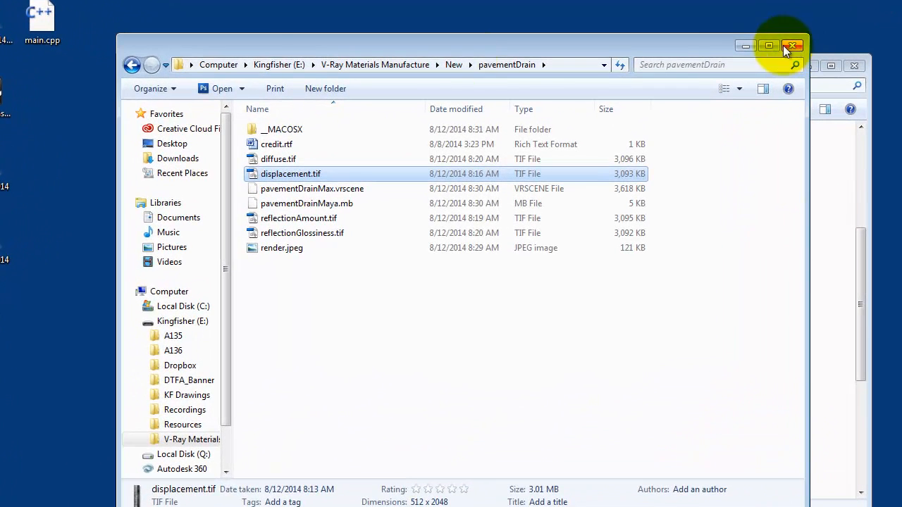
# Go back to V-Ray Materials Manufacture and open the wirefence folder inside New.
pyautogui.click(362, 41)
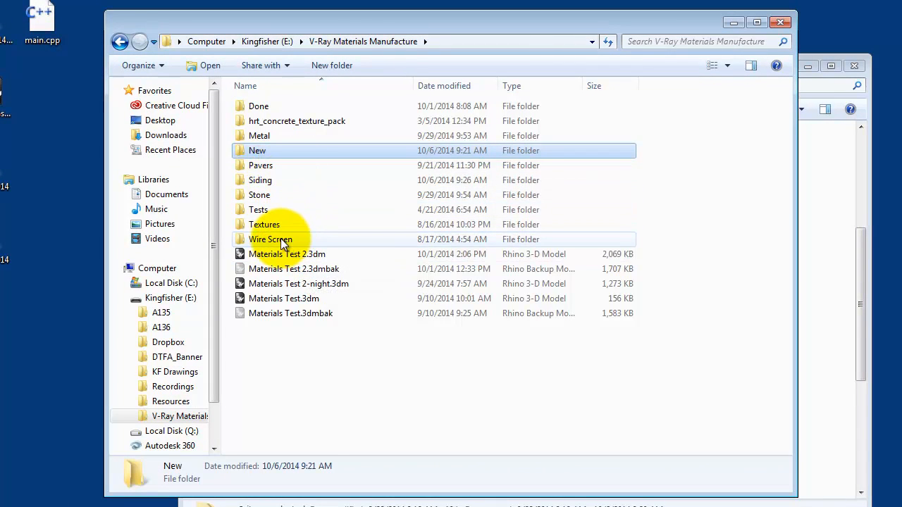
pyautogui.doubleClick(255, 150)
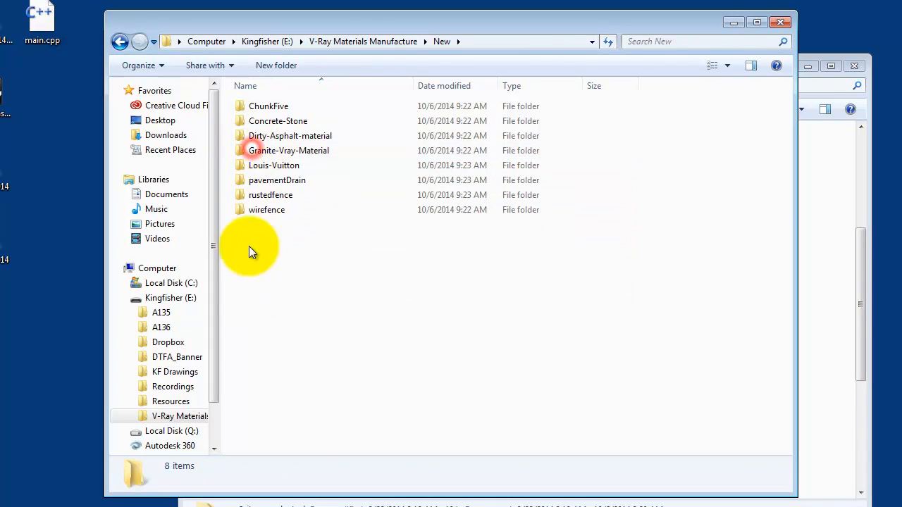
pyautogui.doubleClick(269, 210)
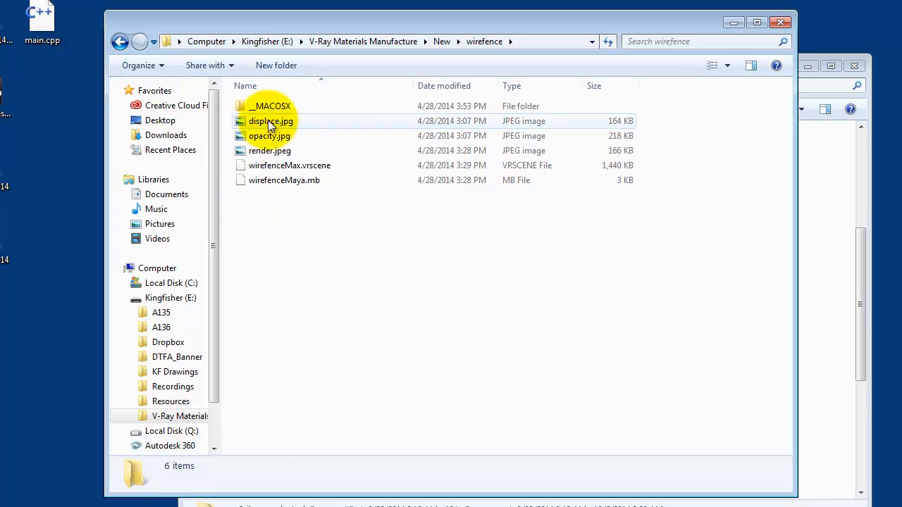
# View the wire fence's displace.jpg and opacity.jpg maps in Windows Photo Viewer, closing each image after inspecting it.
pyautogui.click(268, 147)
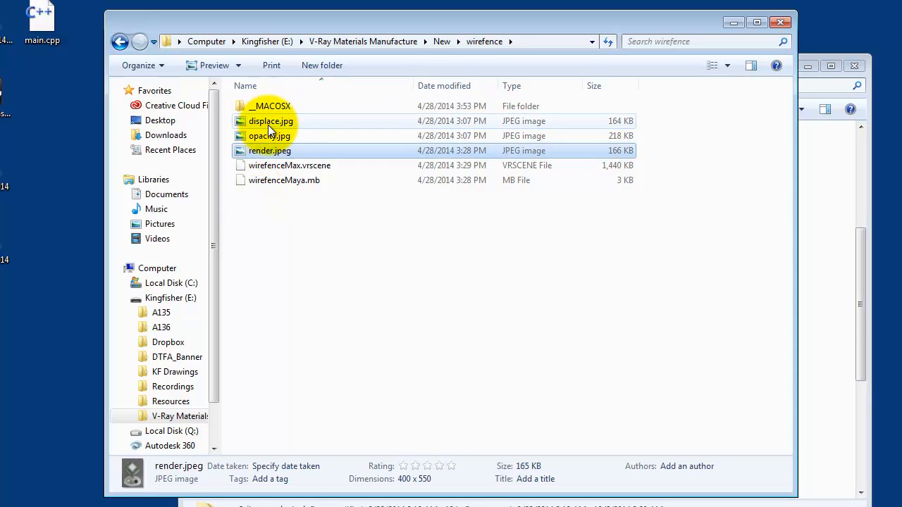
pyautogui.click(267, 125)
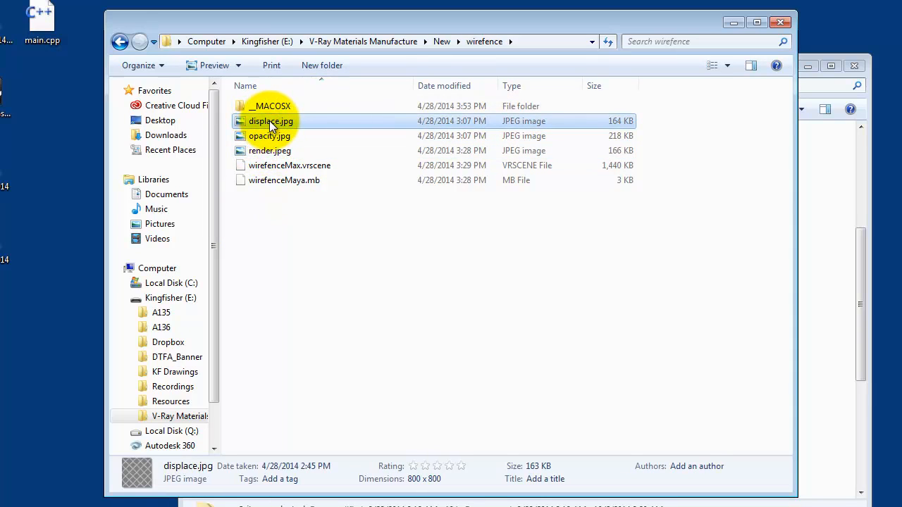
pyautogui.doubleClick(269, 120)
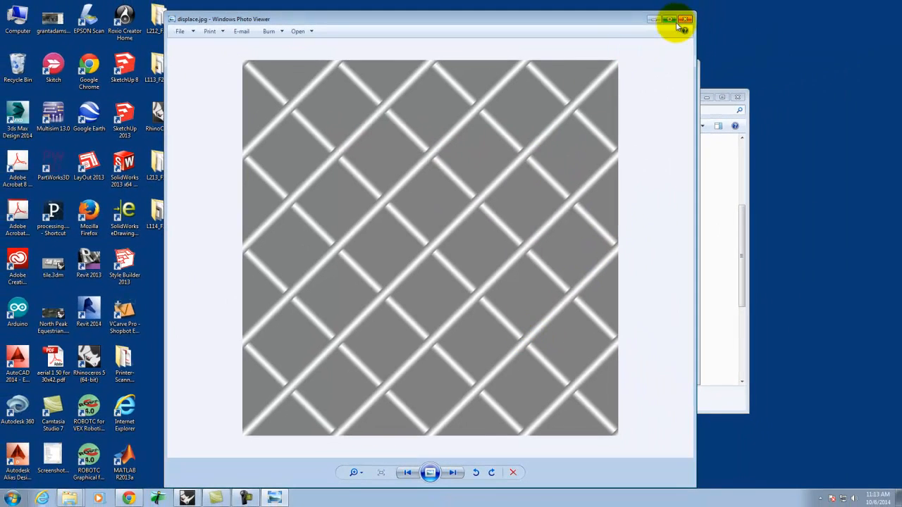
pyautogui.click(683, 21)
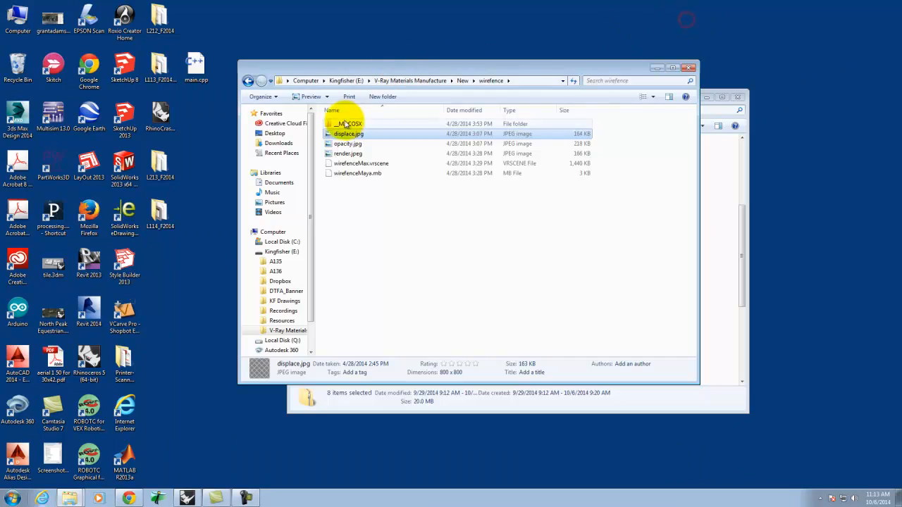
pyautogui.doubleClick(347, 143)
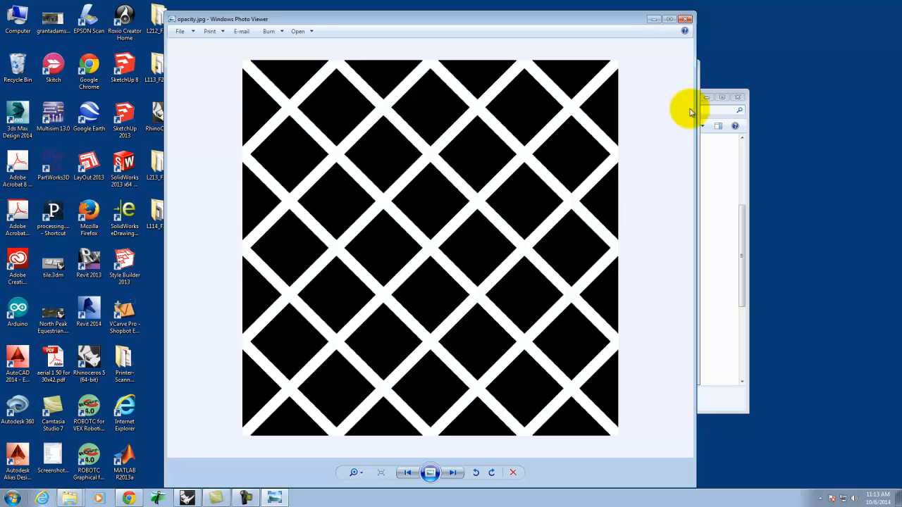
pyautogui.click(684, 21)
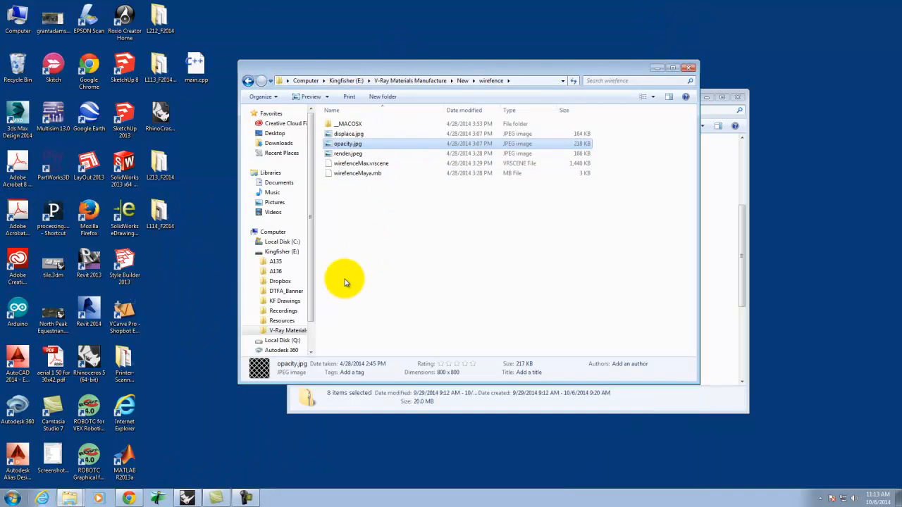
# Switch to Chrome and open Exercise 214 from the Fall 2014 exercises of Digital Tools For Architects II (A136) on the Digital Tools For Architects site.
pyautogui.click(187, 498)
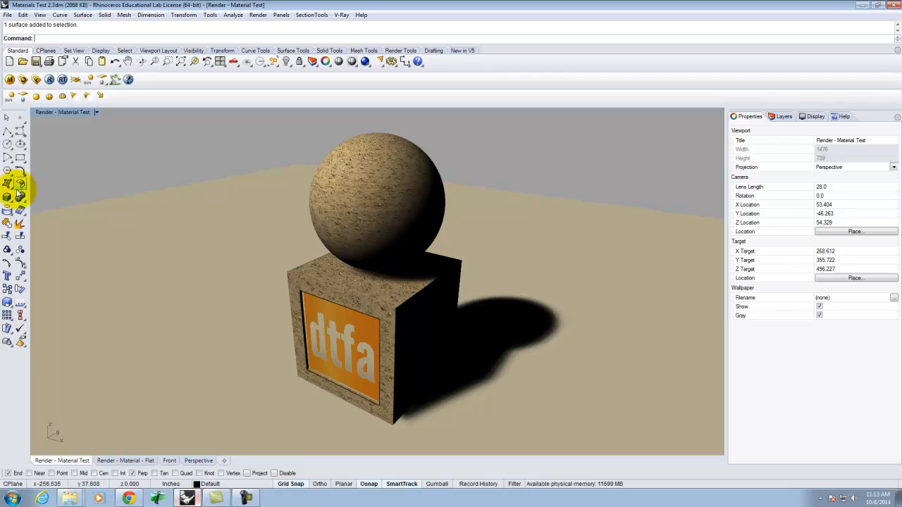
pyautogui.click(129, 496)
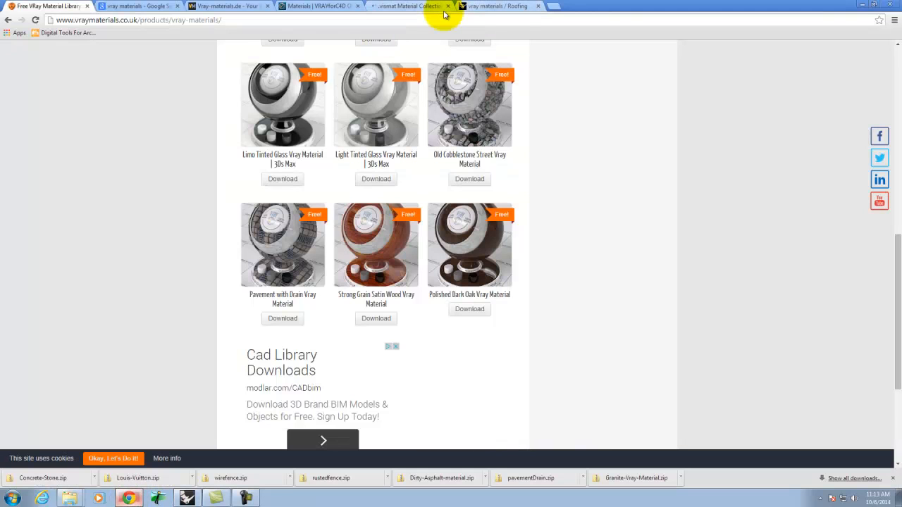
pyautogui.click(68, 34)
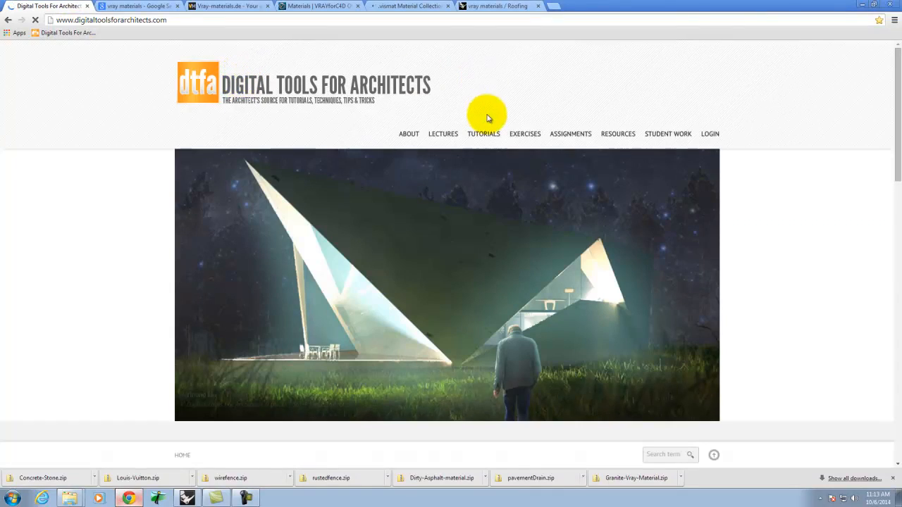
pyautogui.moveTo(531, 137)
pyautogui.moveTo(527, 158)
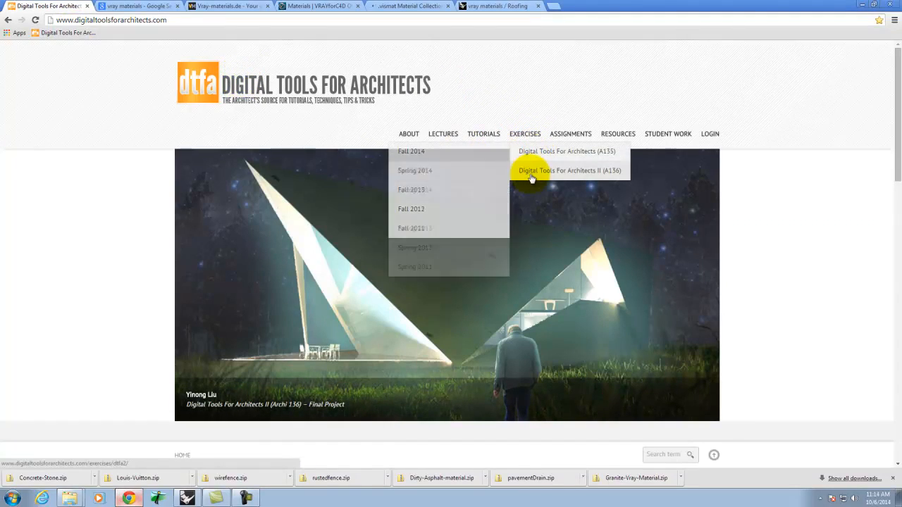
pyautogui.click(483, 174)
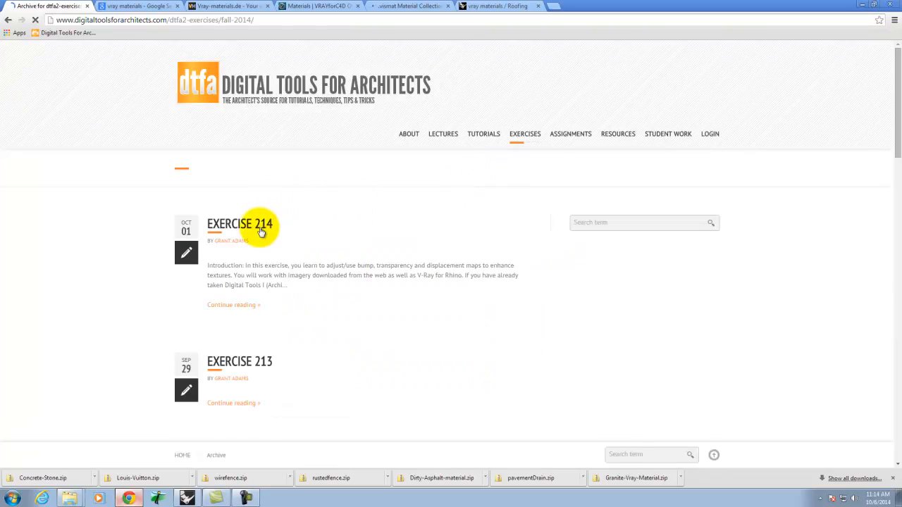
pyautogui.click(260, 225)
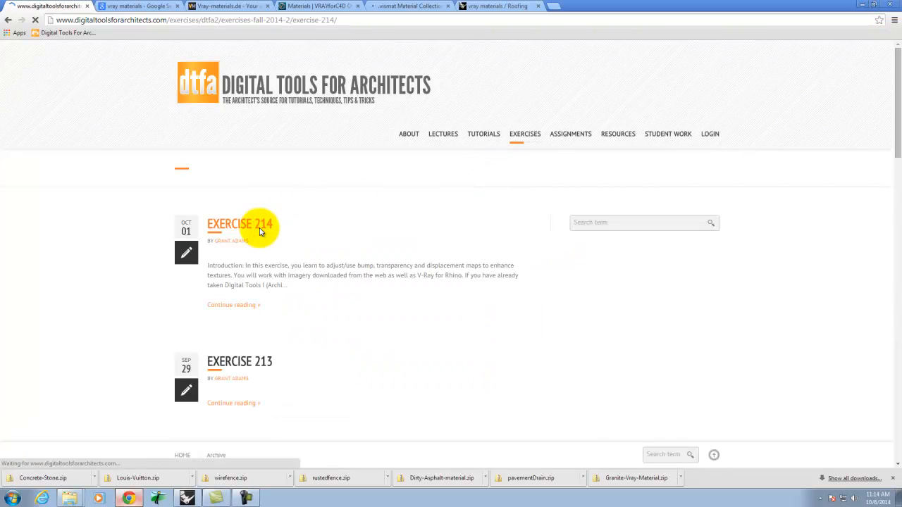
# Read through Parts 1, 2a and 2b of Exercise 214, then switch to the Materials Test 2.3dm model in Rhino.
pyautogui.scroll(-2, 259, 229)
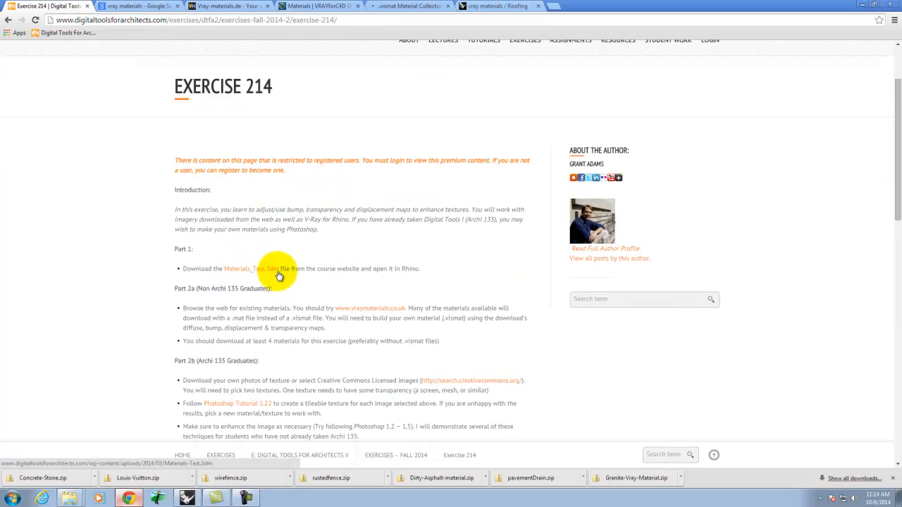
pyautogui.scroll(-2, 258, 267)
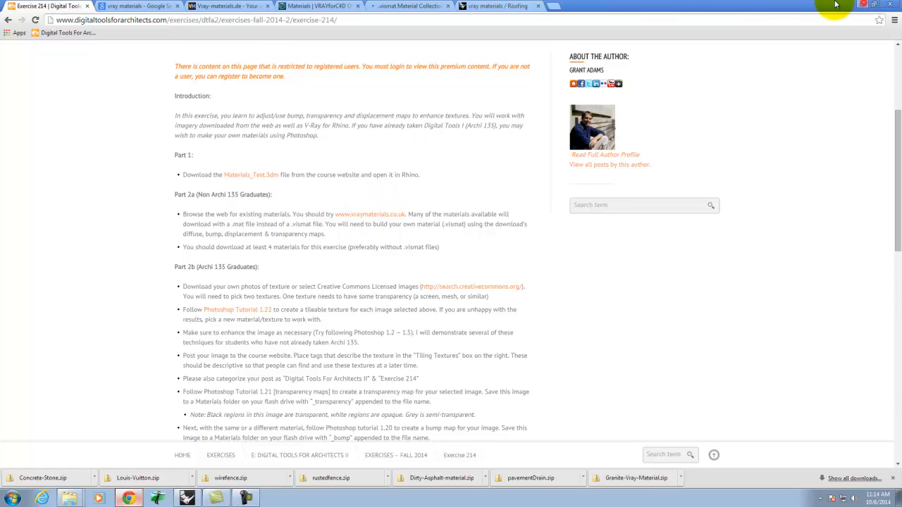
pyautogui.click(864, 5)
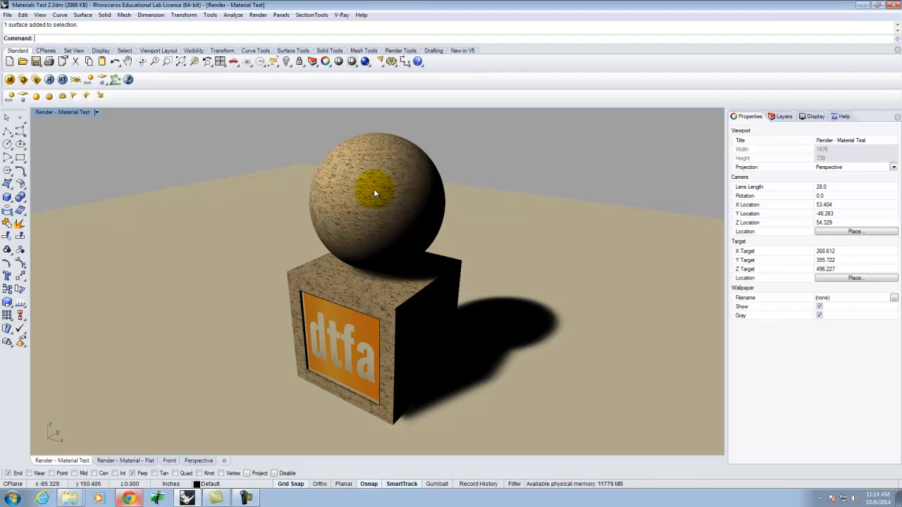
# Open the V-Ray material editor and purge the unused materials from the scene.
pyautogui.click(11, 82)
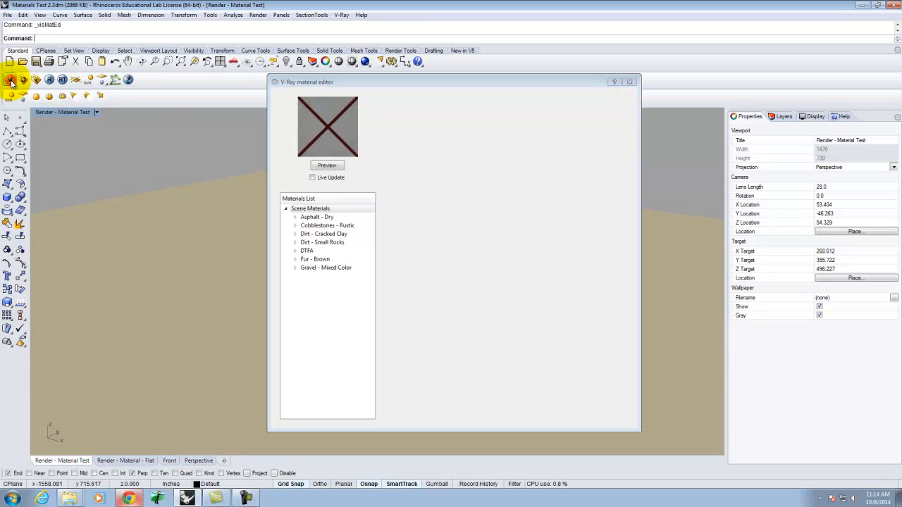
pyautogui.click(334, 209)
pyautogui.rightClick(336, 209)
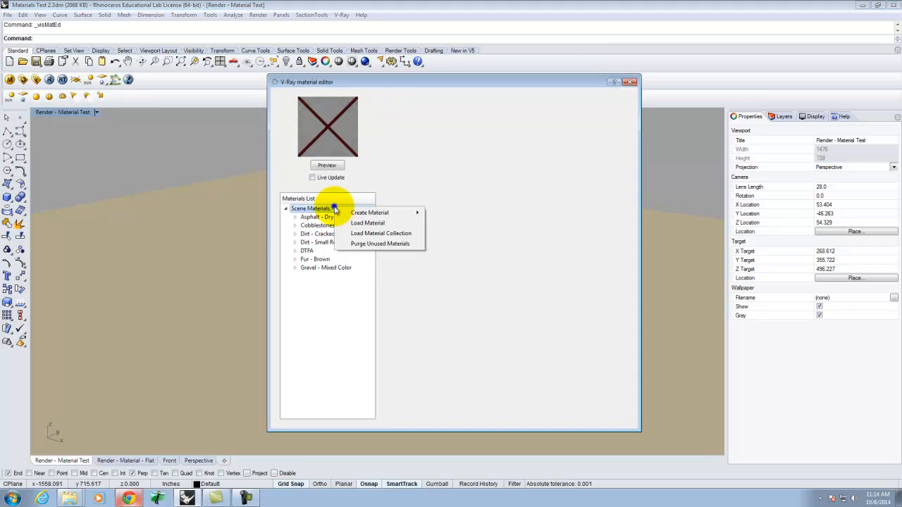
pyautogui.click(371, 244)
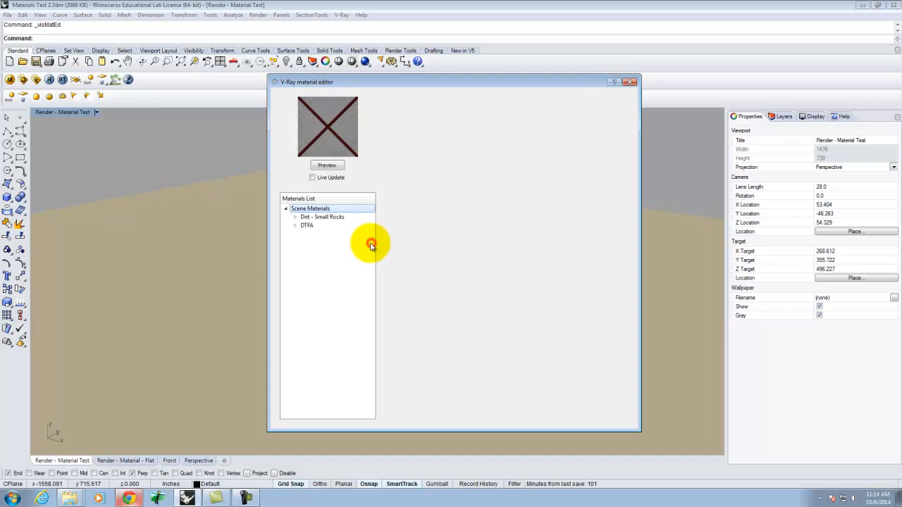
pyautogui.click(313, 257)
# Load Concrete - Basic.vismat from Resources > V-Ray Materials > Concrete > Concrete - Basic on Local Disk (Q:) and display its material settings.
pyautogui.rightClick(321, 210)
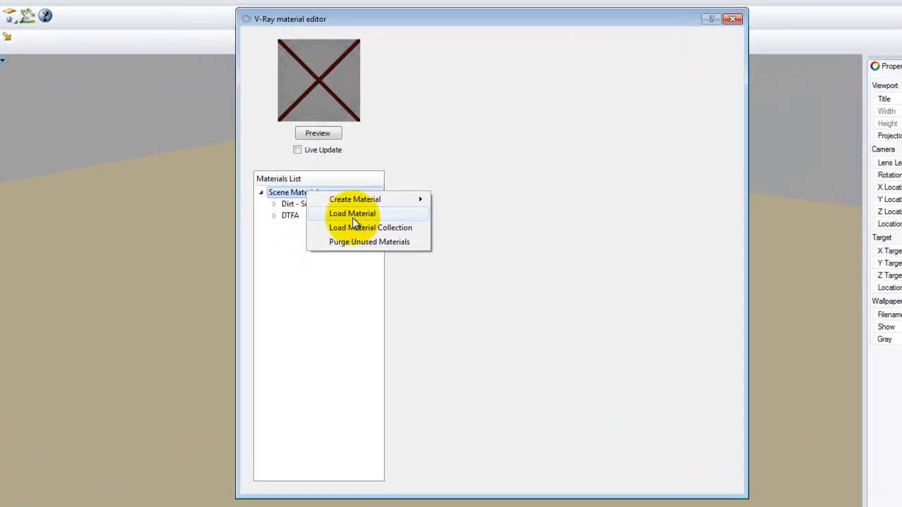
pyautogui.click(353, 217)
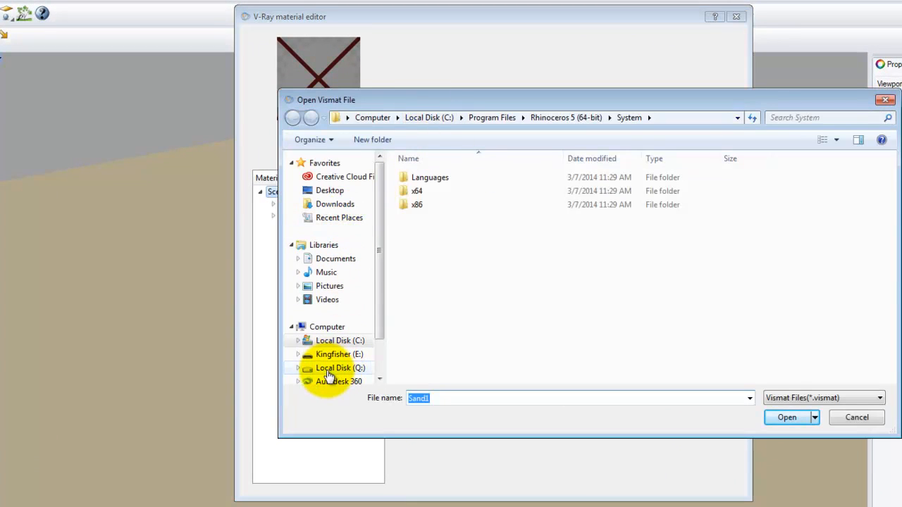
pyautogui.click(340, 368)
pyautogui.doubleClick(435, 182)
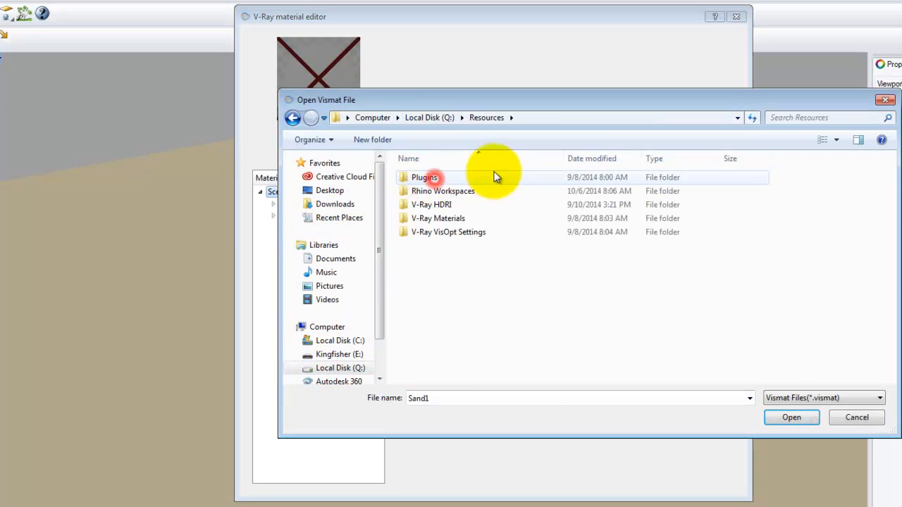
pyautogui.doubleClick(444, 219)
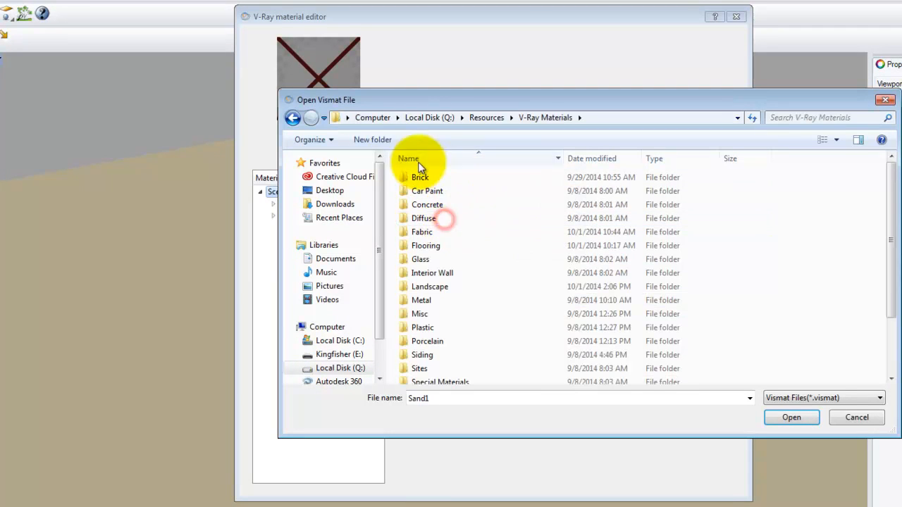
pyautogui.doubleClick(427, 204)
pyautogui.doubleClick(458, 178)
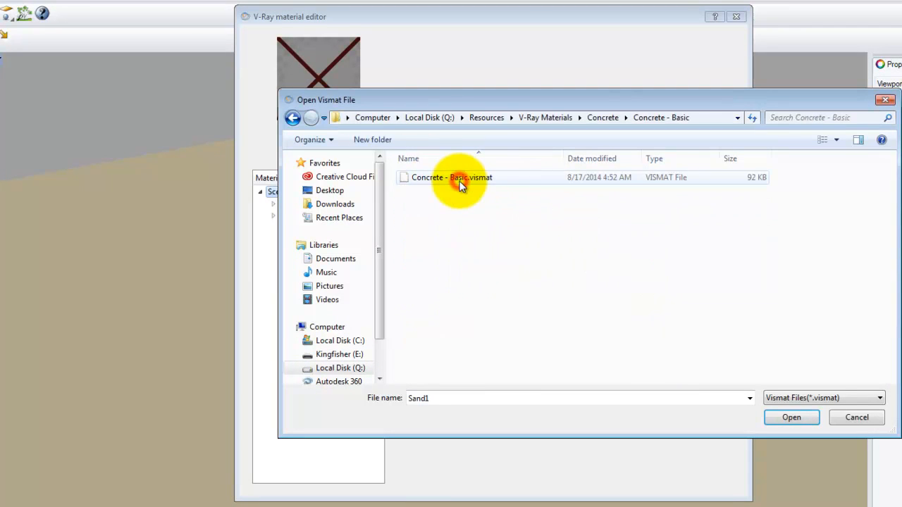
pyautogui.click(458, 179)
pyautogui.click(791, 418)
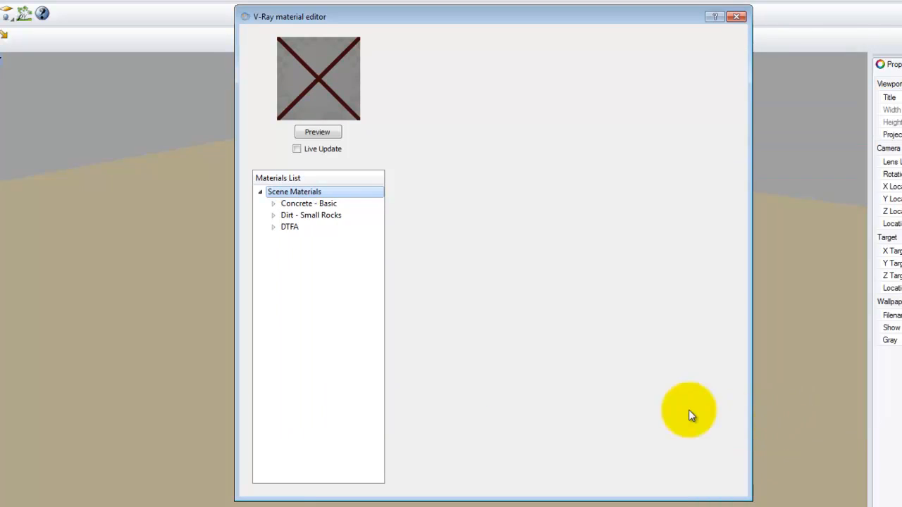
pyautogui.click(319, 204)
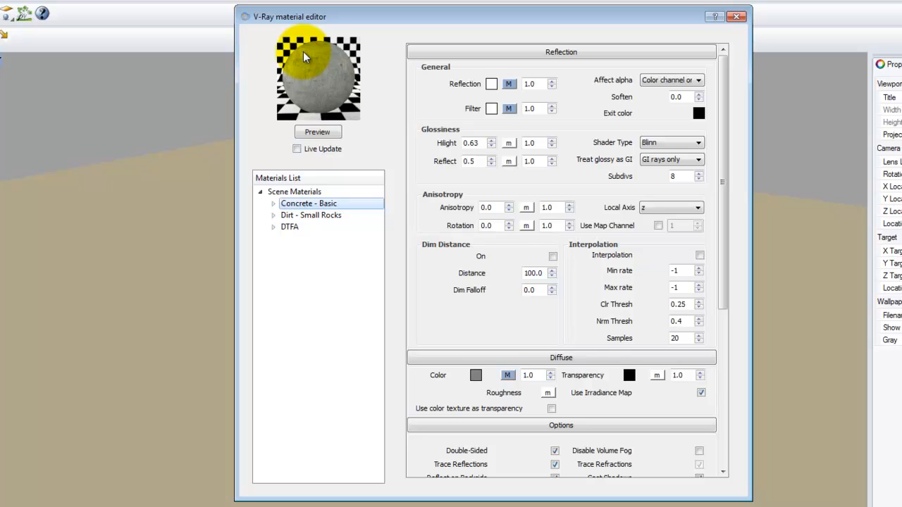
# Create a new Standard material under Scene Materials.
pyautogui.click(311, 191)
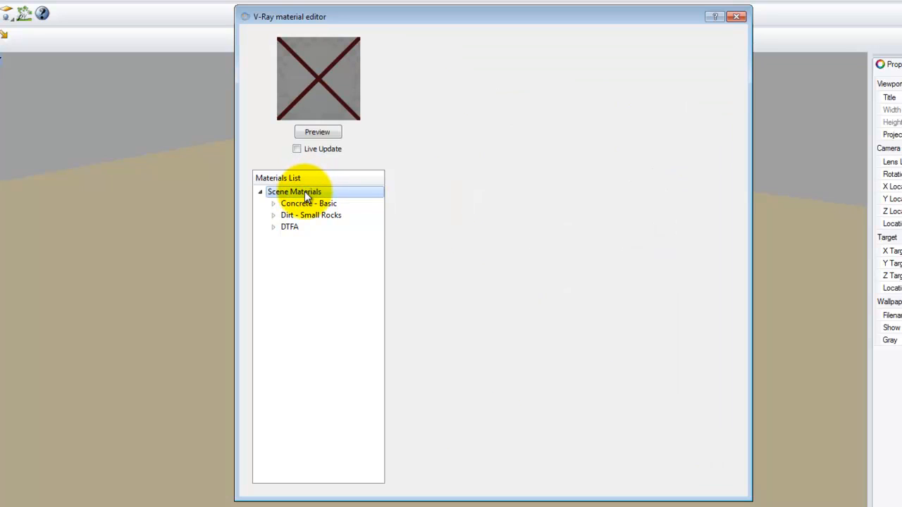
pyautogui.rightClick(304, 190)
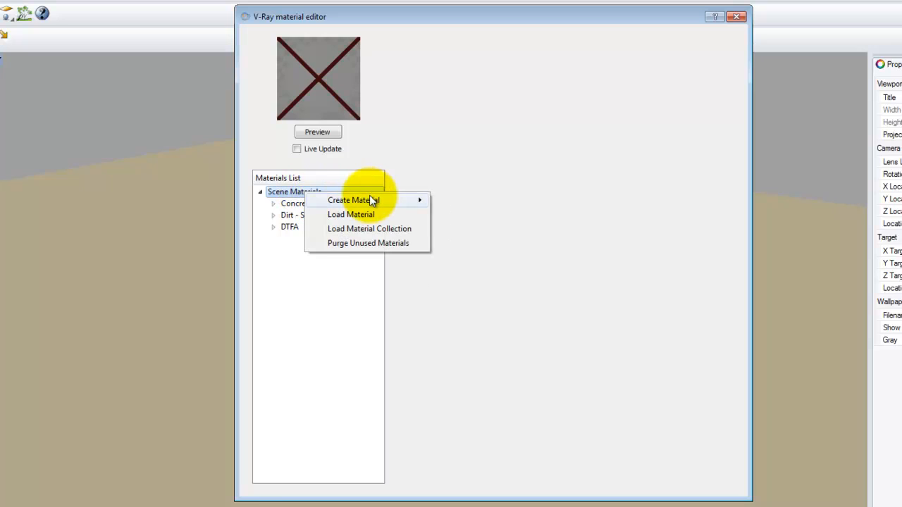
pyautogui.moveTo(369, 196)
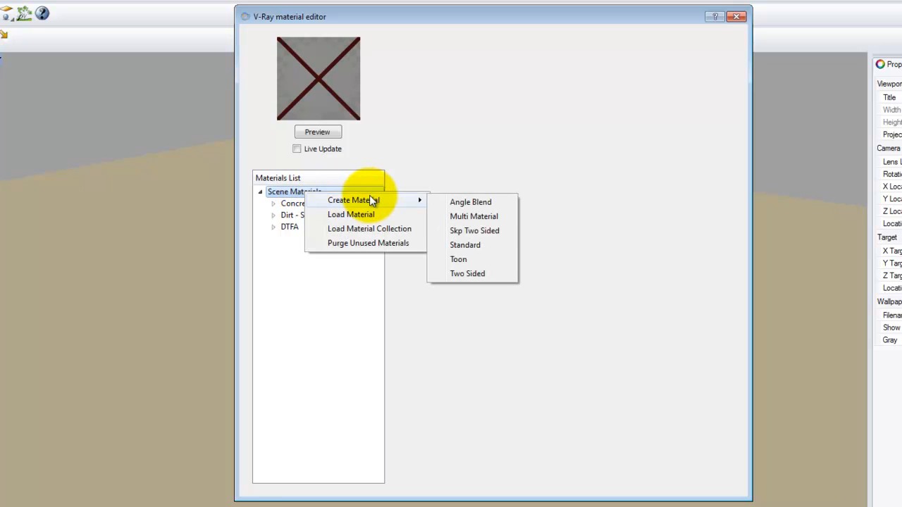
pyautogui.click(466, 244)
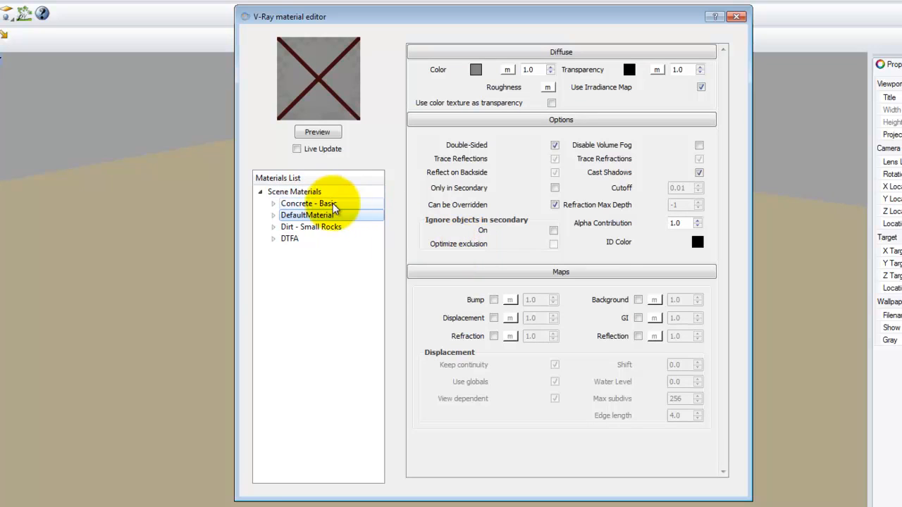
# Rename the new default material as "Screen - Brushed Metal" and render its preview.
pyautogui.doubleClick(321, 220)
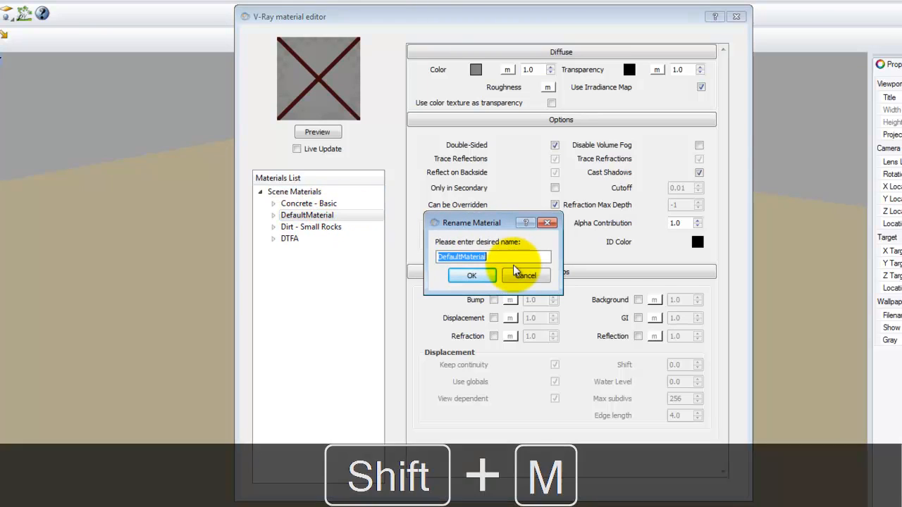
pyautogui.write('M')
pyautogui.press('BackSpace')
pyautogui.write('Screen - ')
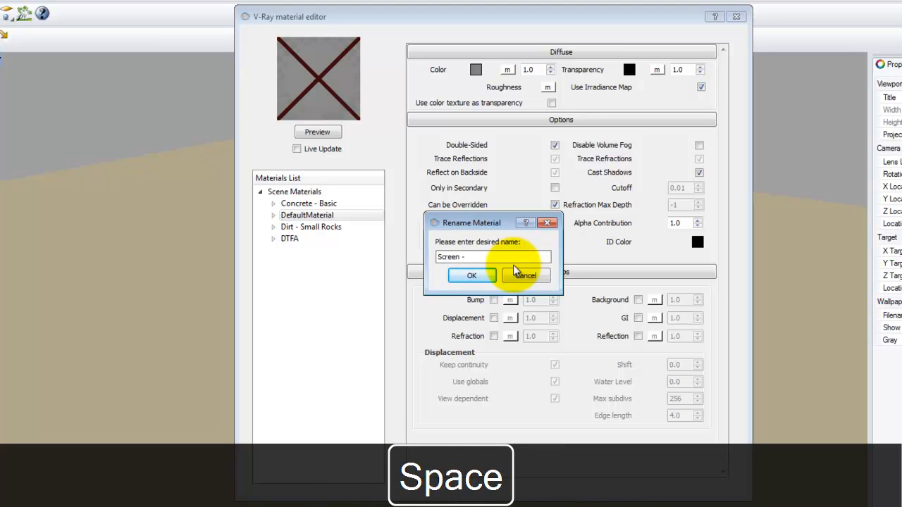
pyautogui.write('Brush')
pyautogui.press('BackSpace')
pyautogui.press('BackSpace')
pyautogui.write('hed Metal')
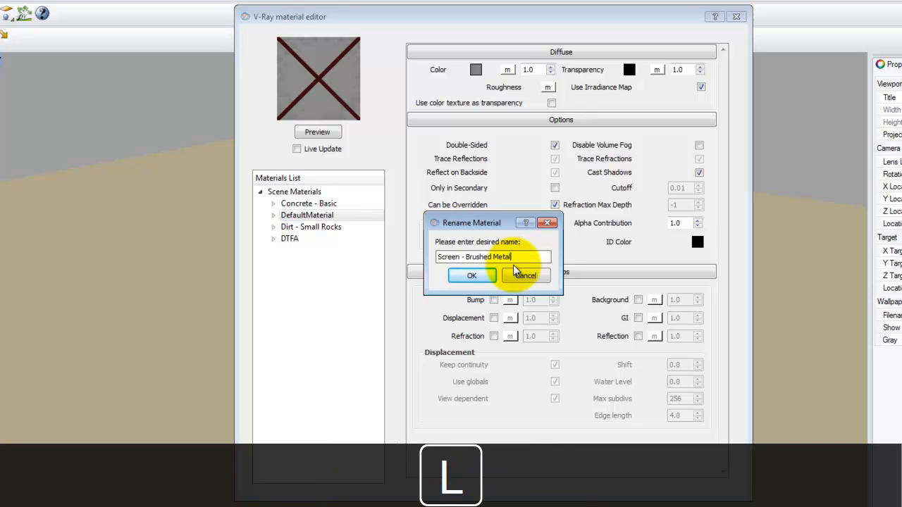
pyautogui.click(471, 276)
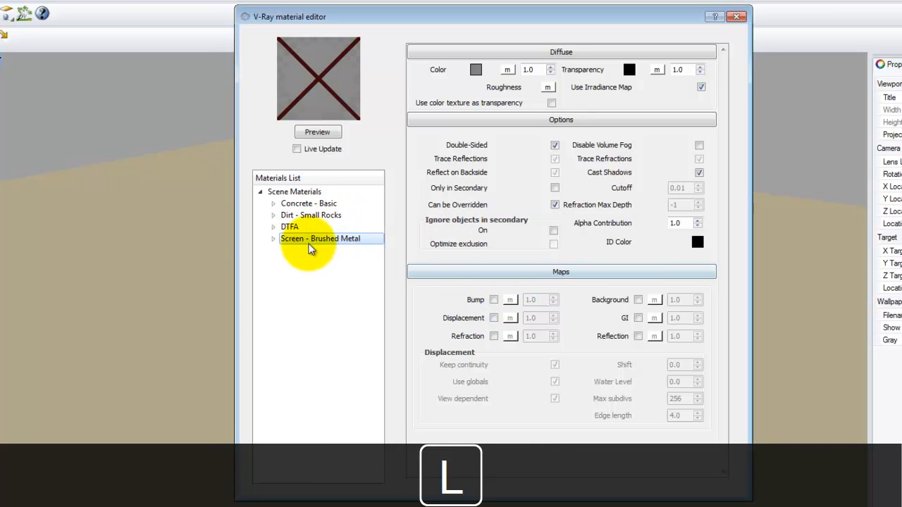
pyautogui.click(320, 135)
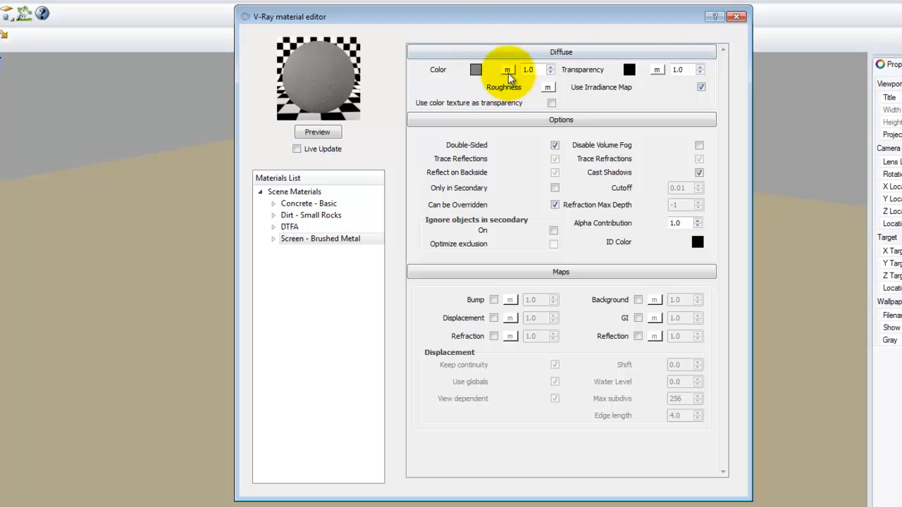
# Choose TexBitmap as the texture type for the diffuse color map of Screen - Brushed Metal.
pyautogui.click(507, 70)
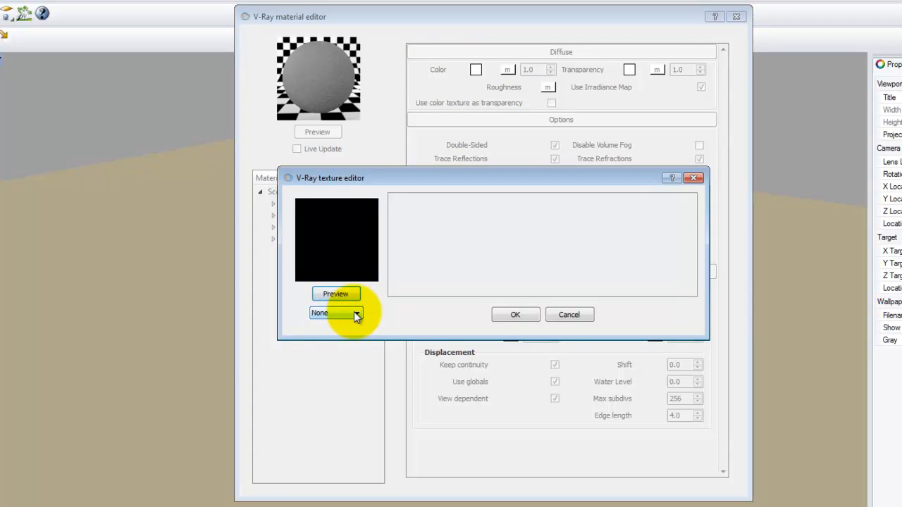
pyautogui.click(355, 313)
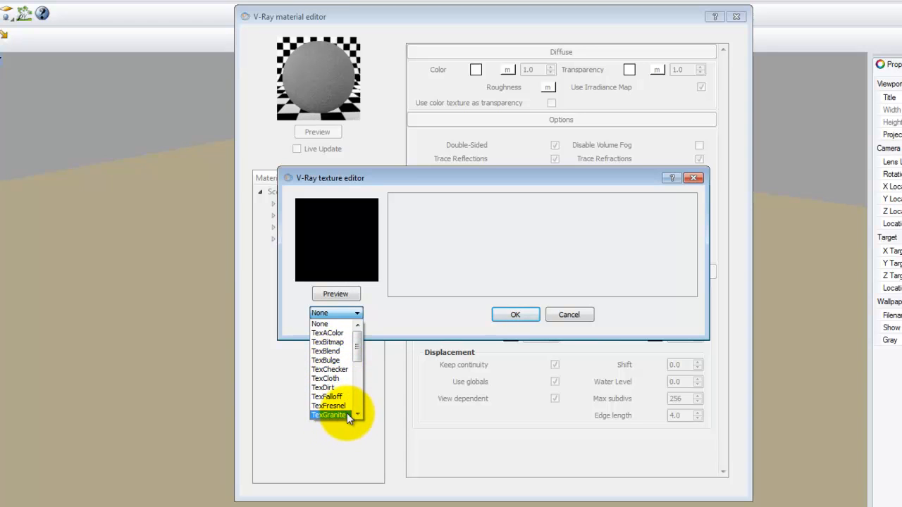
pyautogui.moveTo(359, 344)
pyautogui.mouseDown()
pyautogui.moveTo(361, 388)
pyautogui.moveTo(365, 347)
pyautogui.mouseUp()
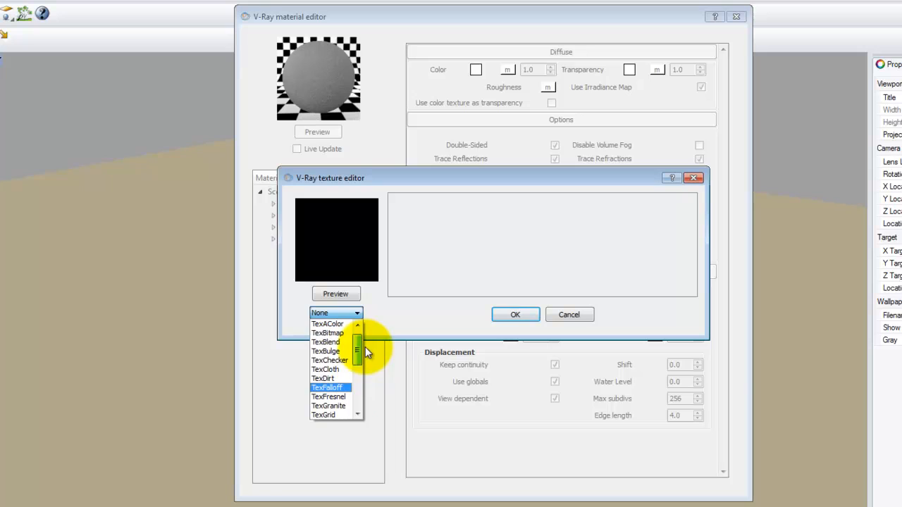
pyautogui.click(329, 334)
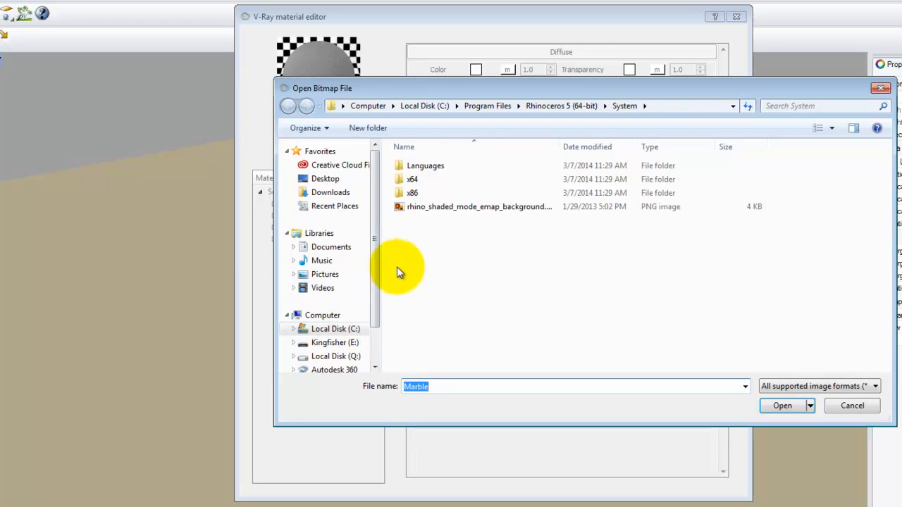
# Load diffuse.jpg from V-Ray Materials Manufacture > New > rustedfence on Kingfisher (E:) as the diffuse bitmap and preview the texture.
pyautogui.moveTo(390, 85); pyautogui.dragTo(263, 79)
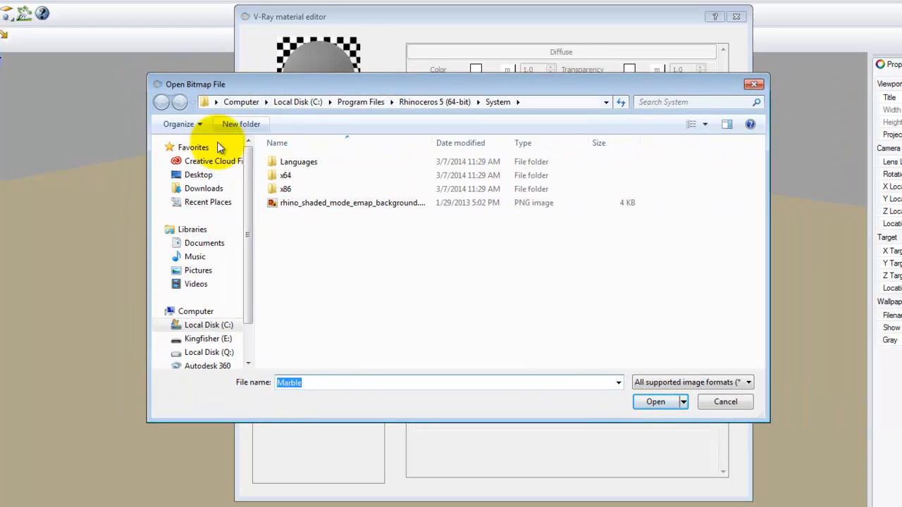
pyautogui.click(208, 339)
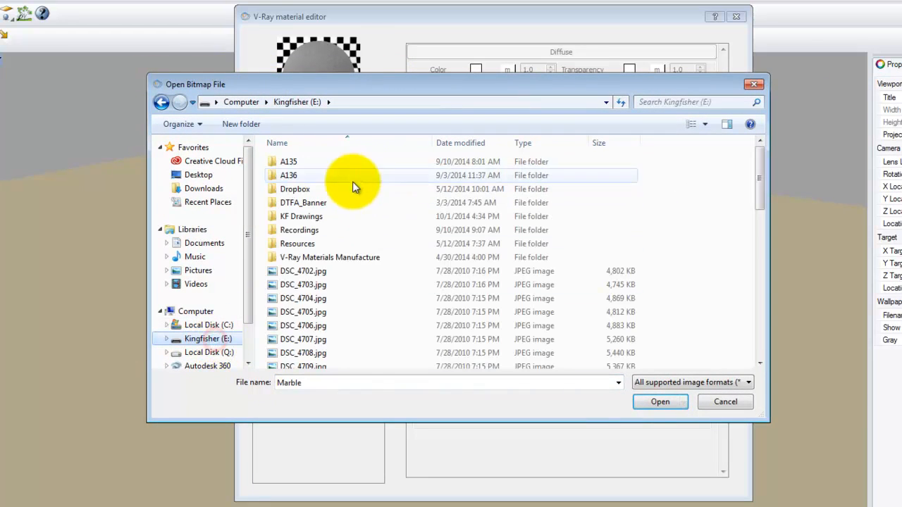
pyautogui.doubleClick(334, 257)
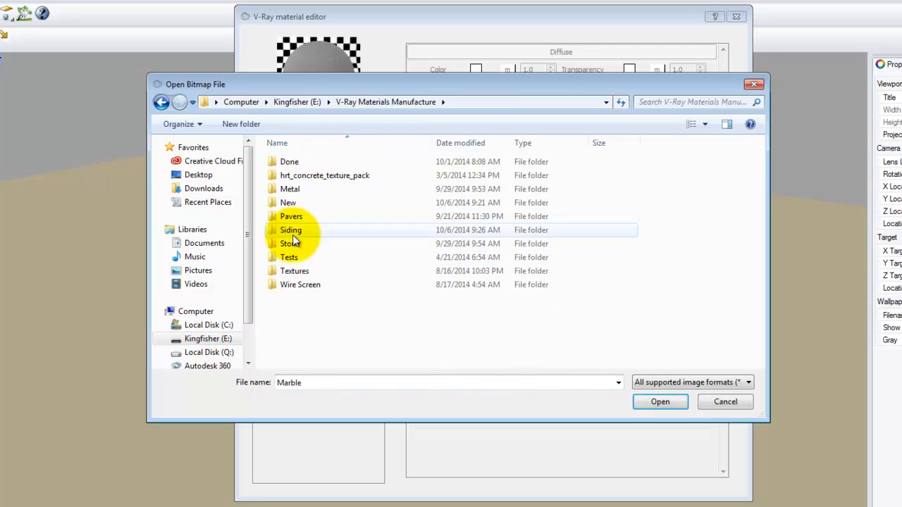
pyautogui.doubleClick(294, 205)
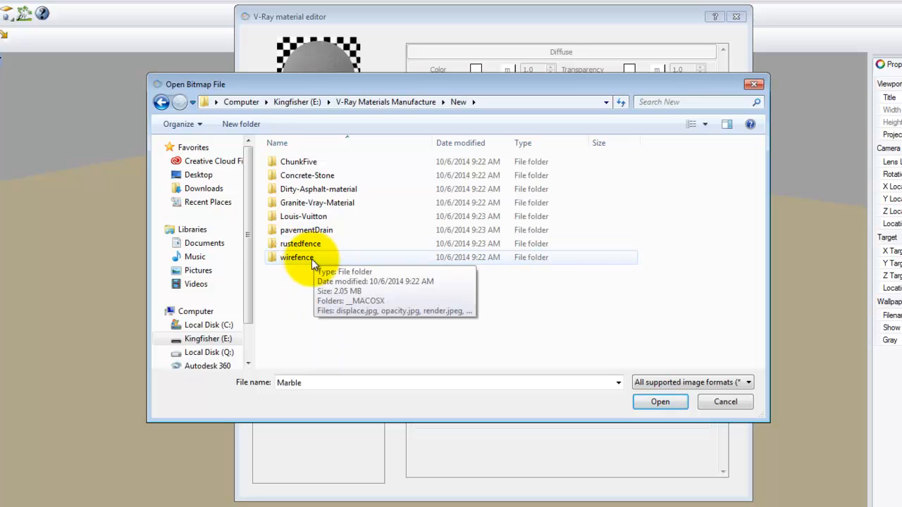
pyautogui.click(303, 258)
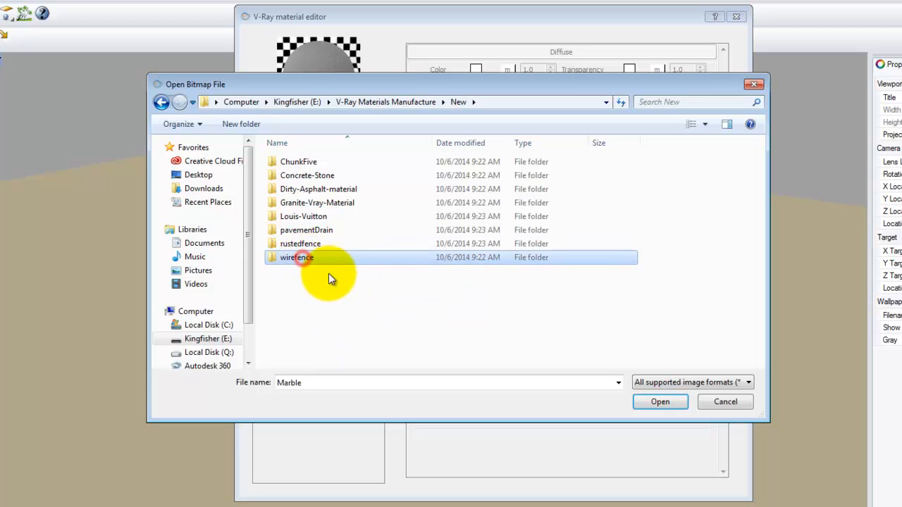
pyautogui.doubleClick(302, 243)
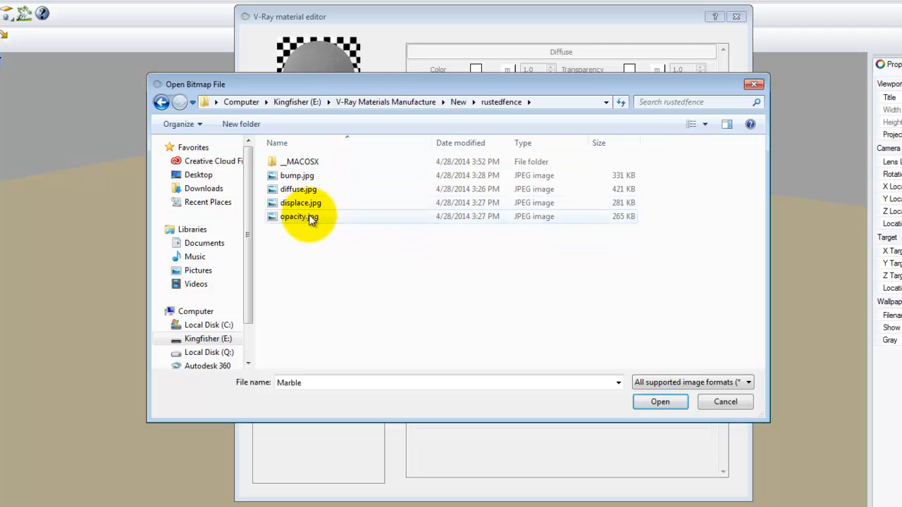
pyautogui.click(298, 189)
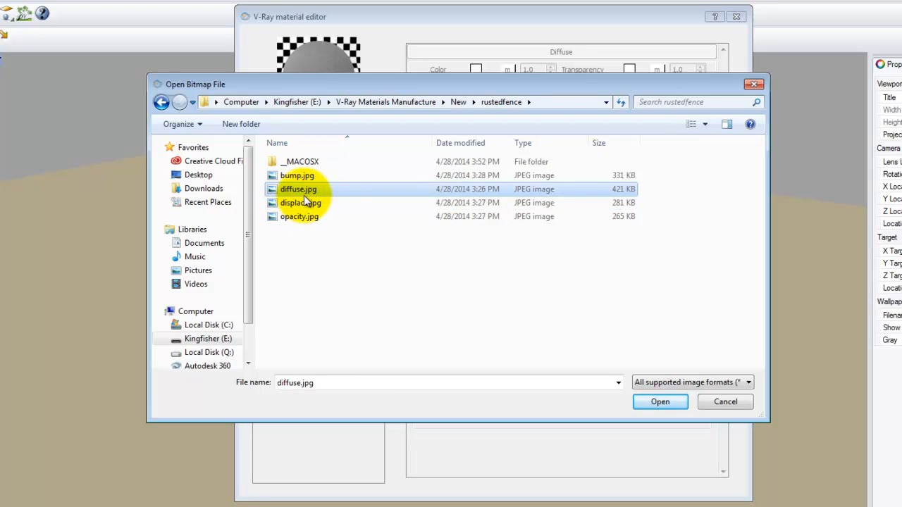
pyautogui.click(660, 402)
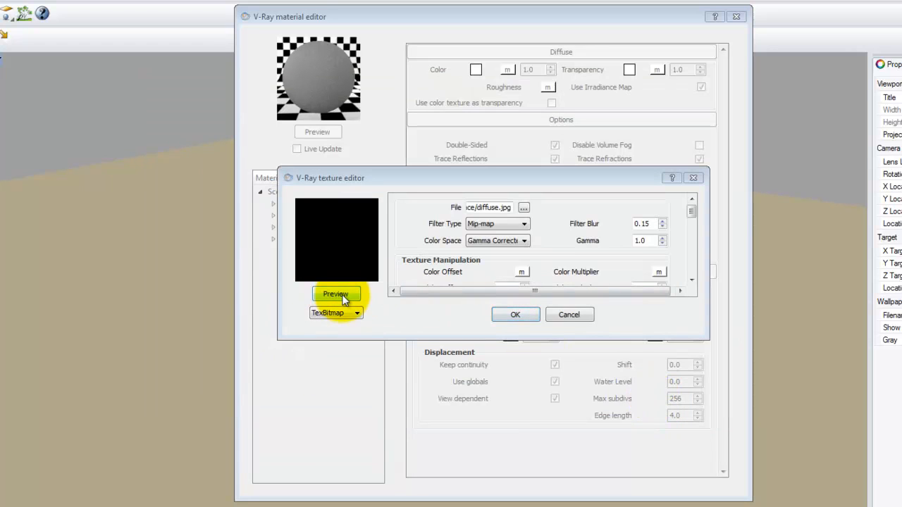
pyautogui.click(338, 294)
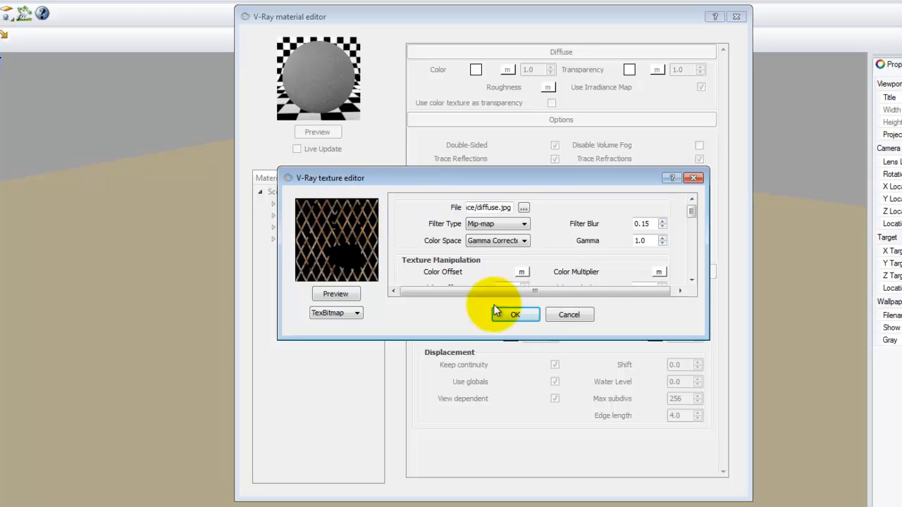
# Accept the diffuse bitmap for the material and render an updated material preview.
pyautogui.click(513, 314)
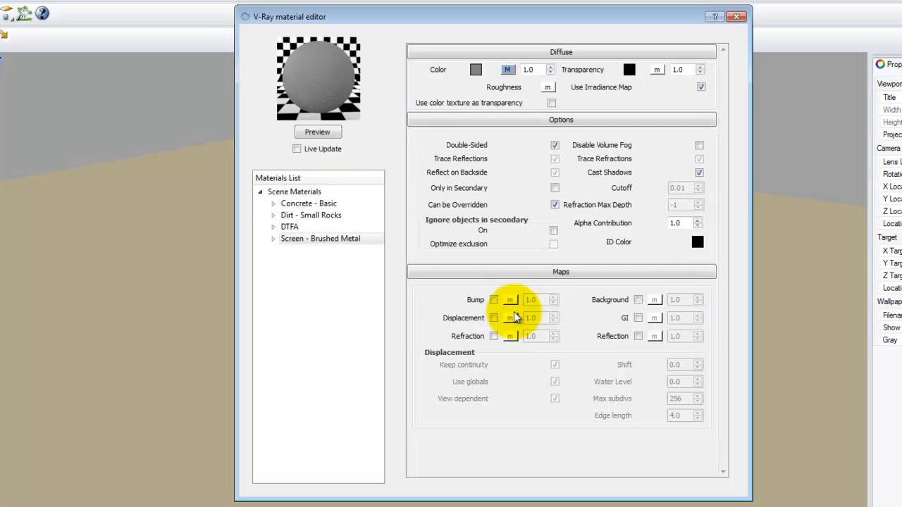
pyautogui.click(318, 132)
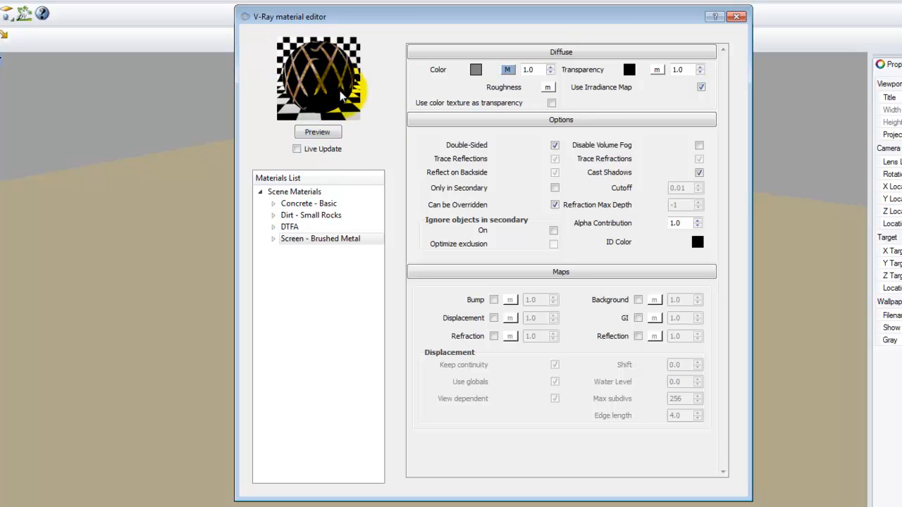
# Rename the Screen - Brushed Metal material as "Screen - Rusted Metal".
pyautogui.doubleClick(323, 239)
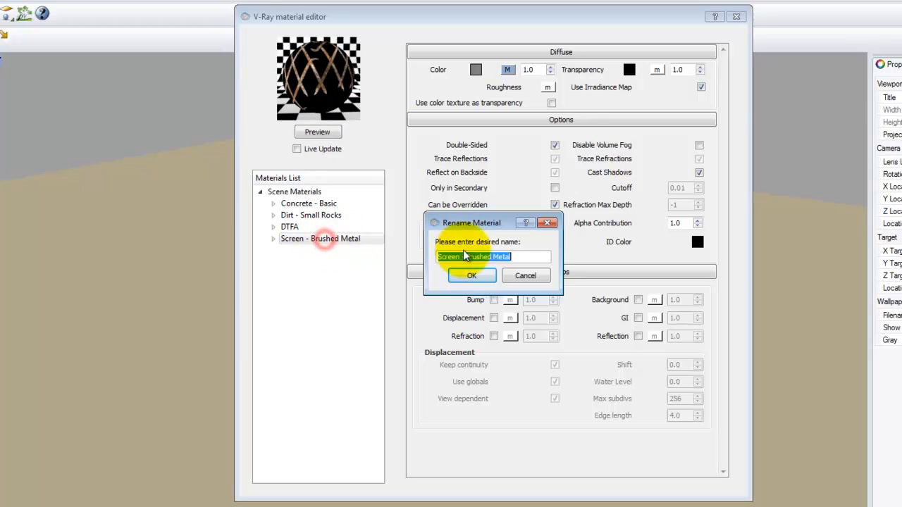
pyautogui.moveTo(465, 257); pyautogui.dragTo(498, 258)
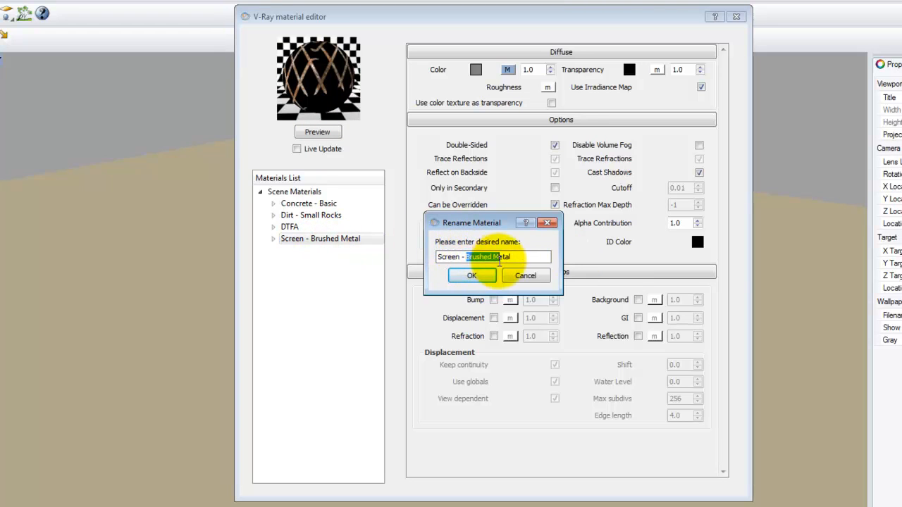
pyautogui.write('Rust')
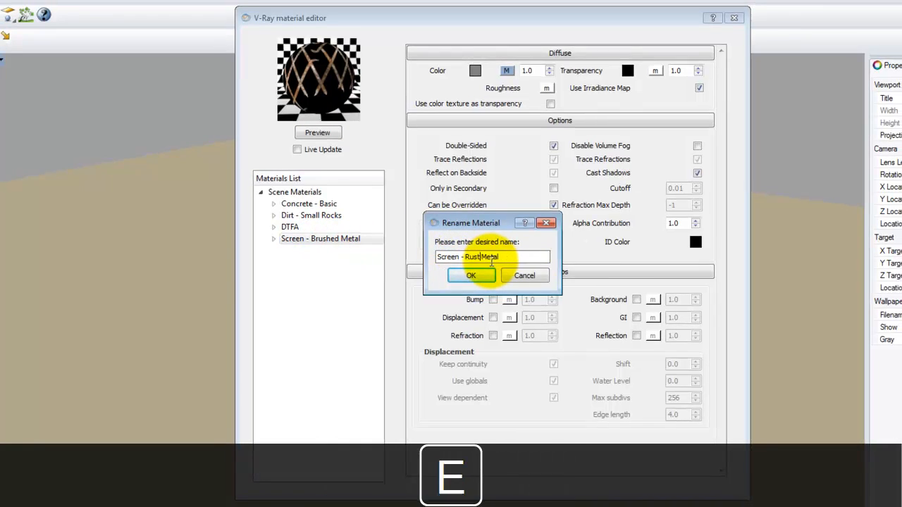
pyautogui.write('ed')
pyautogui.click(471, 275)
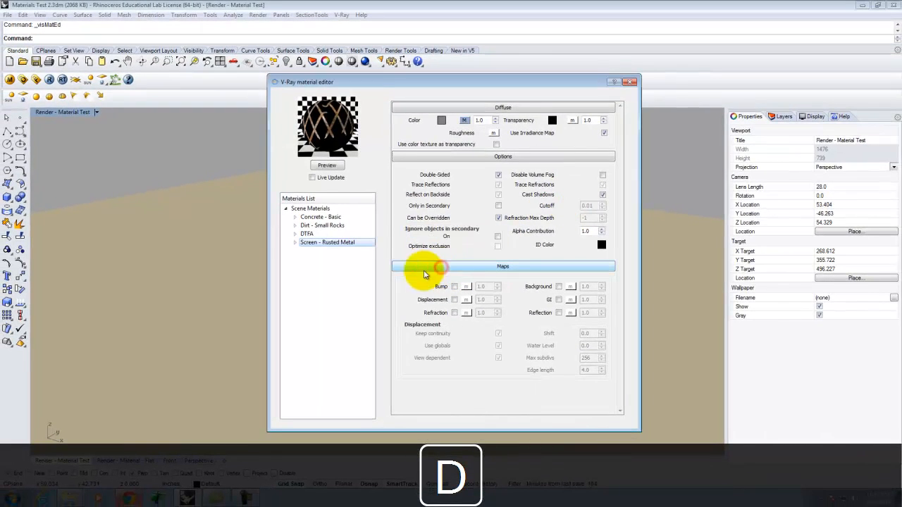
# Apply the Screen - Rusted Metal material to the sphere and the cube, close the material editor and clear the selection.
pyautogui.moveTo(368, 82); pyautogui.dragTo(564, 82)
pyautogui.click(399, 206)
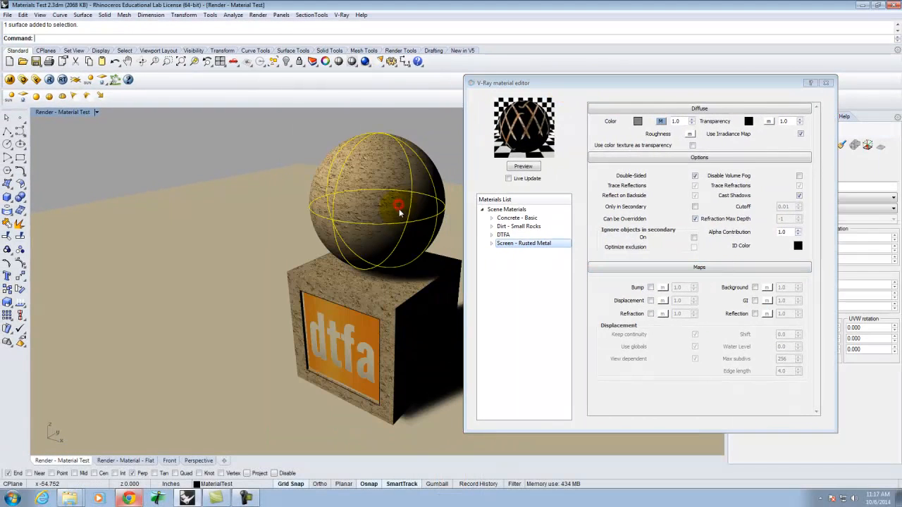
pyautogui.keyDown('shift'); pyautogui.click(411, 289); pyautogui.keyUp('shift')
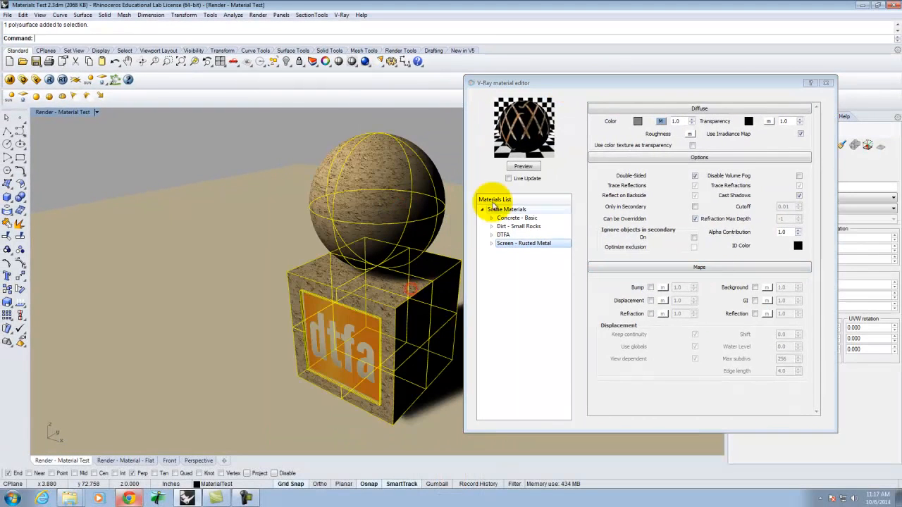
pyautogui.rightClick(520, 243)
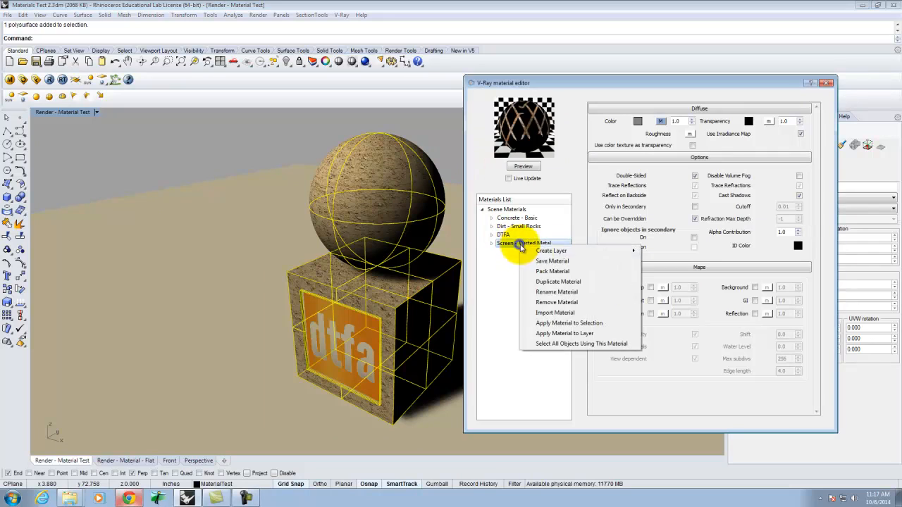
pyautogui.click(571, 323)
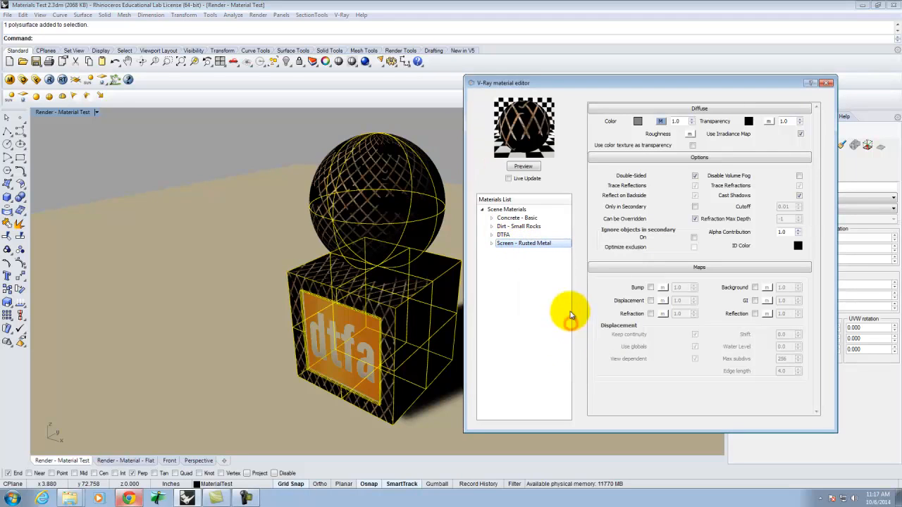
pyautogui.click(826, 83)
pyautogui.click(526, 137)
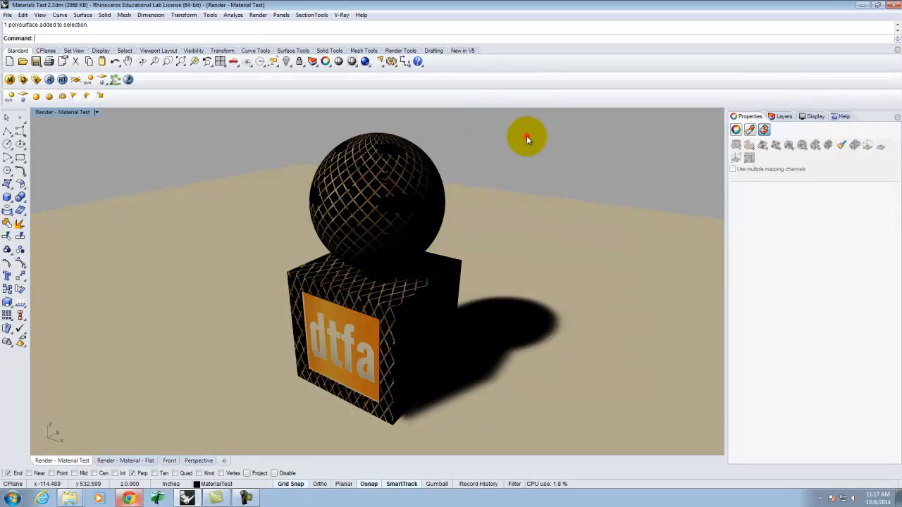
# Show the four-viewport layout and return to the maximized Render - Material Test viewport.
pyautogui.click(97, 112)
pyautogui.click(60, 180)
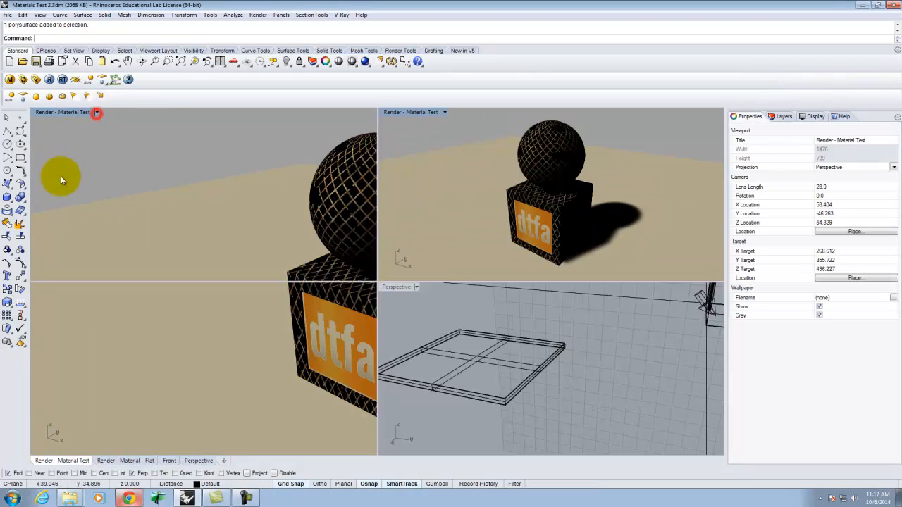
pyautogui.click(413, 112)
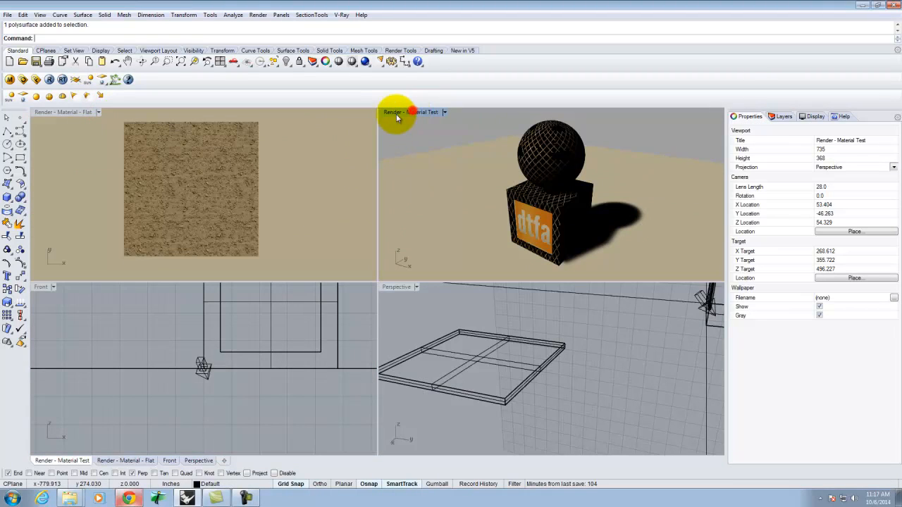
pyautogui.doubleClick(396, 114)
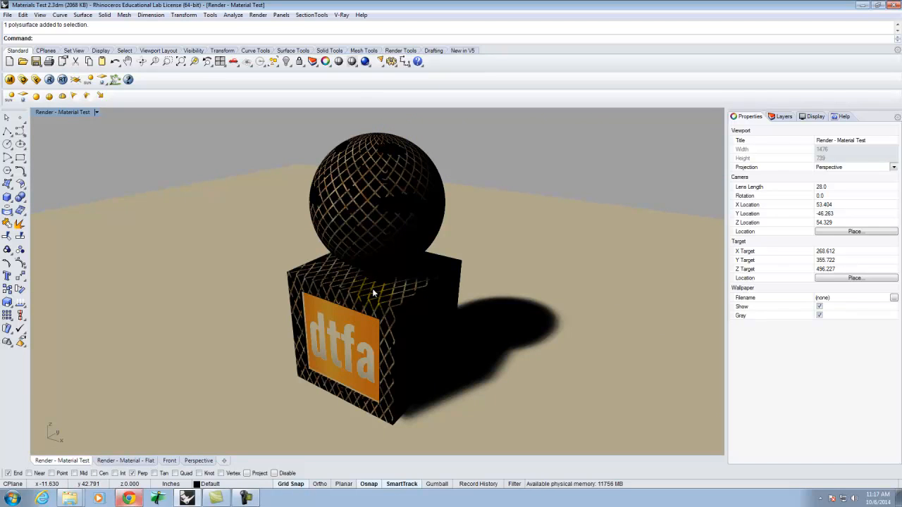
# Start a 1920 x 1080 V-Ray render, abort it and reduce the output size to 640 x 359.
pyautogui.click(50, 79)
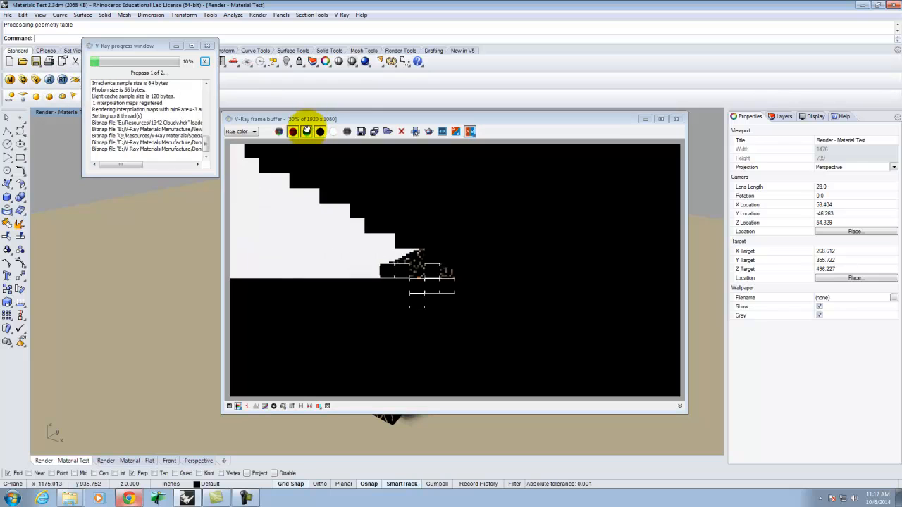
pyautogui.click(675, 118)
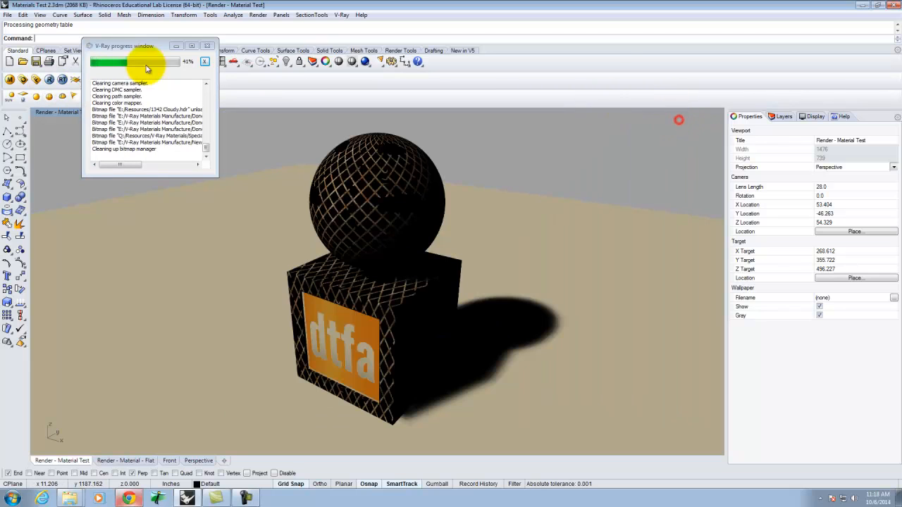
pyautogui.click(21, 80)
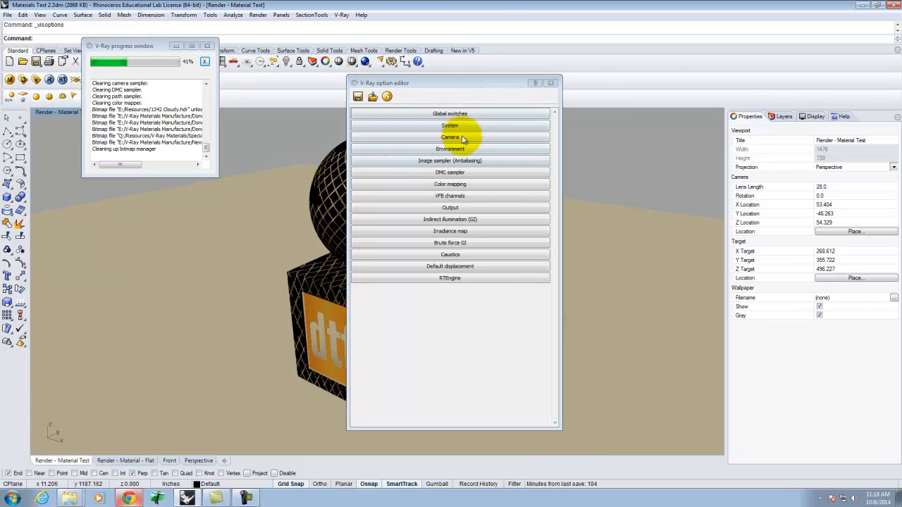
pyautogui.click(451, 208)
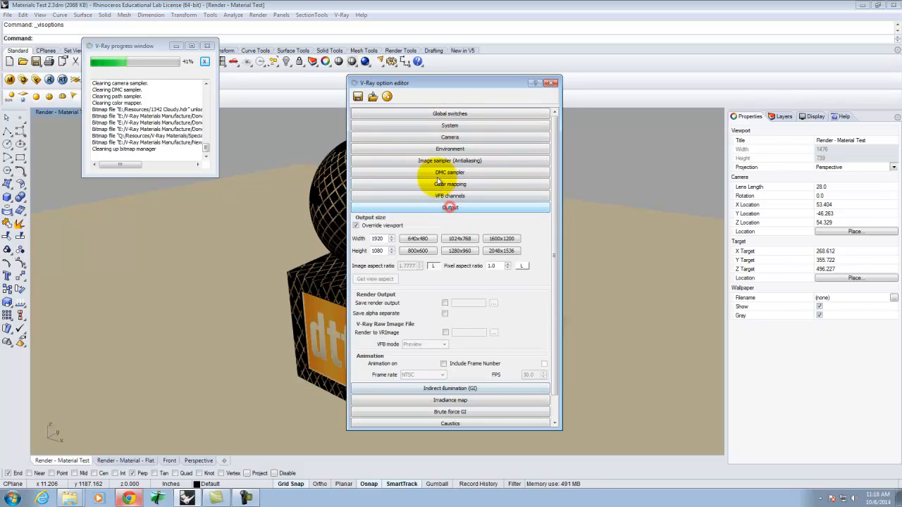
pyautogui.click(417, 238)
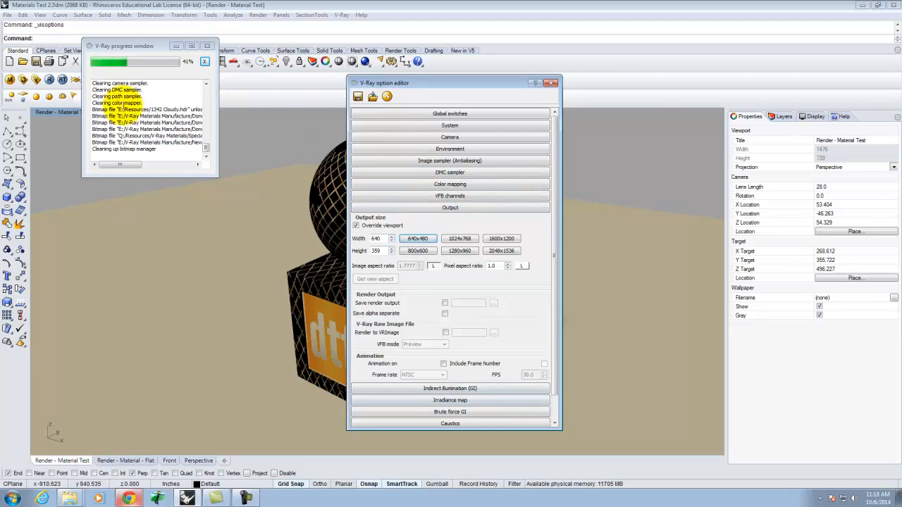
# Render the Render - Material Test view at 640 x 359 to check the fence texture, and close the render and option windows.
pyautogui.click(48, 80)
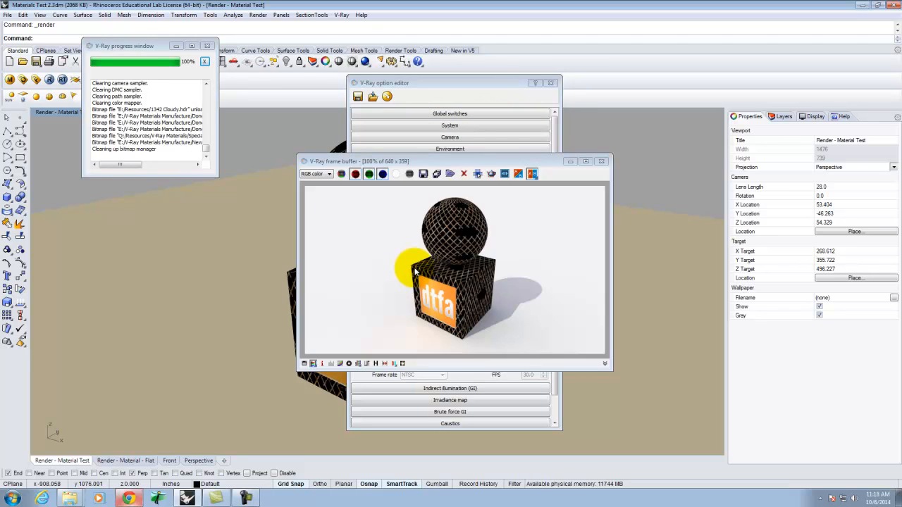
pyautogui.click(603, 163)
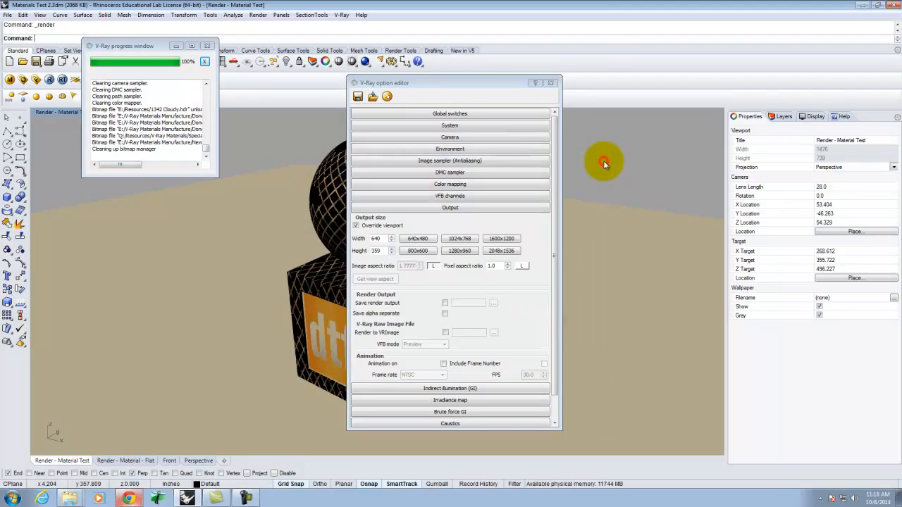
pyautogui.click(554, 81)
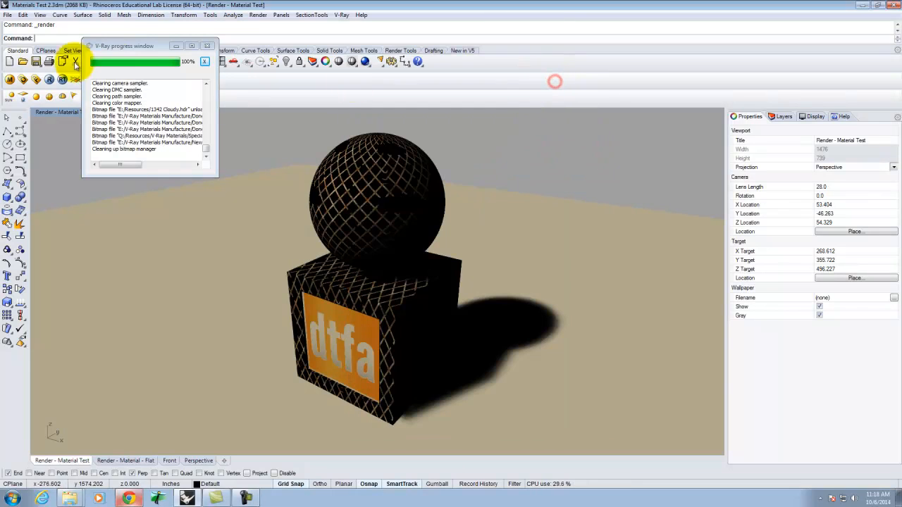
# Load opacity.jpg from the rustedfence folder as a TexBitmap for the transparency map of Screen - Rusted Metal and preview the texture.
pyautogui.click(10, 79)
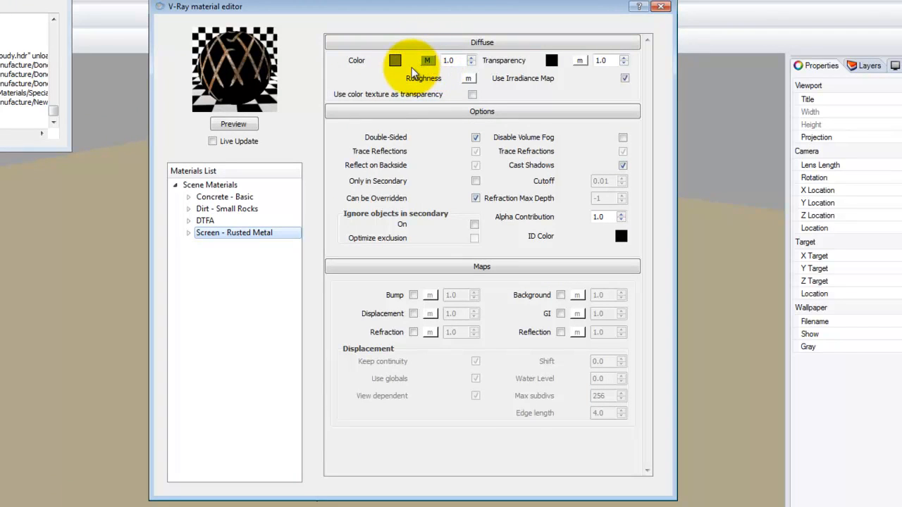
pyautogui.click(579, 61)
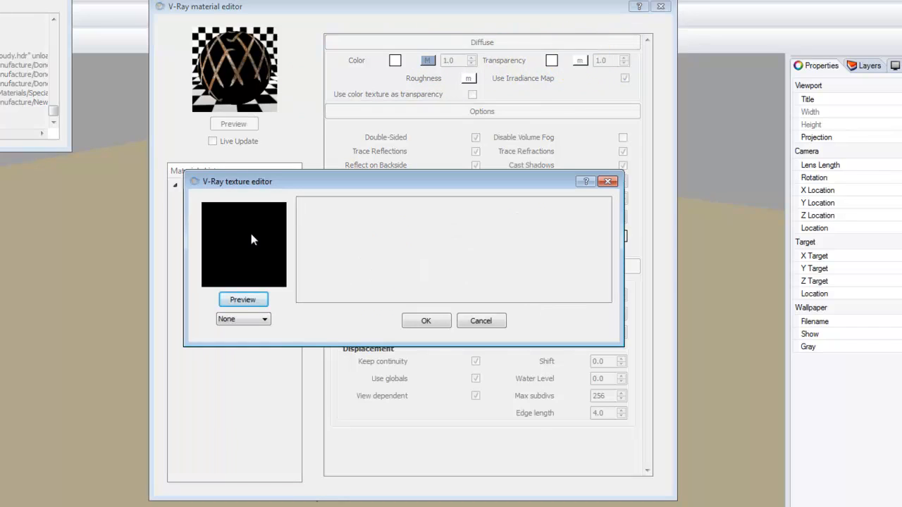
pyautogui.click(249, 321)
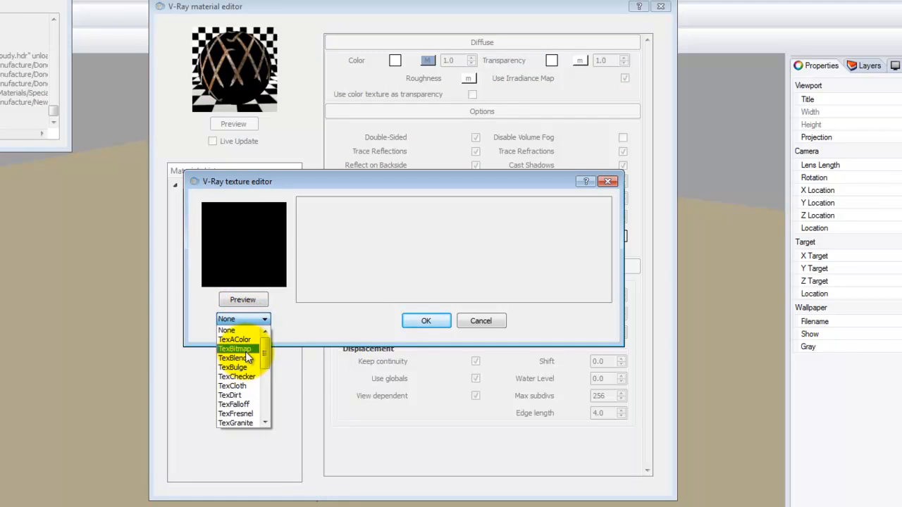
pyautogui.click(245, 350)
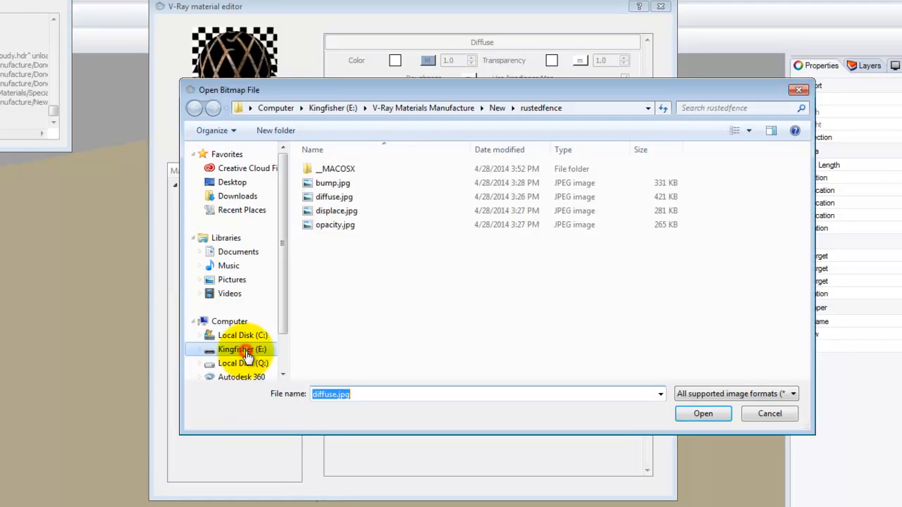
pyautogui.click(336, 227)
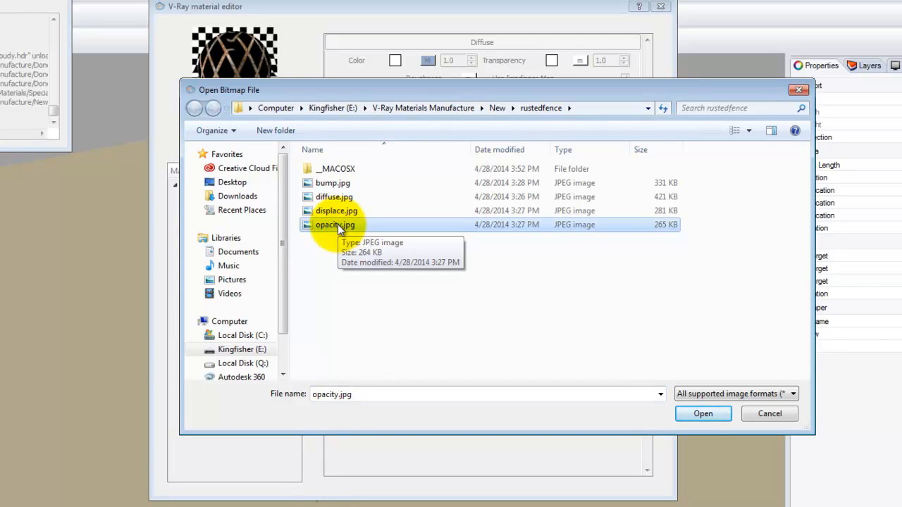
pyautogui.click(718, 416)
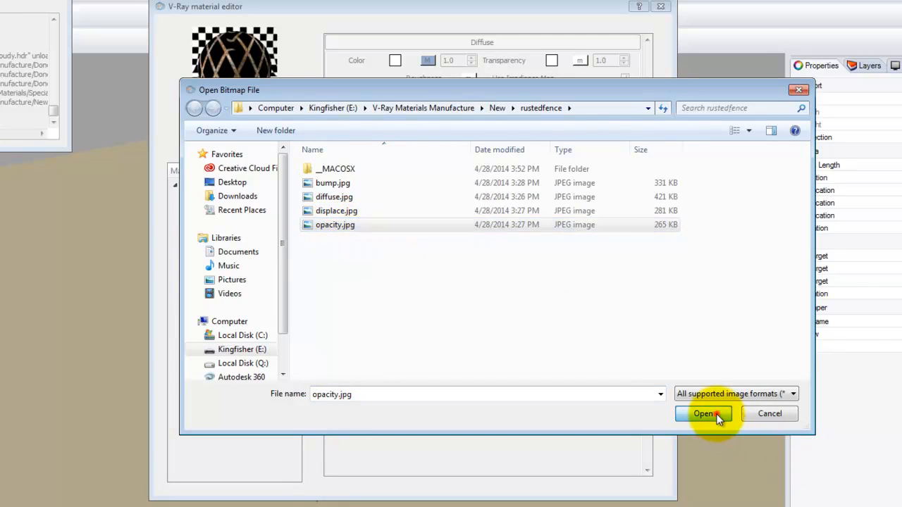
pyautogui.click(255, 299)
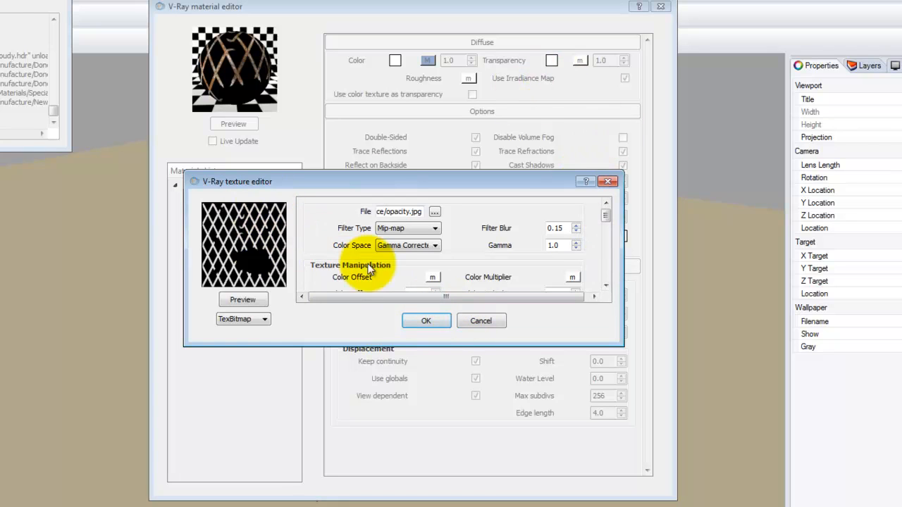
# Try inverting the opacity texture, preview the inverted version and turn Invert back off.
pyautogui.moveTo(607, 219); pyautogui.dragTo(609, 237)
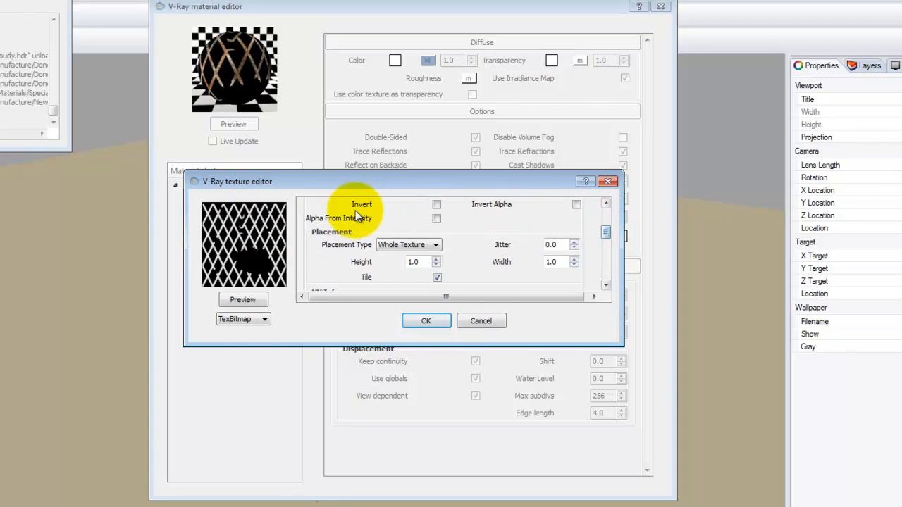
pyautogui.click(437, 205)
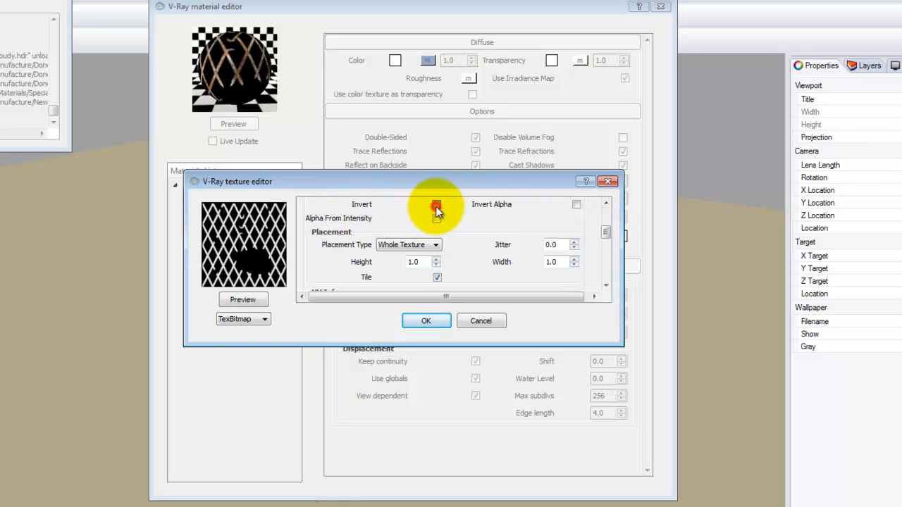
pyautogui.click(238, 299)
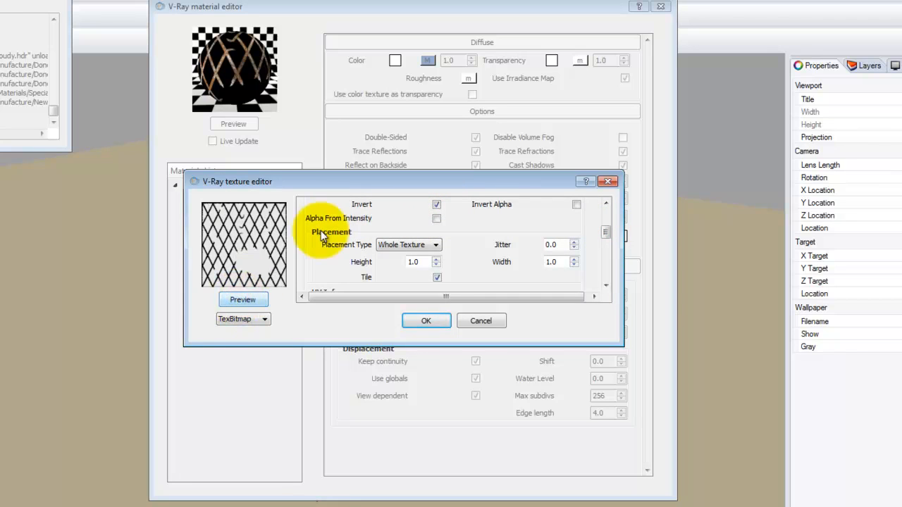
pyautogui.click(437, 205)
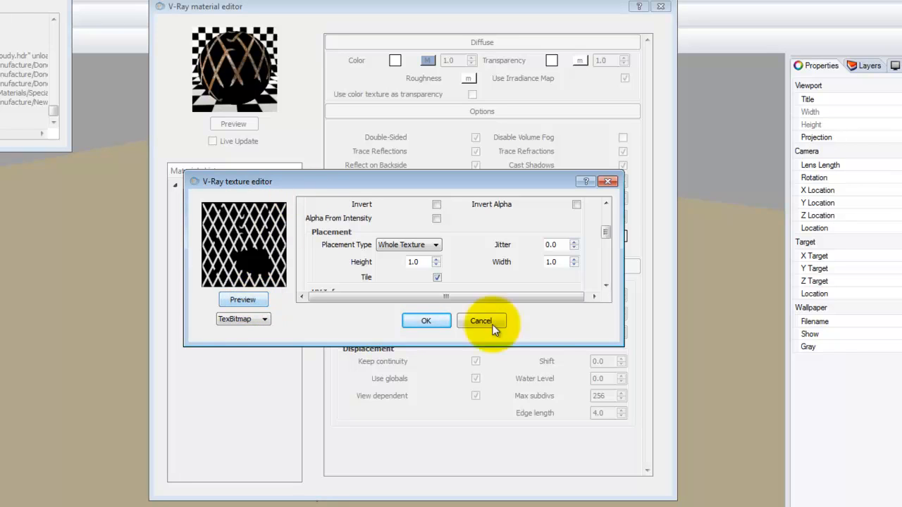
# Accept the opacity bitmap as the transparency map and render the preview of Screen - Rusted Metal.
pyautogui.click(433, 318)
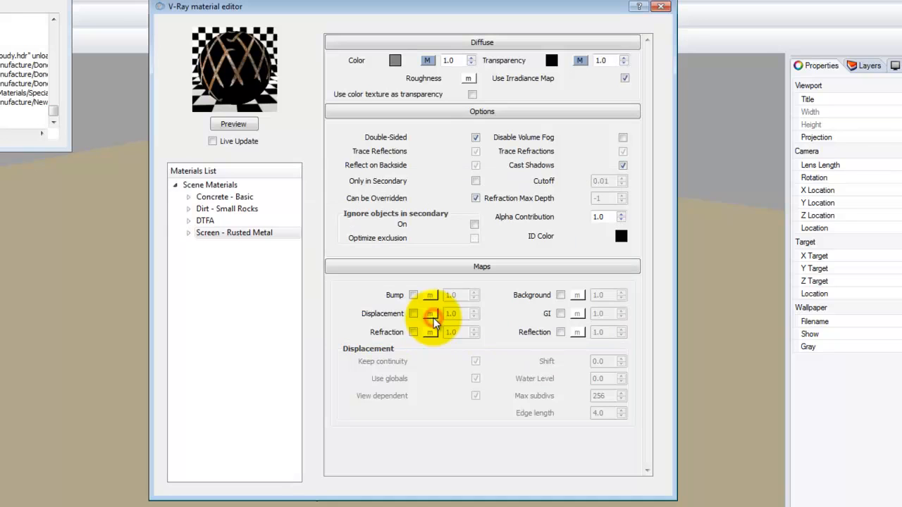
pyautogui.click(242, 126)
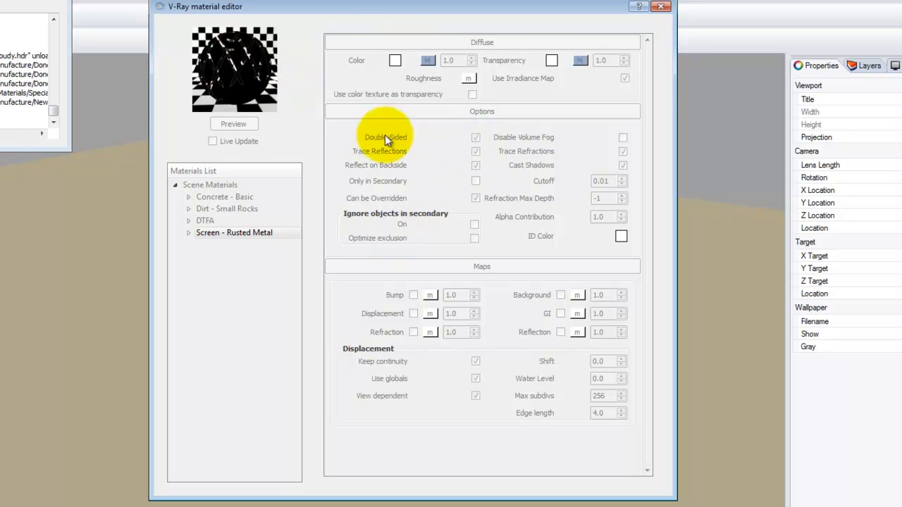
# Invert the opacity bitmap in the transparency map of Screen - Rusted Metal and render the material preview.
pyautogui.click(248, 234)
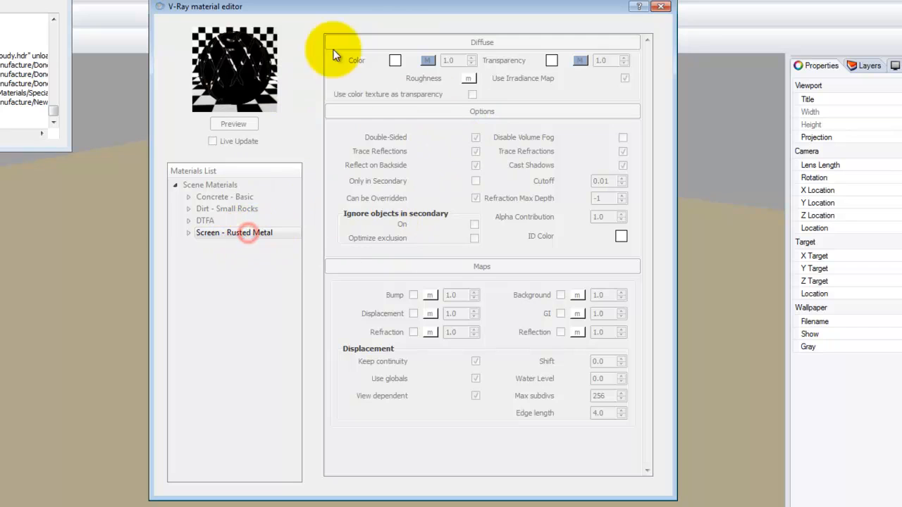
pyautogui.moveTo(279, 8); pyautogui.dragTo(320, 14)
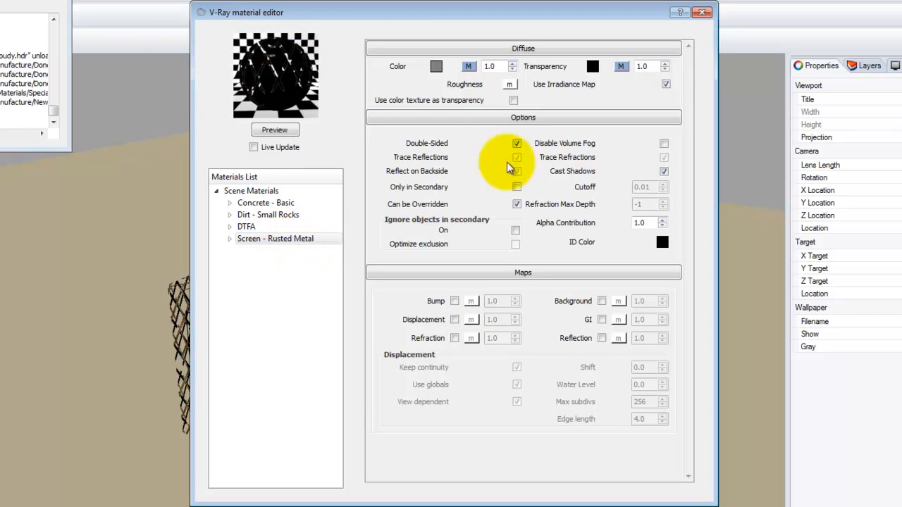
pyautogui.click(623, 67)
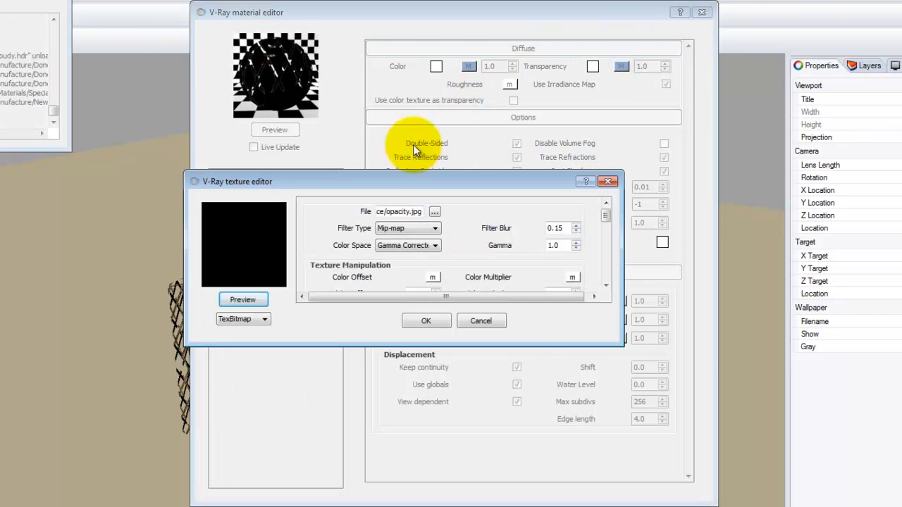
pyautogui.moveTo(605, 215); pyautogui.dragTo(606, 229)
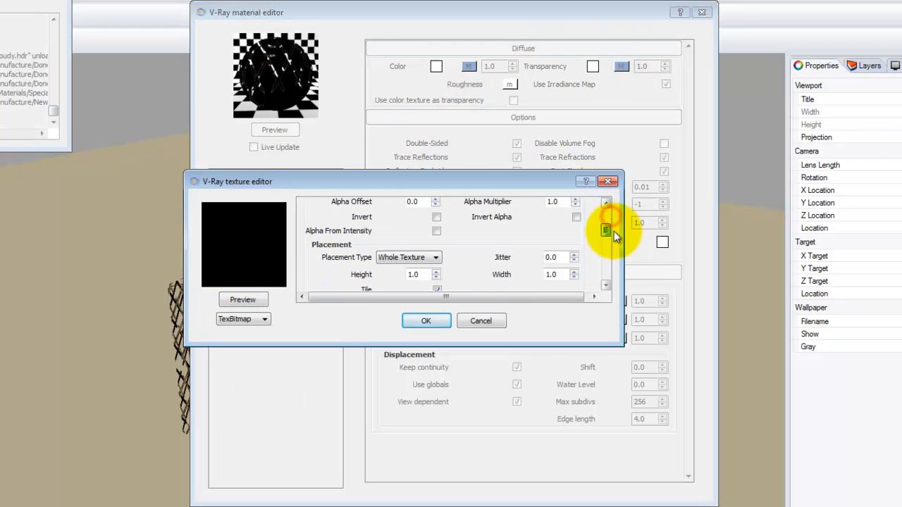
pyautogui.click(437, 218)
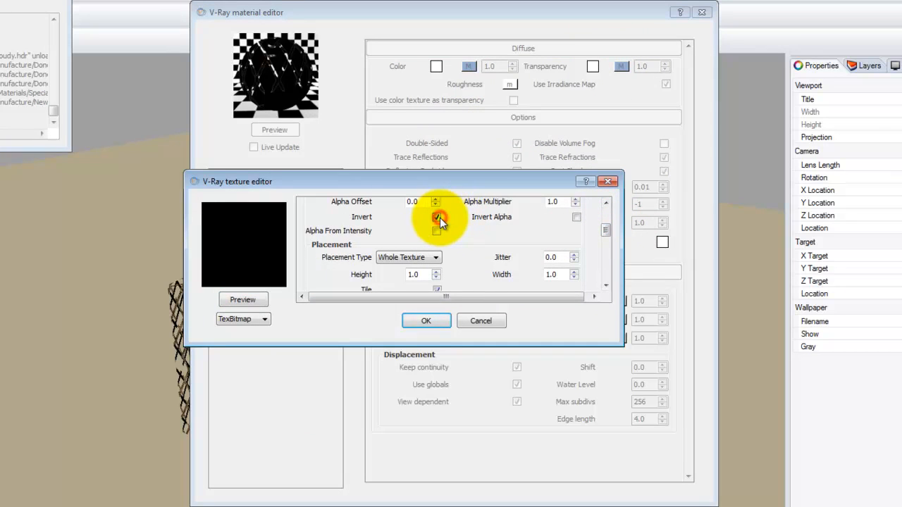
pyautogui.click(425, 320)
pyautogui.click(284, 129)
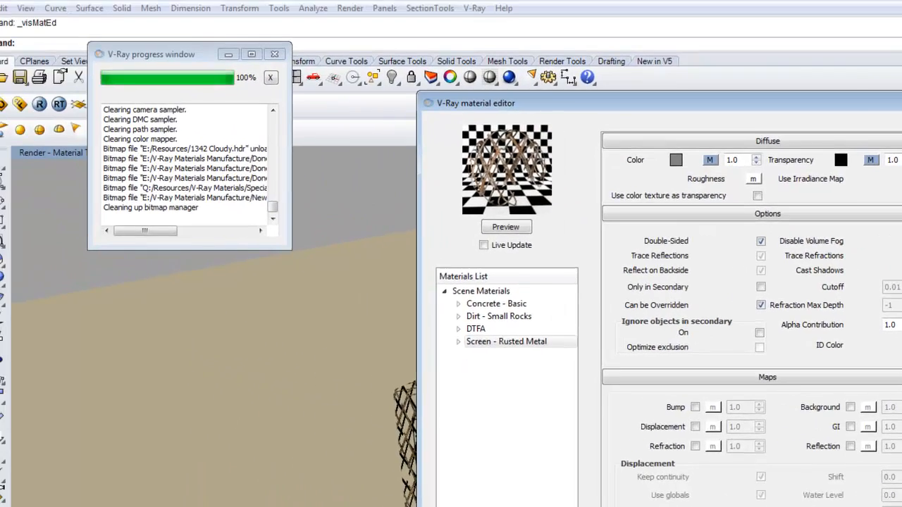
# Render the Render - Material Test view to check the inverted transparency and close the render window.
pyautogui.click(701, 12)
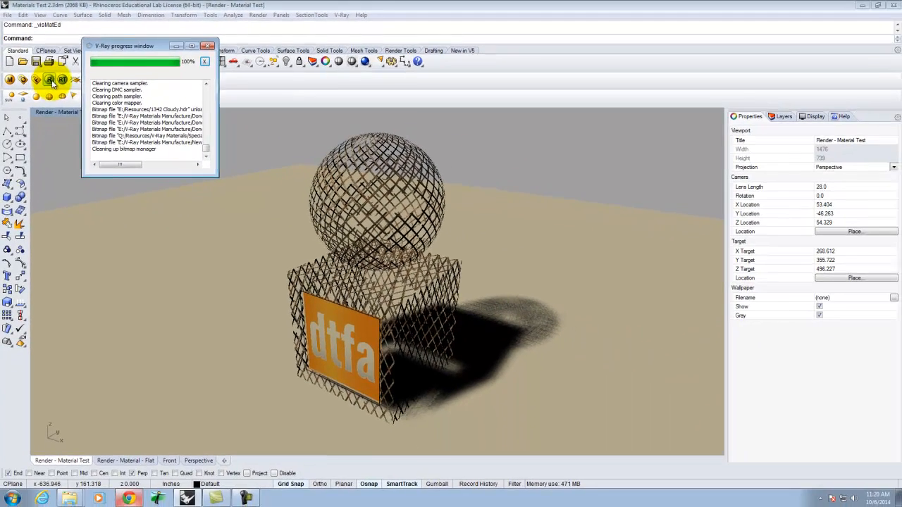
pyautogui.click(75, 121)
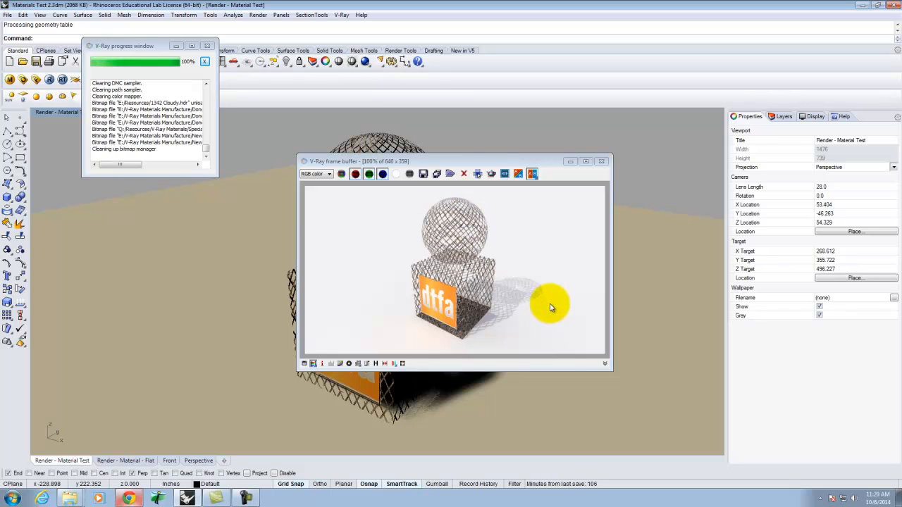
pyautogui.click(601, 162)
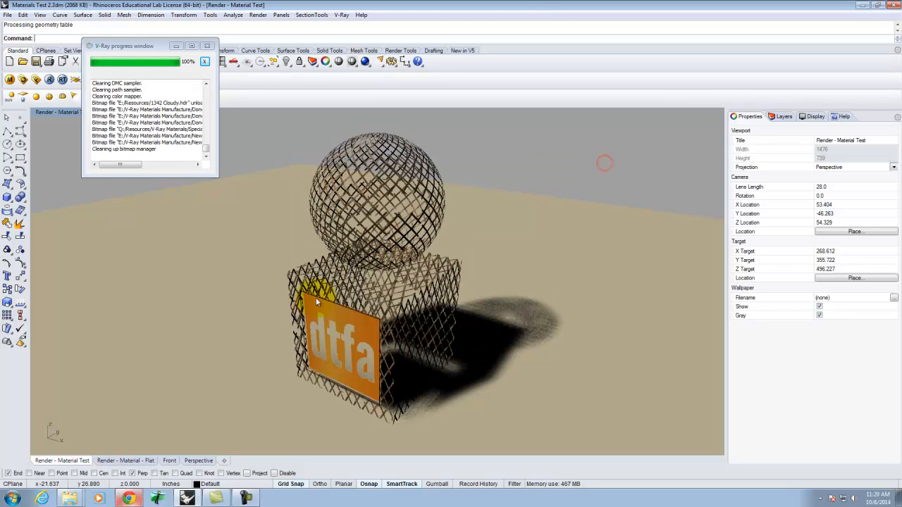
# Select the sample sphere and zoom the Render - Material Test view to it.
pyautogui.click(238, 209)
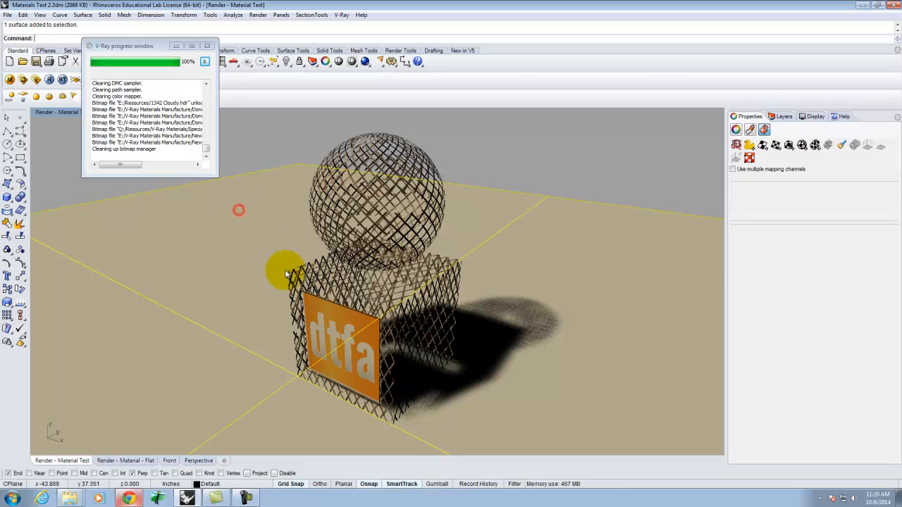
pyautogui.click(487, 166)
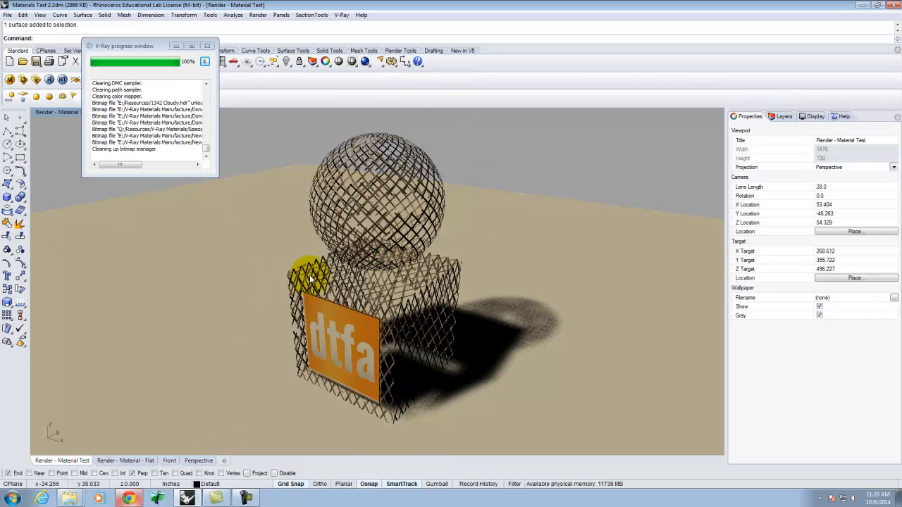
pyautogui.click(246, 139)
pyautogui.press('Escape')
pyautogui.click(358, 232)
pyautogui.write('z')
pyautogui.press('Return')
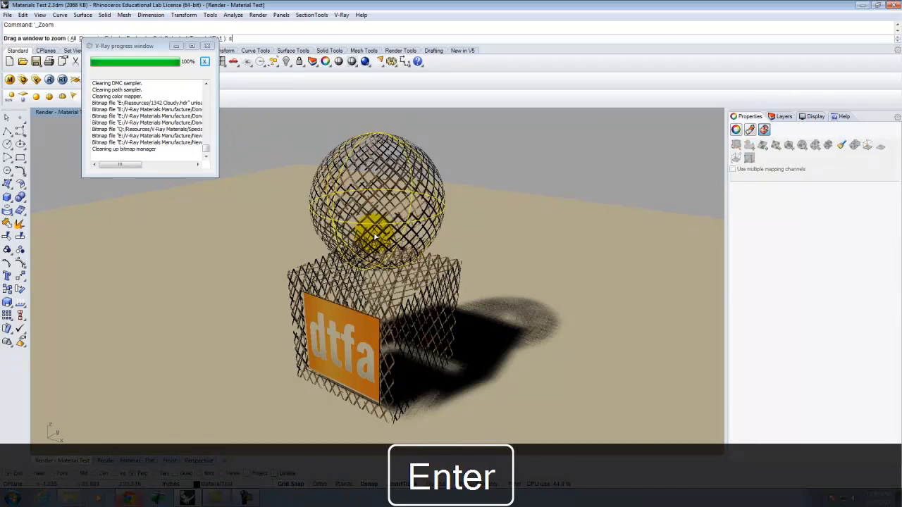
pyautogui.write('s')
pyautogui.press('Return')
# Start a test render of a close-up of the mesh box's upper corner and close the render window.
pyautogui.scroll(10, 392, 297)
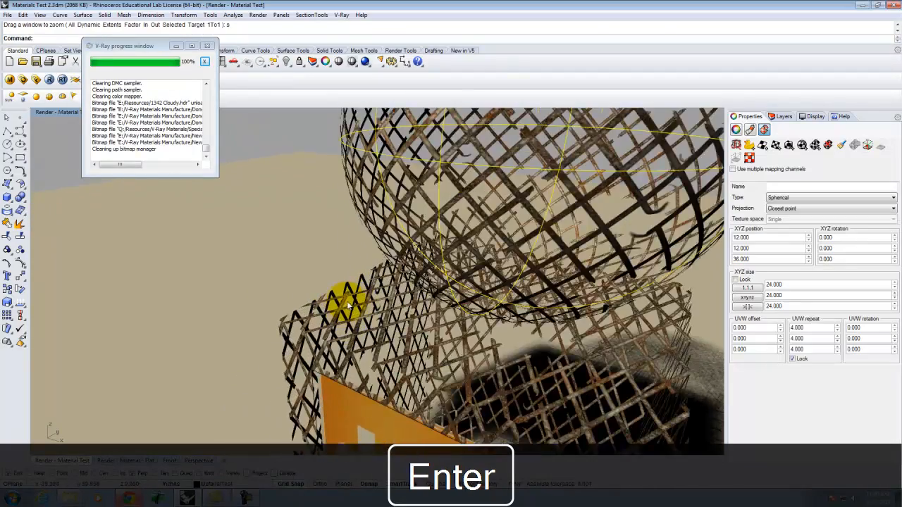
pyautogui.scroll(5, 381, 302)
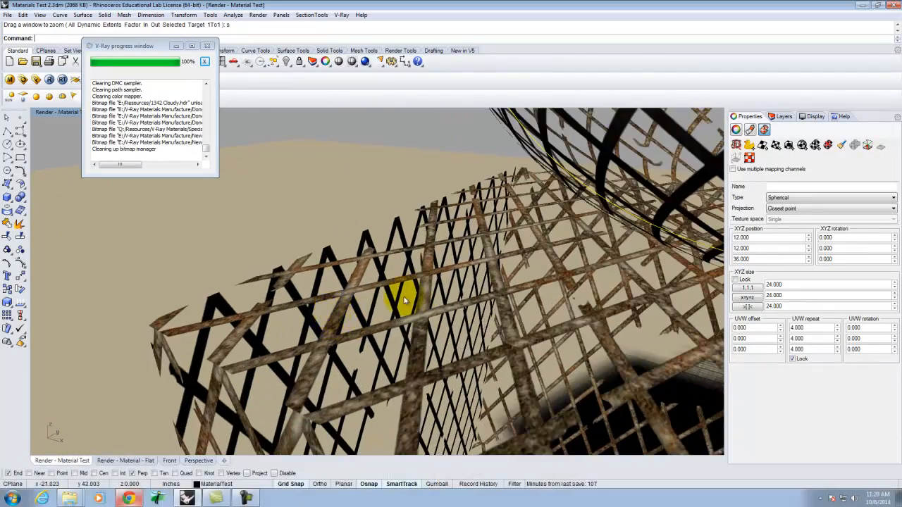
pyautogui.click(49, 80)
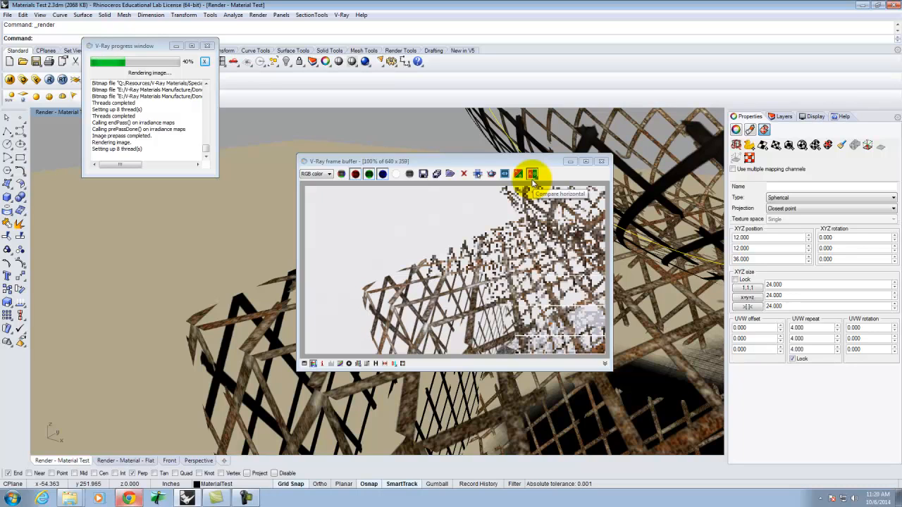
pyautogui.click(601, 162)
# Set the render output width to 1920 with the aspect ratio locked.
pyautogui.click(23, 80)
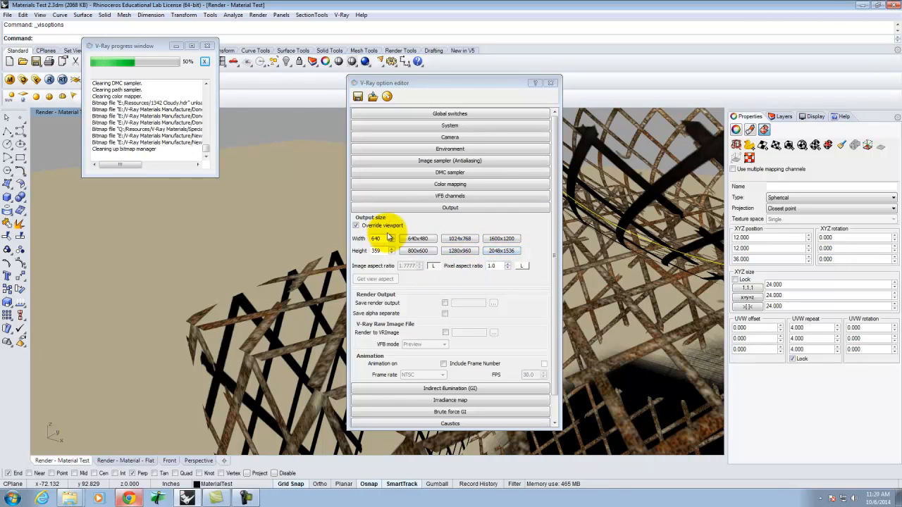
pyautogui.moveTo(385, 238); pyautogui.dragTo(352, 237)
pyautogui.write('1920')
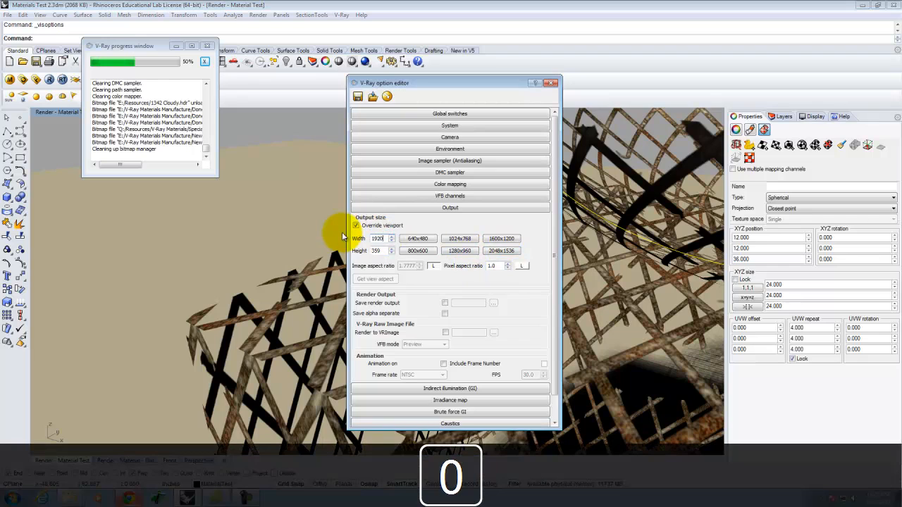
pyautogui.press('Tab')
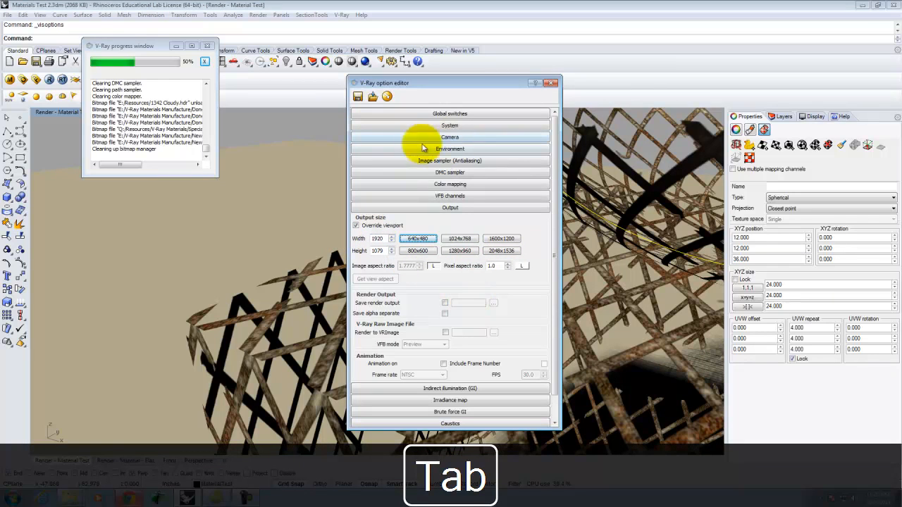
# Render the close-up at 1920 x 1079, inspect the mesh at 100% in the enlarged frame buffer, and put away the render and option windows.
pyautogui.click(49, 80)
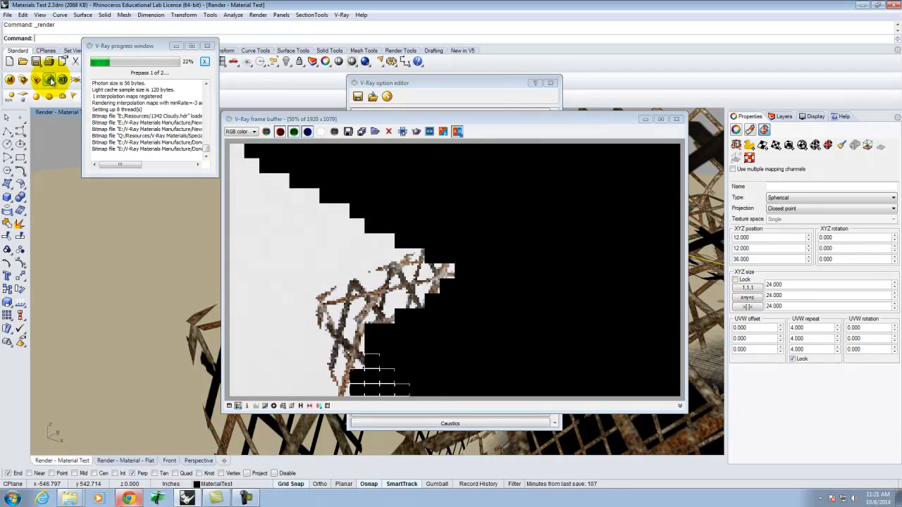
pyautogui.click(660, 118)
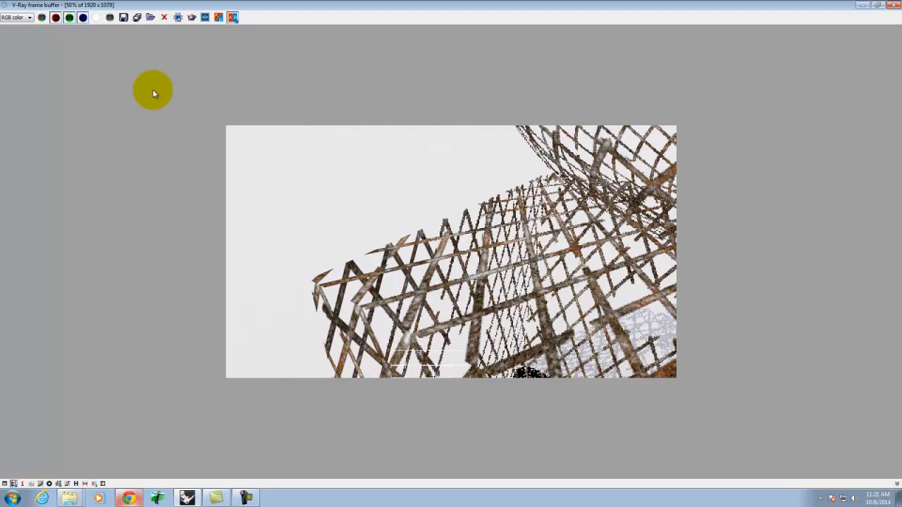
pyautogui.hotkey('ctrl', '=')
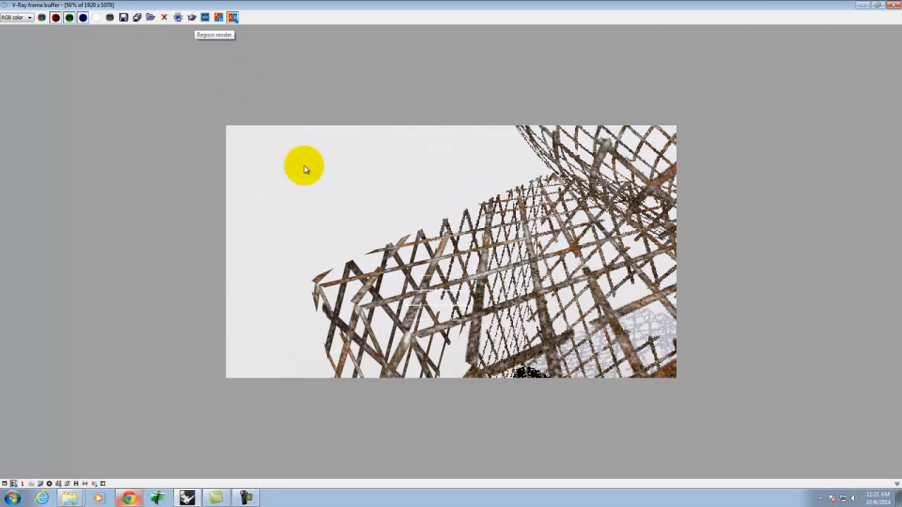
pyautogui.doubleClick(386, 264)
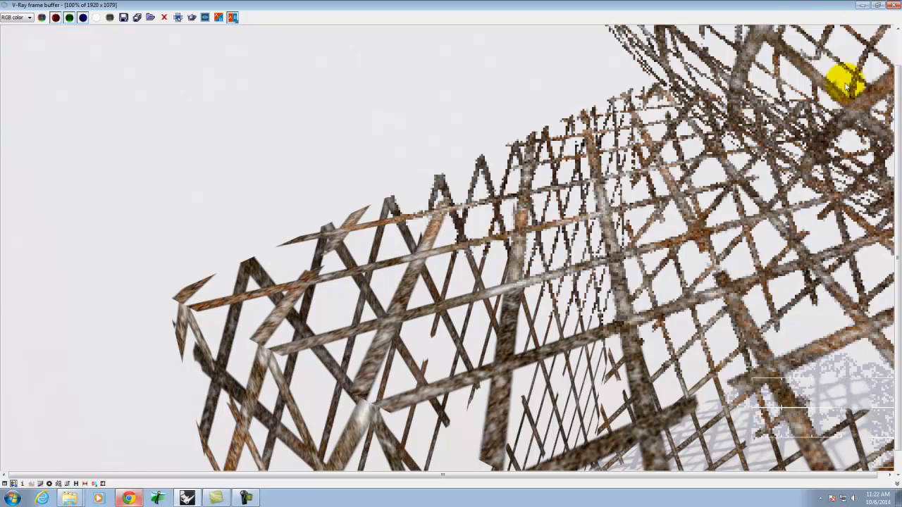
pyautogui.click(862, 6)
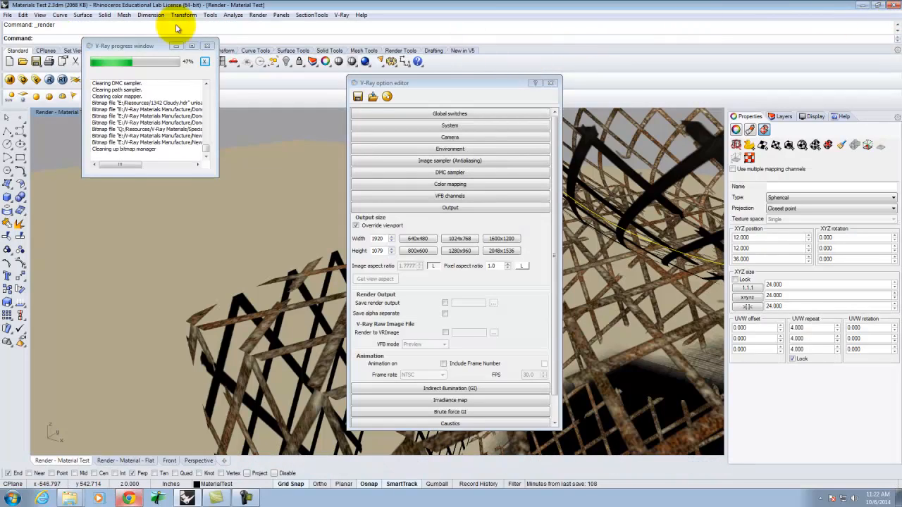
pyautogui.click(206, 45)
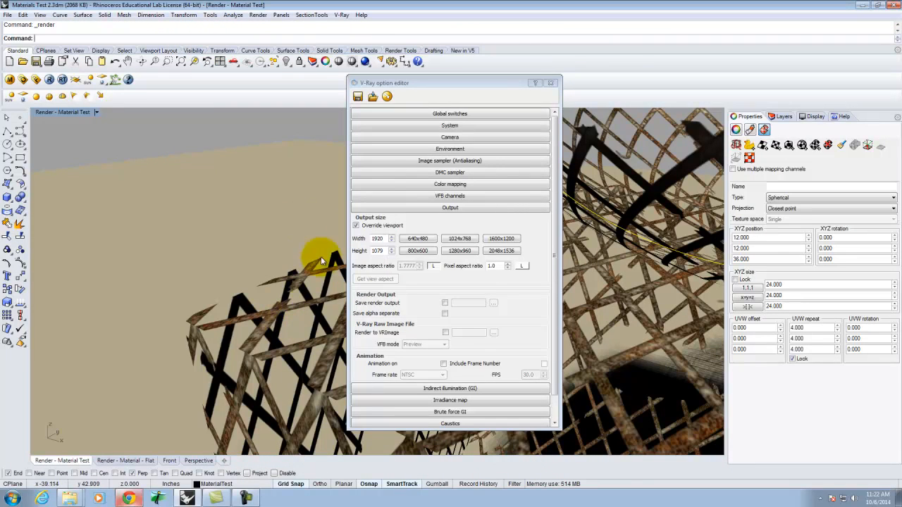
pyautogui.click(551, 83)
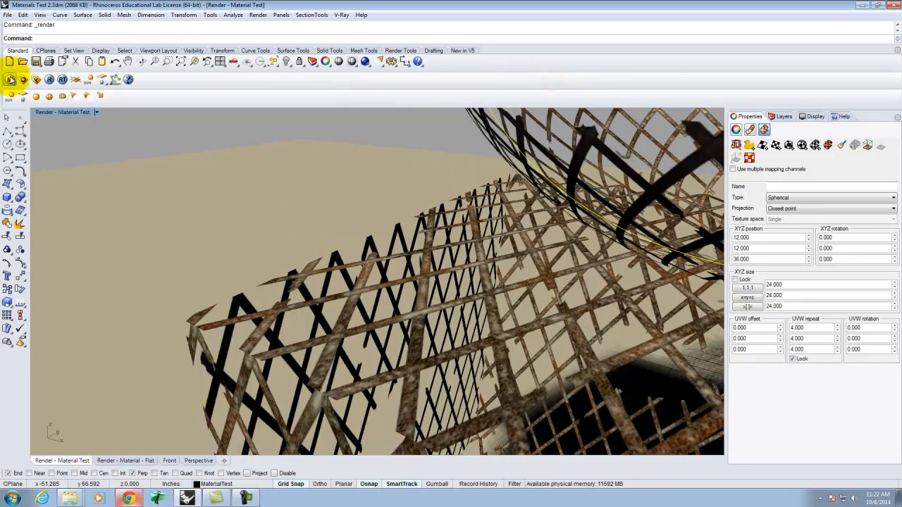
# Enable displacement on Screen - Rusted Metal, load displace.jpg from the rustedfence folder as its TexBitmap and preview the texture.
pyautogui.click(10, 79)
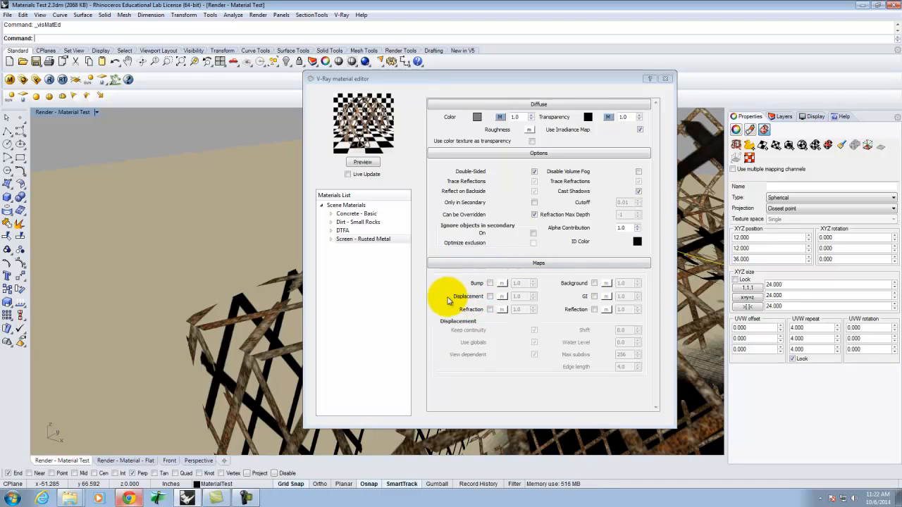
pyautogui.click(492, 296)
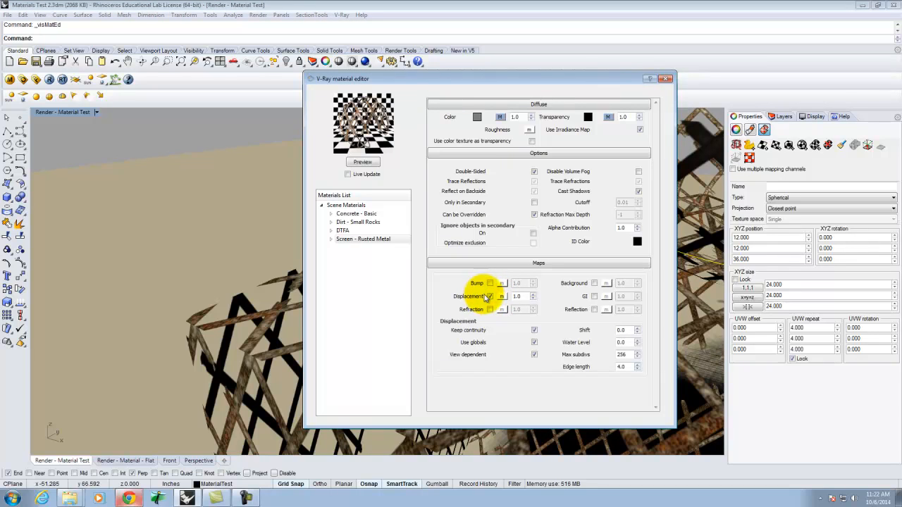
pyautogui.click(502, 297)
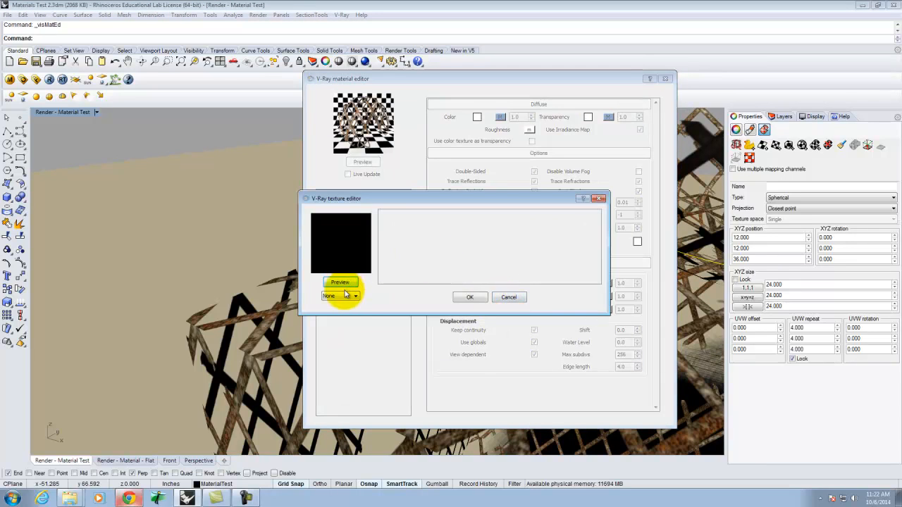
pyautogui.click(347, 296)
pyautogui.click(337, 317)
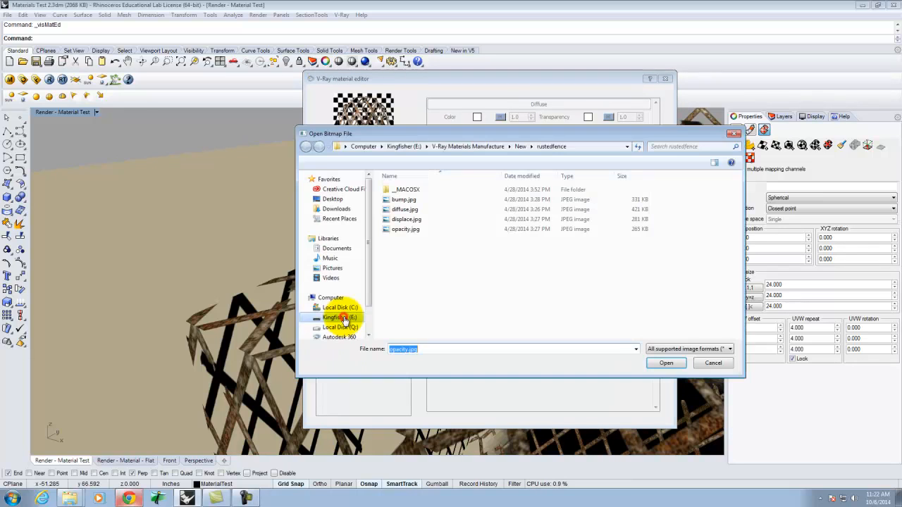
pyautogui.click(403, 220)
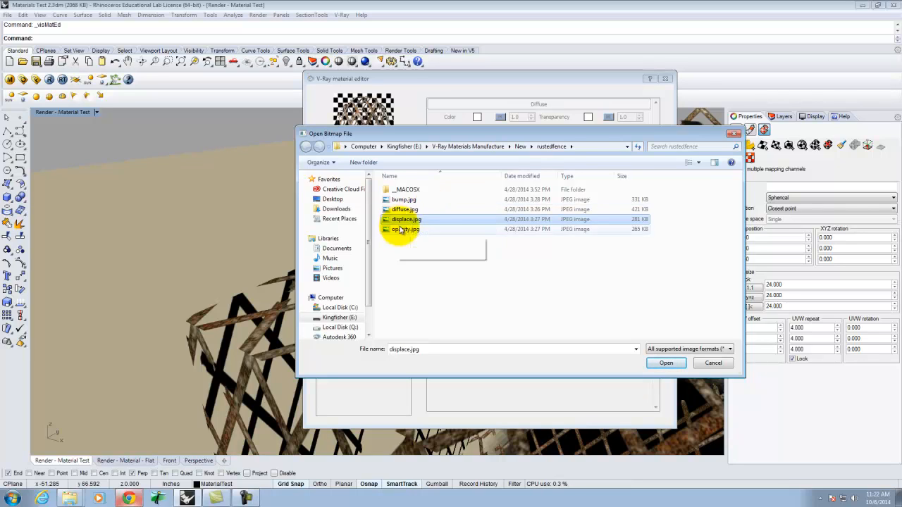
pyautogui.click(666, 363)
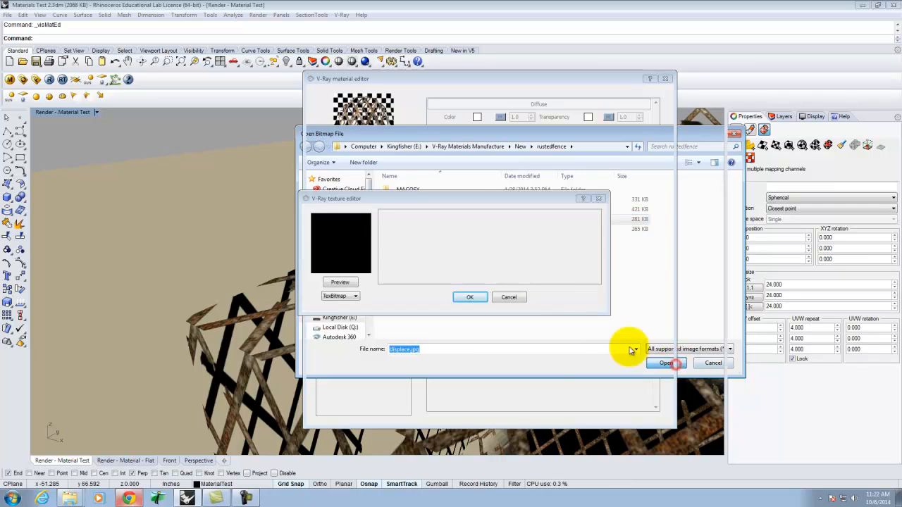
pyautogui.click(341, 283)
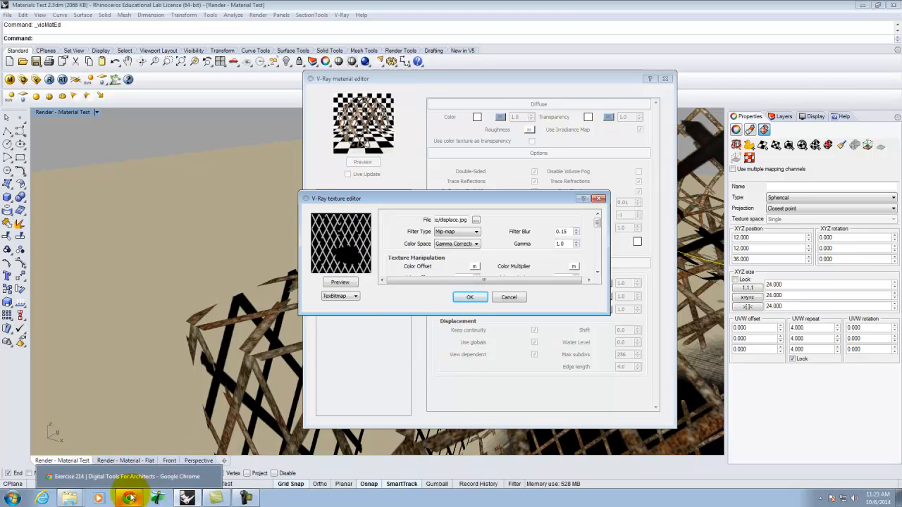
# Switch to Windows Explorer and open displace.jpg from the rustedfence folder in Windows Photo Viewer to examine its light and dark areas.
pyautogui.click(70, 497)
pyautogui.click(67, 477)
pyautogui.click(248, 80)
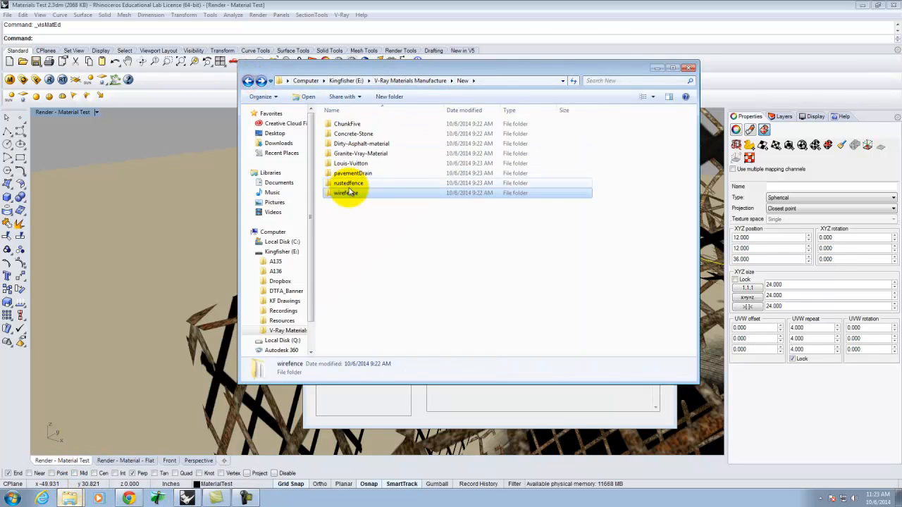
pyautogui.doubleClick(347, 179)
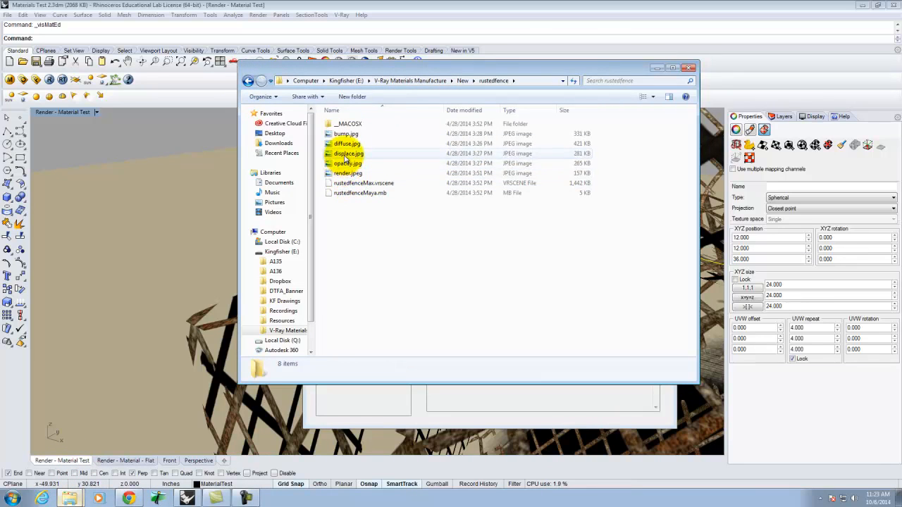
pyautogui.click(347, 157)
pyautogui.doubleClick(347, 155)
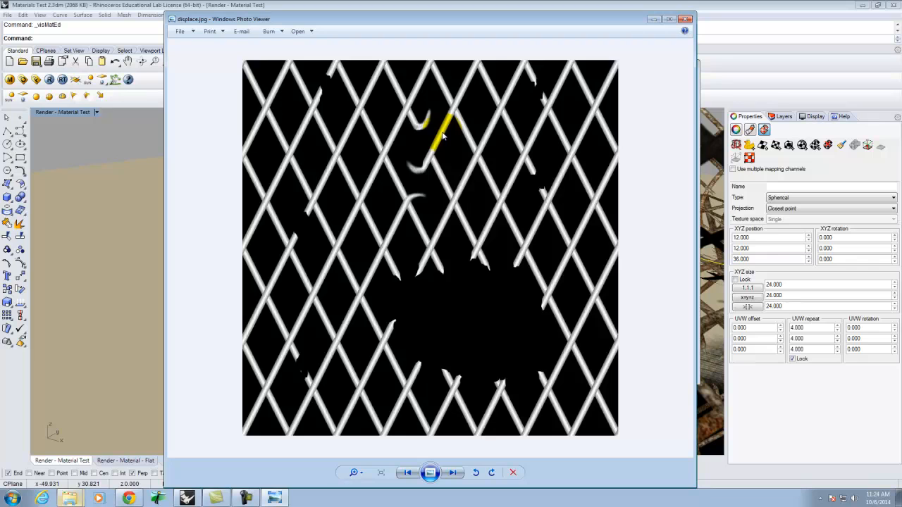
# Switch back to Rhino and accept displace.jpg as the displacement texture of Screen - Rusted Metal.
pyautogui.click(757, 4)
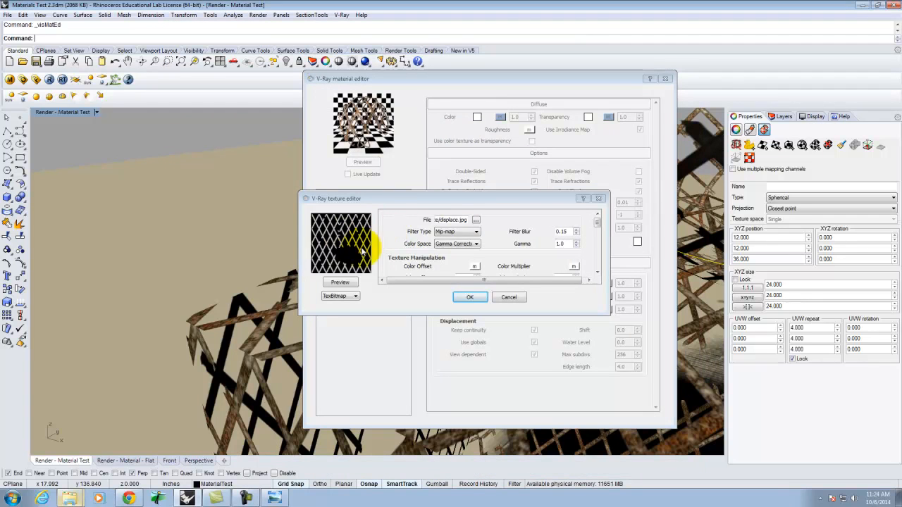
pyautogui.click(471, 297)
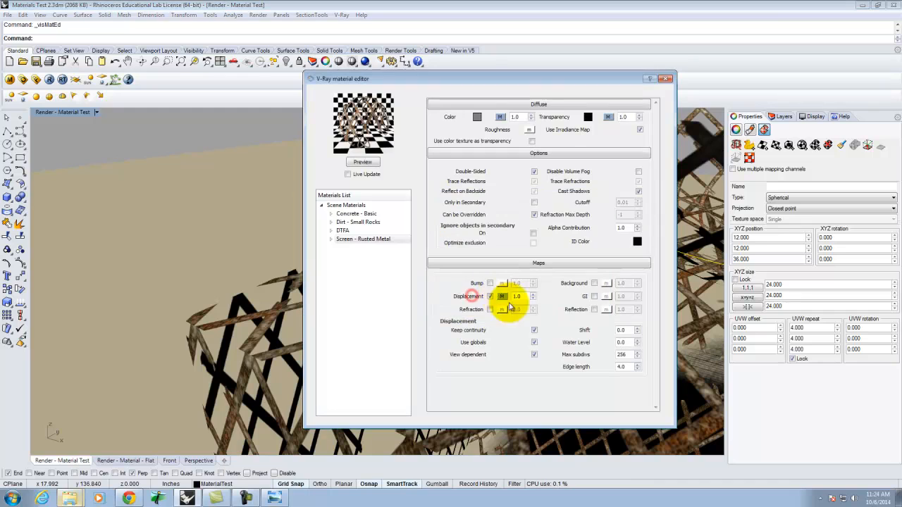
# Set the displacement multiplier of Screen - Rusted Metal to 0.125 and update the material preview.
pyautogui.doubleClick(521, 296)
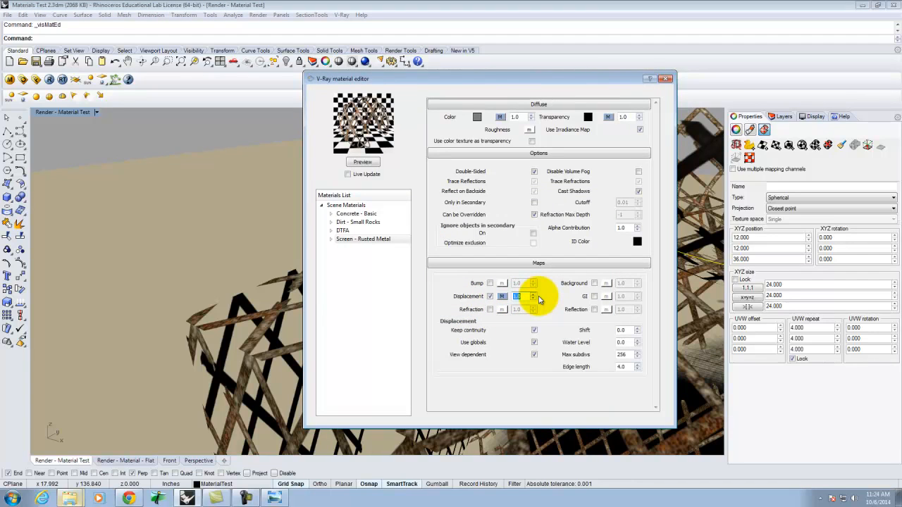
pyautogui.click(169, 484)
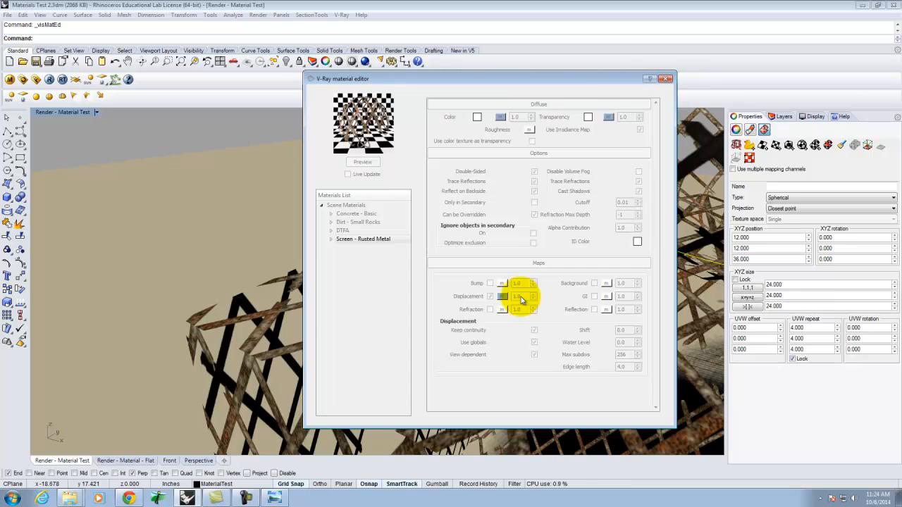
pyautogui.click(371, 240)
pyautogui.moveTo(507, 79); pyautogui.dragTo(472, 79)
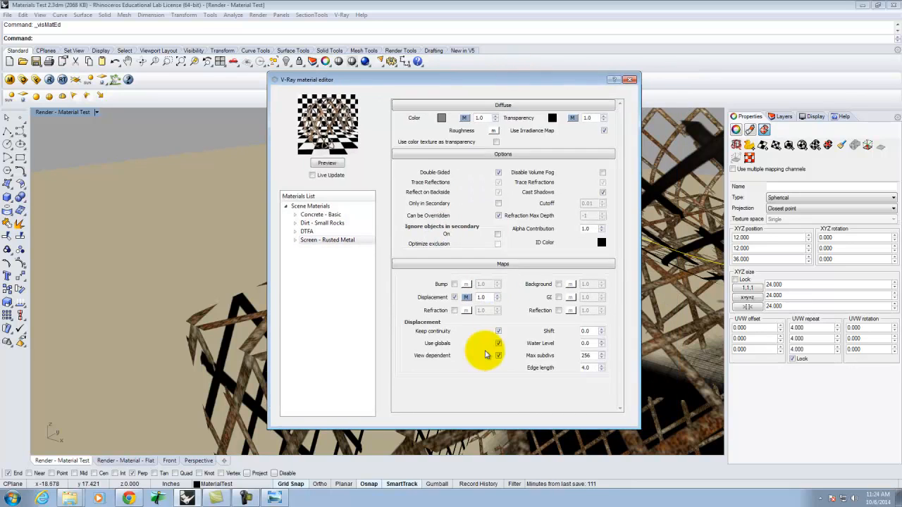
pyautogui.doubleClick(484, 298)
pyautogui.press('Delete')
pyautogui.write('0.125')
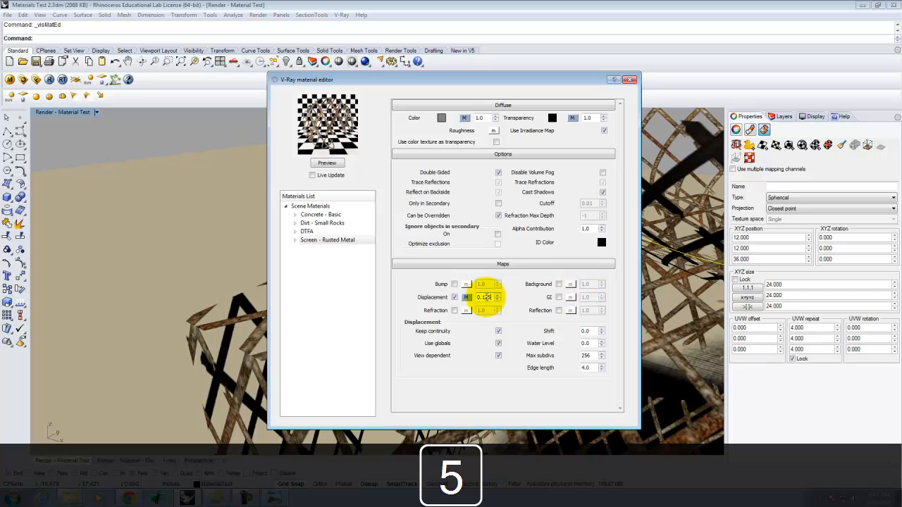
pyautogui.click(326, 163)
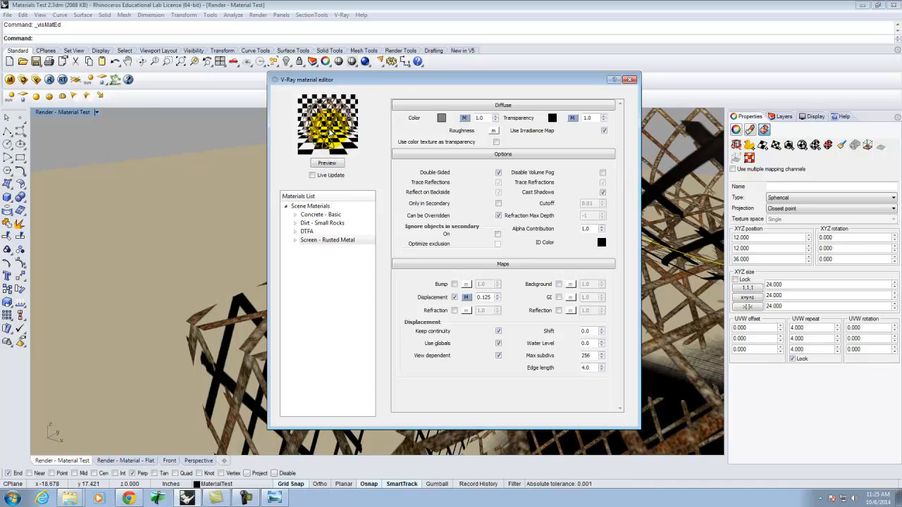
# Put away the material editor, render the close-up with displacement, inspect the mesh in the frame buffer, and close it.
pyautogui.click(630, 79)
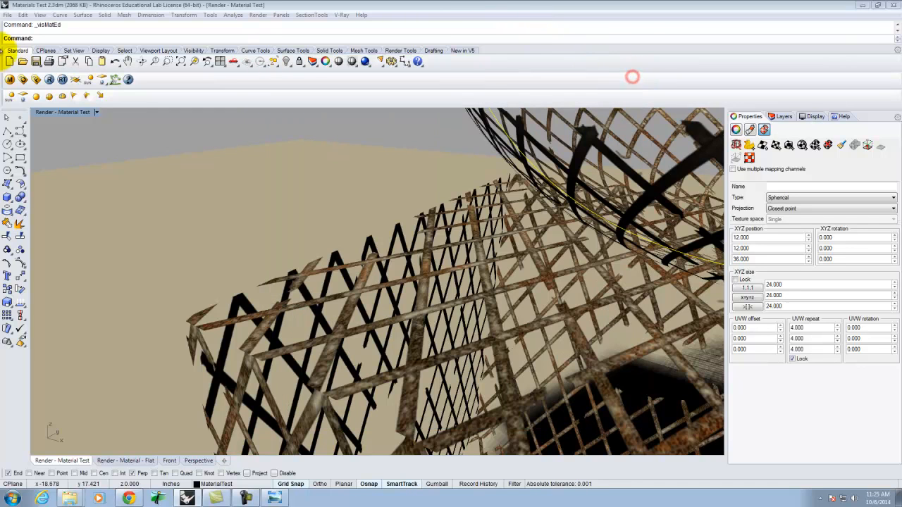
pyautogui.click(51, 80)
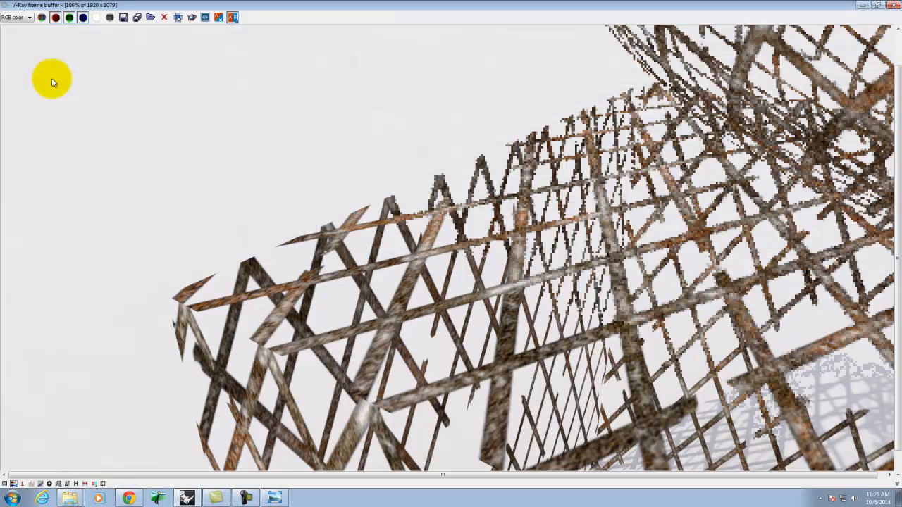
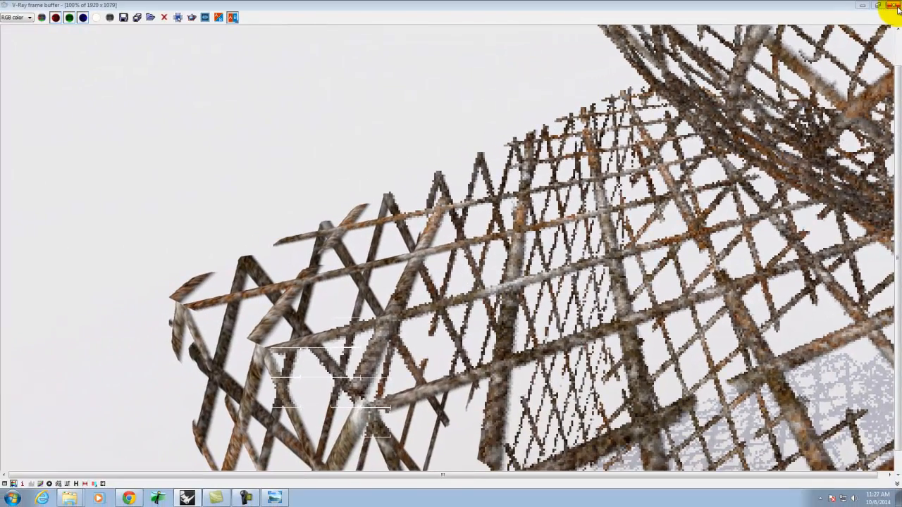
pyautogui.click(894, 6)
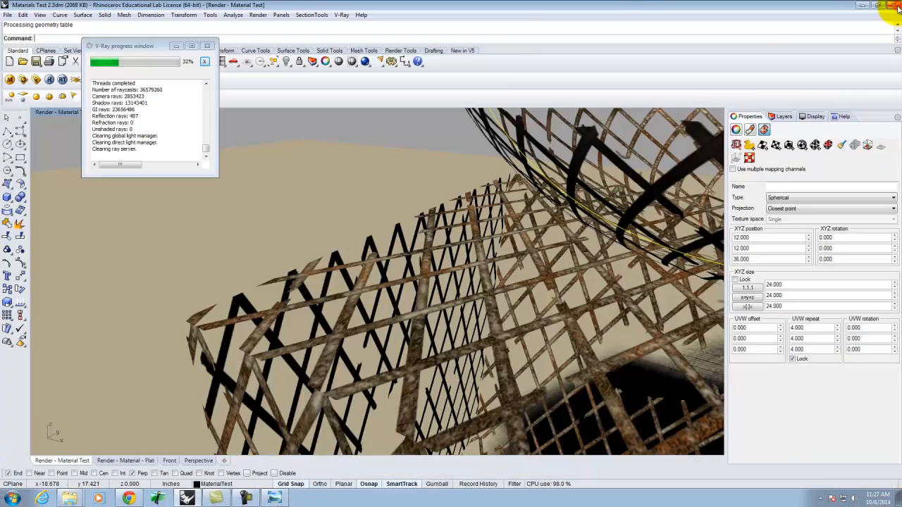
# Disable displacement on Screen - Rusted Metal, then enable bump and load bump.jpg from the rustedfence folder as its TexBitmap.
pyautogui.click(10, 79)
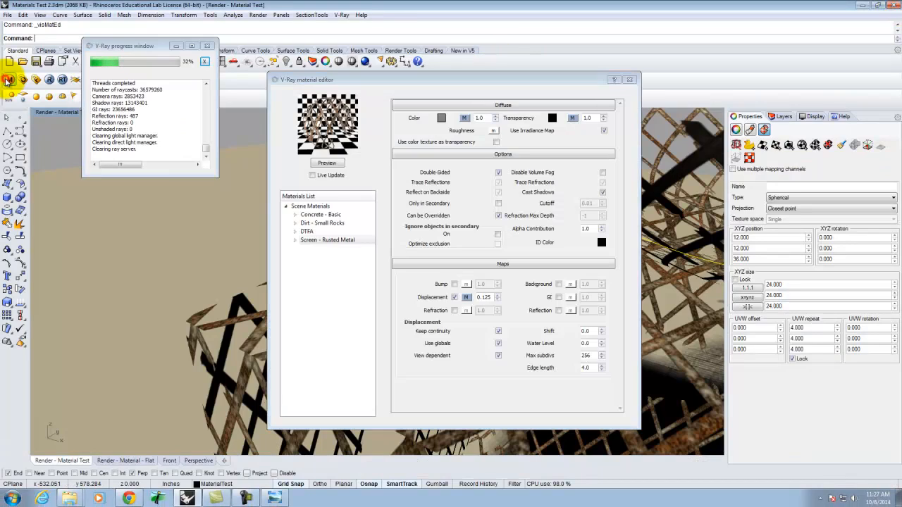
pyautogui.click(453, 297)
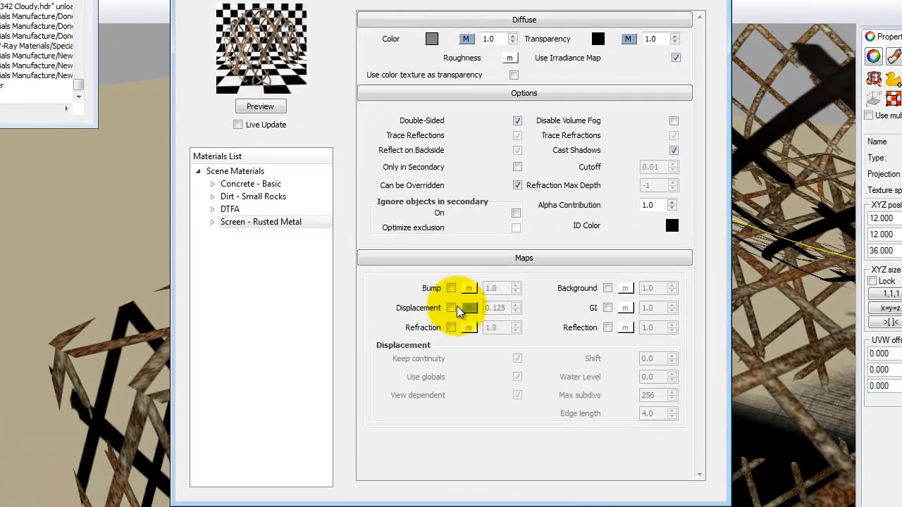
pyautogui.click(453, 288)
pyautogui.click(467, 287)
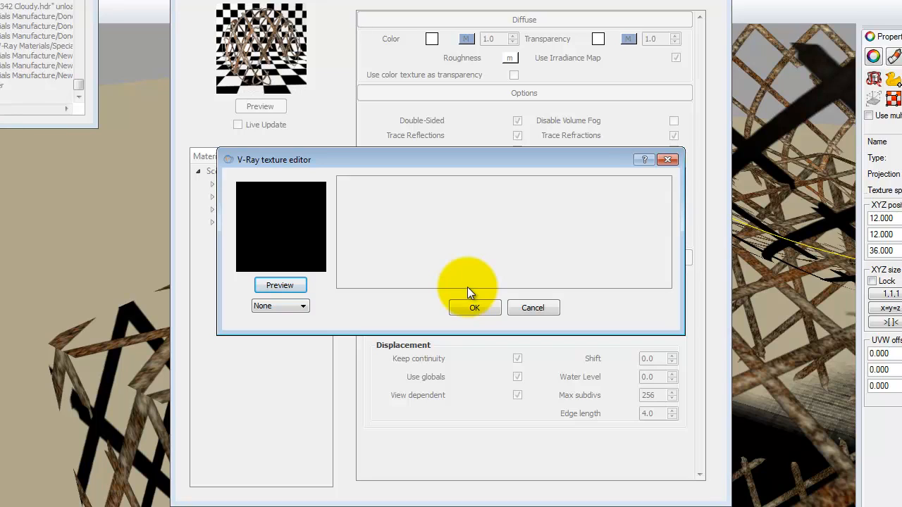
pyautogui.click(262, 305)
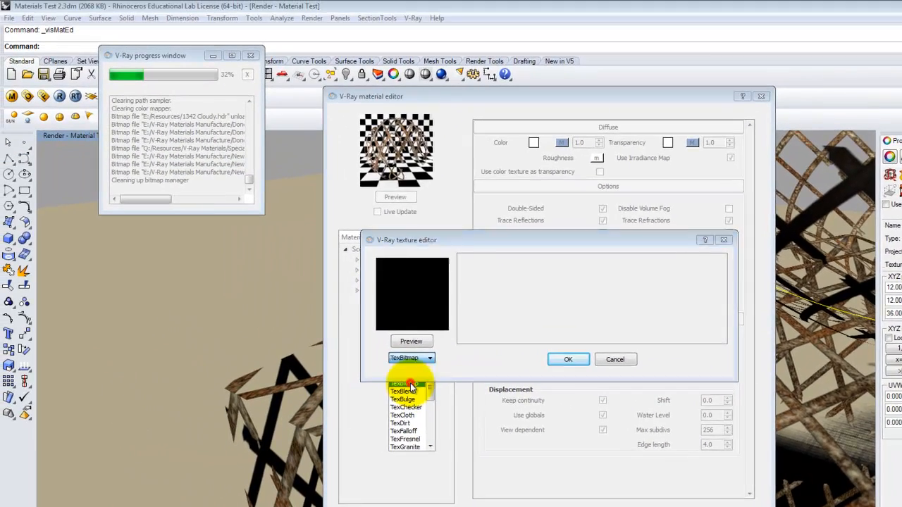
pyautogui.click(374, 372)
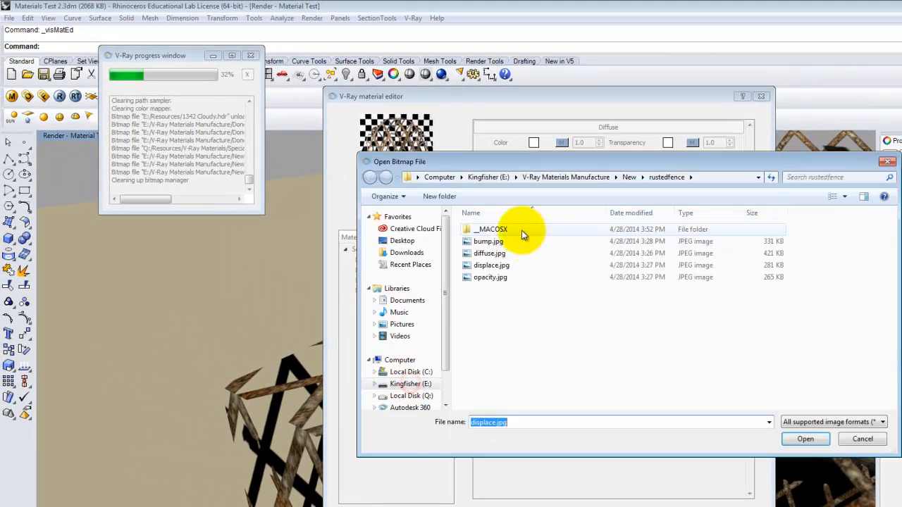
pyautogui.click(460, 223)
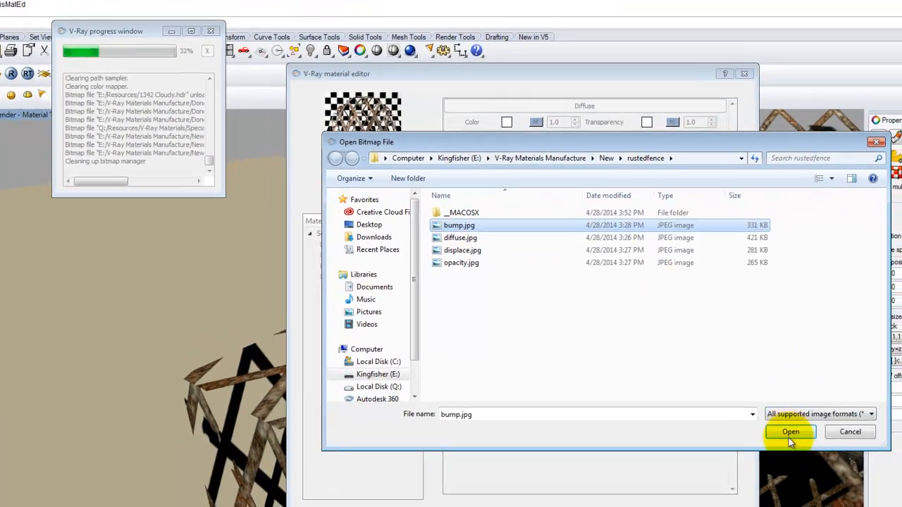
pyautogui.click(805, 439)
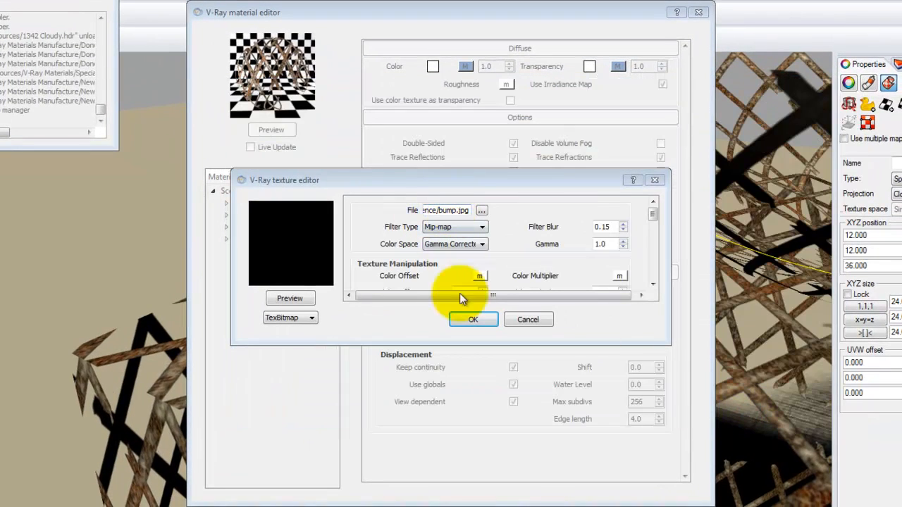
pyautogui.click(472, 320)
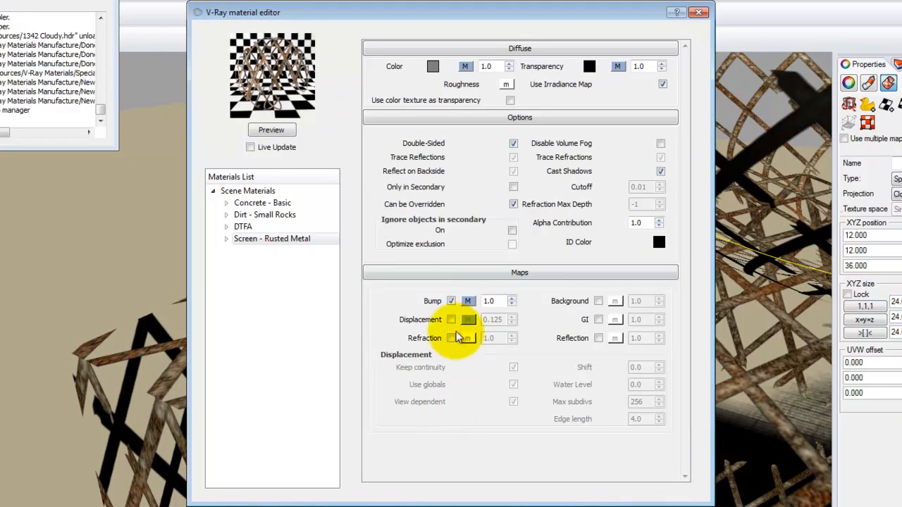
# Set the bump multiplier of Screen - Rusted Metal to 10 and render the close-up.
pyautogui.click(491, 300)
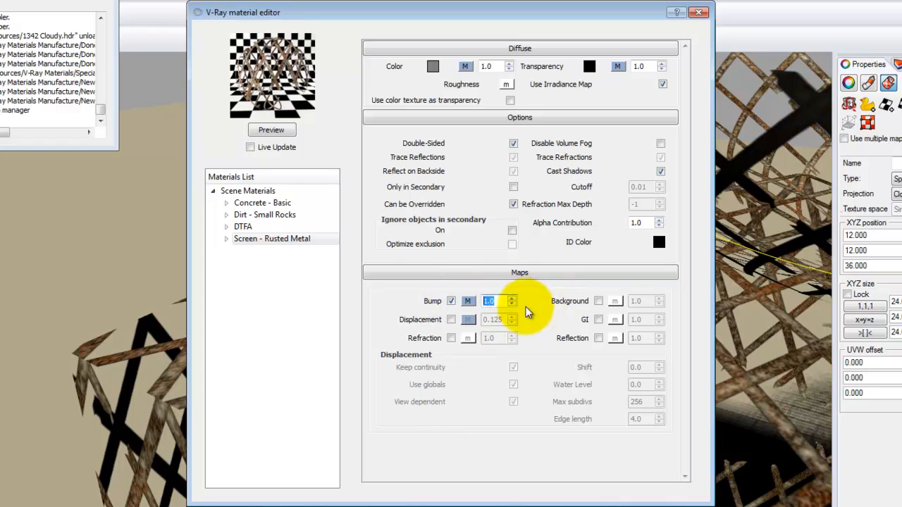
pyautogui.doubleClick(497, 300)
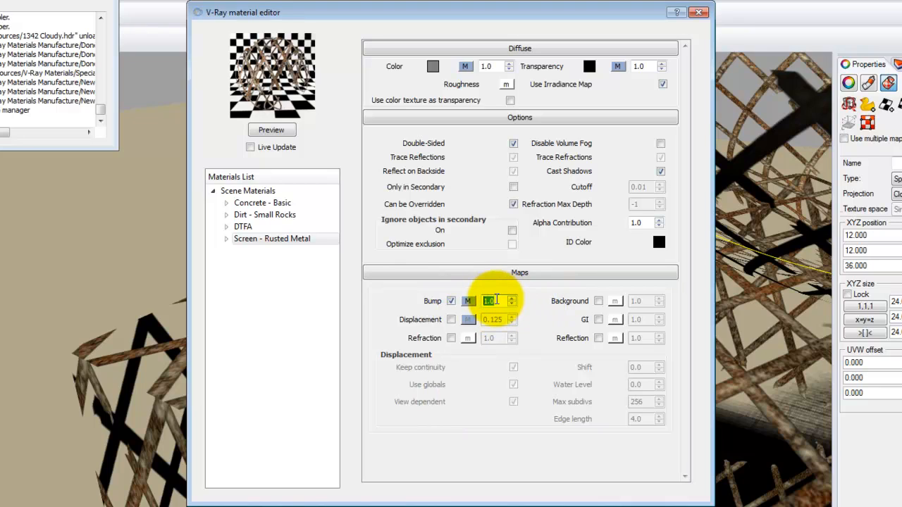
pyautogui.write('10')
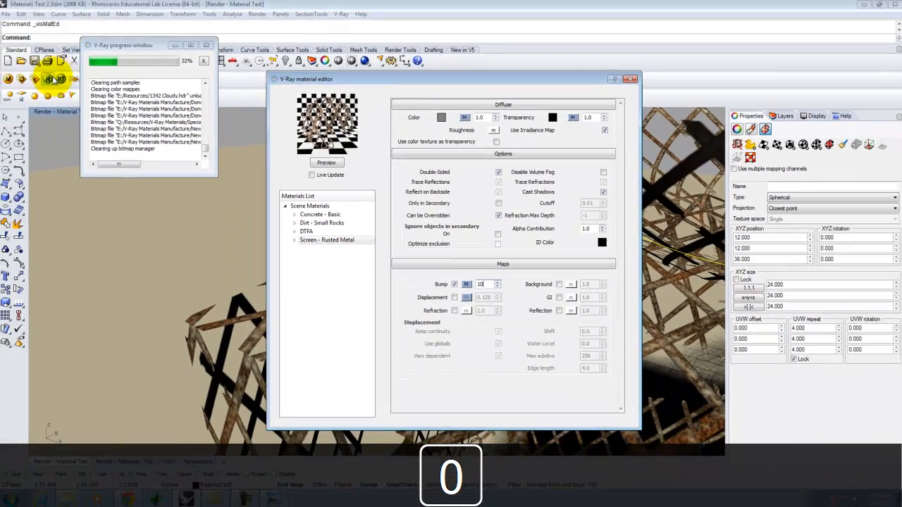
pyautogui.click(51, 79)
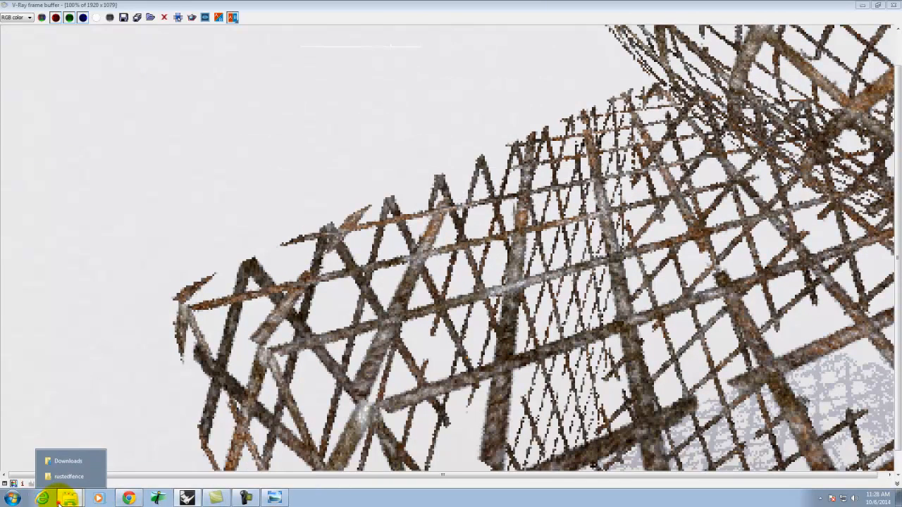
# Switch to Windows Explorer, open bump.jpg from the rustedfence folder in Windows Photo Viewer, and zoom in to examine its grain.
pyautogui.click(68, 477)
pyautogui.doubleClick(330, 133)
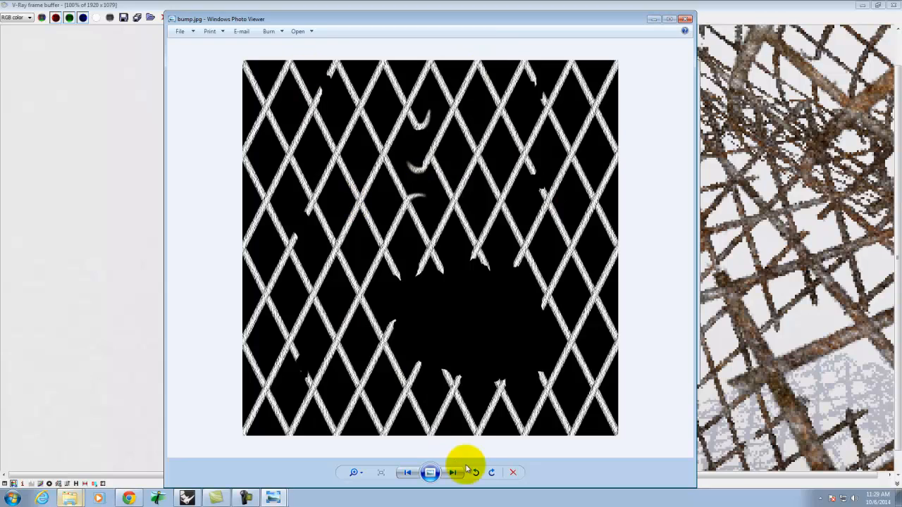
pyautogui.click(353, 472)
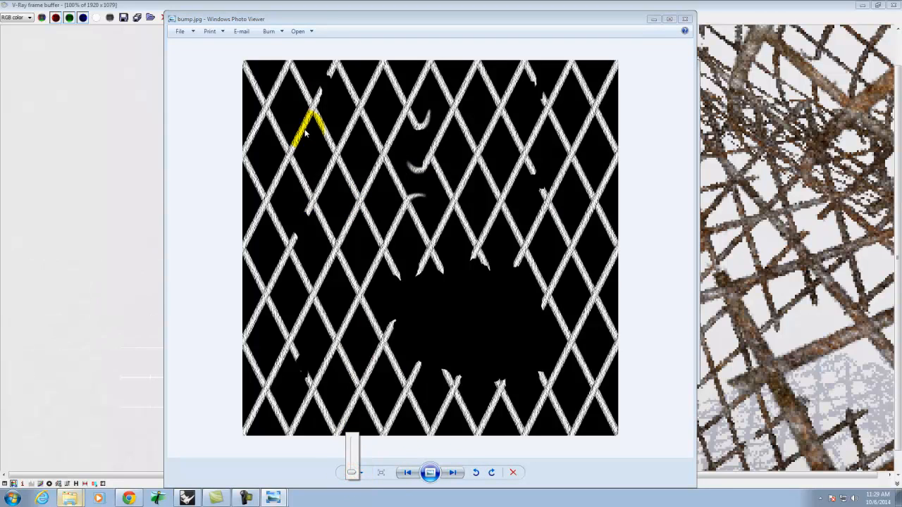
pyautogui.click(307, 134)
pyautogui.click(356, 473)
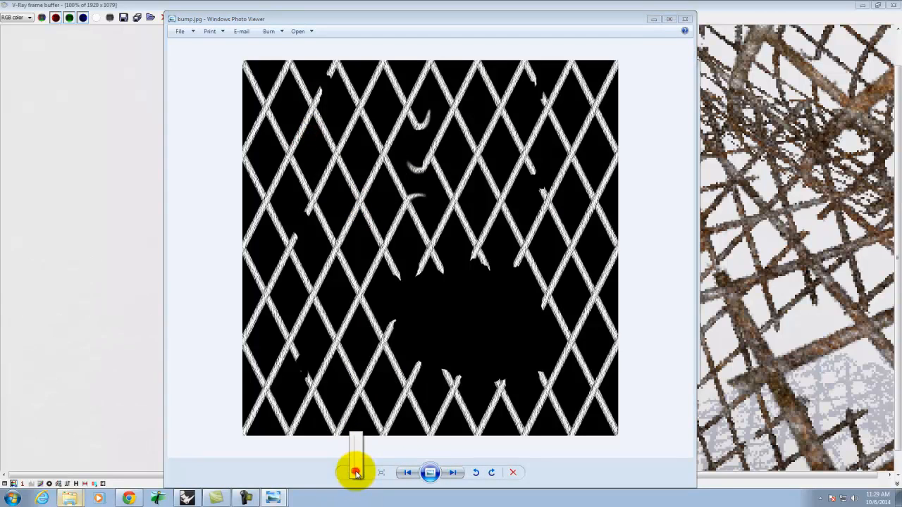
pyautogui.moveTo(355, 471); pyautogui.dragTo(356, 444)
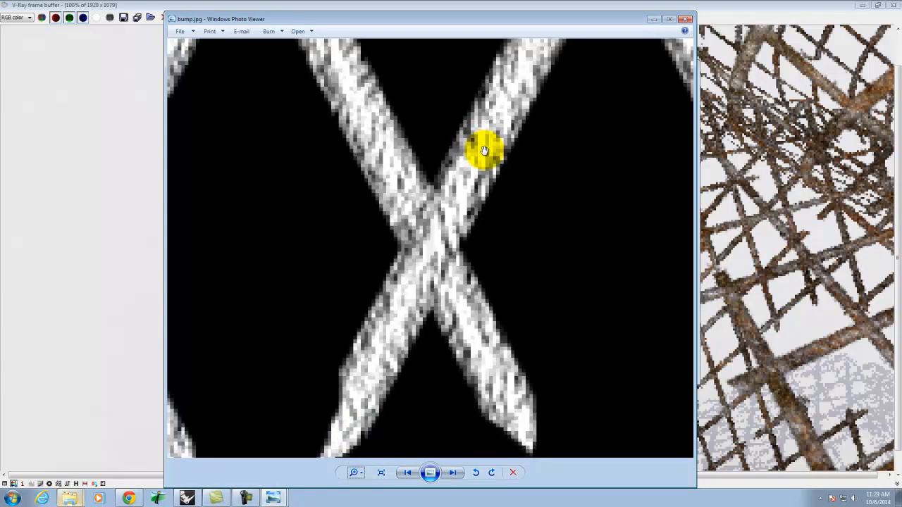
pyautogui.click(686, 19)
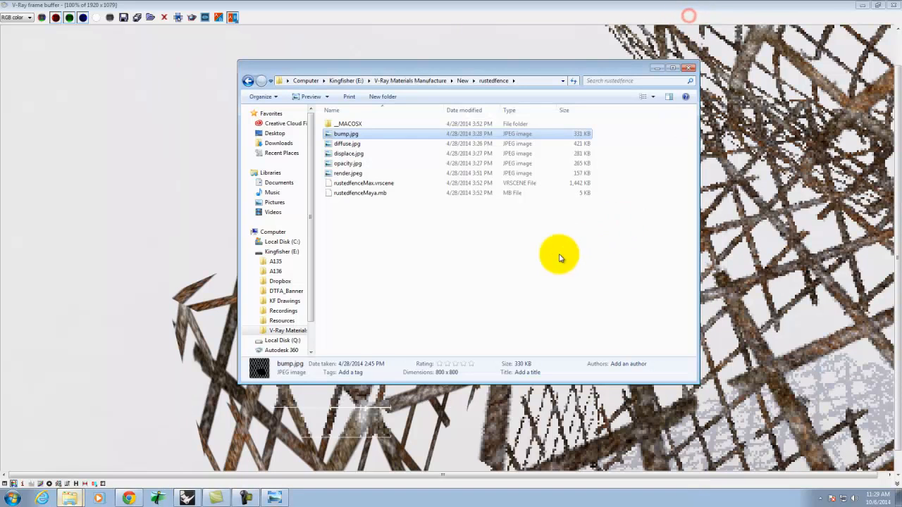
# Inspect the bump render in the V-Ray frame buffer, close it, and re-enable displacement alongside bump on Screen - Rusted Metal.
pyautogui.click(614, 7)
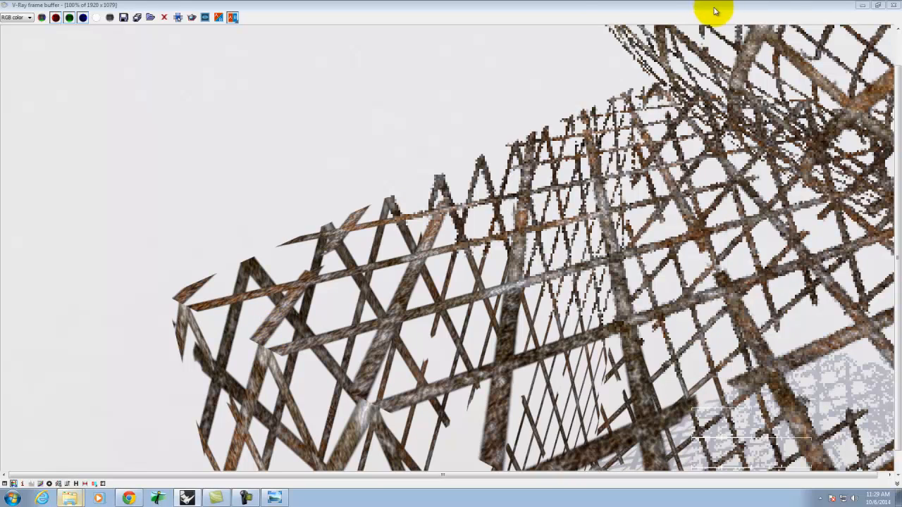
pyautogui.click(892, 4)
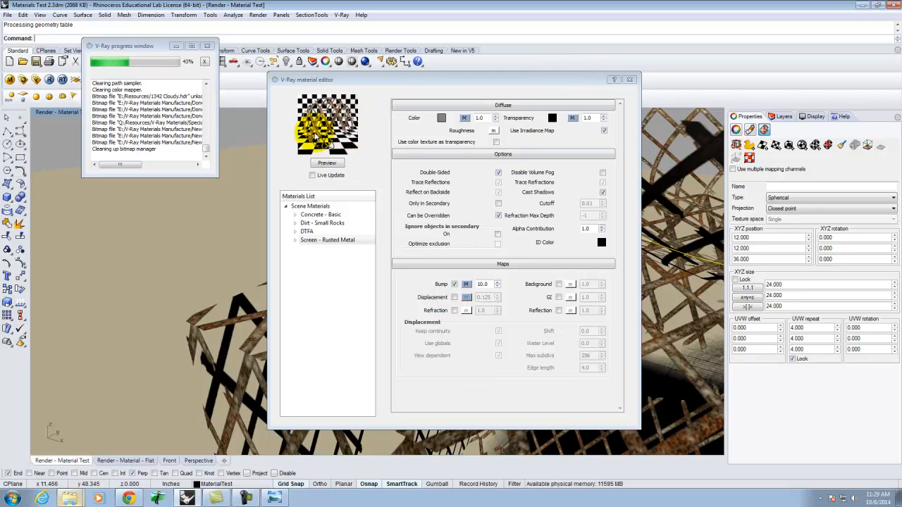
pyautogui.click(455, 296)
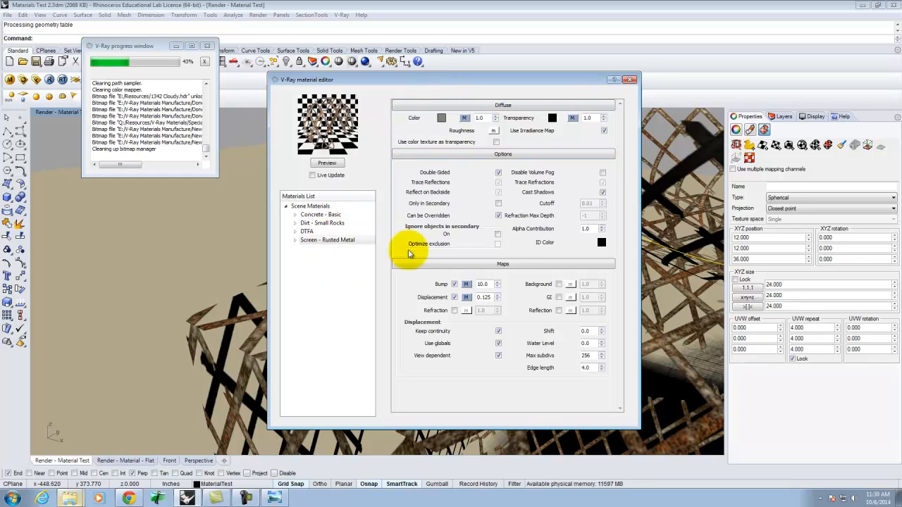
# Create a Standard material and choose TexBitmap as the texture for its diffuse color.
pyautogui.rightClick(326, 205)
pyautogui.moveTo(366, 216)
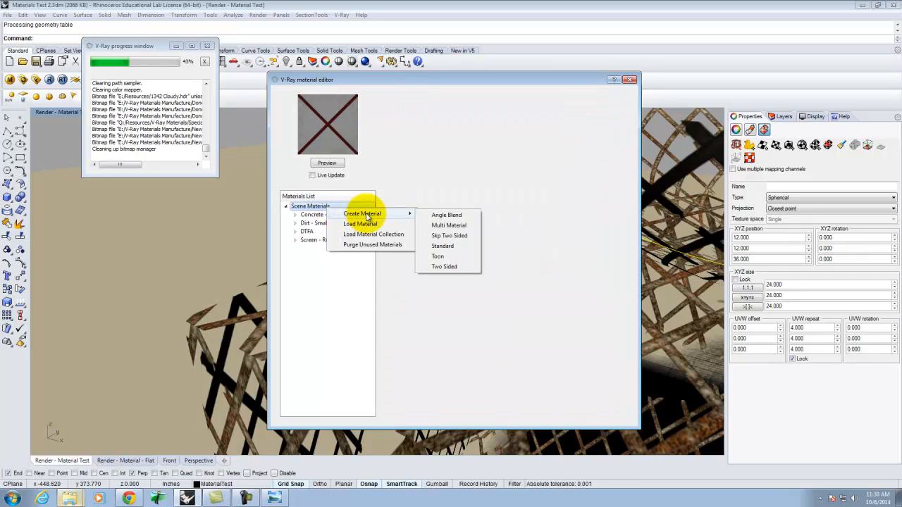
pyautogui.click(443, 245)
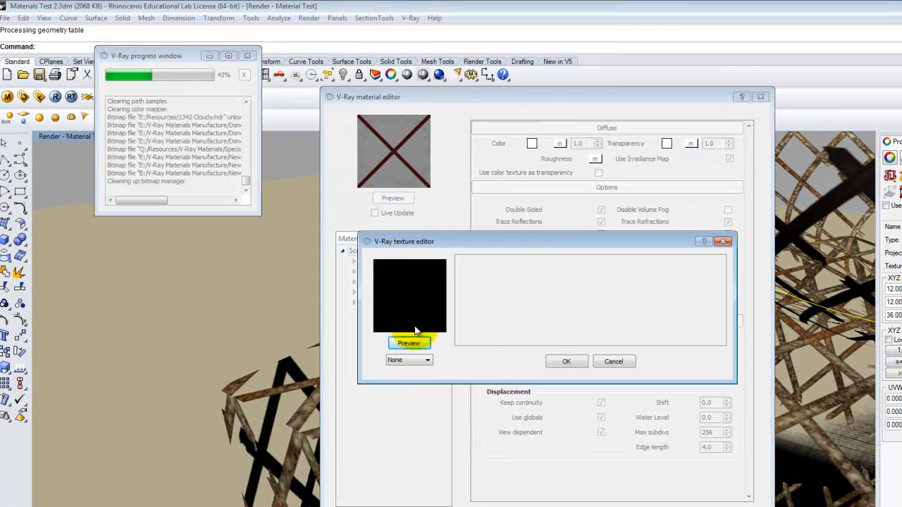
pyautogui.click(423, 360)
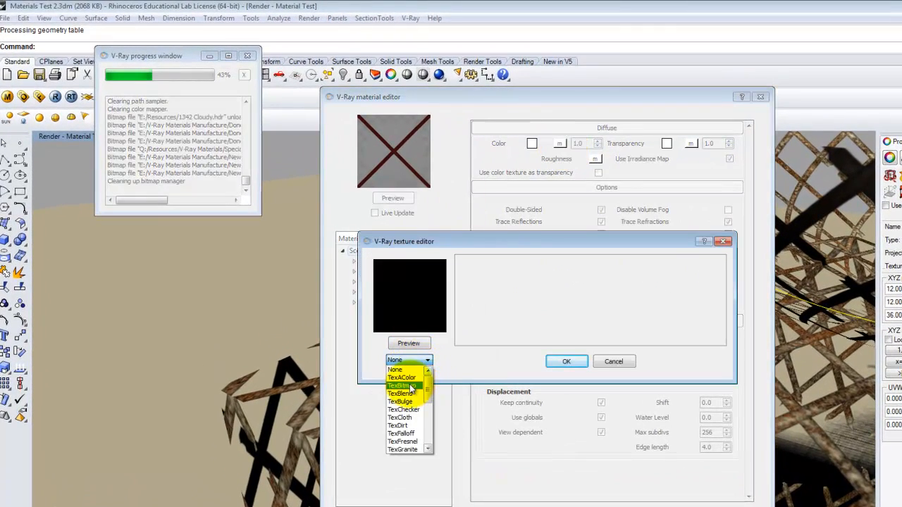
pyautogui.click(403, 385)
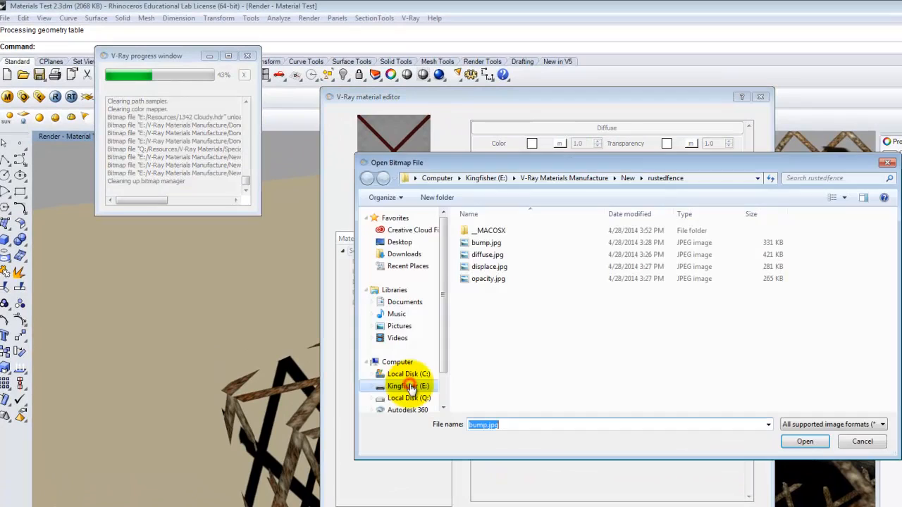
# Browse from rustedfence up to the New folder, open Dirty-Asphalt-material, and select Asphalt.jpg for the diffuse bitmap.
pyautogui.click(626, 177)
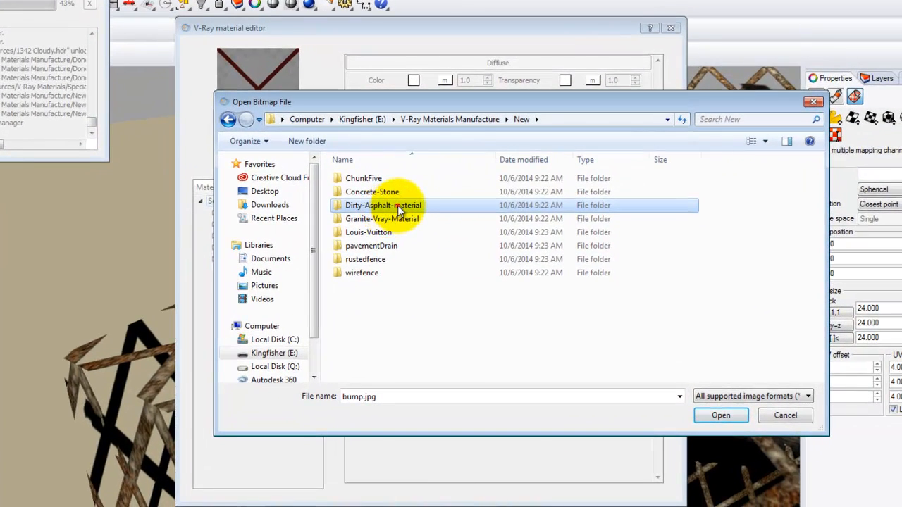
pyautogui.doubleClick(517, 255)
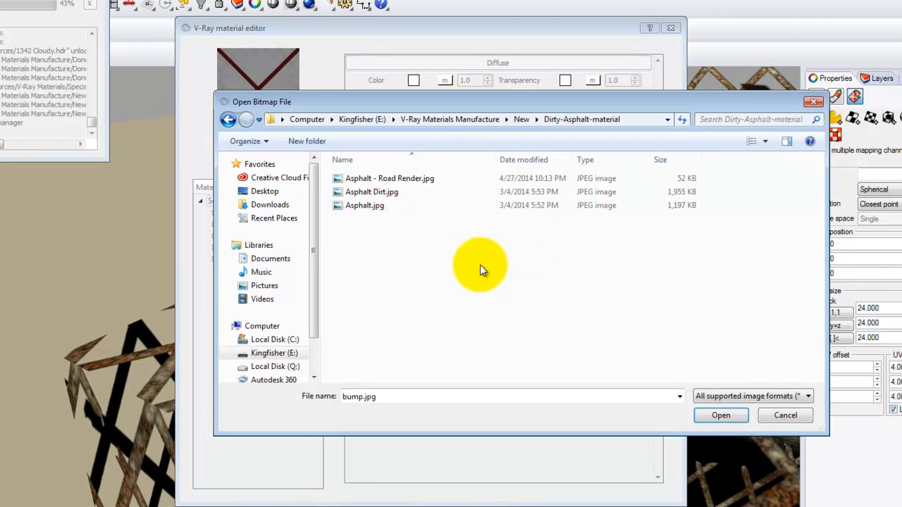
pyautogui.click(363, 205)
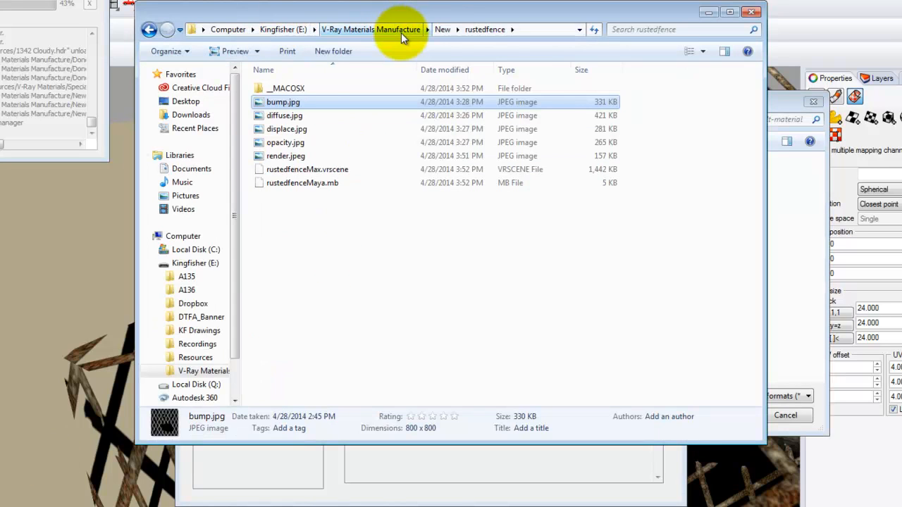
# Switch to Windows Explorer and view Asphalt.jpg and Asphalt Dirt.jpg from the Dirty-Asphalt-material folder to compare the textures.
pyautogui.click(443, 29)
pyautogui.click(308, 118)
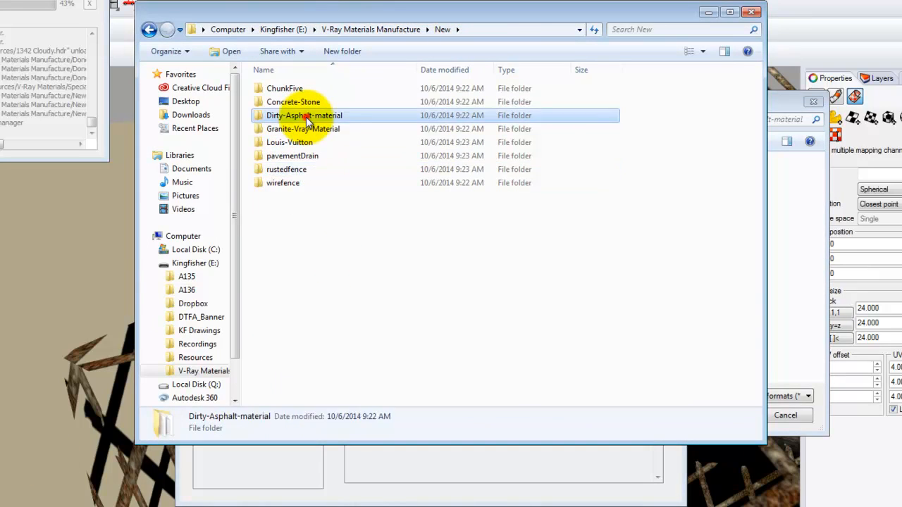
pyautogui.doubleClick(308, 118)
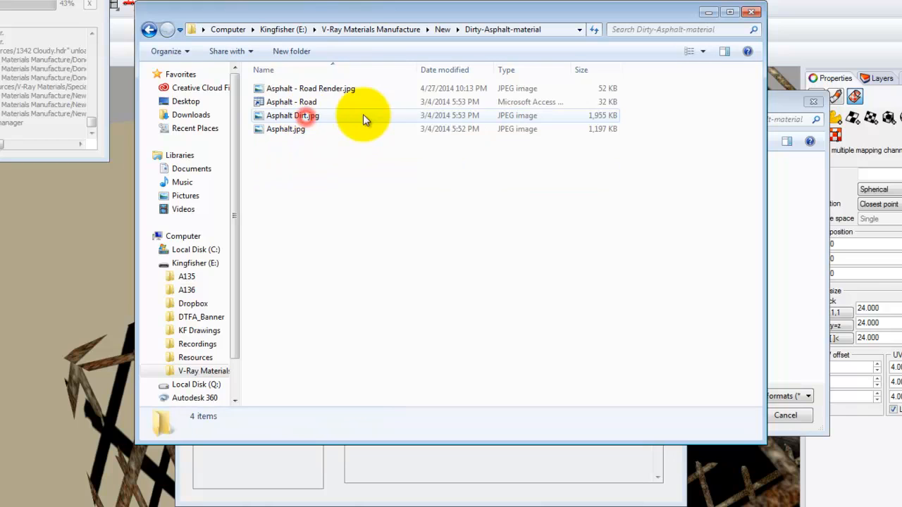
pyautogui.click(285, 129)
pyautogui.doubleClick(284, 129)
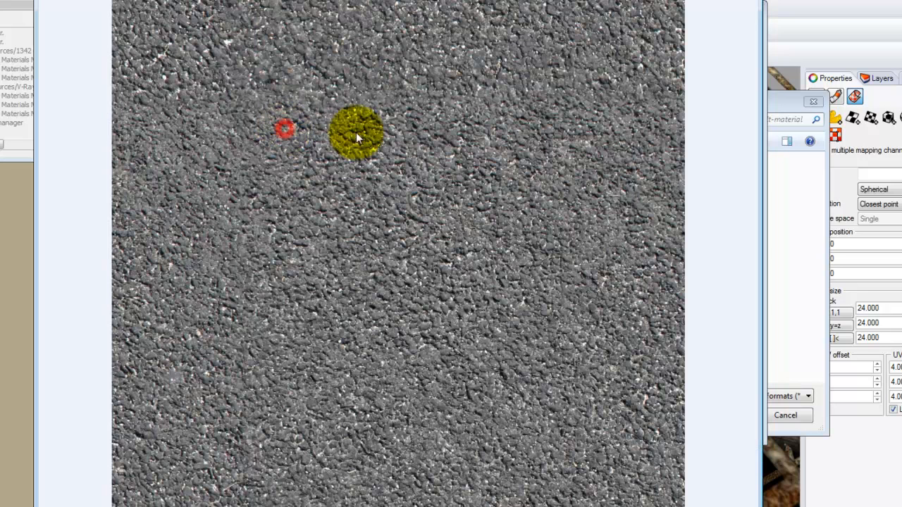
pyautogui.click(748, 0)
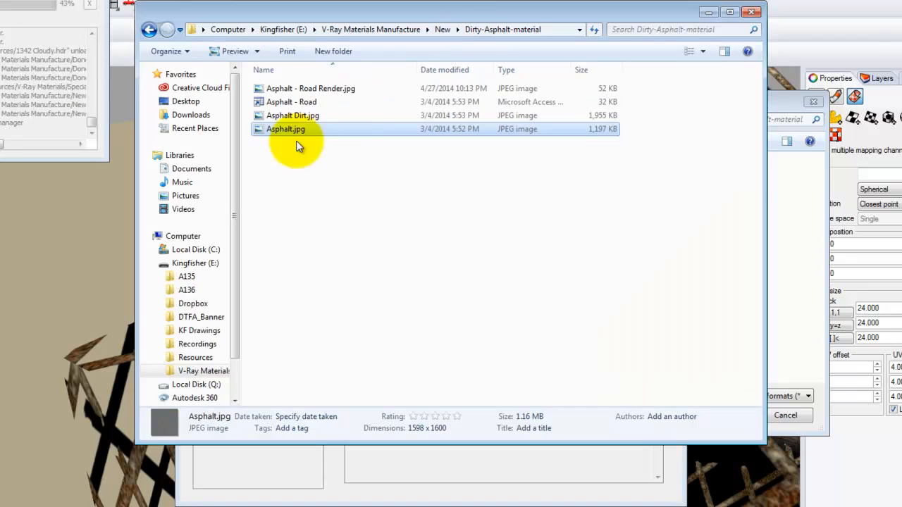
pyautogui.doubleClick(288, 115)
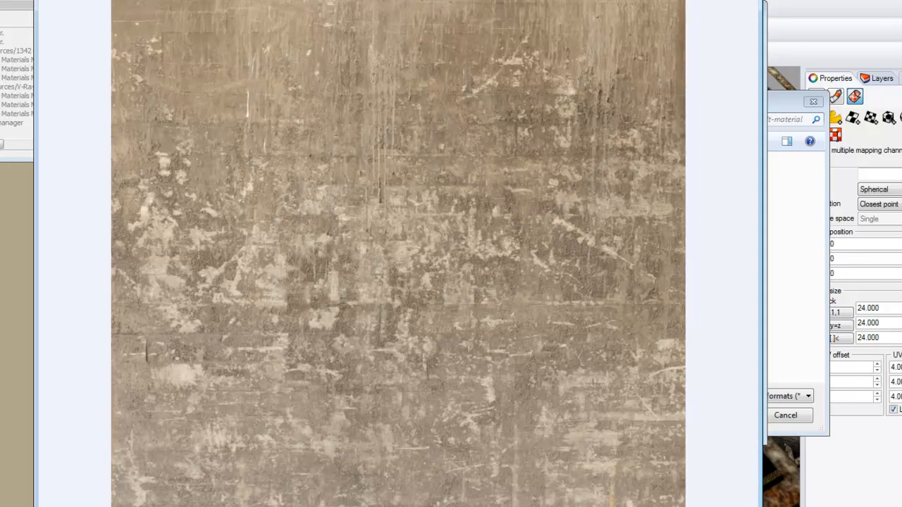
pyautogui.click(748, 0)
pyautogui.click(398, 198)
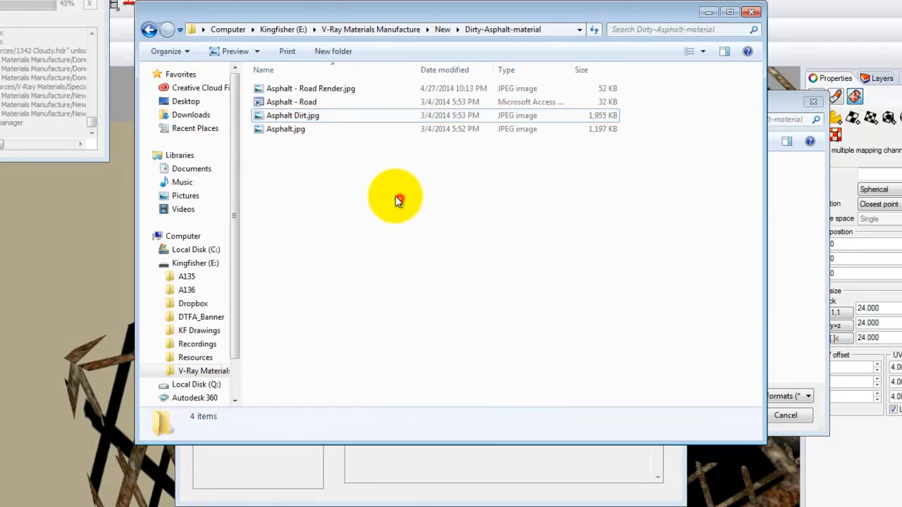
# Return to the Open Bitmap File dialog, load Asphalt.jpg as the diffuse TexBitmap, then preview and accept the texture.
pyautogui.click(288, 131)
pyautogui.click(789, 208)
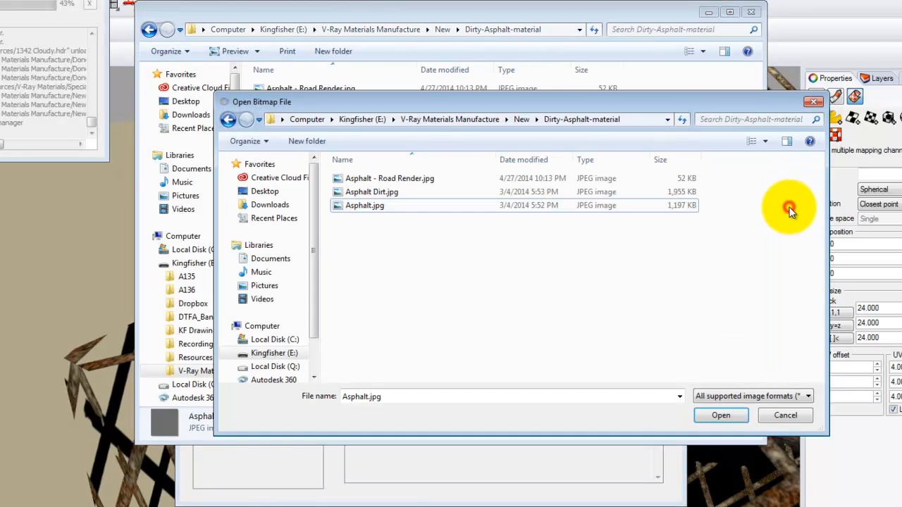
pyautogui.click(374, 205)
pyautogui.click(720, 415)
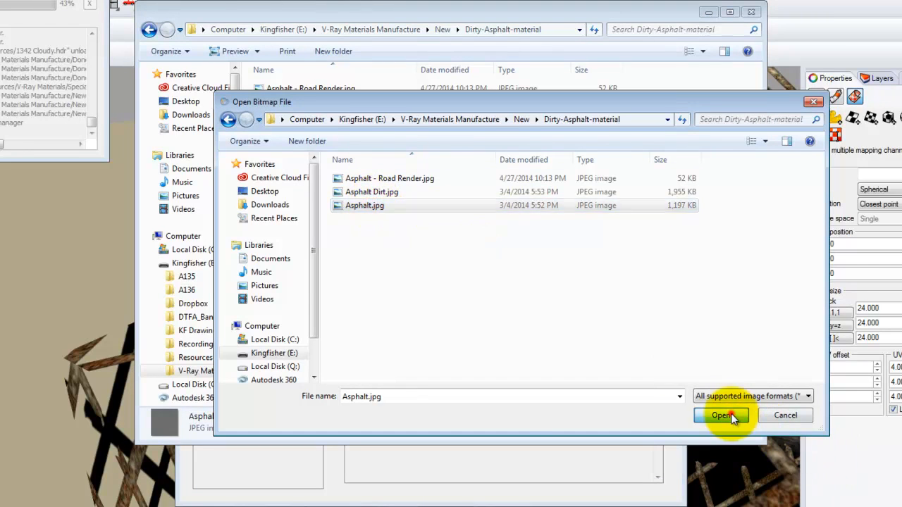
pyautogui.click(752, 15)
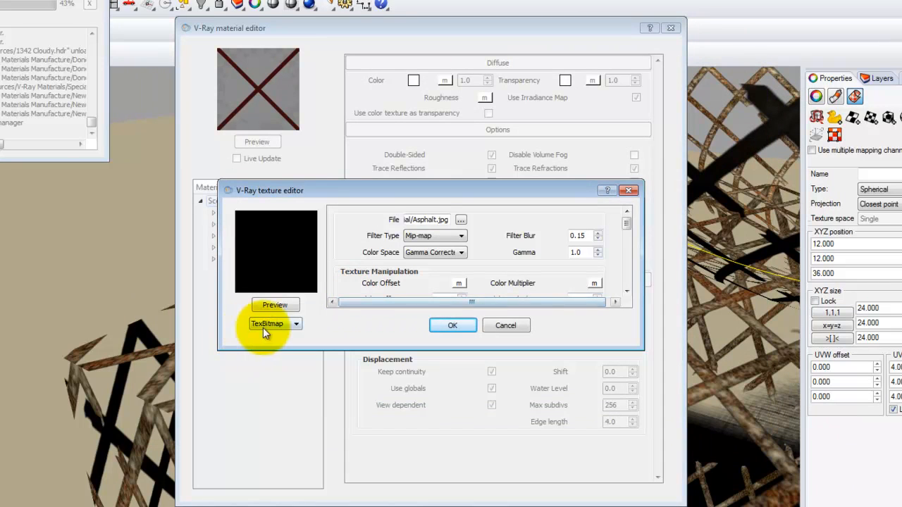
pyautogui.click(282, 304)
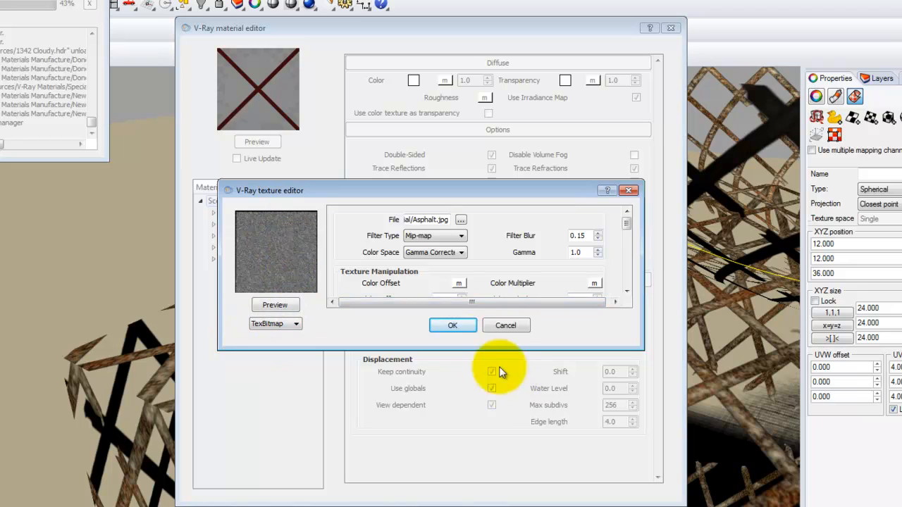
pyautogui.click(454, 326)
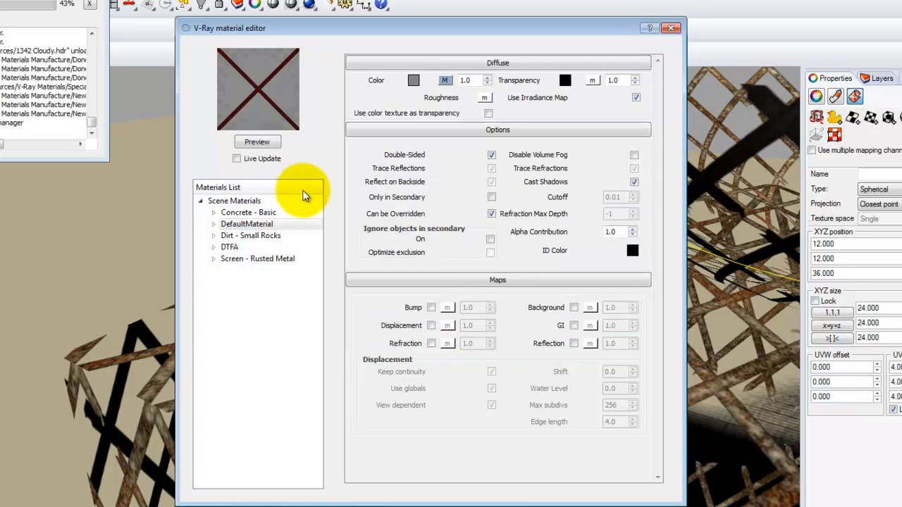
# Rename DefaultMaterial as "Ground - Asphalt - Gray" and generate its material preview.
pyautogui.doubleClick(261, 225)
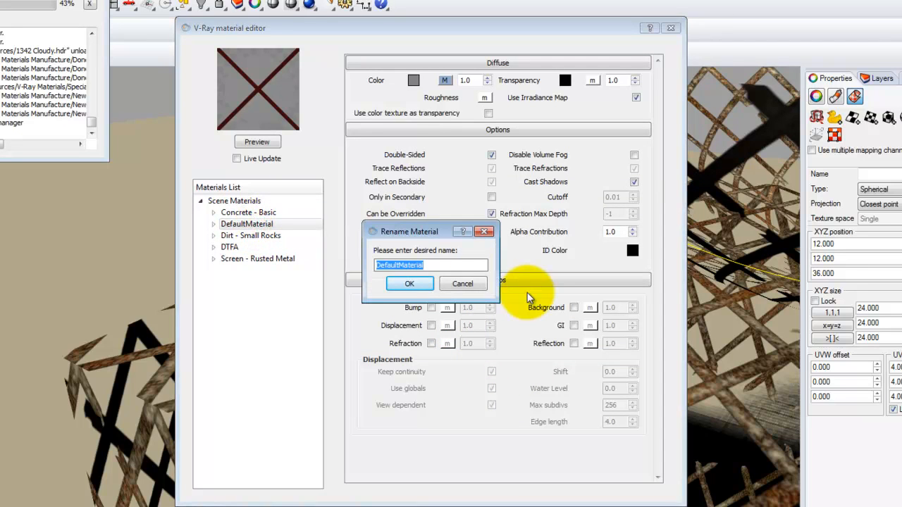
pyautogui.write('Ground ')
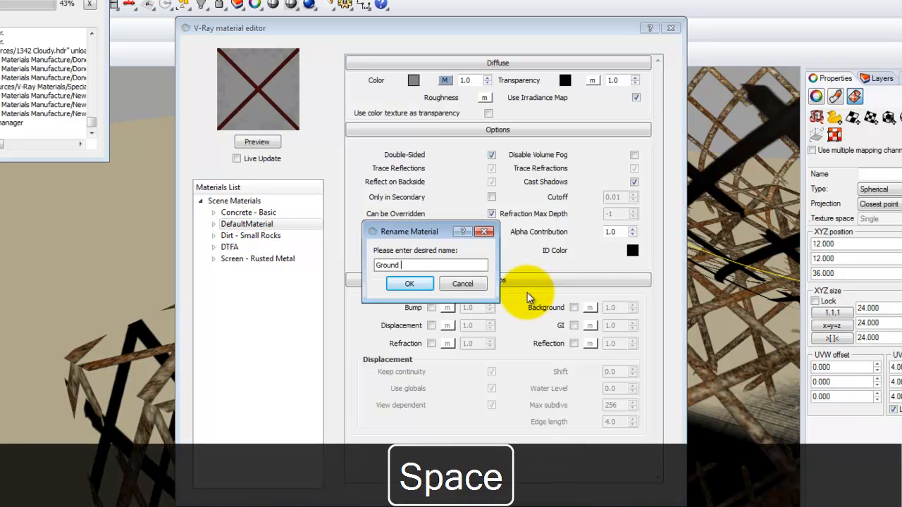
pyautogui.write('- Asphalt')
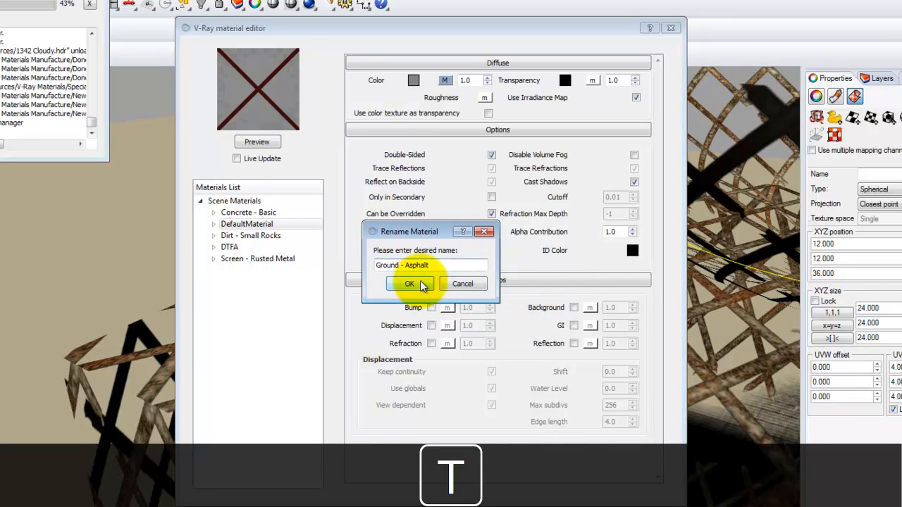
pyautogui.write(' ray')
pyautogui.press('BackSpace')
pyautogui.press('BackSpace')
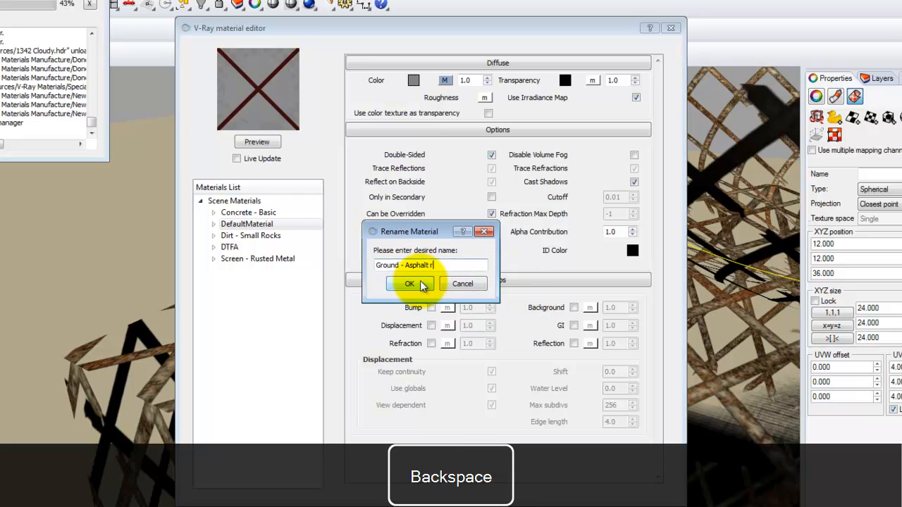
pyautogui.write('- G')
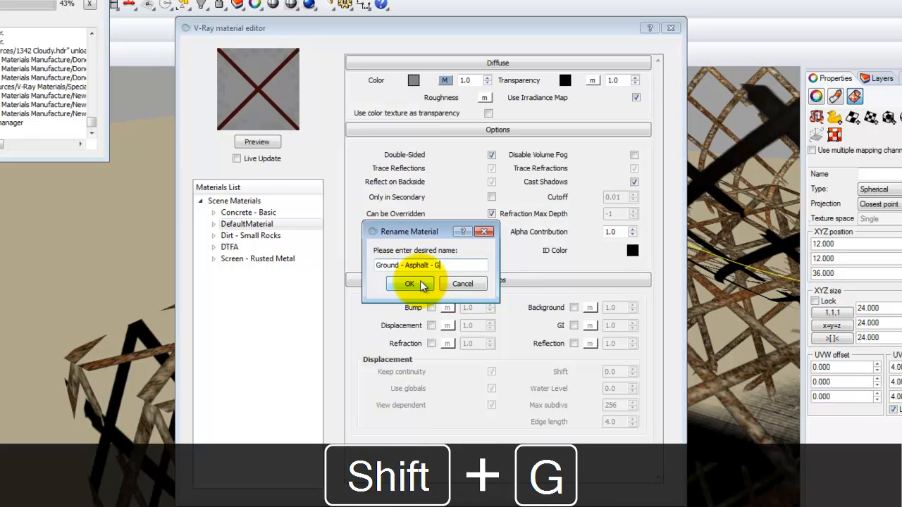
pyautogui.write('ray')
pyautogui.click(423, 284)
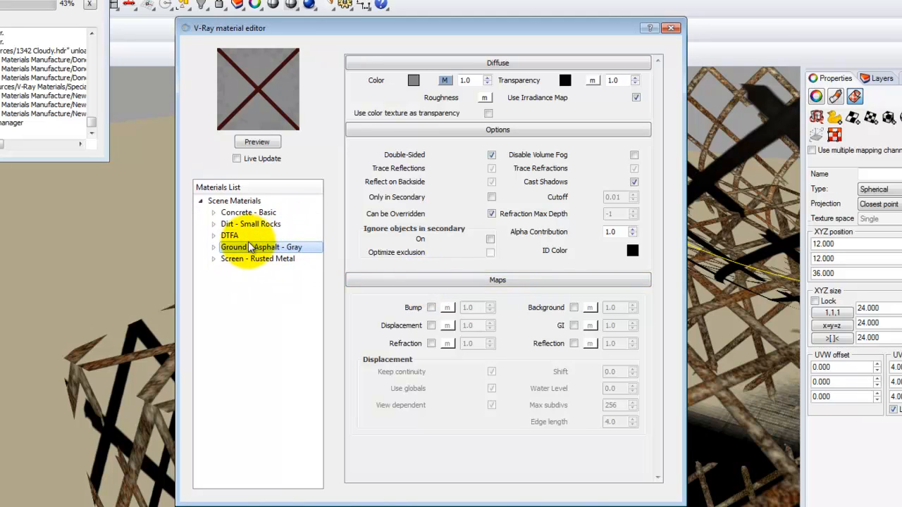
pyautogui.click(268, 141)
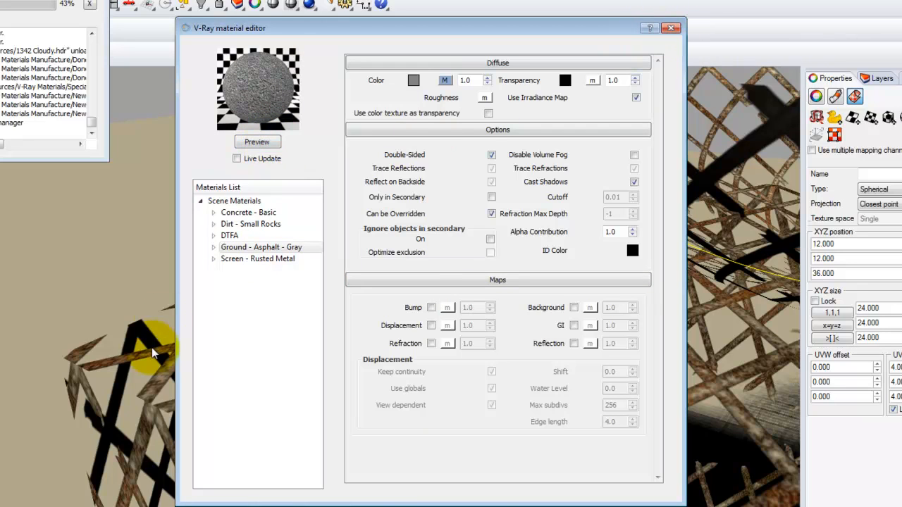
# Select the test objects in the viewport, apply Ground - Asphalt - Gray to them, and close the material editor.
pyautogui.click(138, 367)
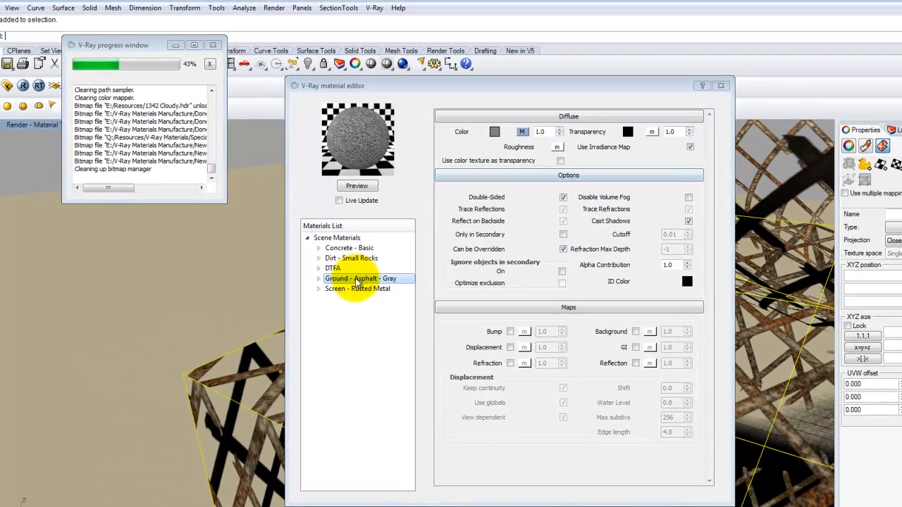
pyautogui.rightClick(267, 248)
pyautogui.click(428, 374)
pyautogui.click(725, 92)
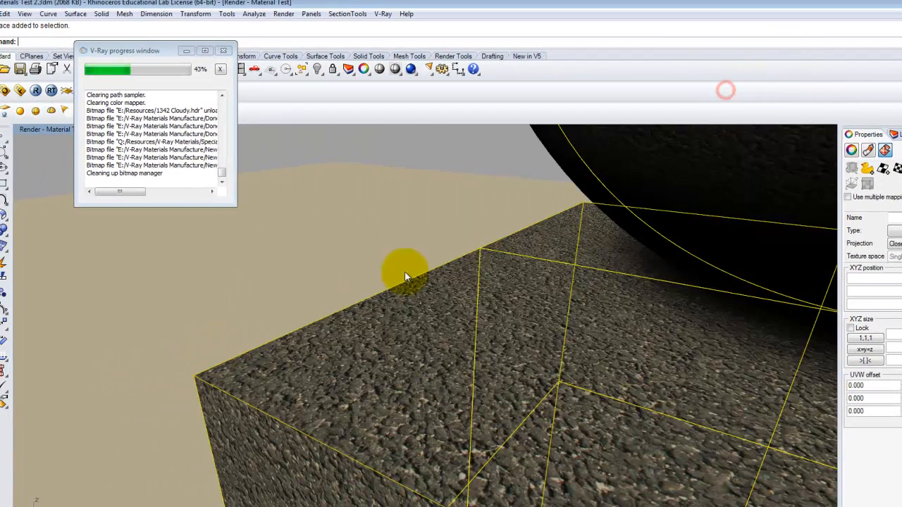
# Set the viewport to the full material test view, render the asphalt cube and sphere, and close the V-Ray frame buffer.
pyautogui.moveTo(150, 48); pyautogui.dragTo(278, 41)
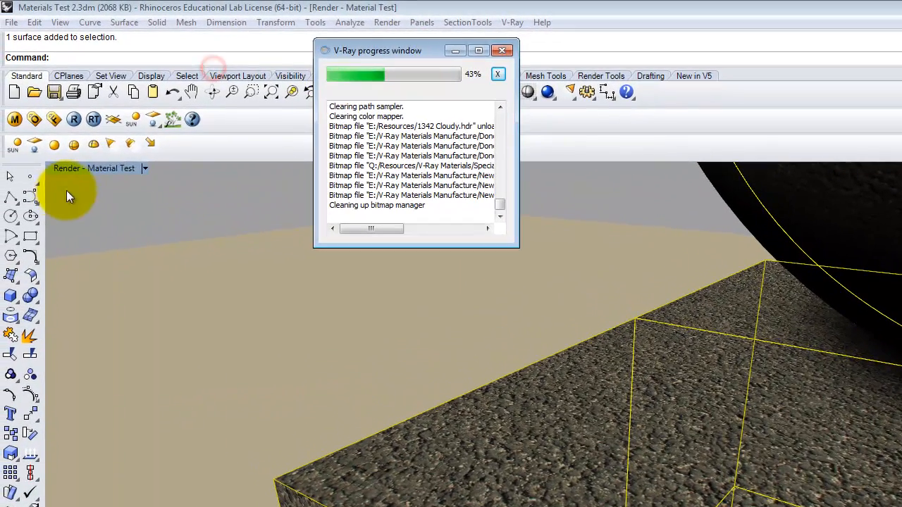
pyautogui.click(115, 146)
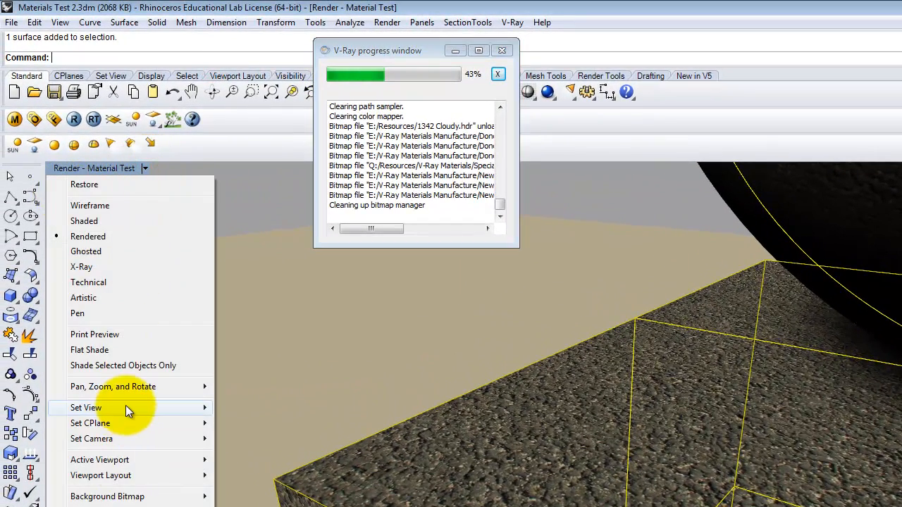
pyautogui.moveTo(126, 405)
pyautogui.click(303, 505)
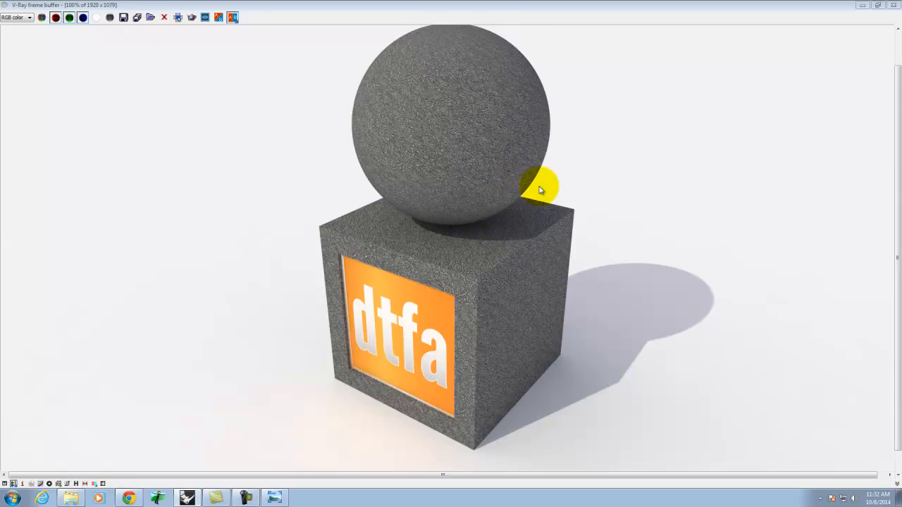
pyautogui.click(892, 5)
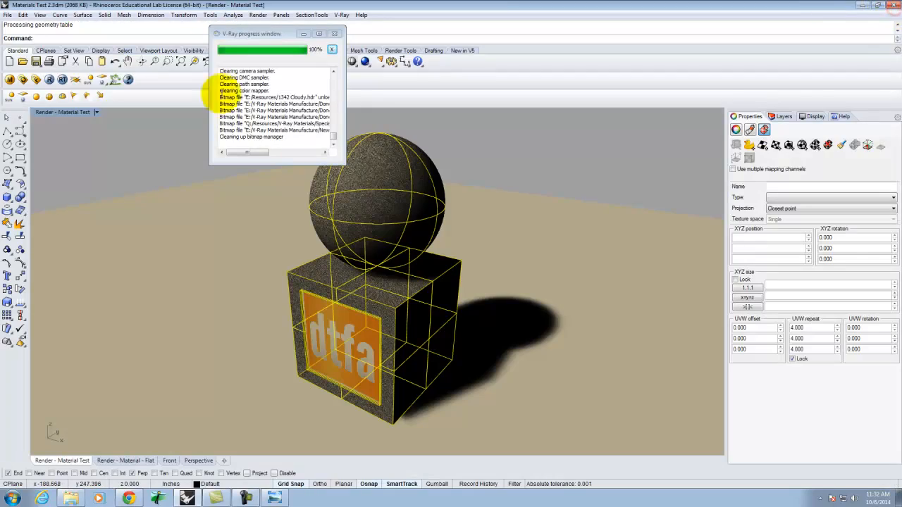
# Reopen the V-Ray material editor and add a Reflection layer to Ground - Asphalt - Gray.
pyautogui.click(10, 79)
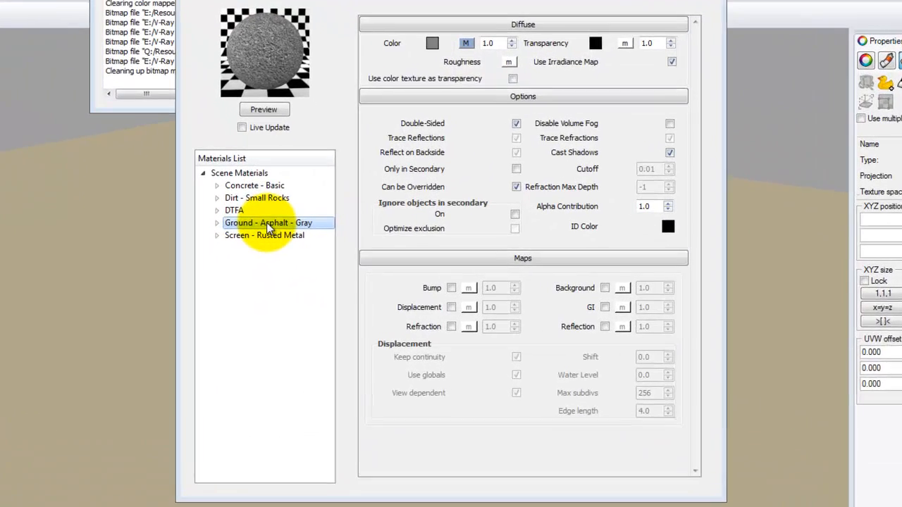
pyautogui.rightClick(328, 241)
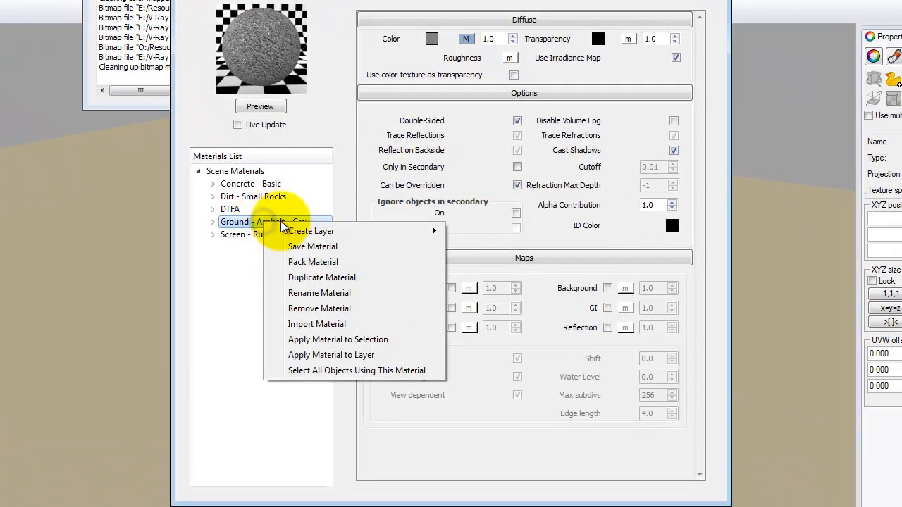
pyautogui.moveTo(314, 236)
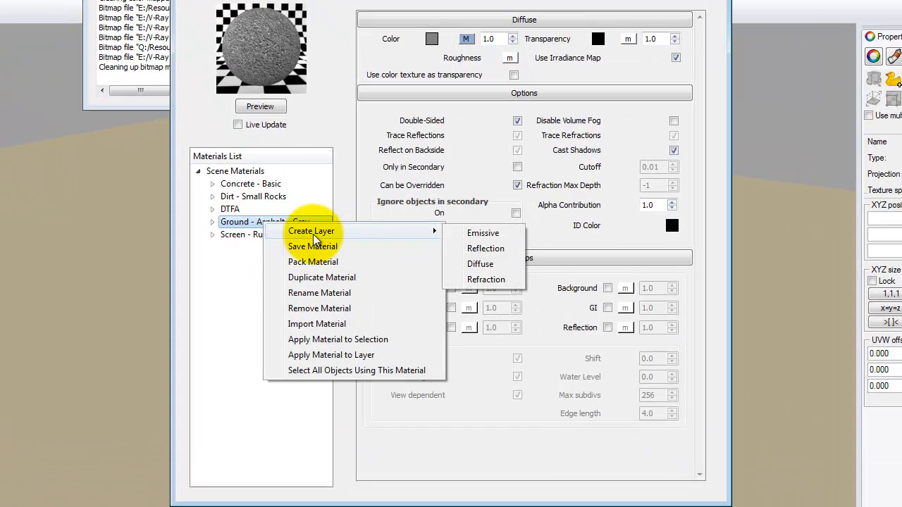
pyautogui.click(493, 249)
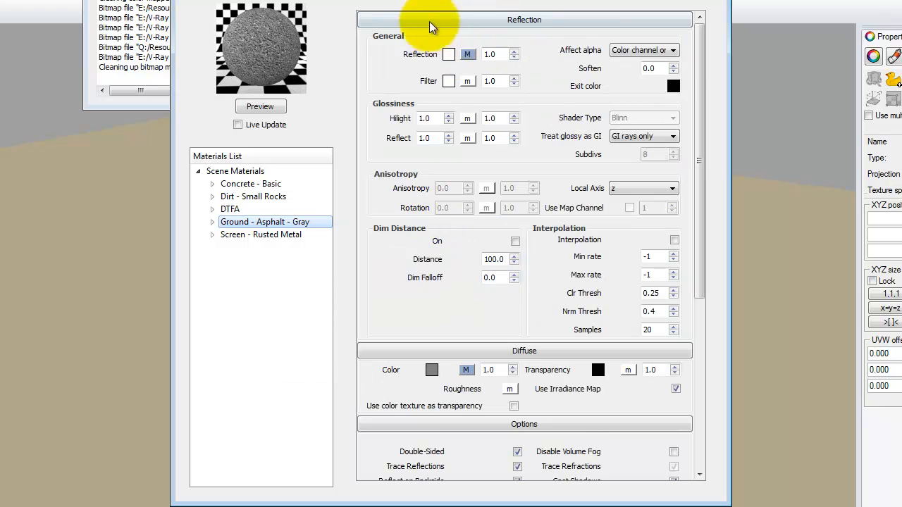
# Check the TexFresnel map on the reflection of Ground - Asphalt - Gray, accept it, and refresh the material preview.
pyautogui.click(468, 55)
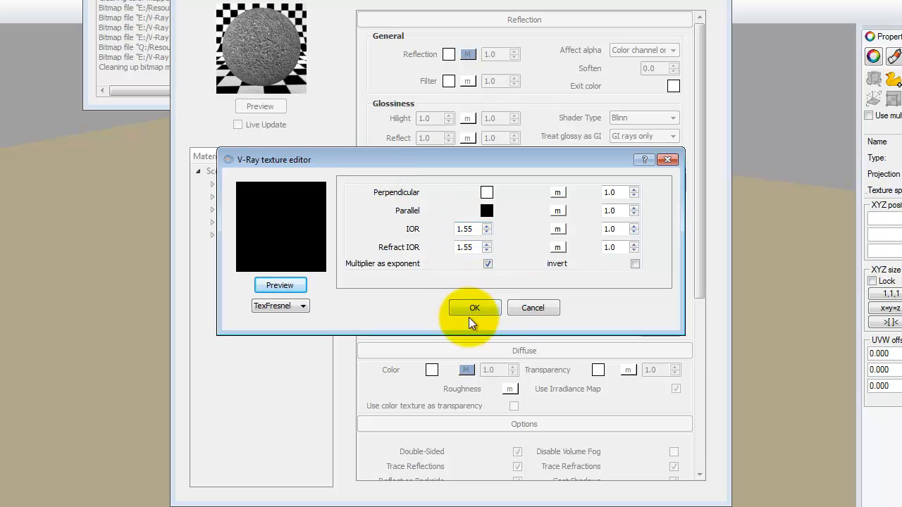
pyautogui.click(486, 310)
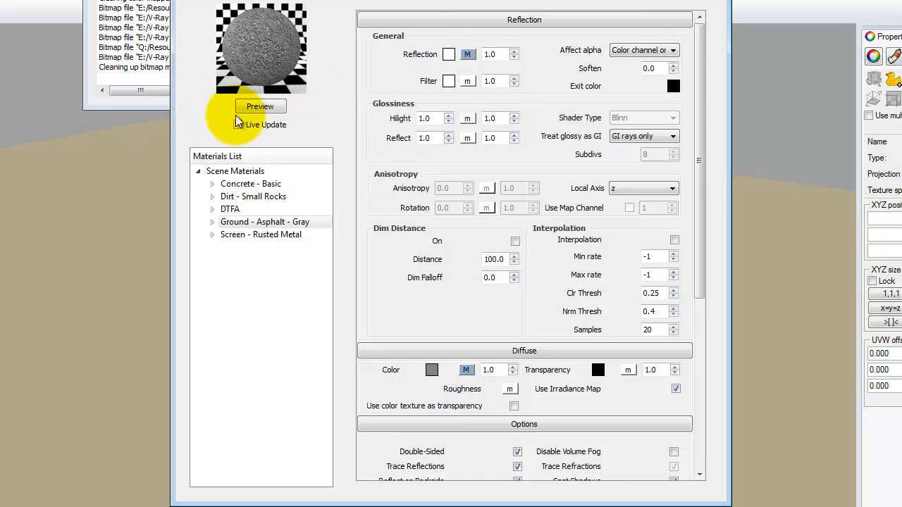
pyautogui.click(264, 106)
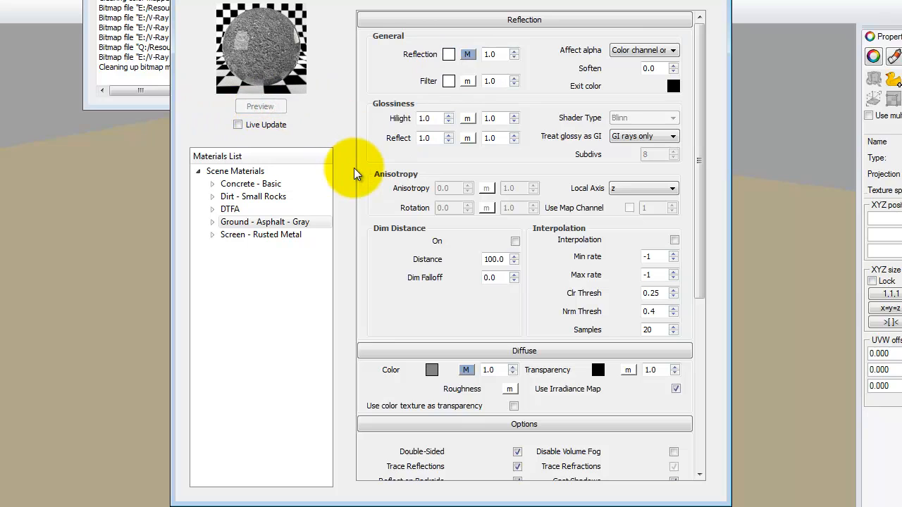
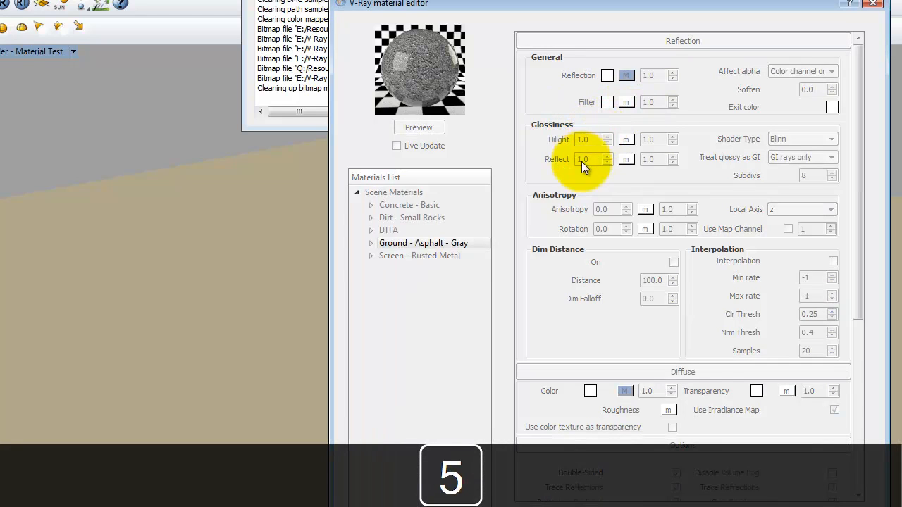
# Set the Hilight and Reflect glossiness of Ground - Asphalt - Gray to 0.5 and refresh the material preview.
pyautogui.click(459, 242)
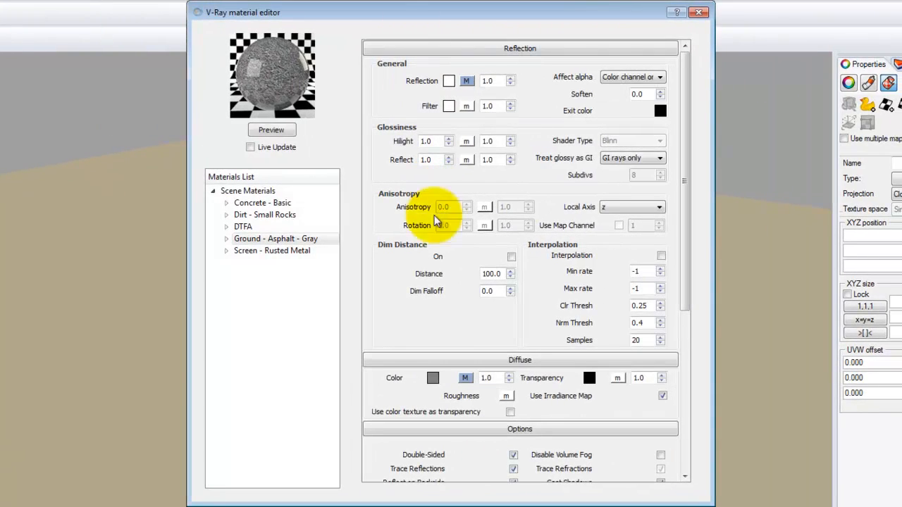
pyautogui.click(273, 239)
pyautogui.doubleClick(427, 141)
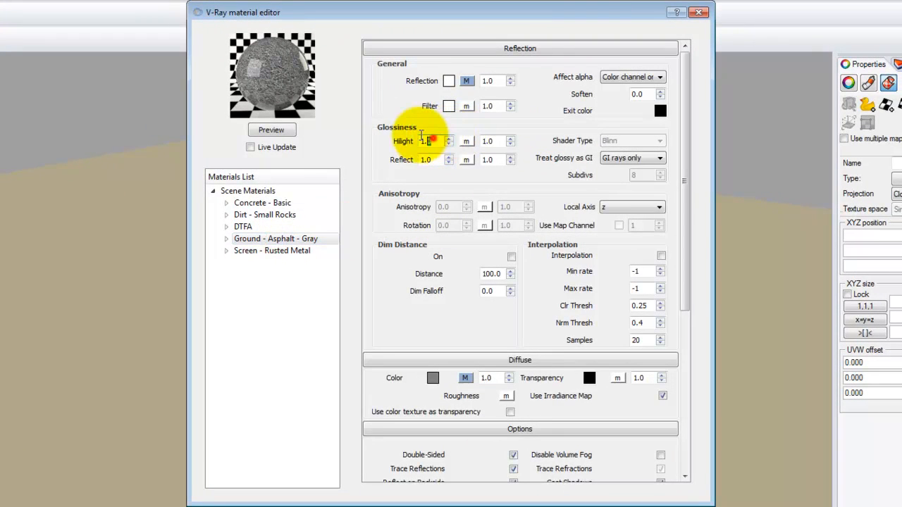
pyautogui.press('Delete')
pyautogui.write('0.5')
pyautogui.doubleClick(427, 160)
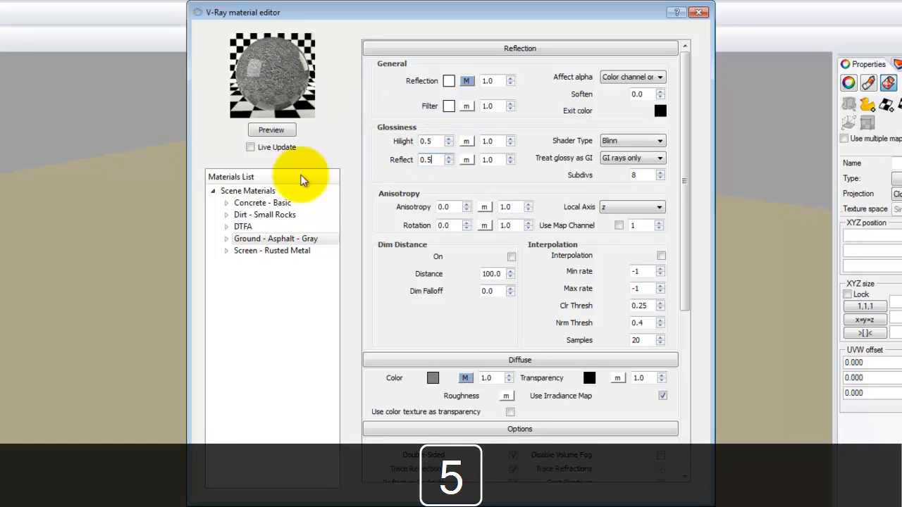
pyautogui.click(271, 129)
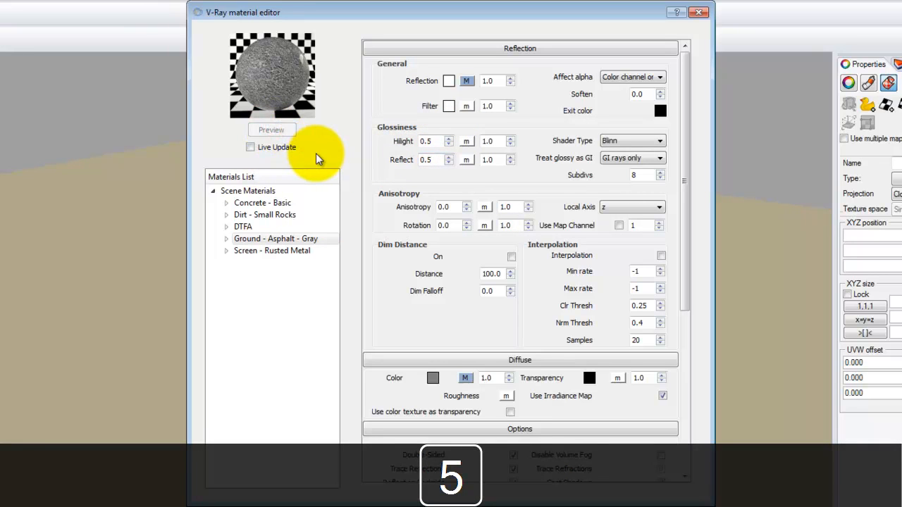
# Set the Hilight and Reflect glossiness to 0.7, then render the asphalt test scene and close the frame buffer.
pyautogui.doubleClick(427, 141)
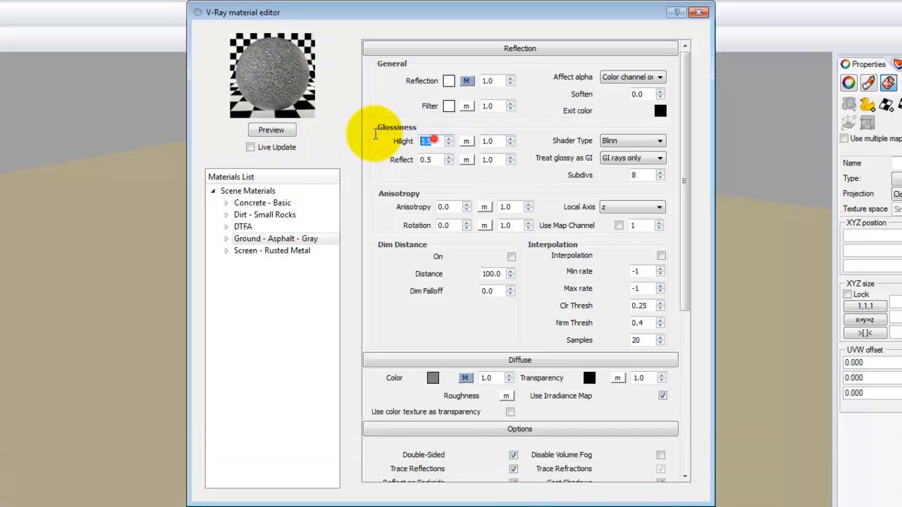
pyautogui.press('Delete')
pyautogui.write('0.7')
pyautogui.doubleClick(426, 159)
pyautogui.press('Delete')
pyautogui.write('7')
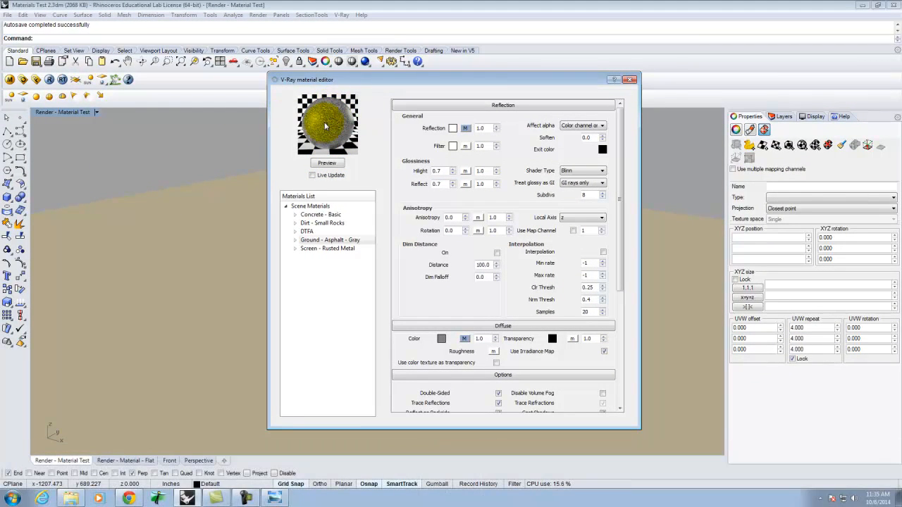
pyautogui.click(49, 79)
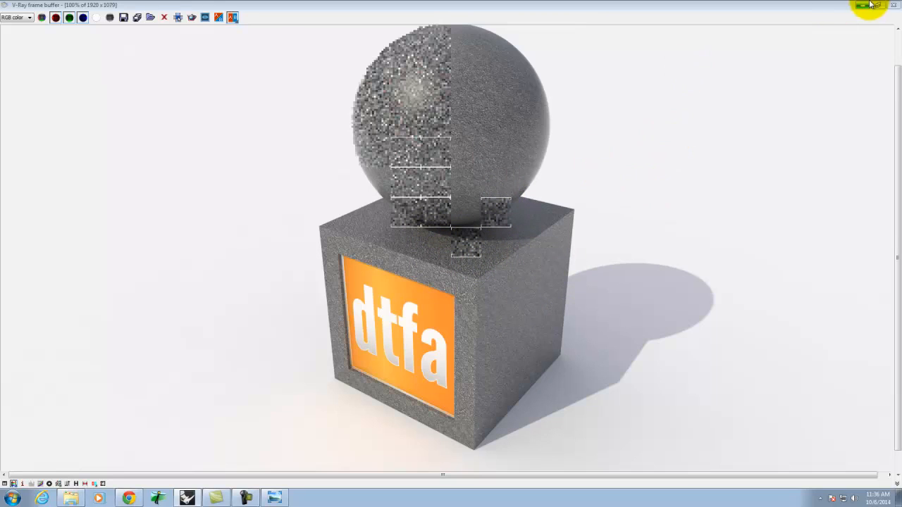
pyautogui.click(896, 5)
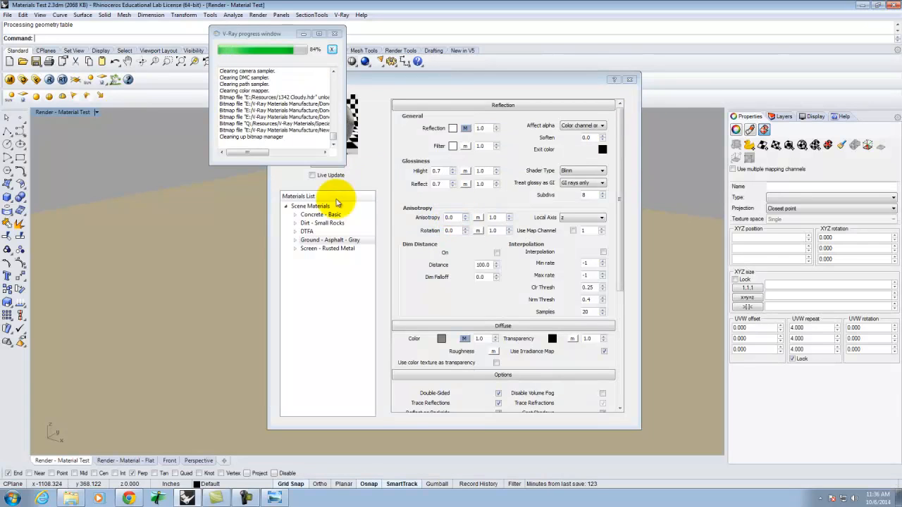
# Set both the Hilight and Reflect glossiness of Ground - Asphalt - Gray to 0.85.
pyautogui.click(438, 171)
pyautogui.press('BackSpace')
pyautogui.write('85')
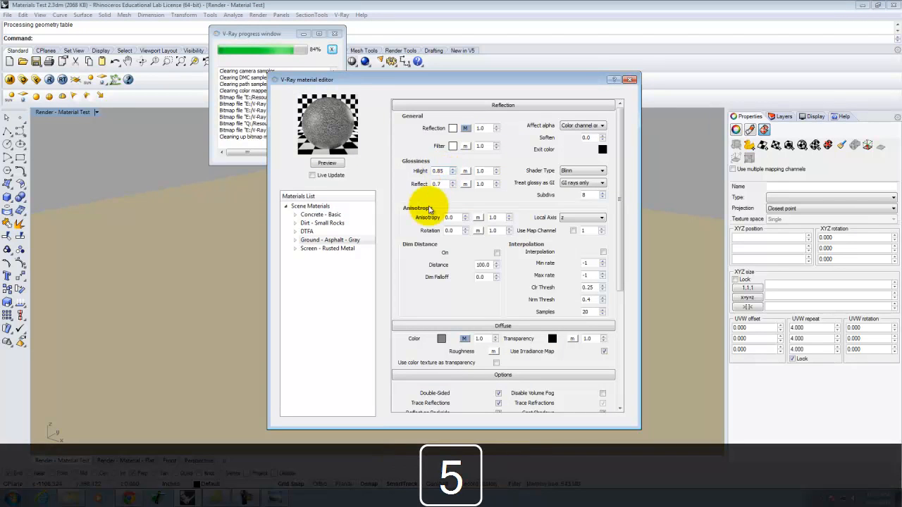
pyautogui.click(442, 184)
pyautogui.press('BackSpace')
pyautogui.write('85')
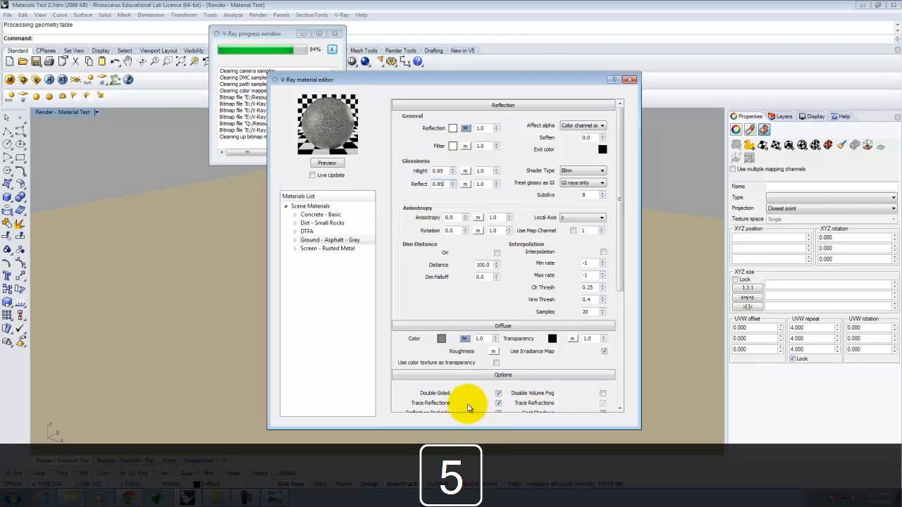
# Switch to Windows Explorer and browse drive E: to the Dirty-Asphalt-material folder under V-Ray Materials Manufacture > New.
pyautogui.moveTo(620, 185); pyautogui.dragTo(626, 346)
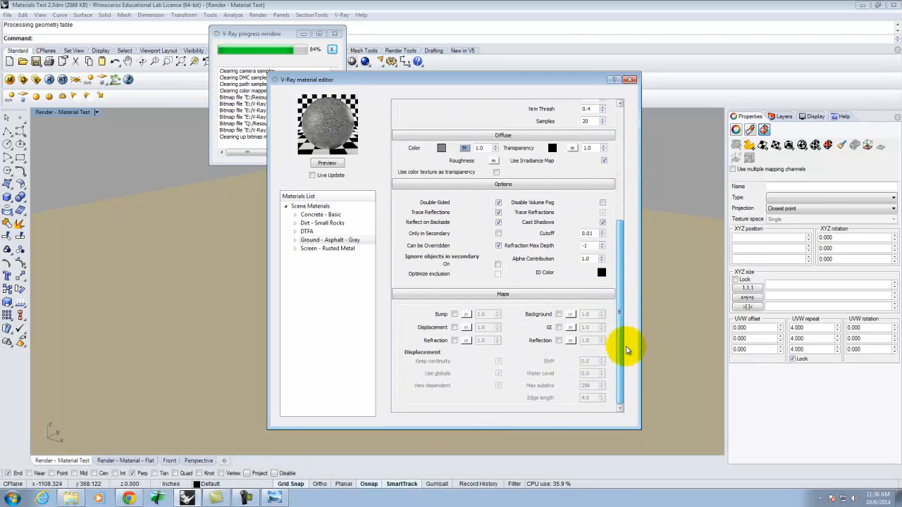
pyautogui.click(70, 498)
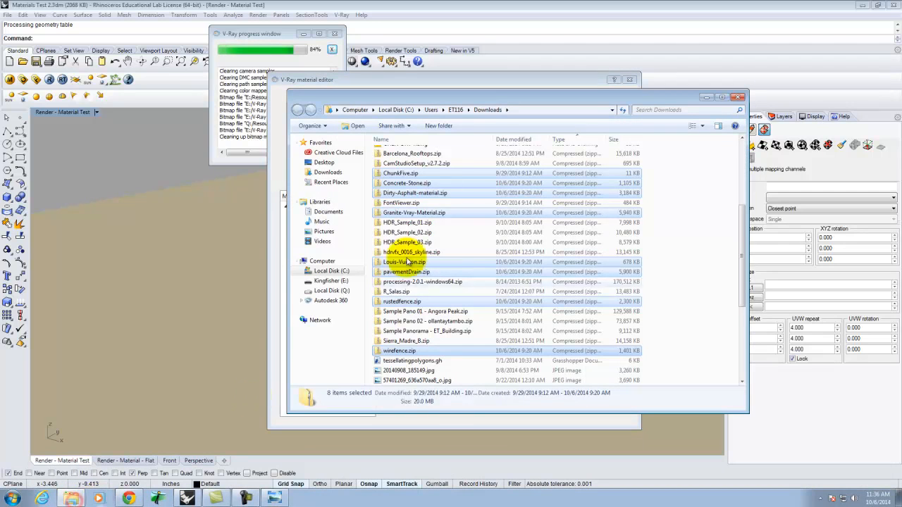
pyautogui.click(67, 498)
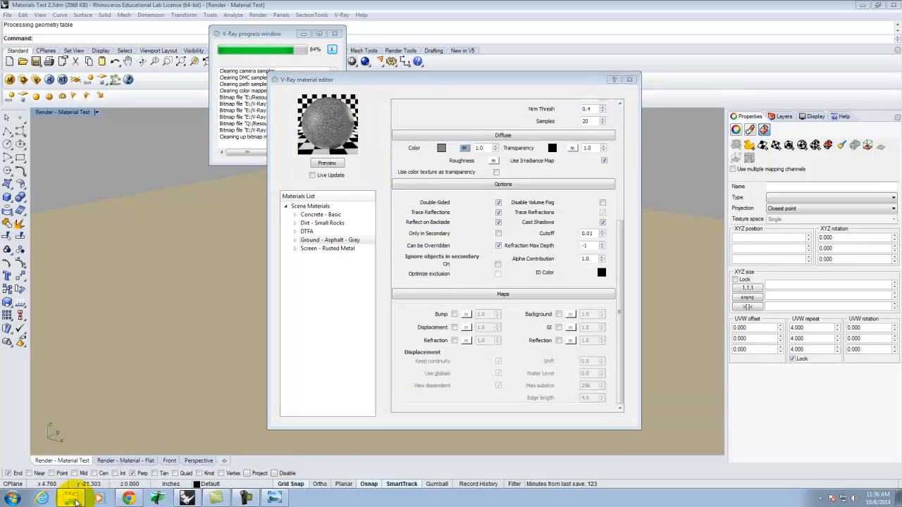
pyautogui.click(65, 498)
pyautogui.click(65, 498)
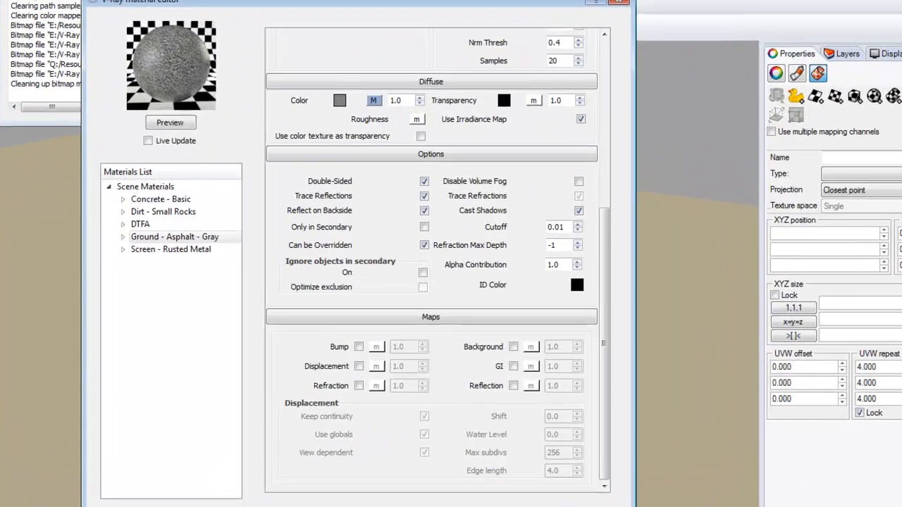
pyautogui.click(59, 505)
pyautogui.click(145, 298)
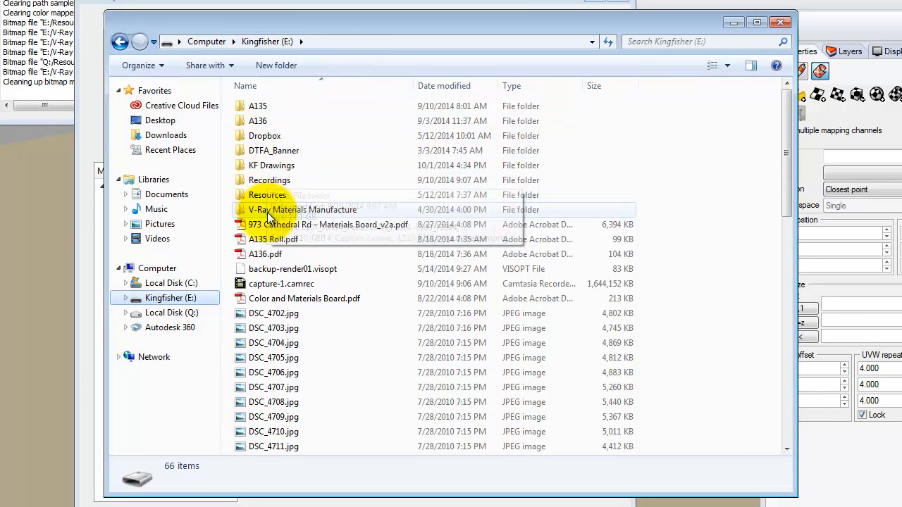
pyautogui.doubleClick(260, 210)
pyautogui.doubleClick(255, 151)
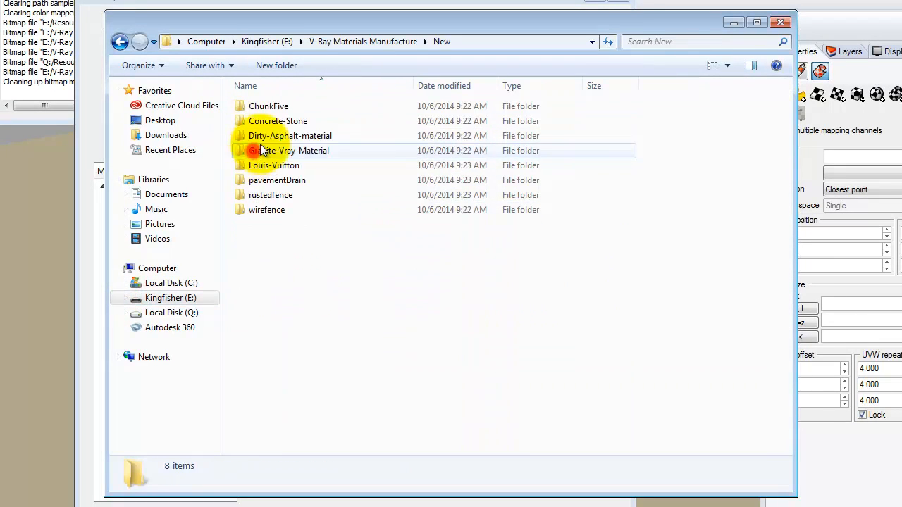
pyautogui.doubleClick(284, 138)
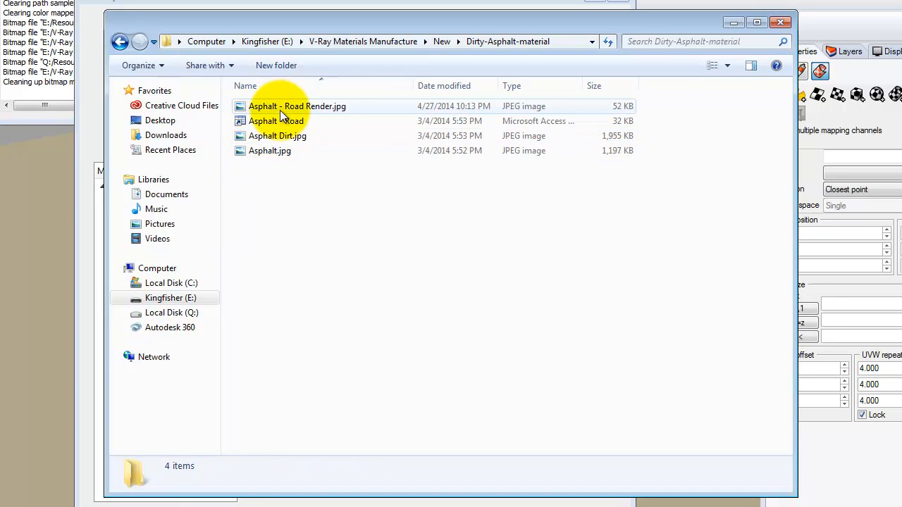
# View the Asphalt.jpg texture at full size in the photo viewer, examine its surface grain, and close it.
pyautogui.click(269, 151)
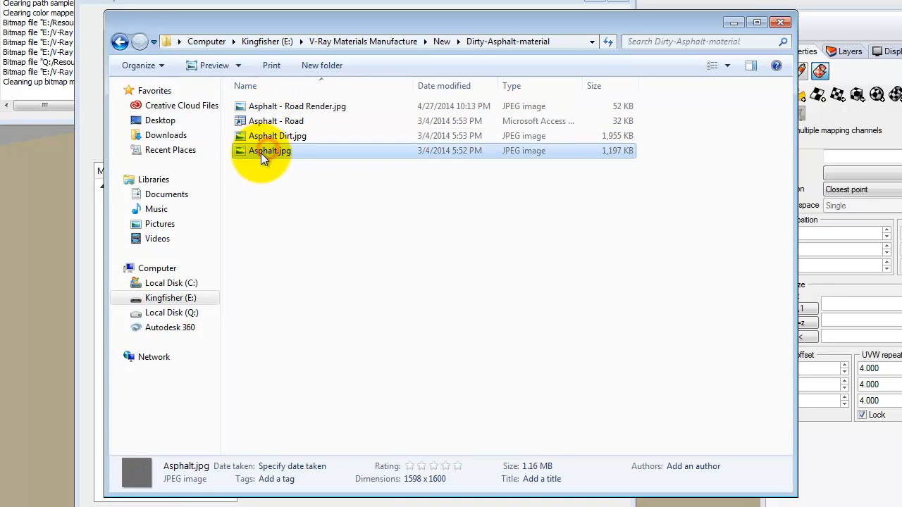
pyautogui.doubleClick(268, 150)
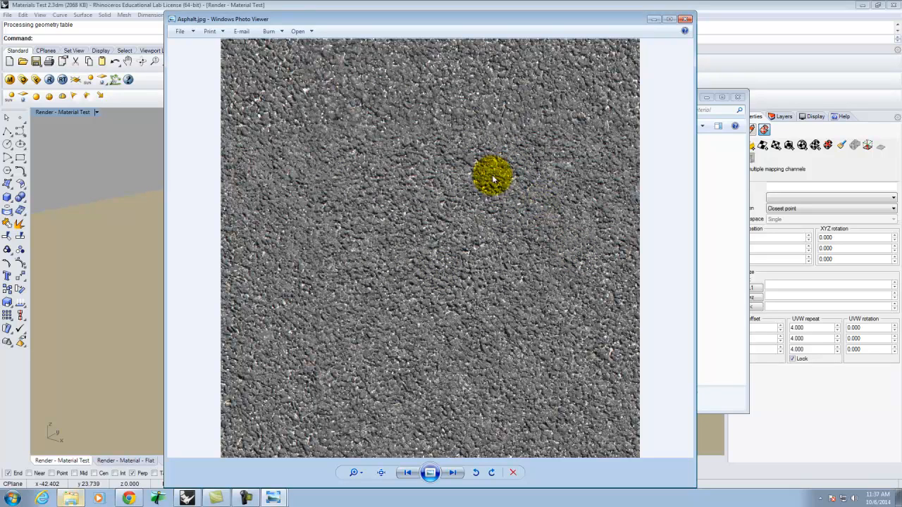
pyautogui.click(686, 19)
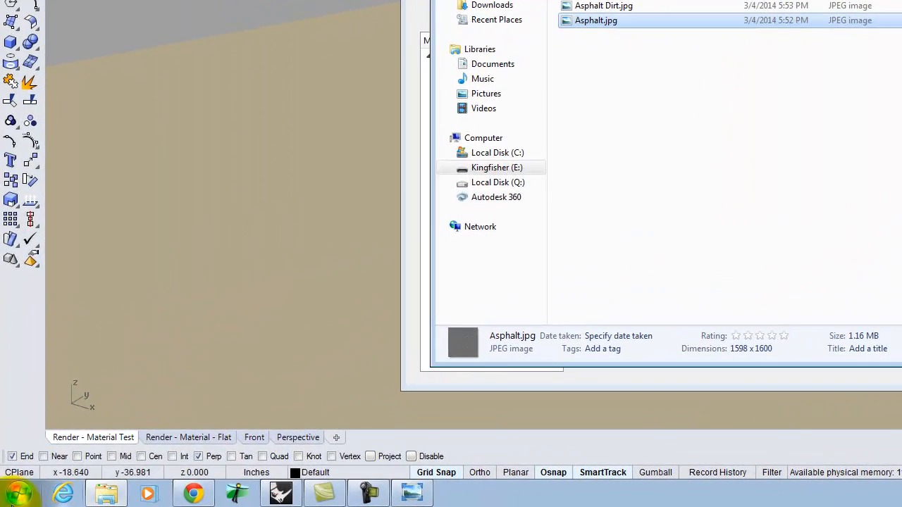
# Launch Adobe Photoshop CS6 (64 Bit) from the Adobe Design Standard CS6 programs.
pyautogui.click(10, 498)
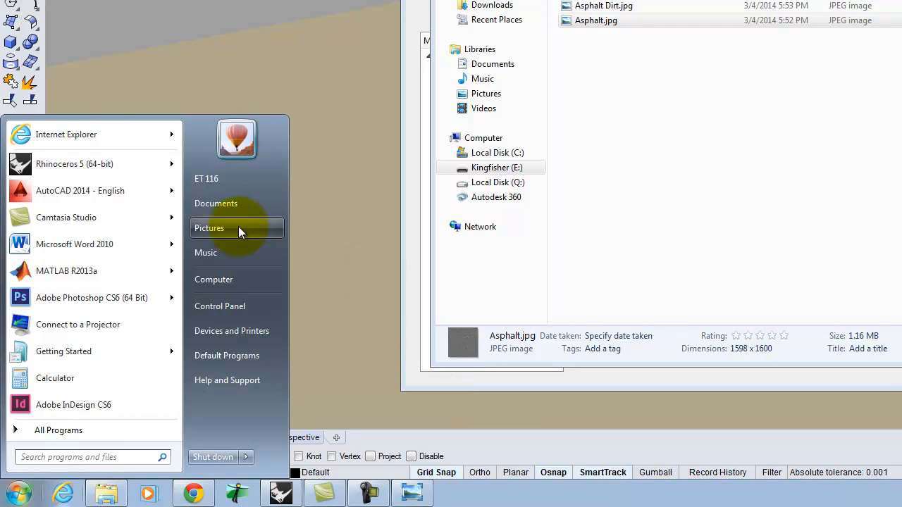
pyautogui.click(79, 427)
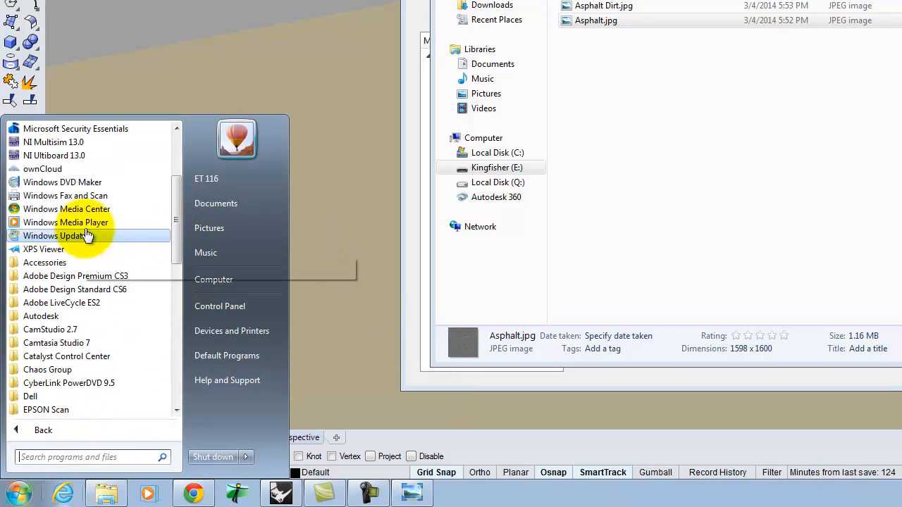
pyautogui.click(103, 290)
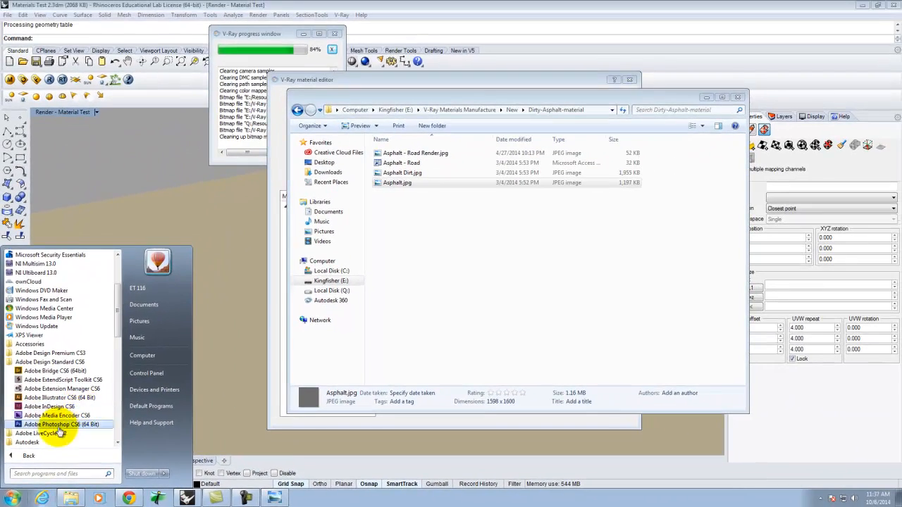
pyautogui.click(64, 424)
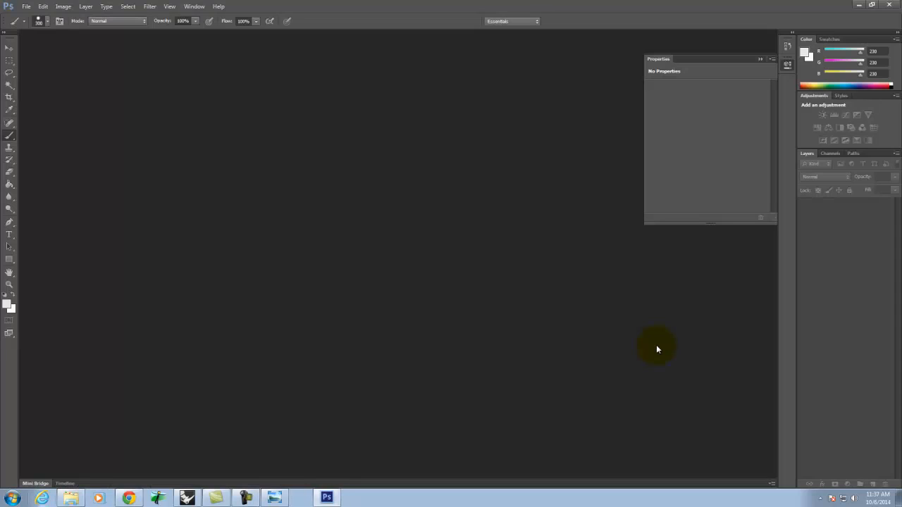
# Start opening an image file and browse to the Kingfisher (E:) drive.
pyautogui.click(26, 7)
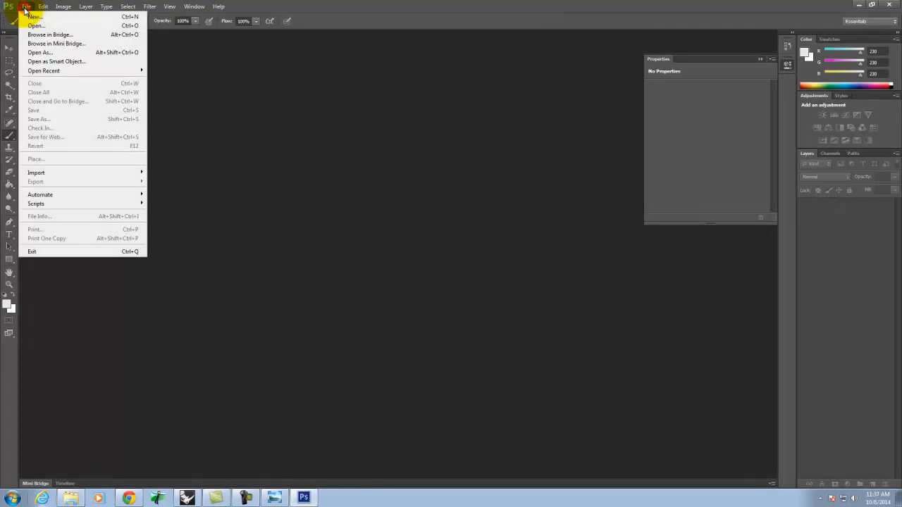
pyautogui.click(30, 24)
pyautogui.click(378, 113)
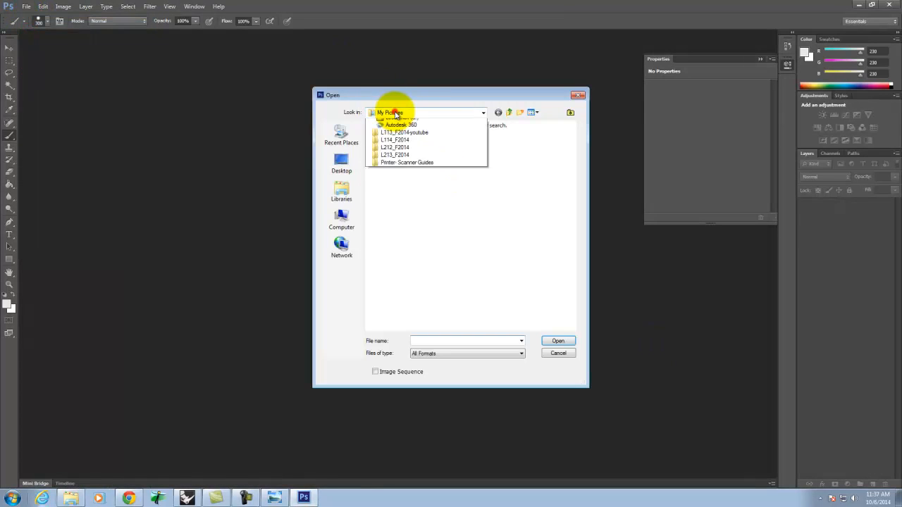
pyautogui.click(406, 182)
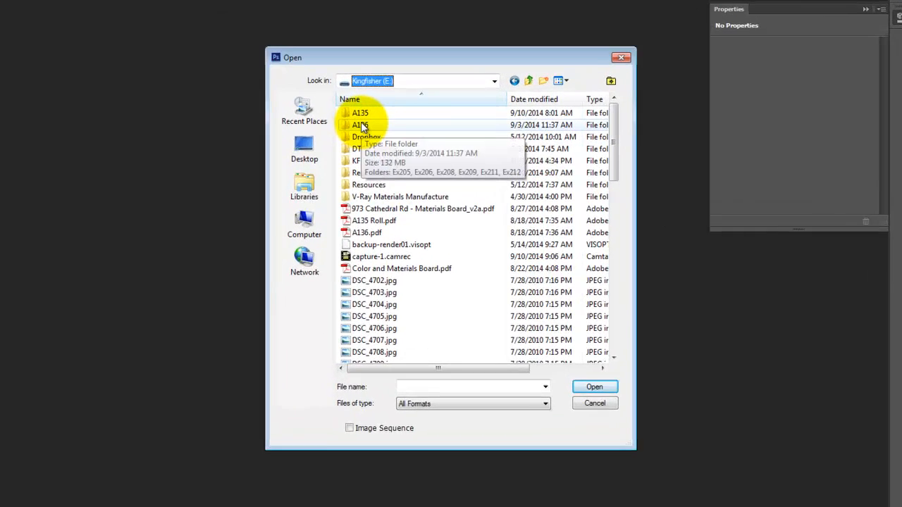
pyautogui.doubleClick(382, 145)
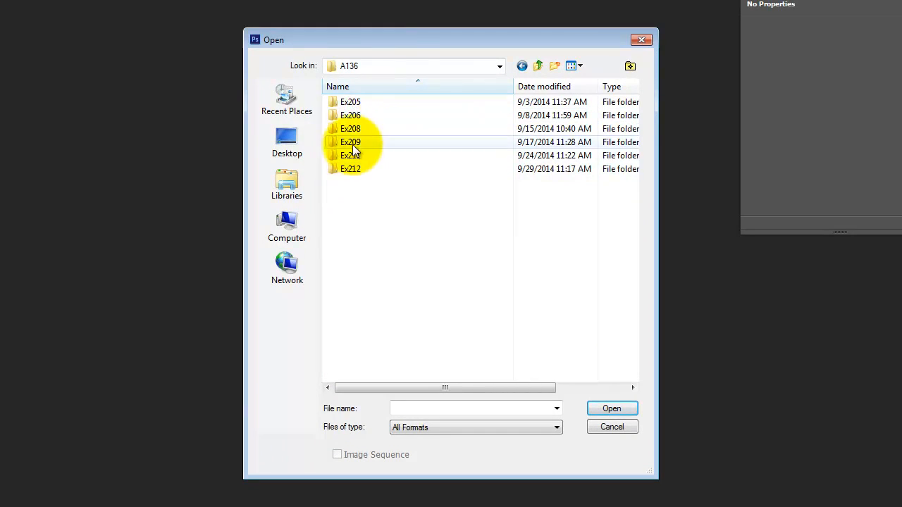
pyautogui.click(418, 65)
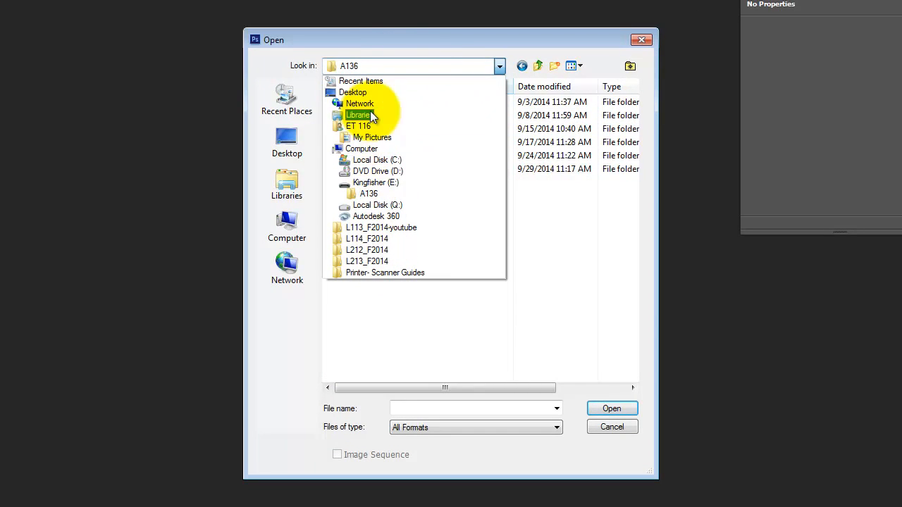
pyautogui.click(376, 182)
# Open Asphalt.jpg from the Dirty-Asphalt-material folder under V-Ray Materials Manufacture > New.
pyautogui.doubleClick(372, 195)
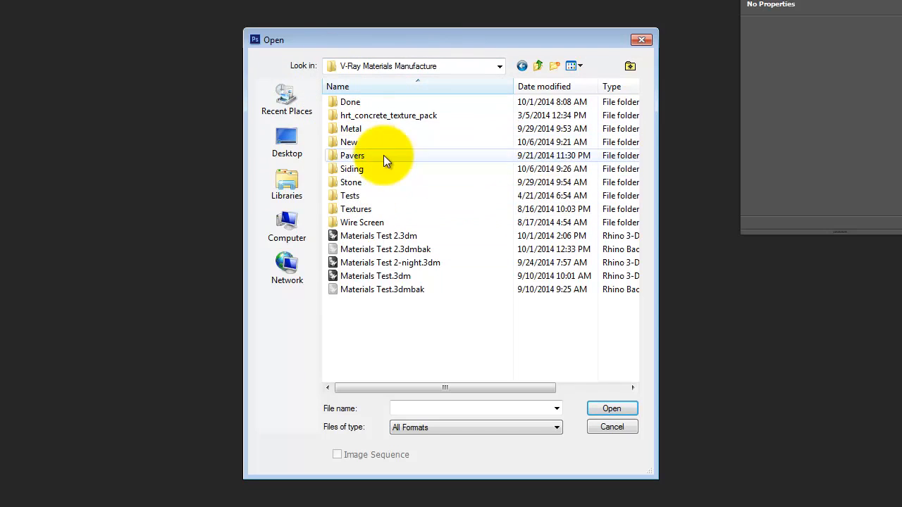
pyautogui.click(354, 142)
pyautogui.doubleClick(353, 142)
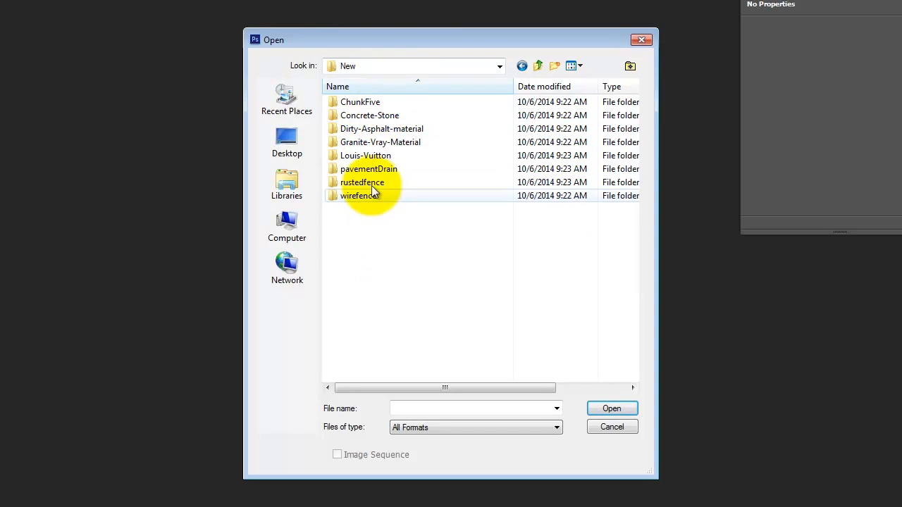
pyautogui.doubleClick(373, 134)
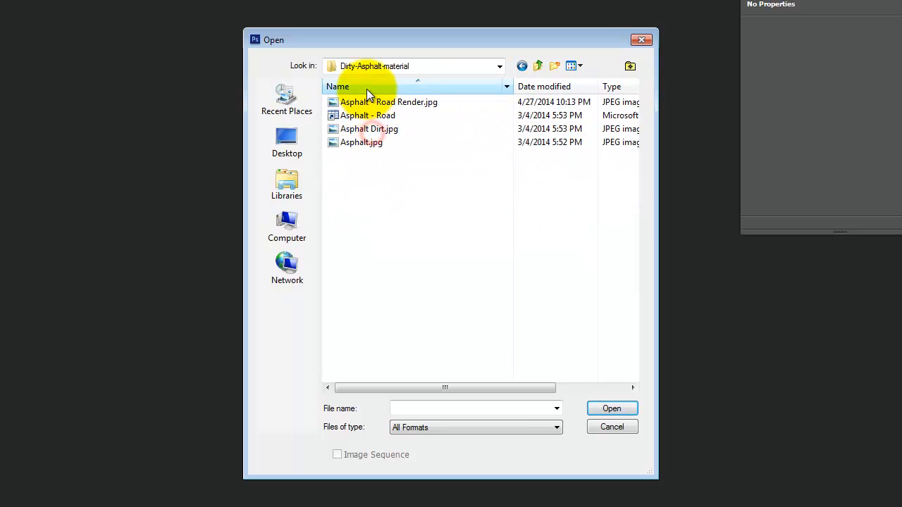
pyautogui.click(362, 143)
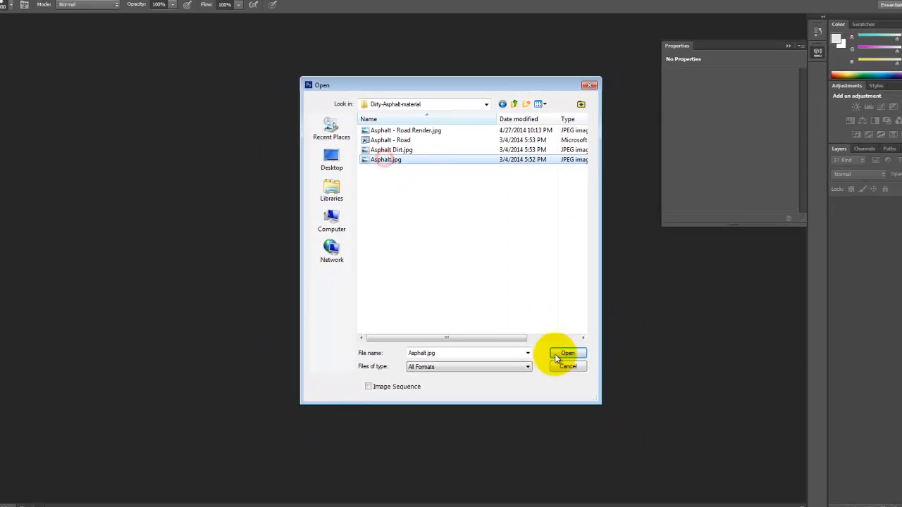
pyautogui.click(612, 408)
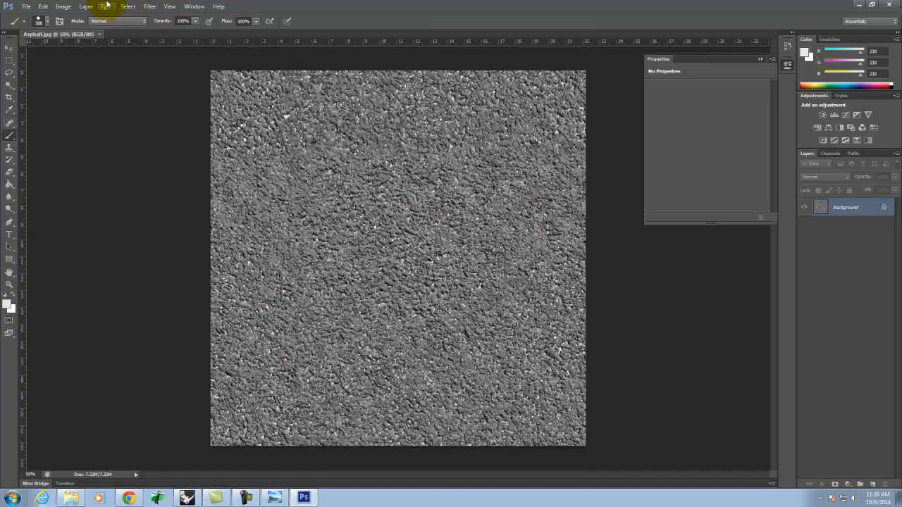
# Add a Channel Mixer adjustment layer above the asphalt Background and make its output monochrome.
pyautogui.click(86, 6)
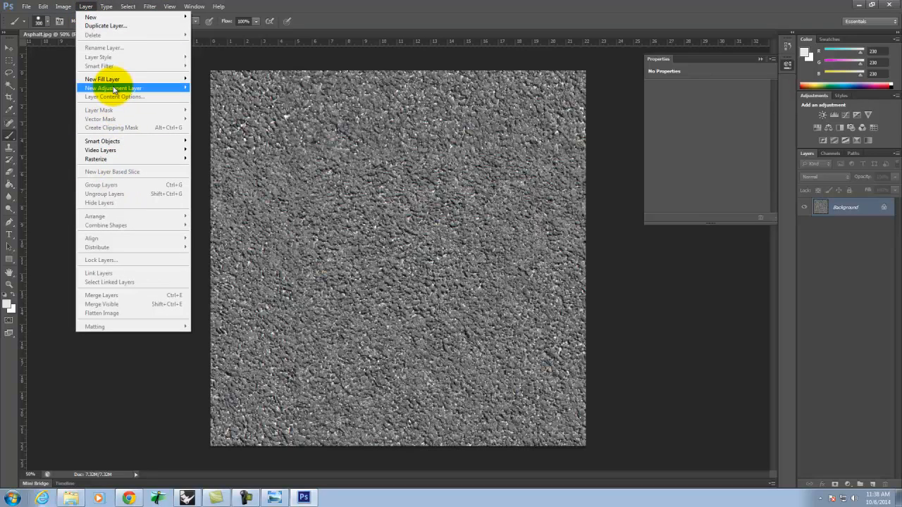
pyautogui.moveTo(114, 88)
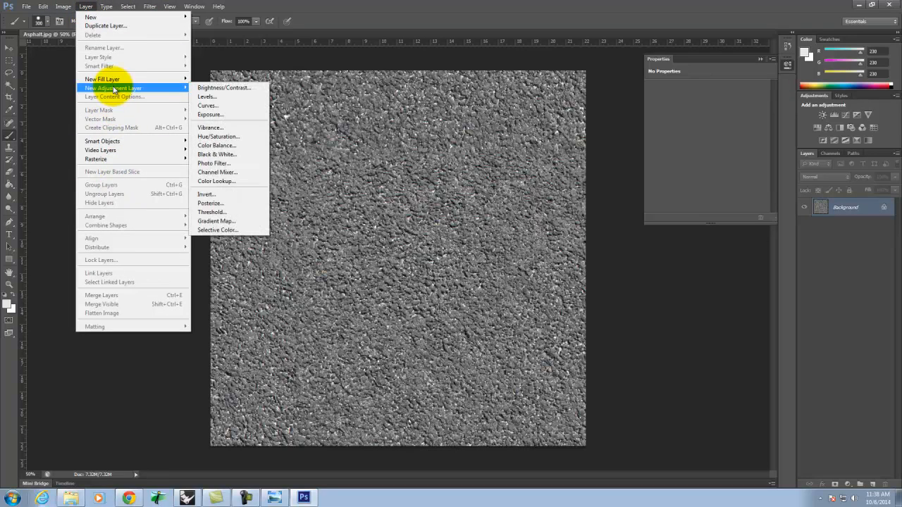
pyautogui.click(239, 173)
pyautogui.click(529, 159)
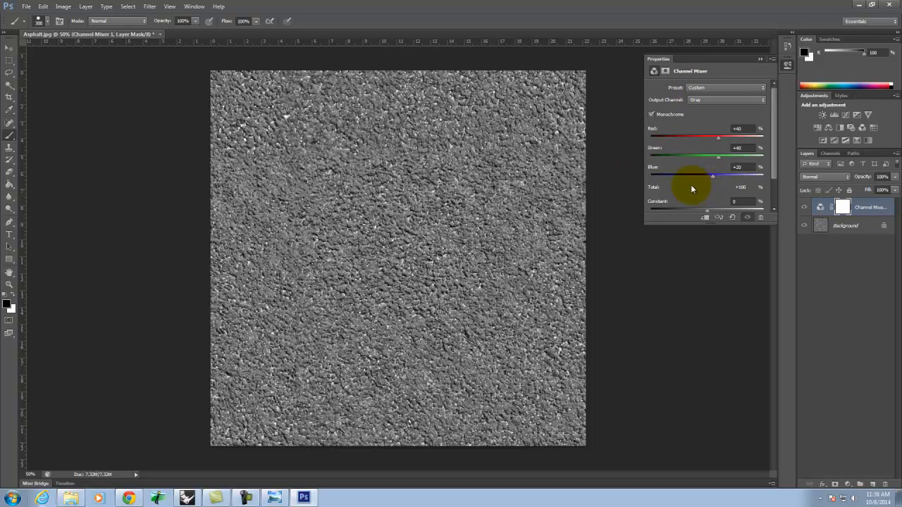
# Apply the Black & White with Orange Filter preset to the Channel Mixer adjustment.
pyautogui.click(723, 104)
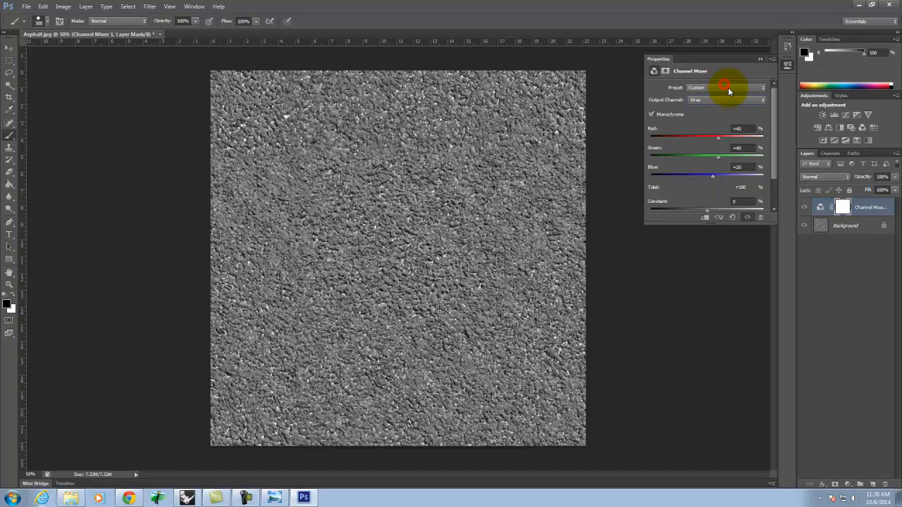
pyautogui.click(727, 87)
pyautogui.click(730, 113)
pyautogui.click(725, 88)
pyautogui.click(734, 134)
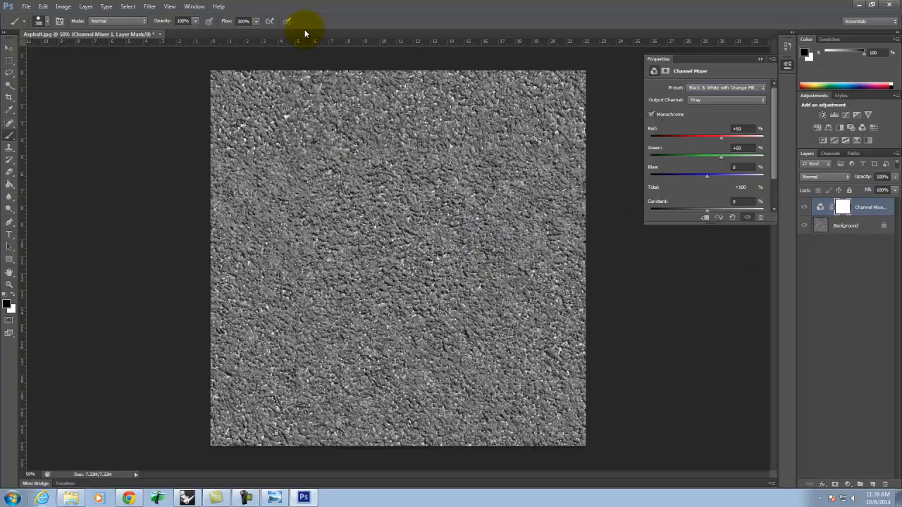
# Add a Levels adjustment layer named Levels 1 above the Channel Mixer layer.
pyautogui.click(85, 6)
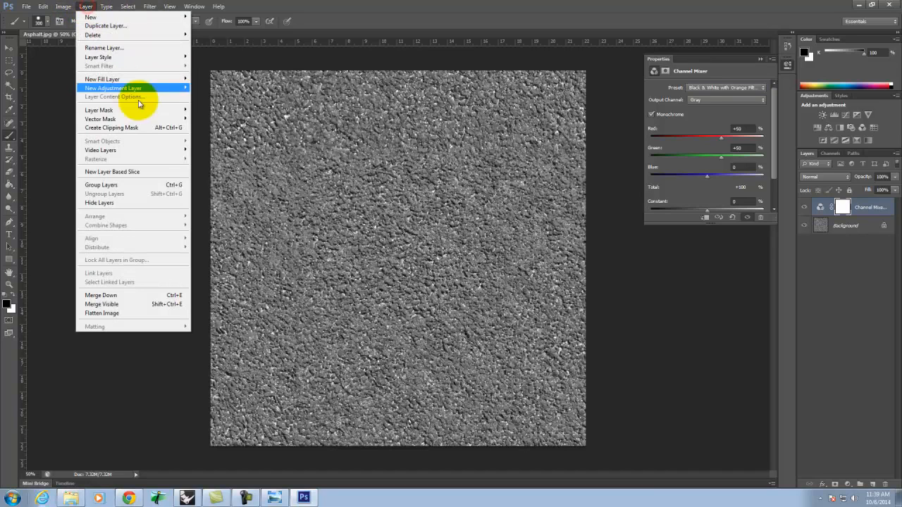
pyautogui.moveTo(150, 110)
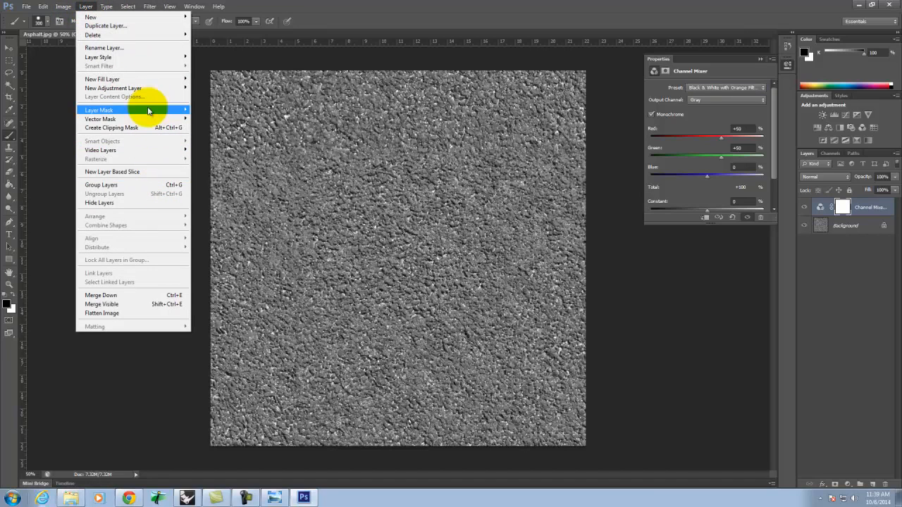
pyautogui.moveTo(151, 88)
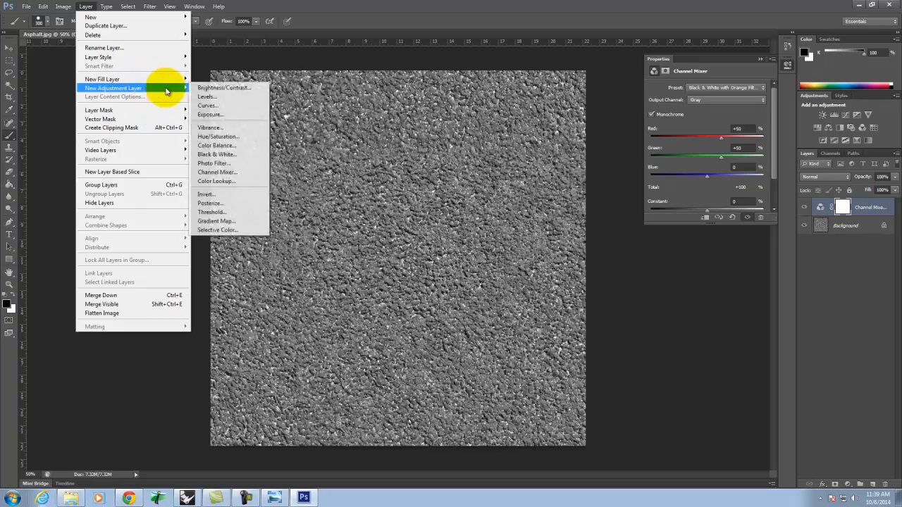
pyautogui.click(222, 97)
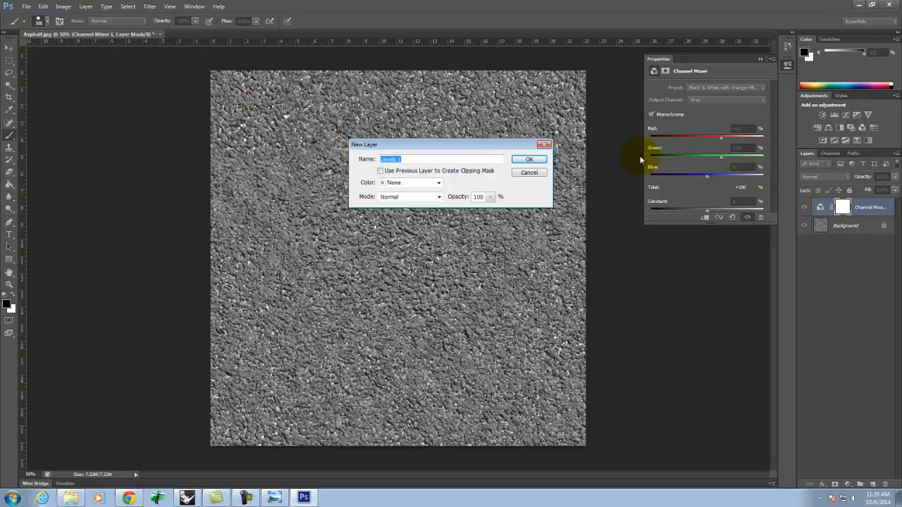
pyautogui.click(533, 159)
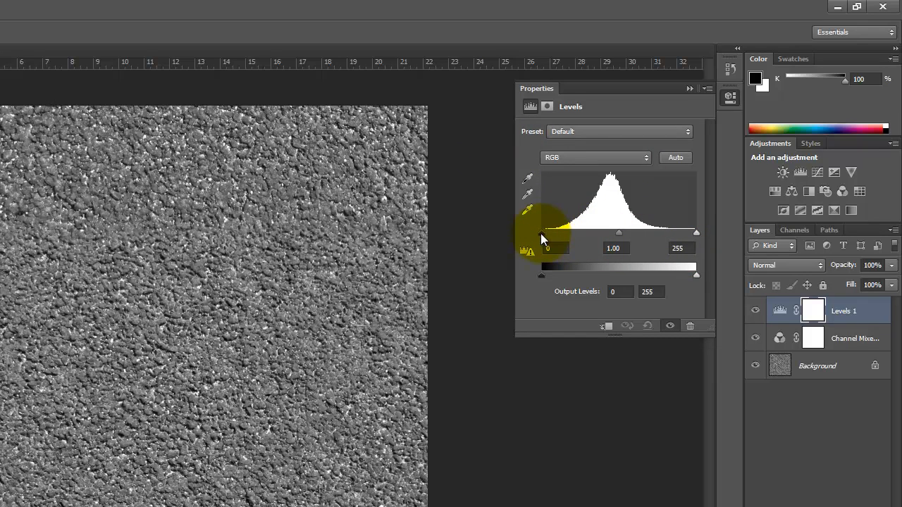
# Raise the asphalt's contrast by setting the Levels input black point to 68 and white point to 140, and collapse the adjustment's properties.
pyautogui.moveTo(696, 235); pyautogui.dragTo(637, 235)
pyautogui.moveTo(540, 236); pyautogui.dragTo(583, 237)
pyautogui.moveTo(639, 234); pyautogui.dragTo(629, 236)
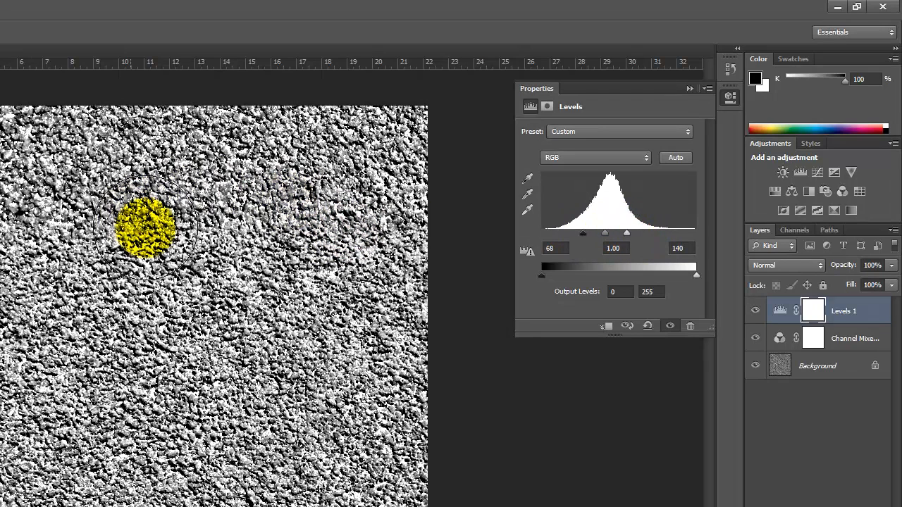
pyautogui.click(688, 91)
# Hide the Levels and Channel Mixer layers to compare with the original asphalt texture, and show both again.
pyautogui.moveTo(756, 310); pyautogui.dragTo(752, 345)
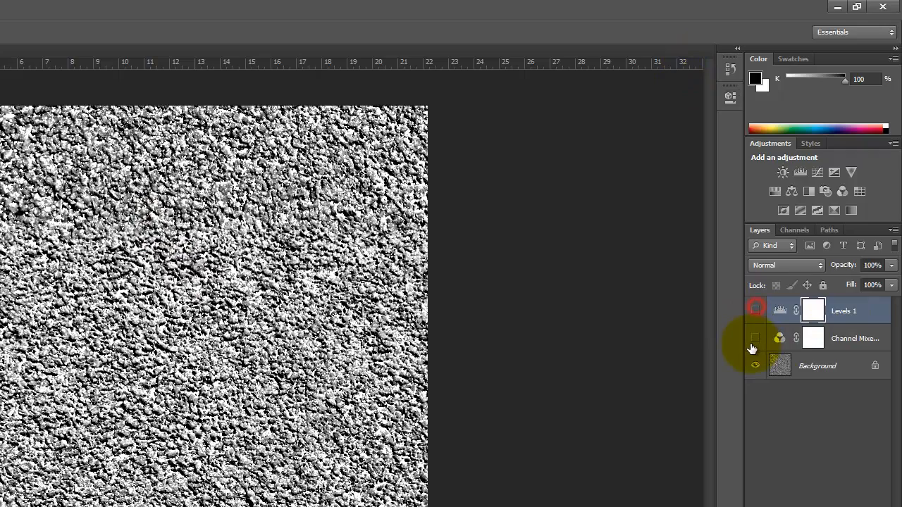
pyautogui.click(756, 310)
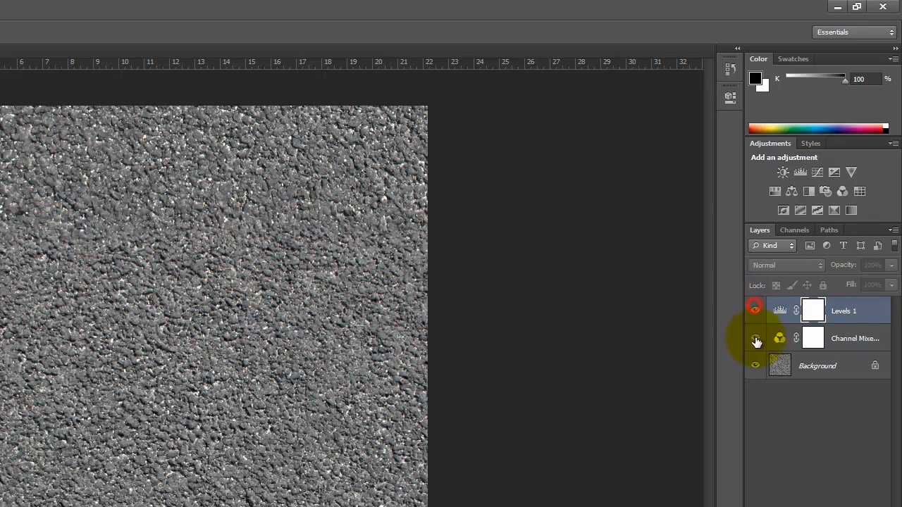
pyautogui.click(755, 339)
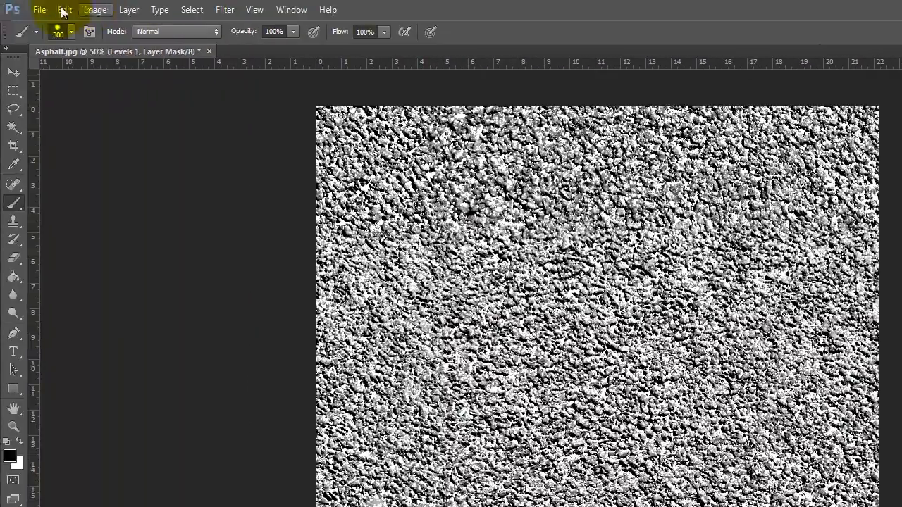
# Export the adjusted image with Save for Web as a JPEG High named Asphalt_bump.jpg in the Dirty-Asphalt-material folder.
pyautogui.click(42, 9)
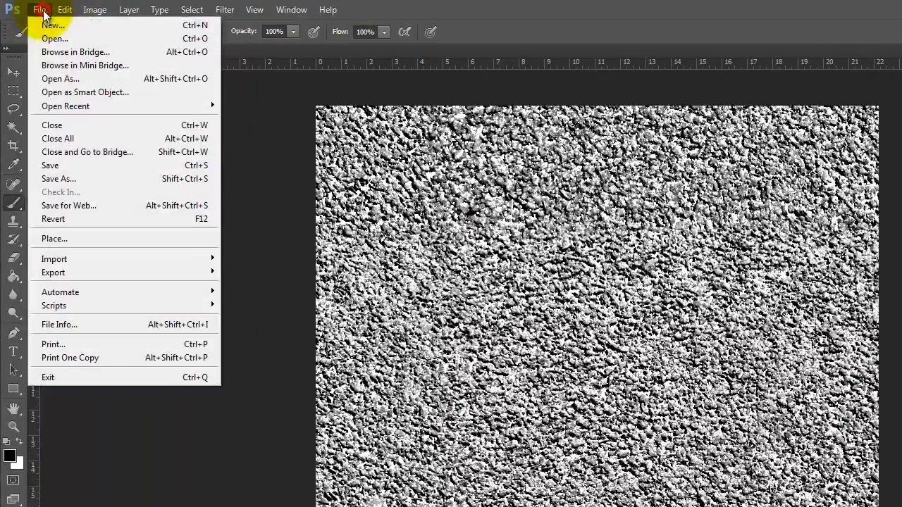
pyautogui.click(108, 204)
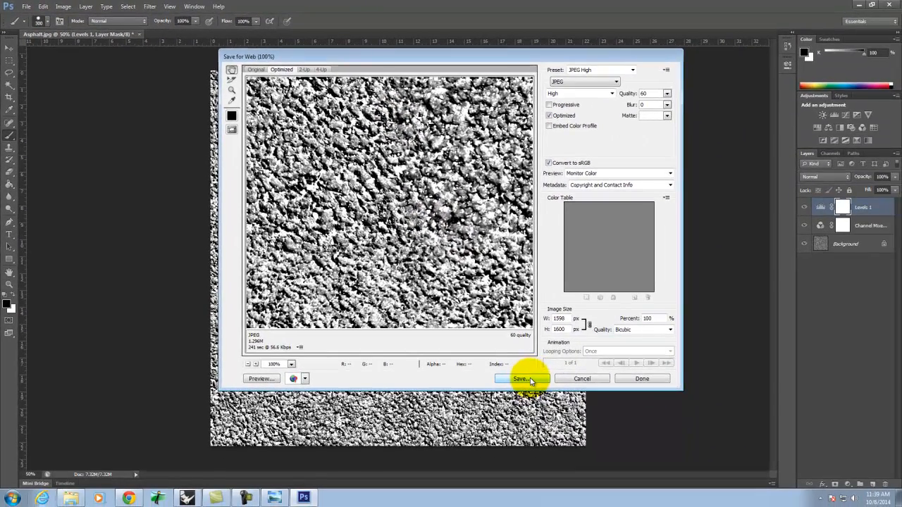
pyautogui.click(530, 381)
pyautogui.click(294, 130)
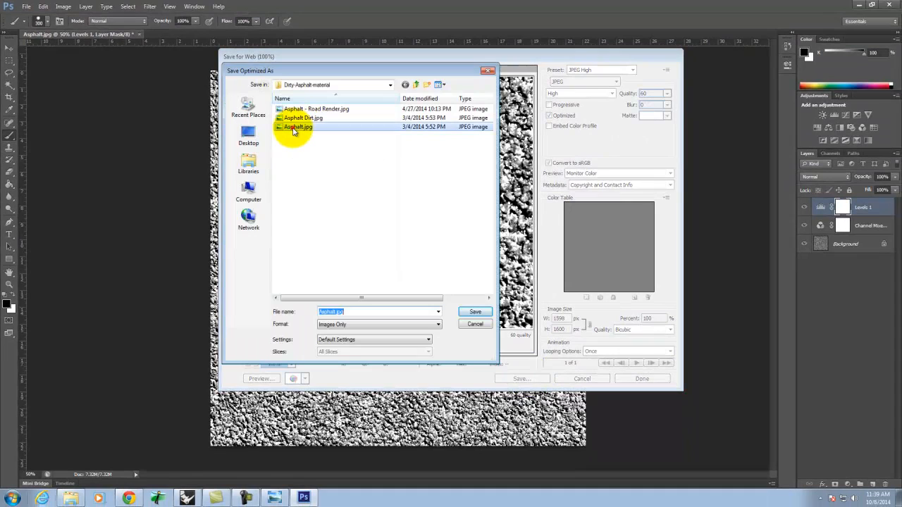
pyautogui.click(328, 312)
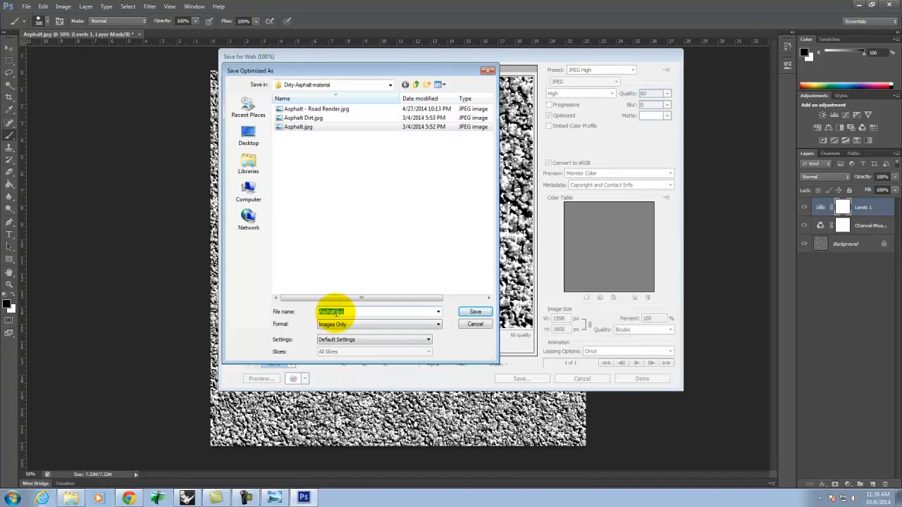
pyautogui.press('Left')
pyautogui.press('Left')
pyautogui.press('Left')
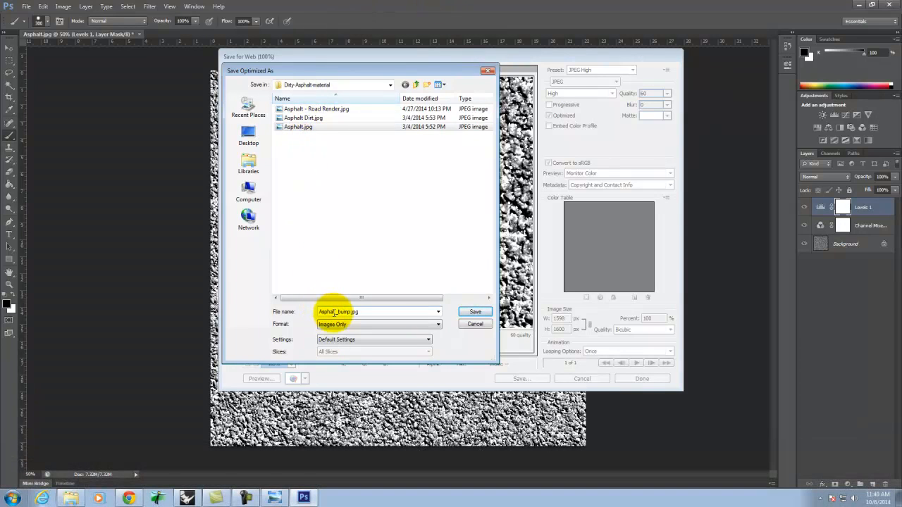
pyautogui.click(327, 312)
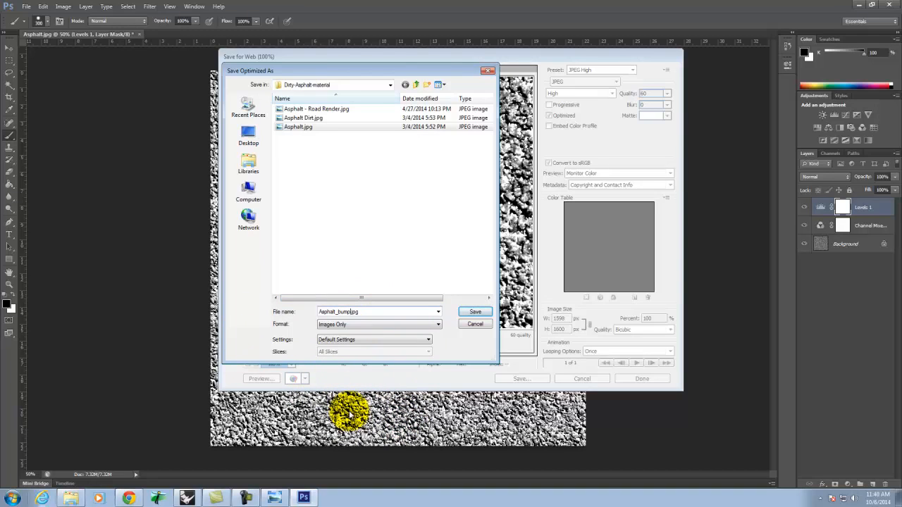
pyautogui.click(476, 312)
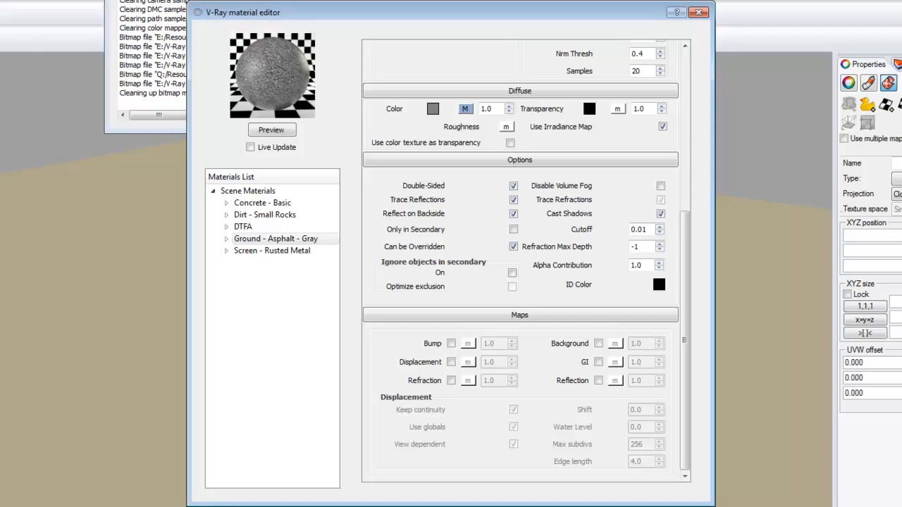
# Switch to the V-Ray material editor in Rhino and enable the Bump map of Ground - Asphalt - Gray.
pyautogui.click(451, 344)
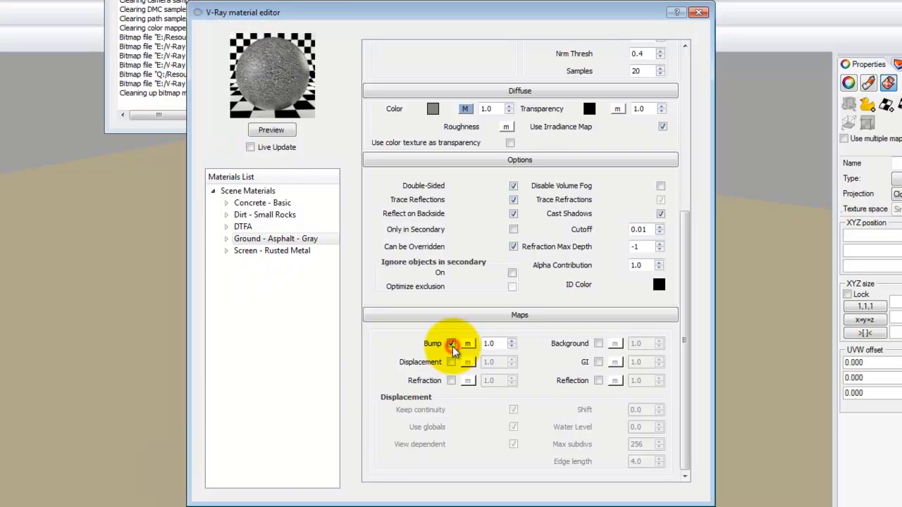
# Assign Asphalt_bump.jpg as a TexBitmap texture to the Bump map of the Ground - Asphalt - Gray material.
pyautogui.click(469, 343)
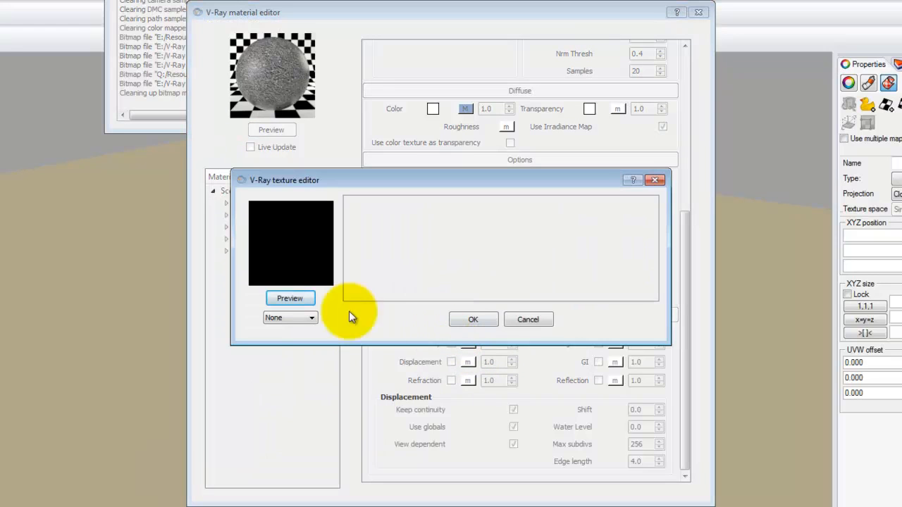
pyautogui.click(302, 319)
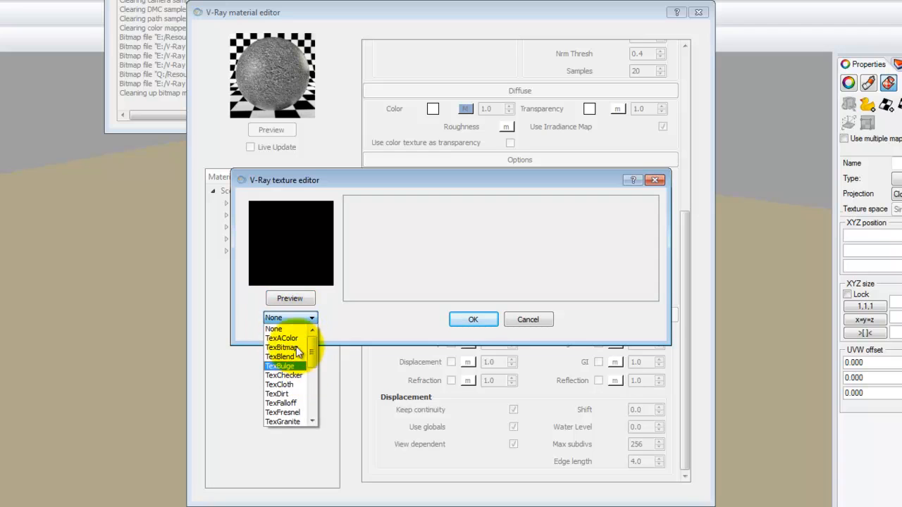
pyautogui.click(294, 348)
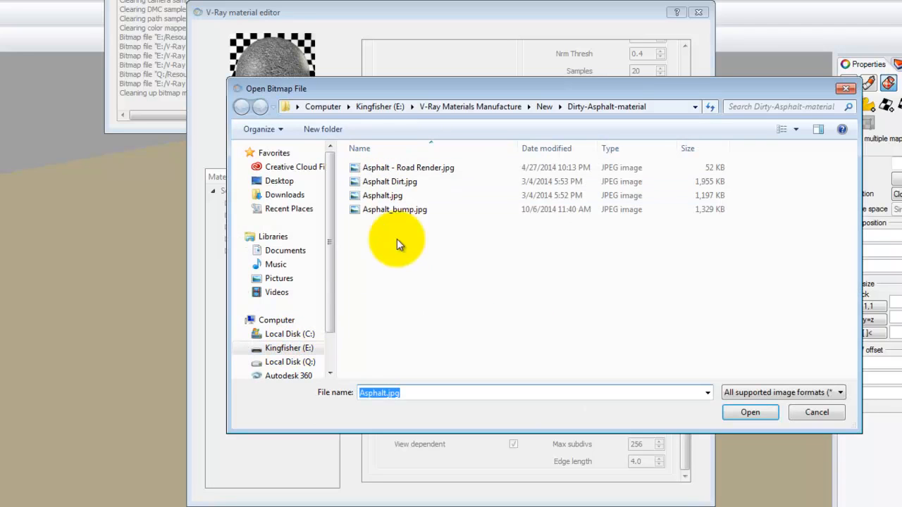
pyautogui.click(384, 209)
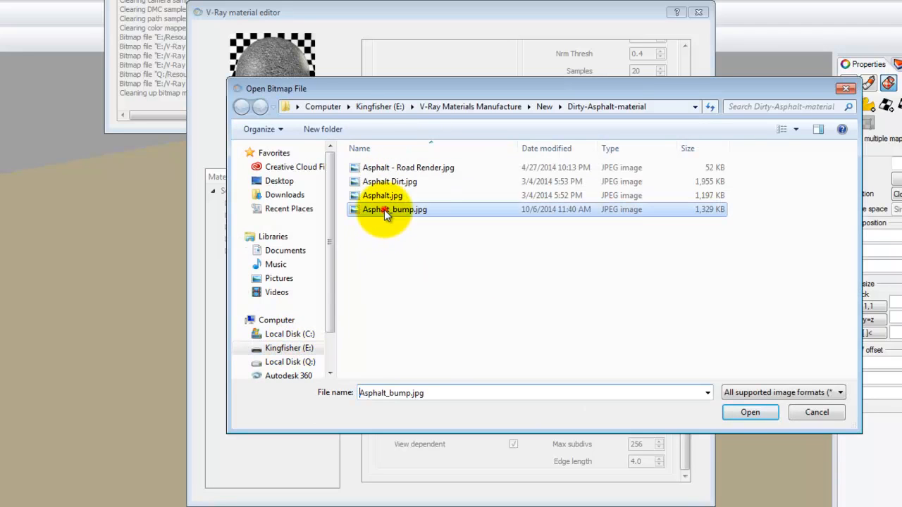
pyautogui.click(760, 411)
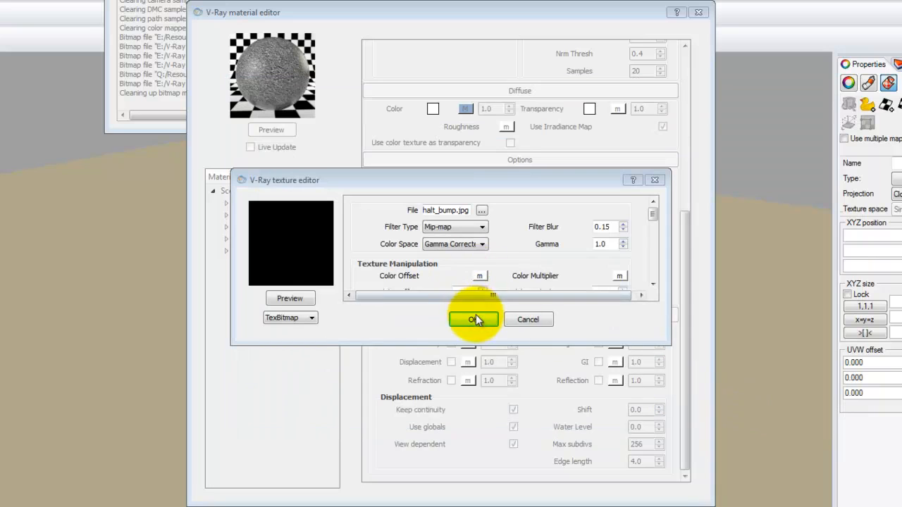
pyautogui.click(474, 319)
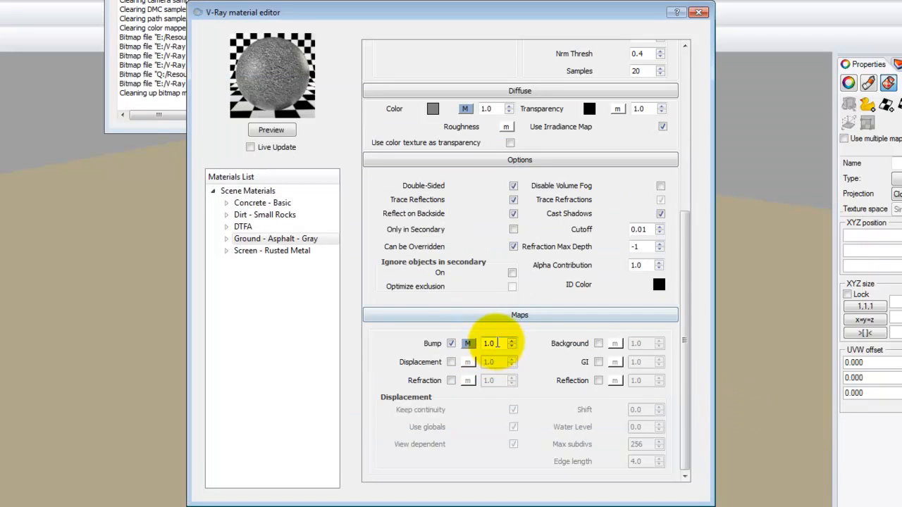
# Set the asphalt material's bump amount to 10 and update the material preview.
pyautogui.doubleClick(497, 343)
pyautogui.write('10')
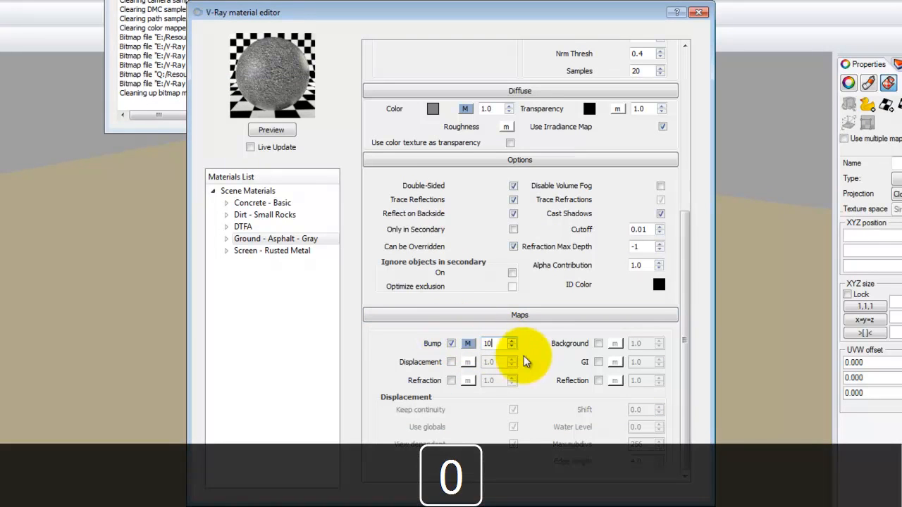
pyautogui.click(262, 129)
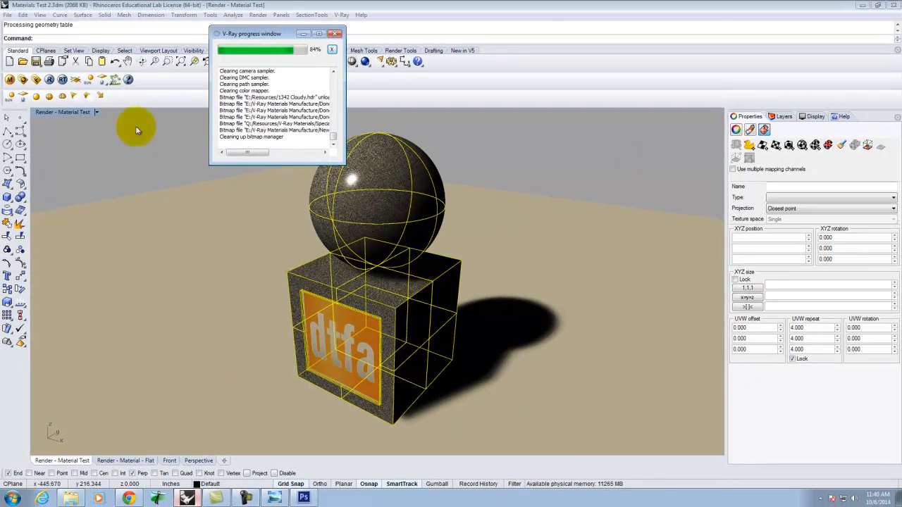
# Render a close-up of the cube's upper corner beside the sphere to check the bump, and close the frame buffer.
pyautogui.click(124, 149)
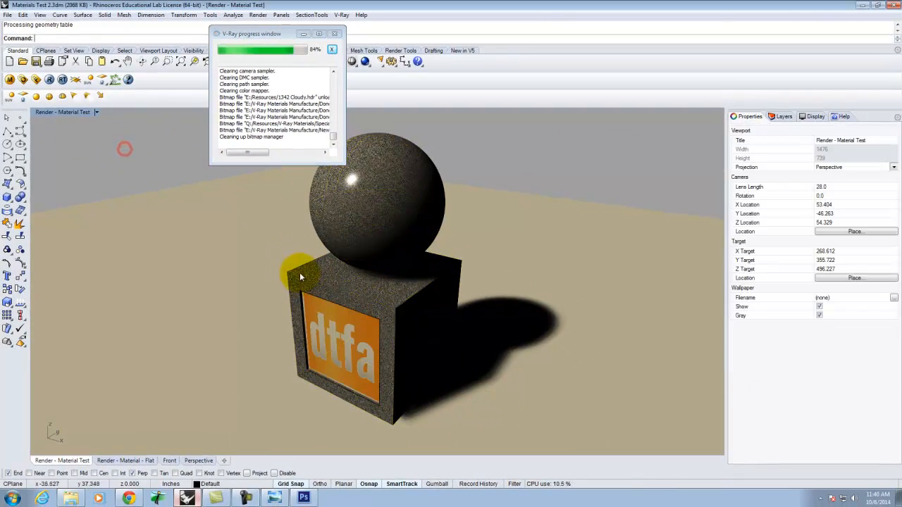
pyautogui.click(367, 215)
pyautogui.press('Return')
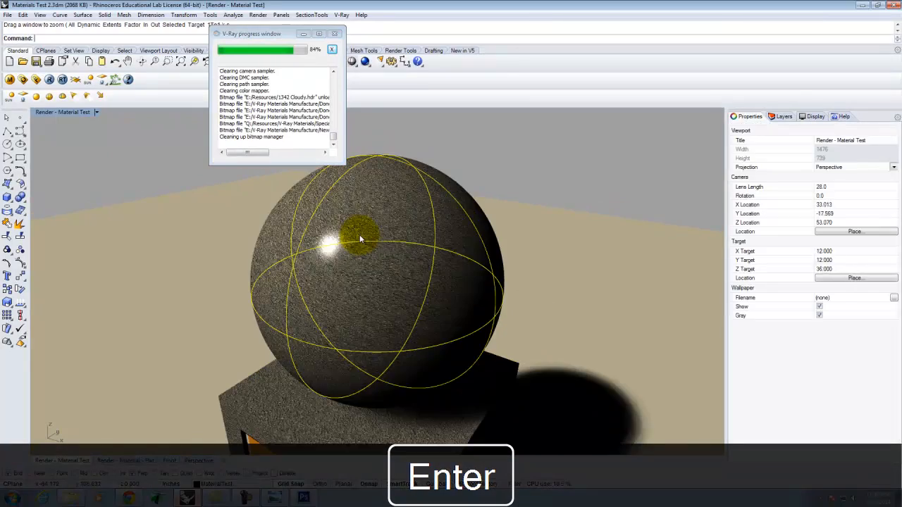
pyautogui.scroll(-5, 368, 209)
pyautogui.scroll(14, 273, 328)
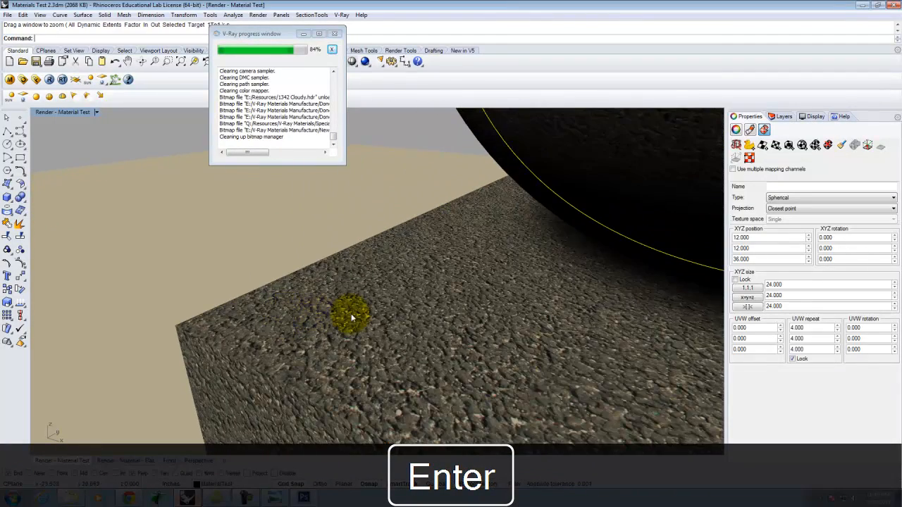
pyautogui.scroll(-2, 352, 316)
pyautogui.click(50, 79)
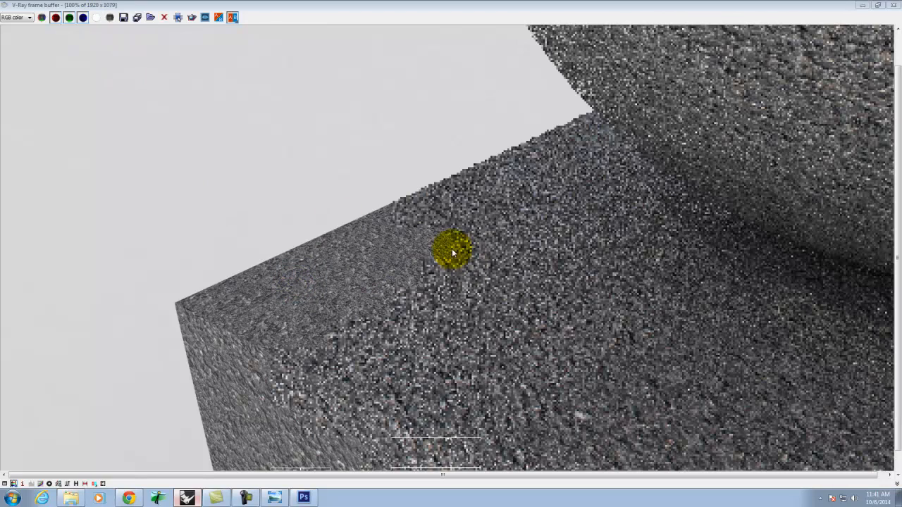
pyautogui.click(891, 6)
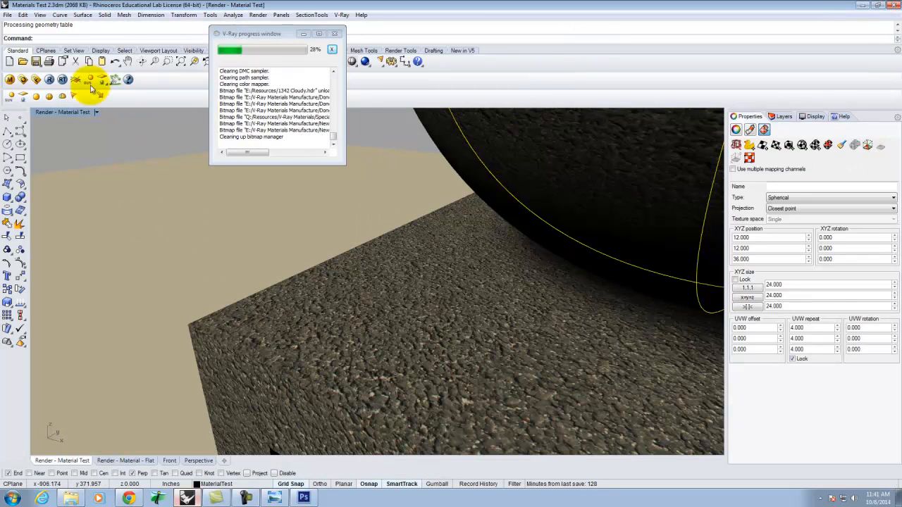
# Switch the asphalt material from Bump to Displacement and load Asphalt_bump.jpg as its TexBitmap displacement map.
pyautogui.click(10, 80)
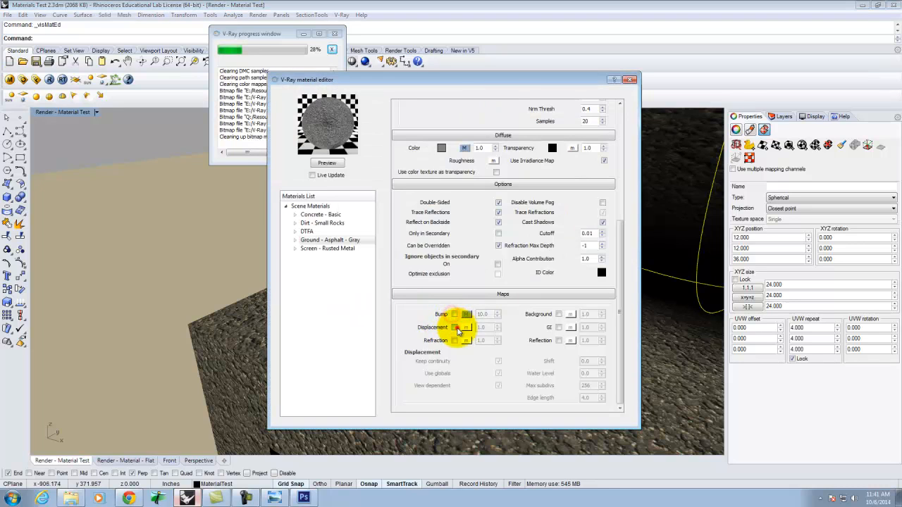
pyautogui.click(466, 328)
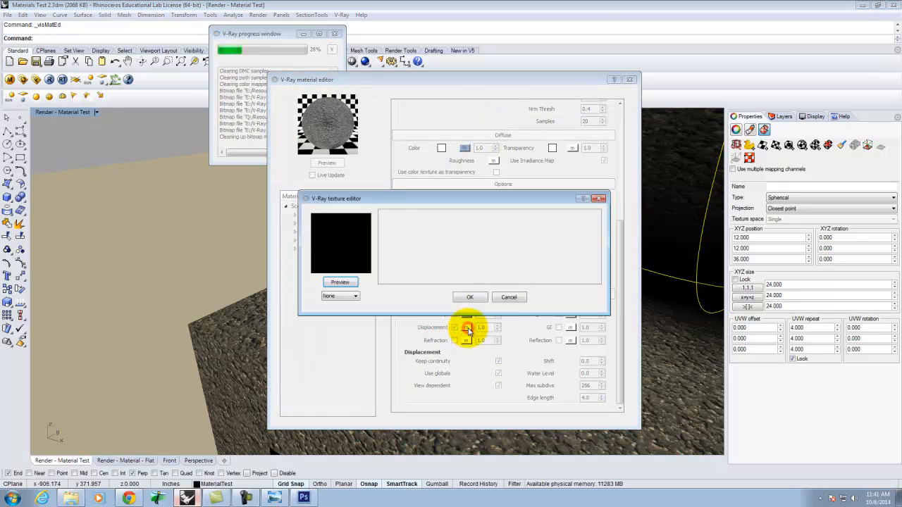
pyautogui.click(350, 296)
pyautogui.click(348, 318)
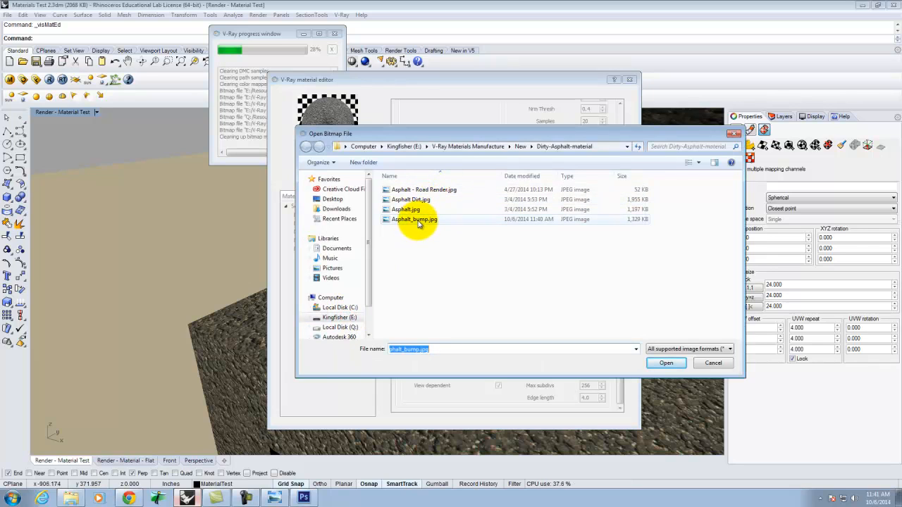
pyautogui.click(418, 221)
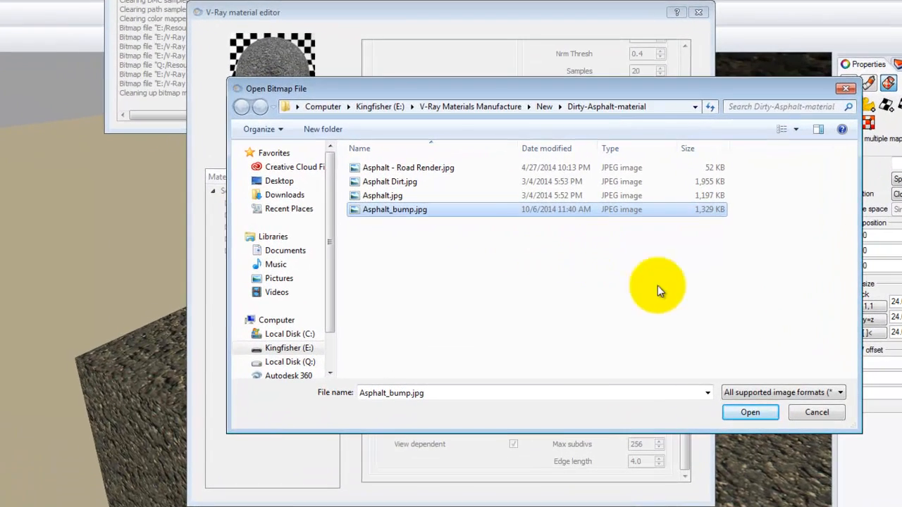
pyautogui.click(713, 387)
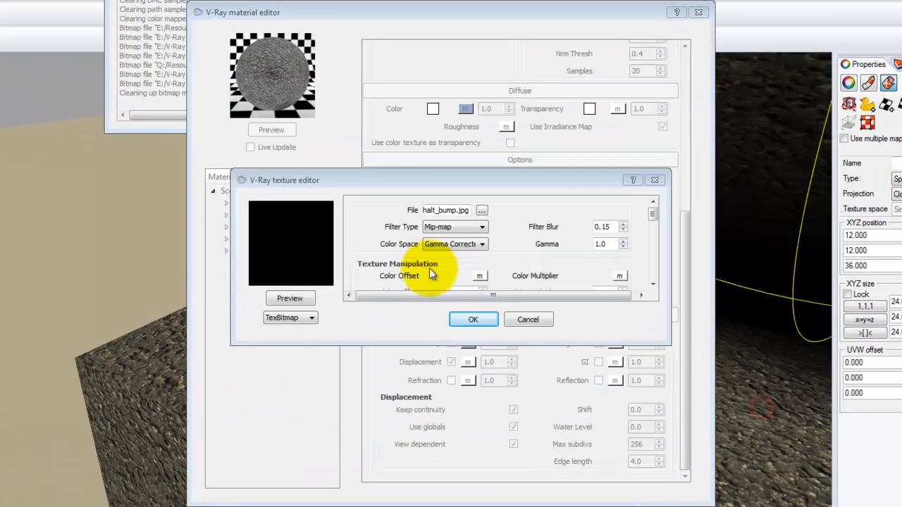
pyautogui.click(472, 319)
# Set the asphalt material's displacement amount to 0.25 and render the close-up view.
pyautogui.doubleClick(490, 361)
pyautogui.press('Delete')
pyautogui.write('0')
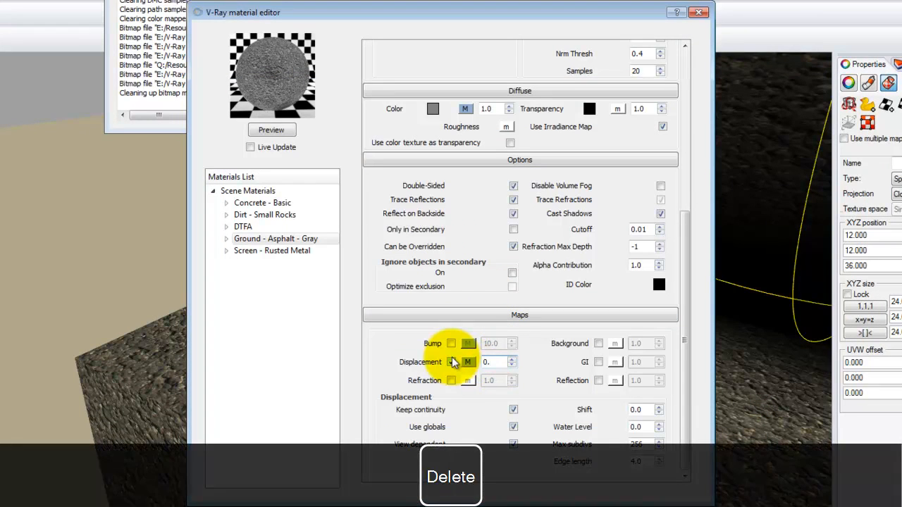
pyautogui.write('.25')
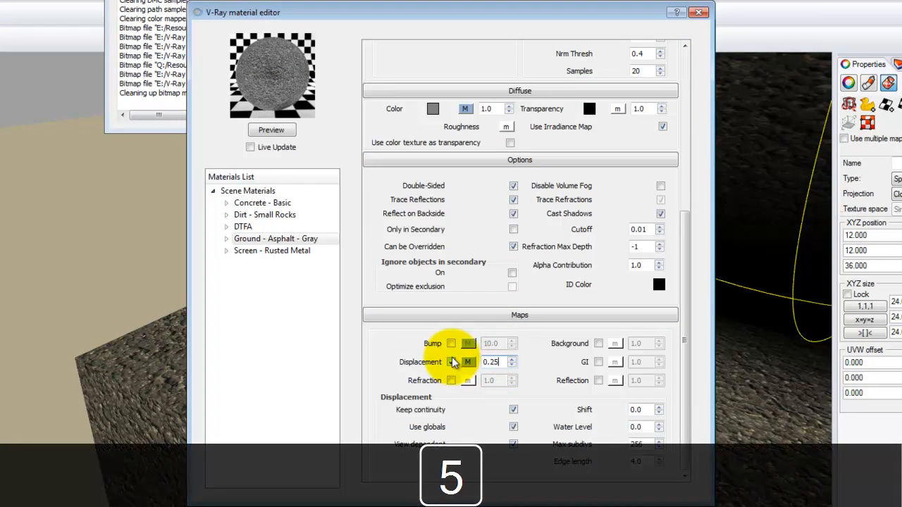
pyautogui.click(529, 332)
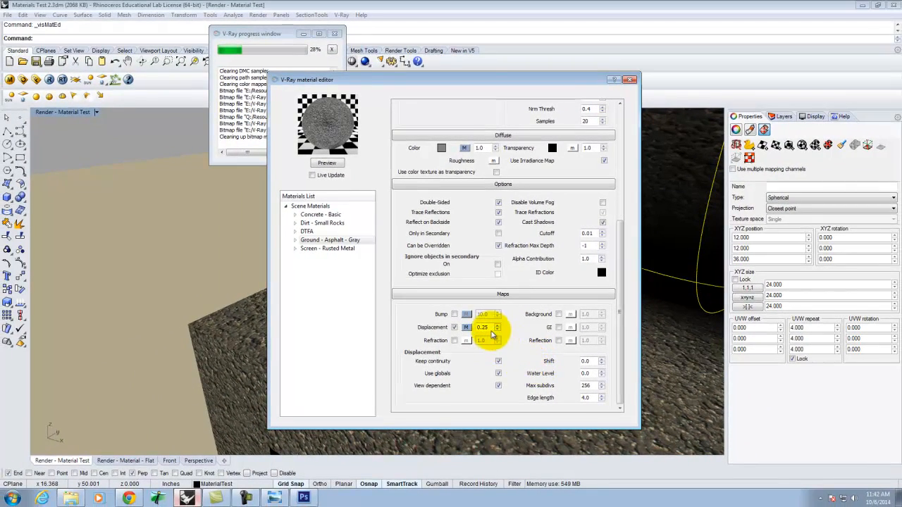
pyautogui.click(49, 80)
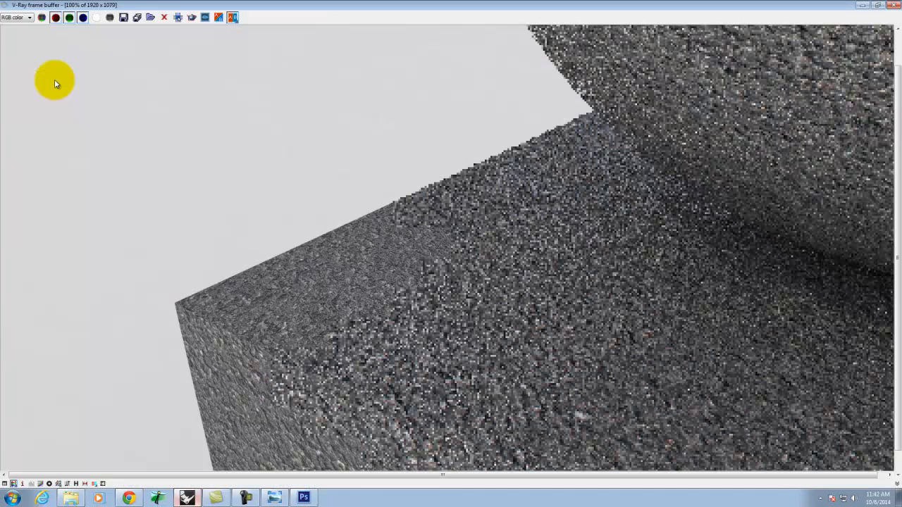
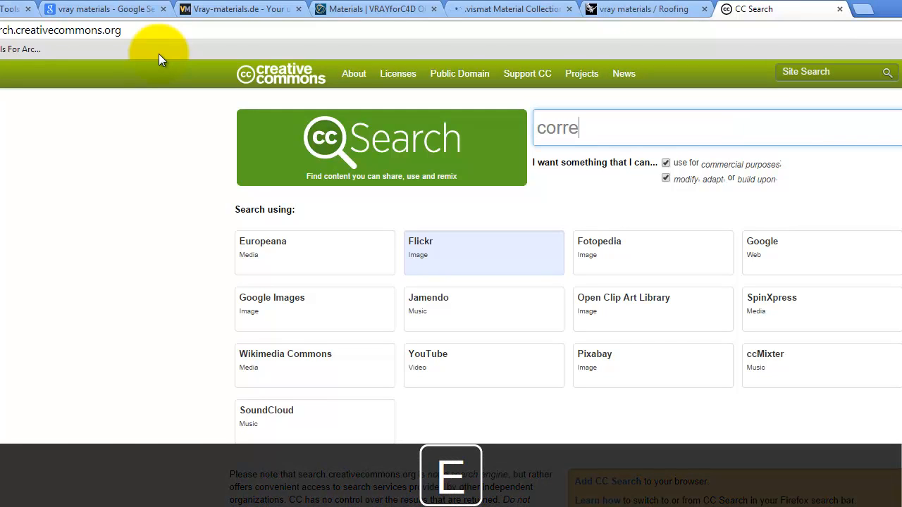
# Search Flickr through CC Search for "corregated metal" and look over the resulting images.
pyautogui.press('BackSpace')
pyautogui.press('BackSpace')
pyautogui.write('gated metal')
pyautogui.press('Return')
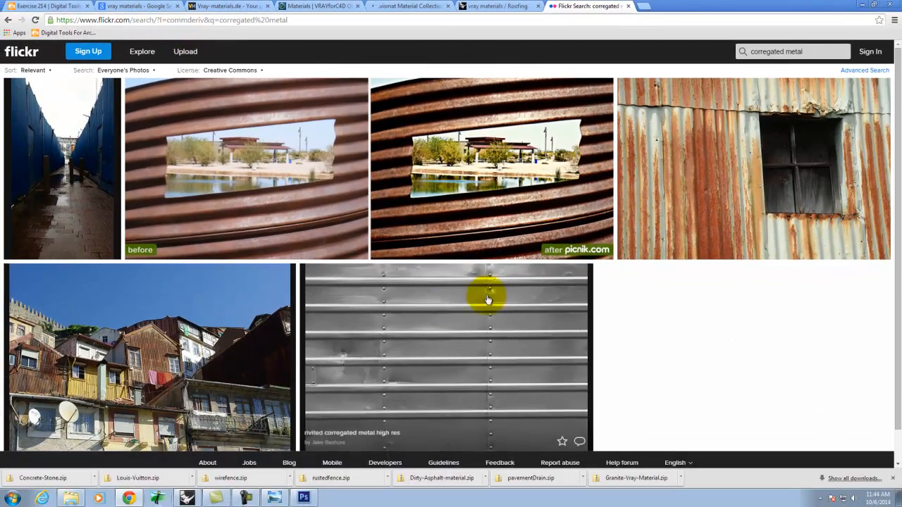
pyautogui.scroll(-1, 577, 191)
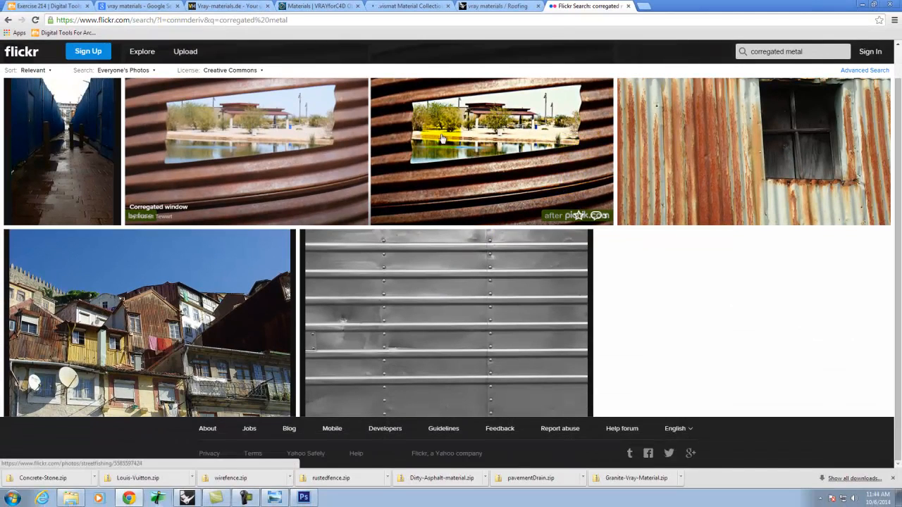
pyautogui.scroll(1, 684, 258)
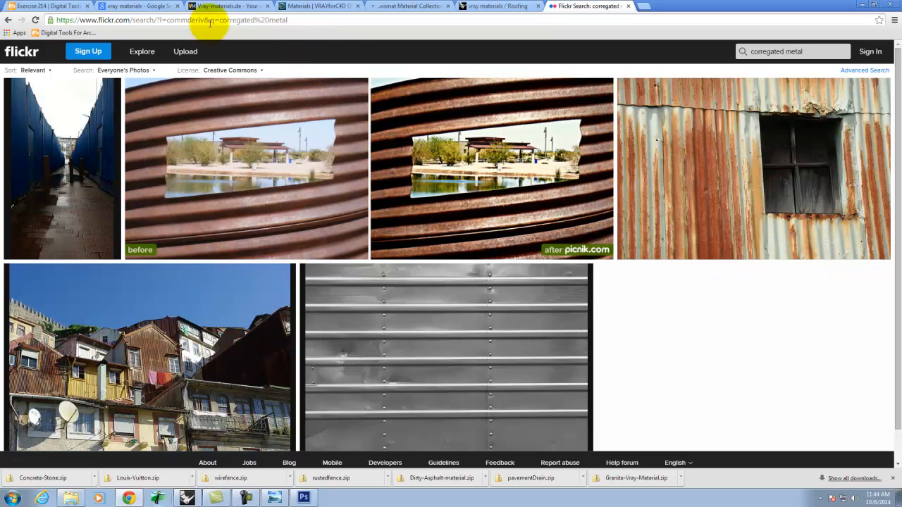
# Go to images.google.com and search for "corrugated metal".
pyautogui.click(276, 21)
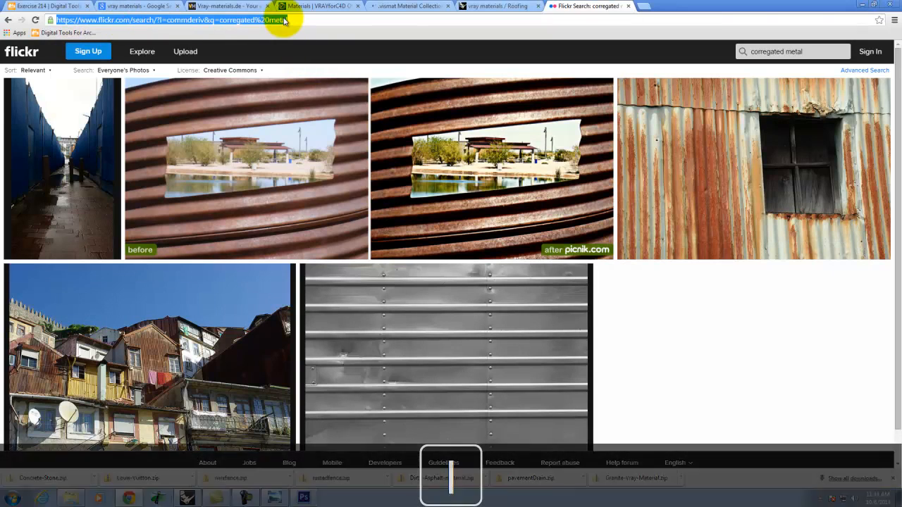
pyautogui.write('images.google.co')
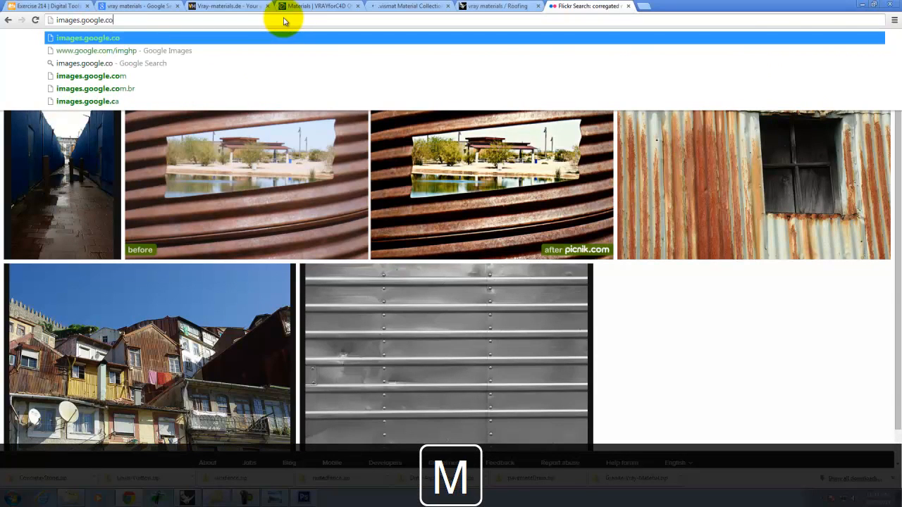
pyautogui.write('m')
pyautogui.press('Return')
pyautogui.write('corre')
pyautogui.press('BackSpace')
pyautogui.write('regat')
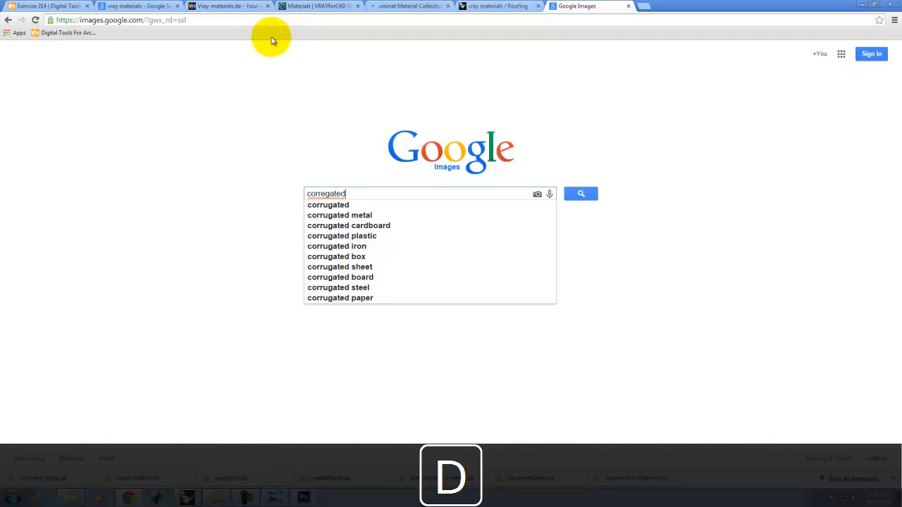
pyautogui.write('ed')
pyautogui.click(358, 215)
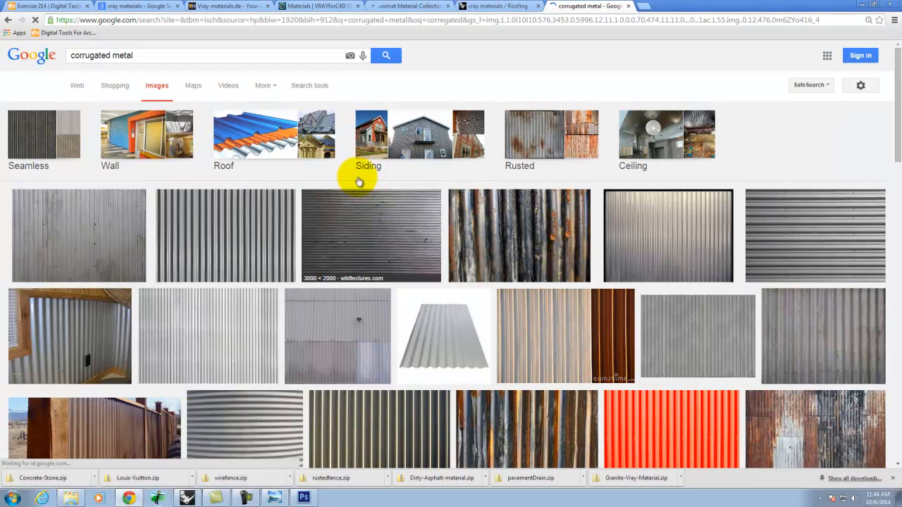
# View the wildtextures.com corrugated metal sheet texture at full size, and return to browse further image results.
pyautogui.click(392, 229)
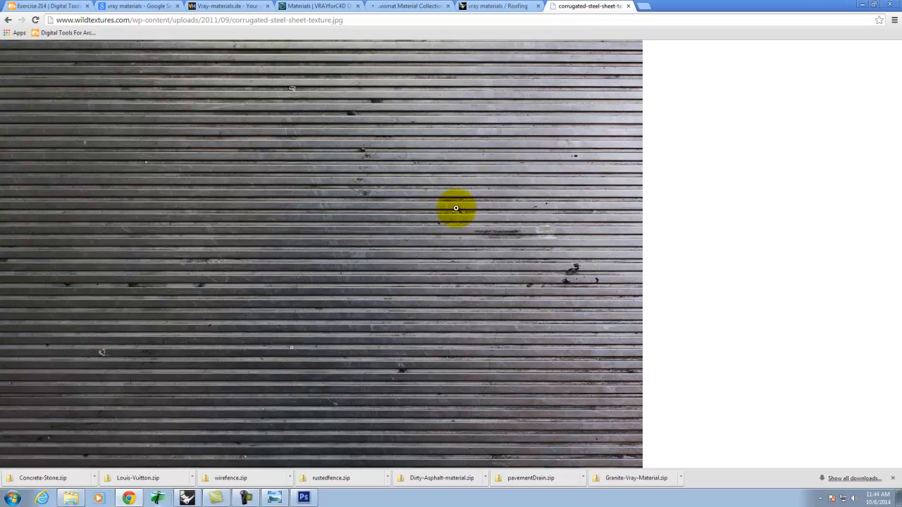
pyautogui.click(9, 19)
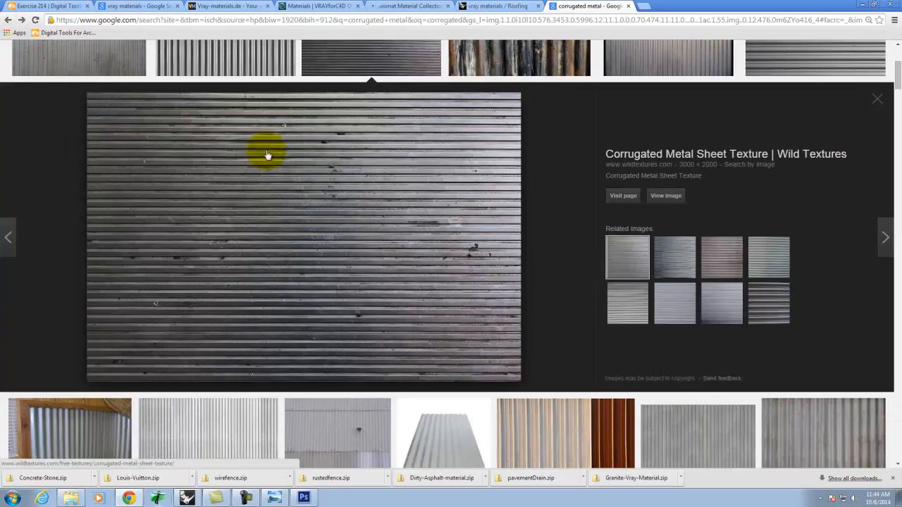
pyautogui.scroll(-7, 436, 177)
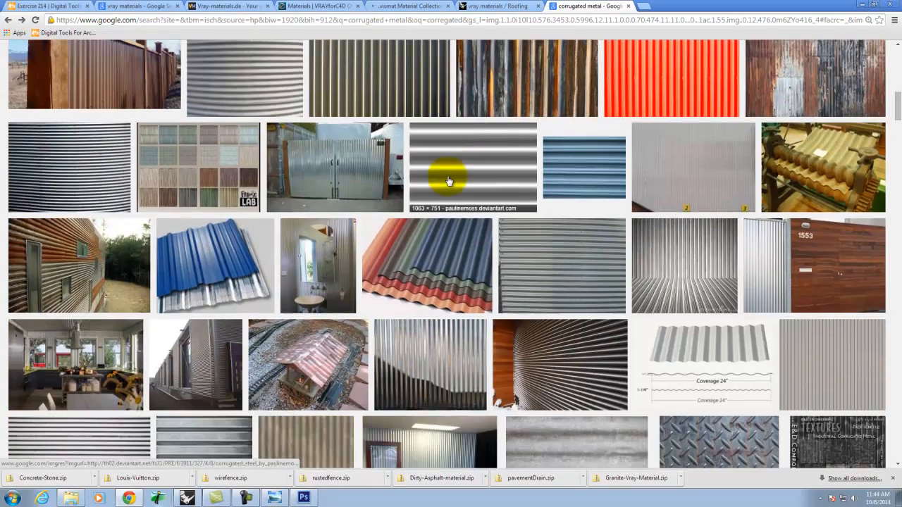
pyautogui.scroll(-5, 449, 181)
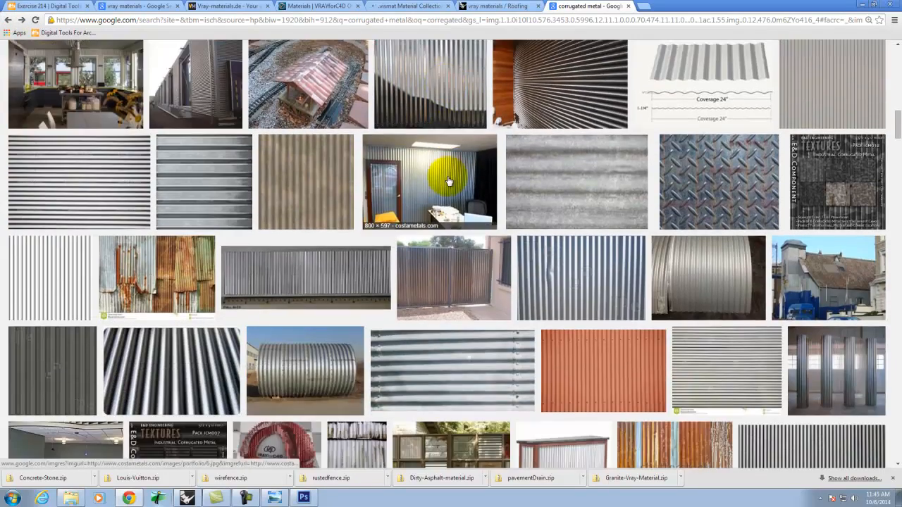
pyautogui.scroll(-4, 448, 181)
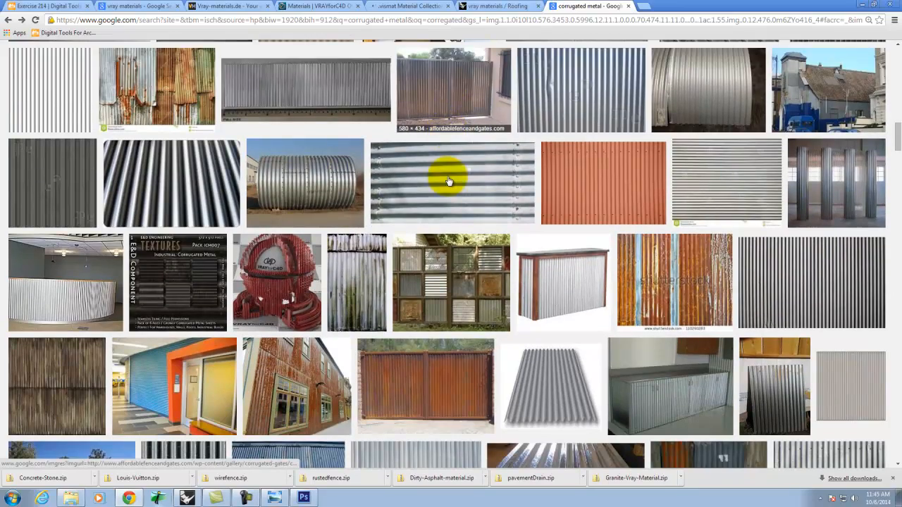
# Browse further corrugated metal results and view the seamless white metal wall texture from imgkid.com at full size.
pyautogui.scroll(-7, 448, 181)
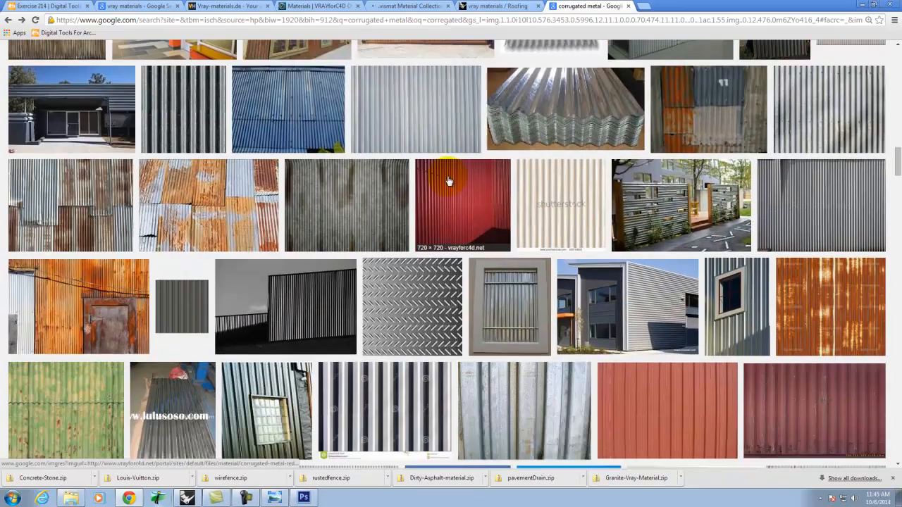
pyautogui.scroll(-2, 449, 181)
pyautogui.scroll(-5, 449, 182)
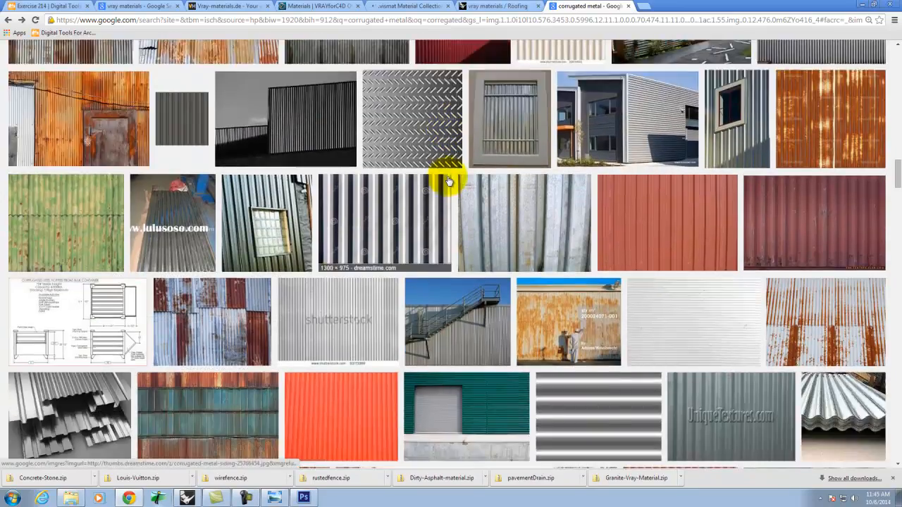
pyautogui.scroll(-3, 449, 182)
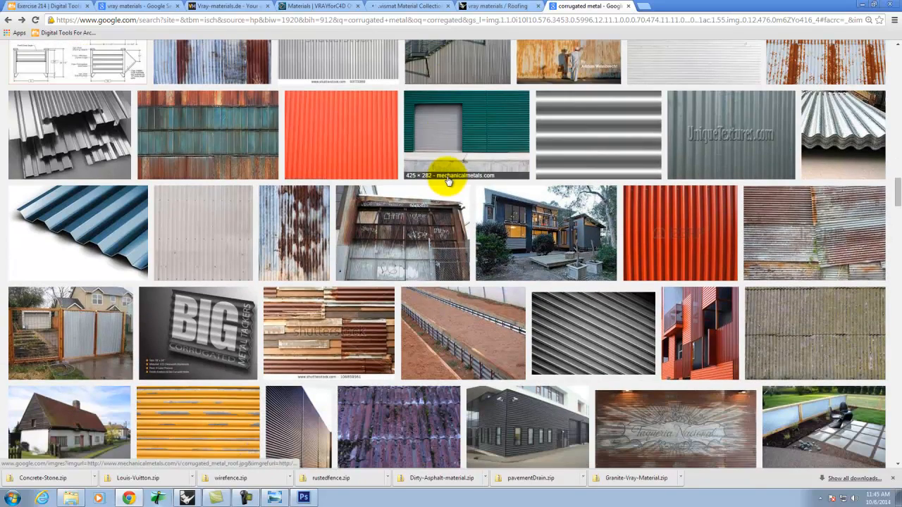
pyautogui.click(209, 226)
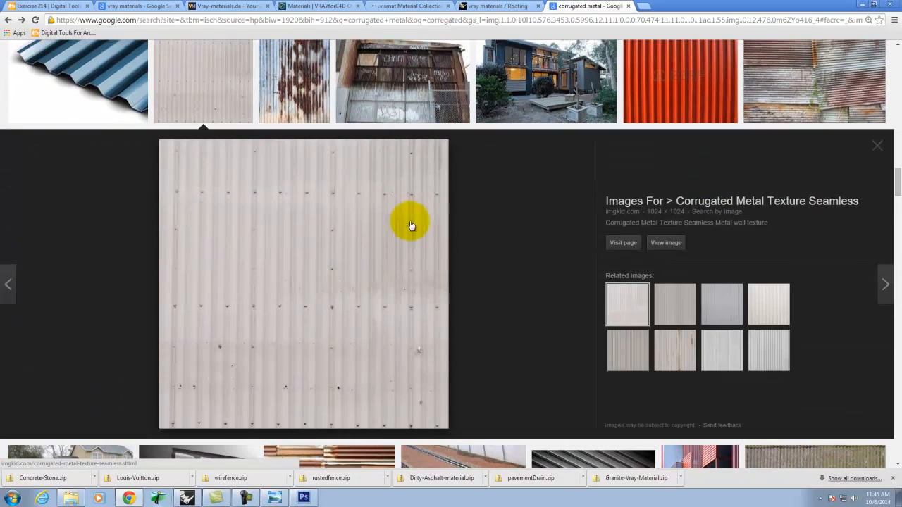
pyautogui.click(657, 243)
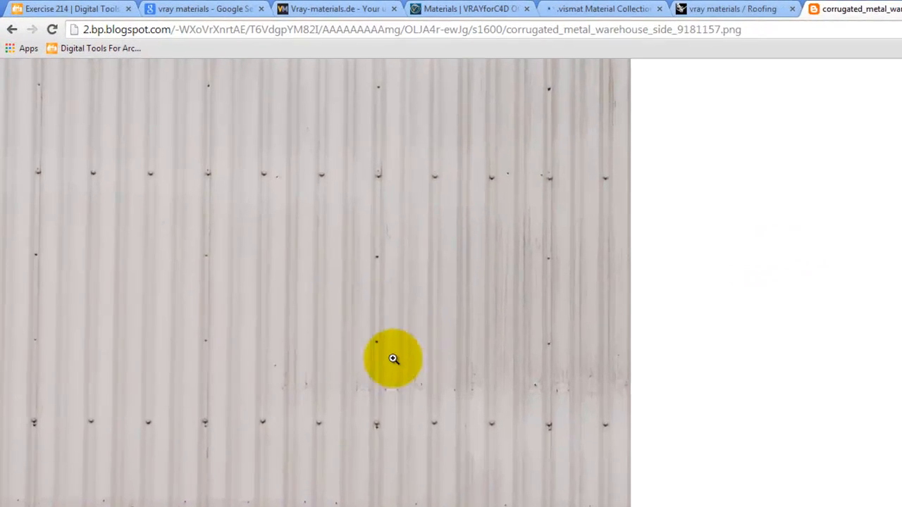
pyautogui.click(393, 358)
# Save the texture as corrugated_metal_warehouse_side_9181157.png in the Metal folder of V-Ray Materials Manufacture.
pyautogui.rightClick(423, 303)
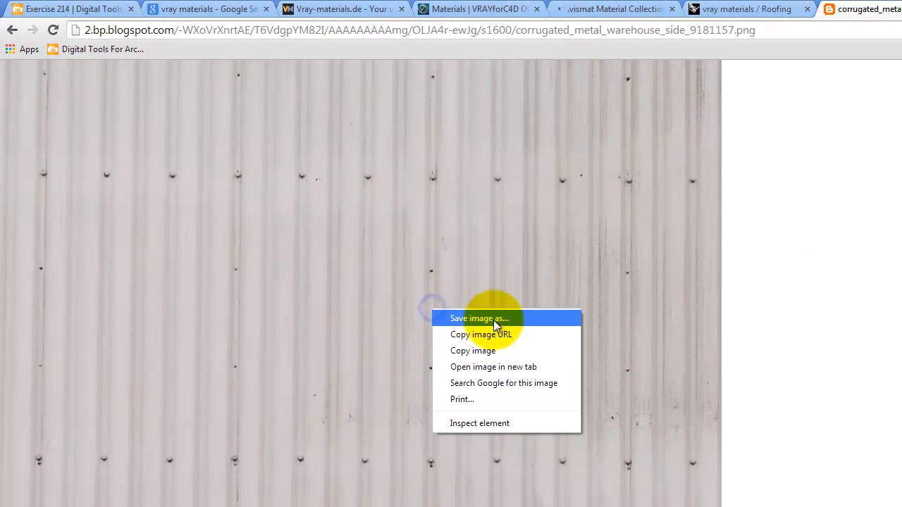
pyautogui.click(479, 319)
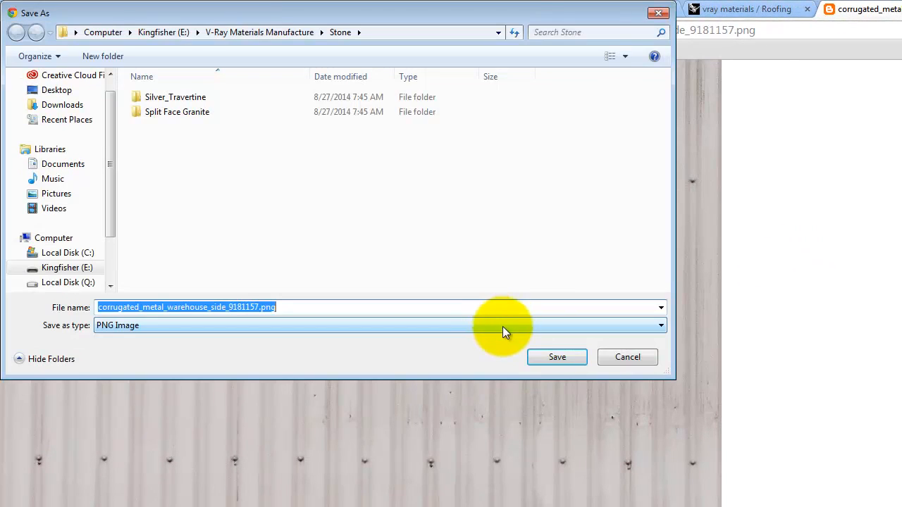
pyautogui.click(280, 35)
pyautogui.click(158, 130)
pyautogui.doubleClick(158, 130)
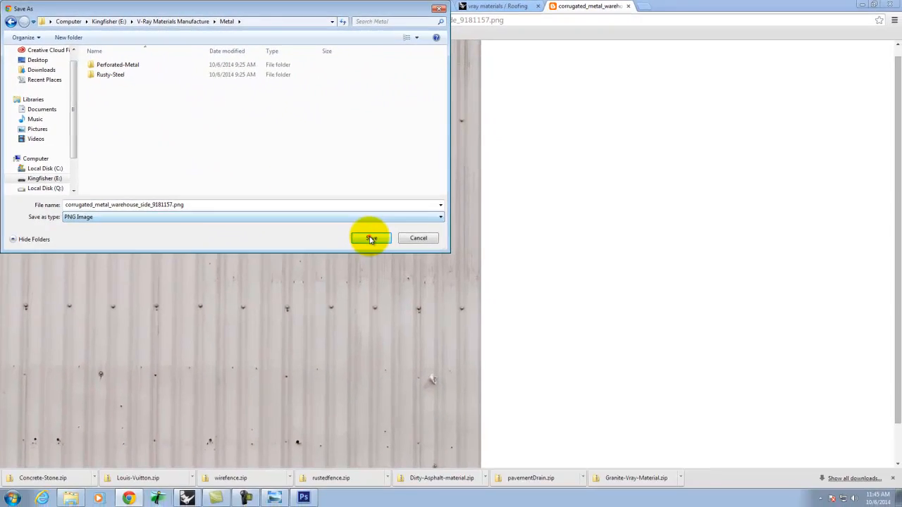
pyautogui.click(557, 357)
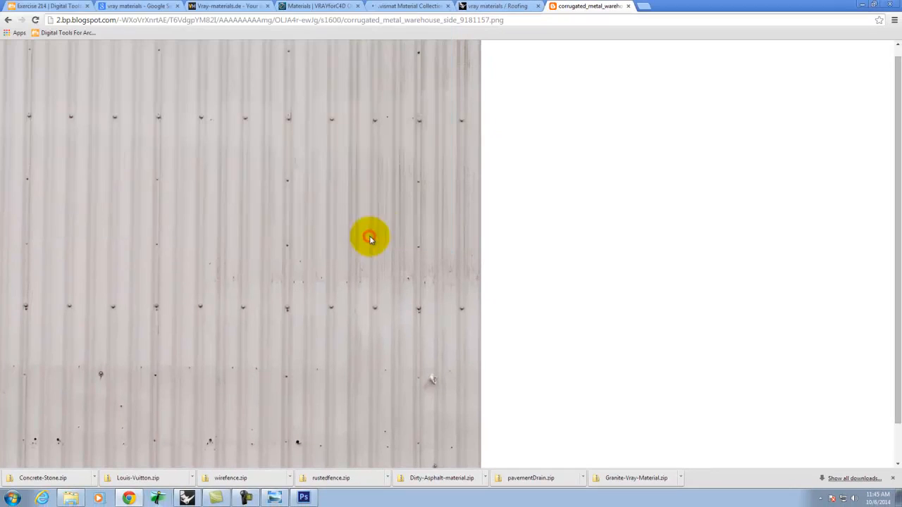
# Switch to Photoshop and open corrugated_metal_warehouse_side_9181157.png from the Metal folder of V-Ray Materials Manufacture on Kingfisher (E:).
pyautogui.click(865, 6)
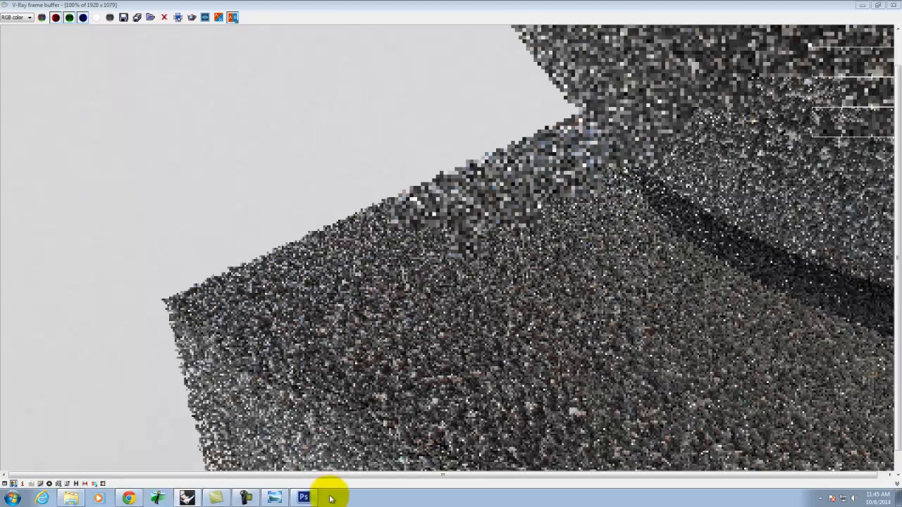
pyautogui.click(304, 499)
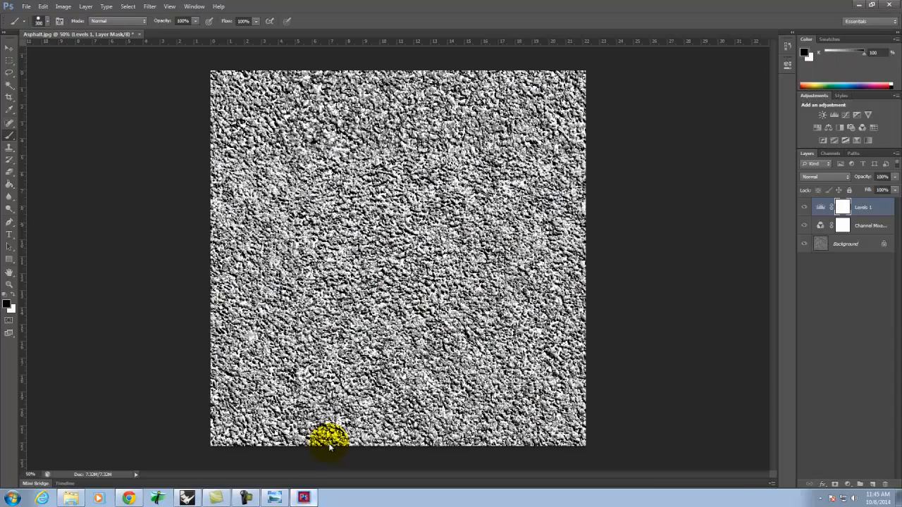
pyautogui.click(26, 7)
pyautogui.click(42, 28)
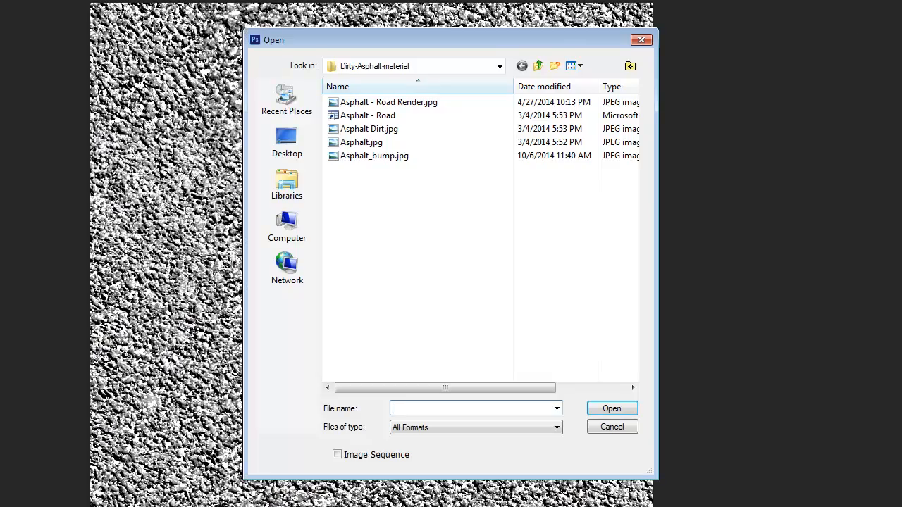
pyautogui.click(389, 66)
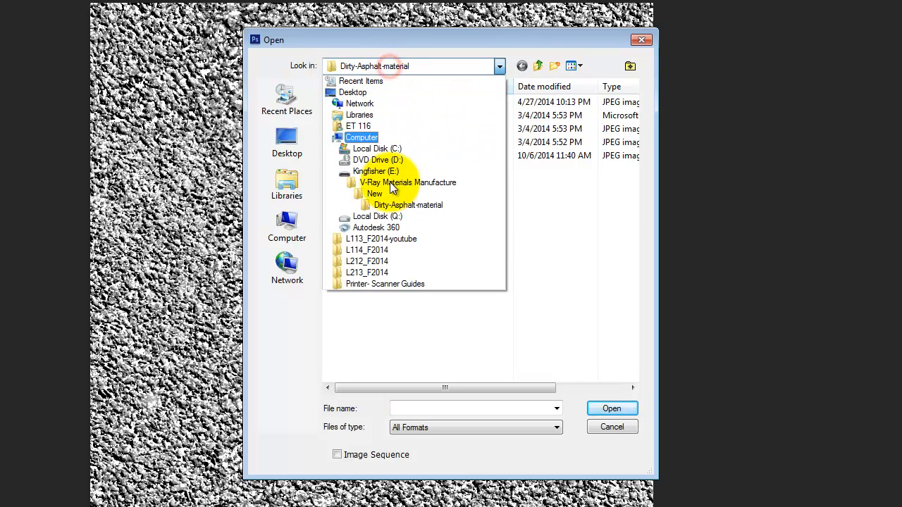
pyautogui.click(381, 174)
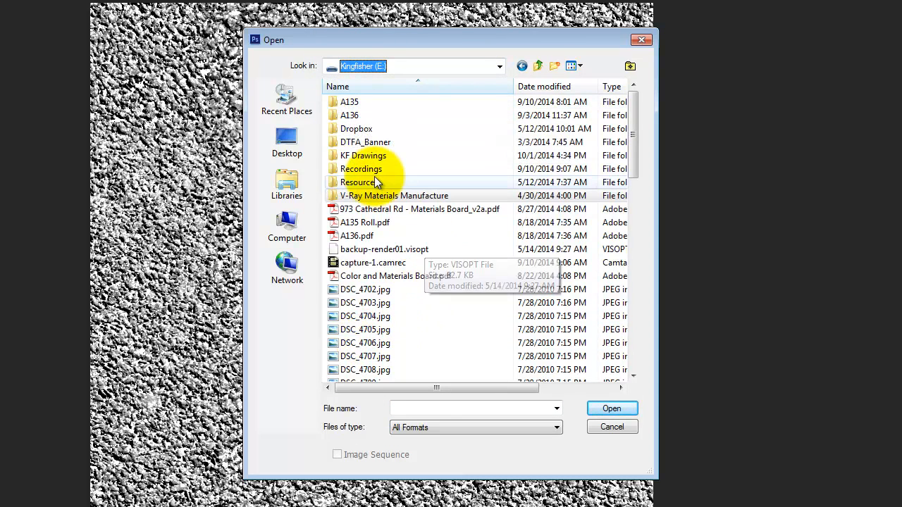
pyautogui.doubleClick(369, 193)
pyautogui.doubleClick(356, 128)
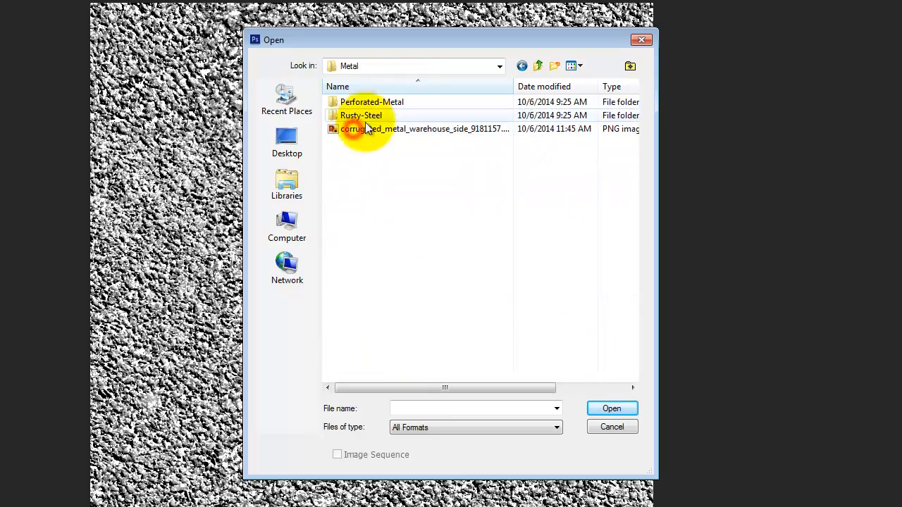
pyautogui.click(380, 132)
pyautogui.click(611, 408)
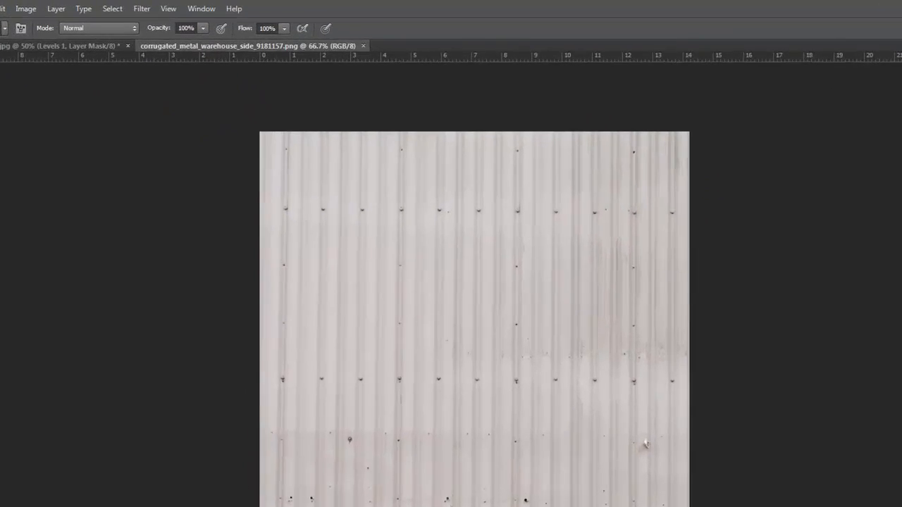
# Try to enlarge the canvas around the locked background, with a width of 30 inches.
pyautogui.click(61, 7)
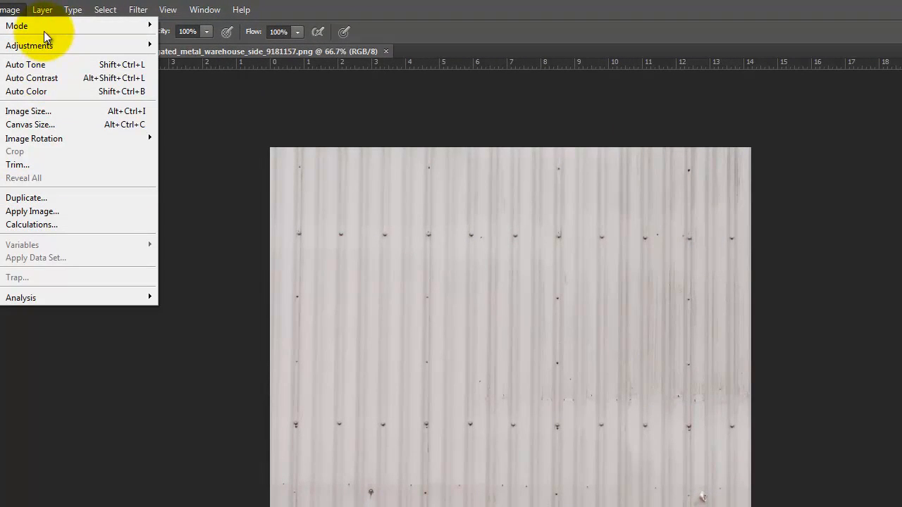
pyautogui.moveTo(27, 46)
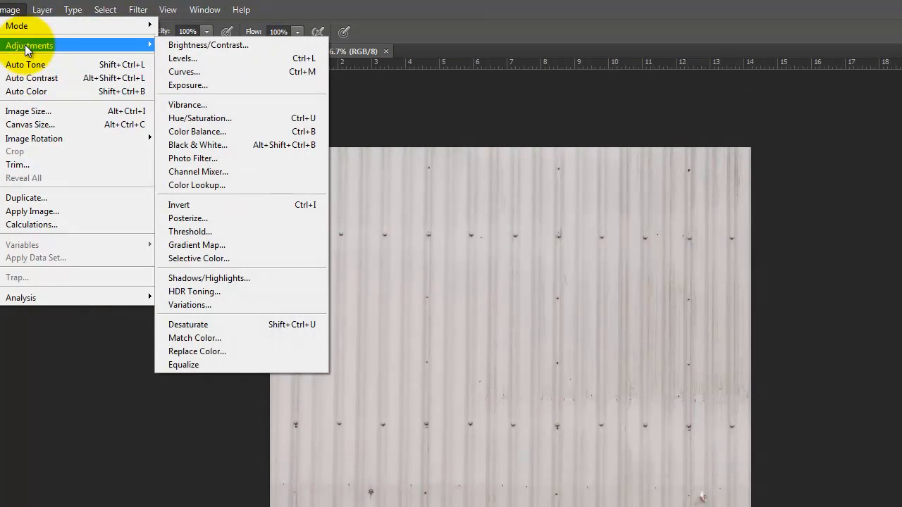
pyautogui.click(33, 124)
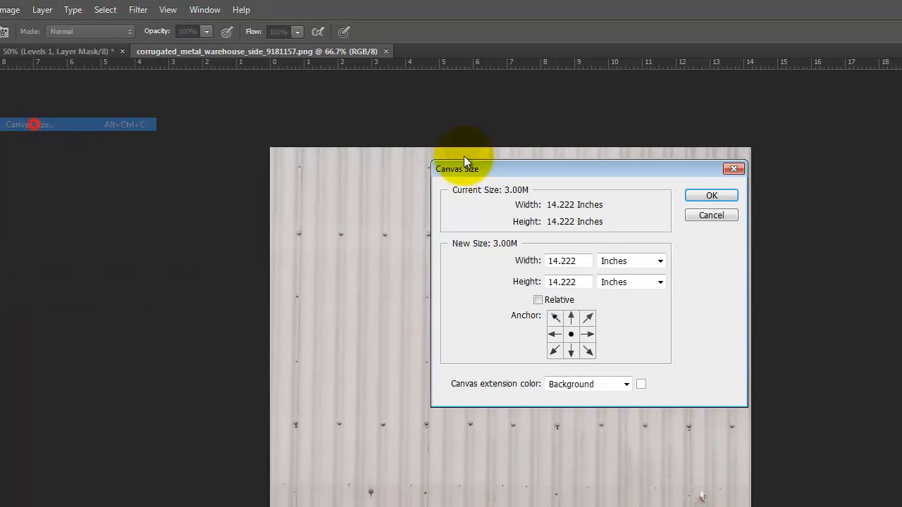
pyautogui.doubleClick(570, 260)
pyautogui.write('30')
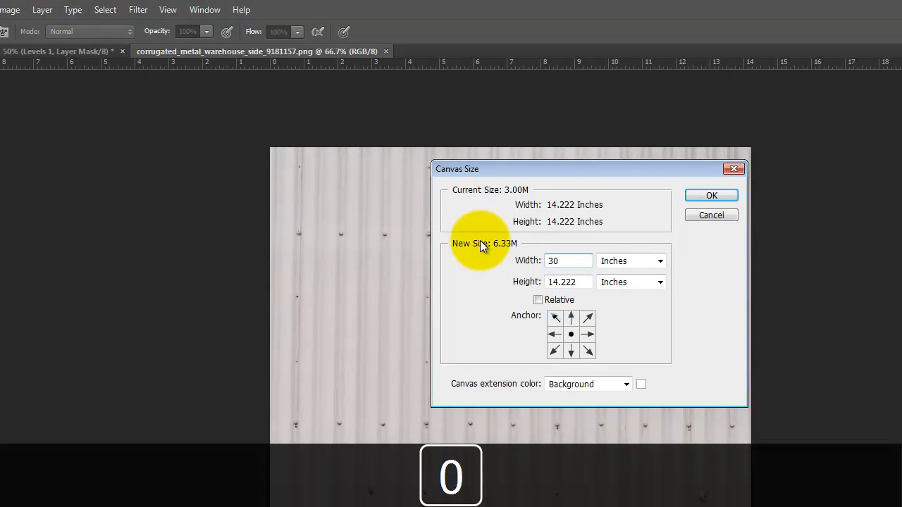
pyautogui.press('Tab')
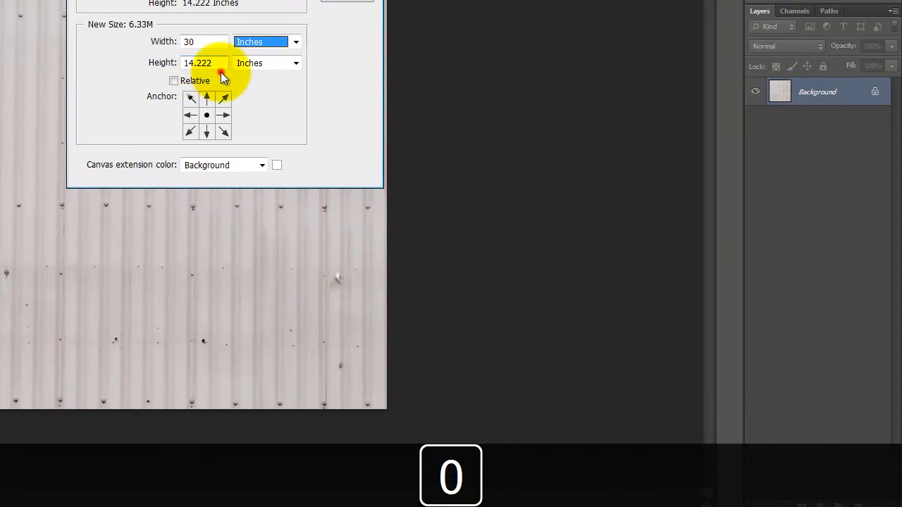
pyautogui.doubleClick(221, 68)
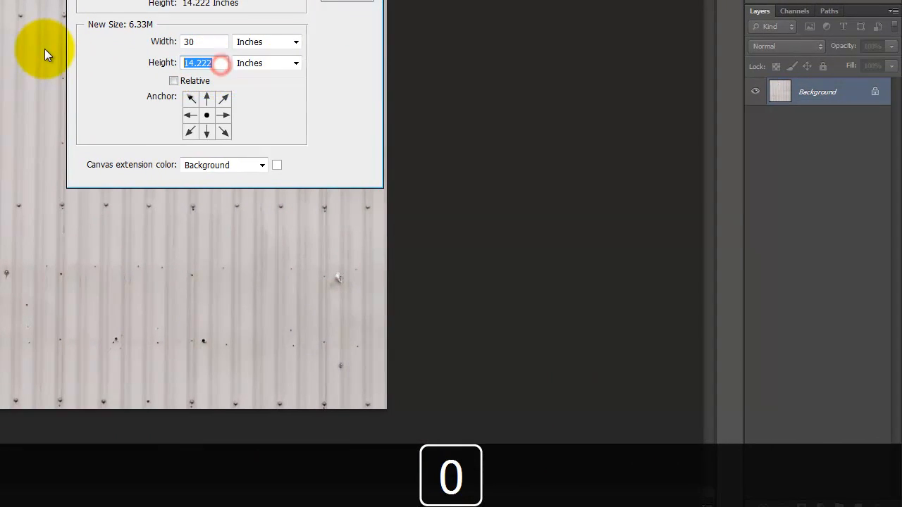
pyautogui.click(368, 0)
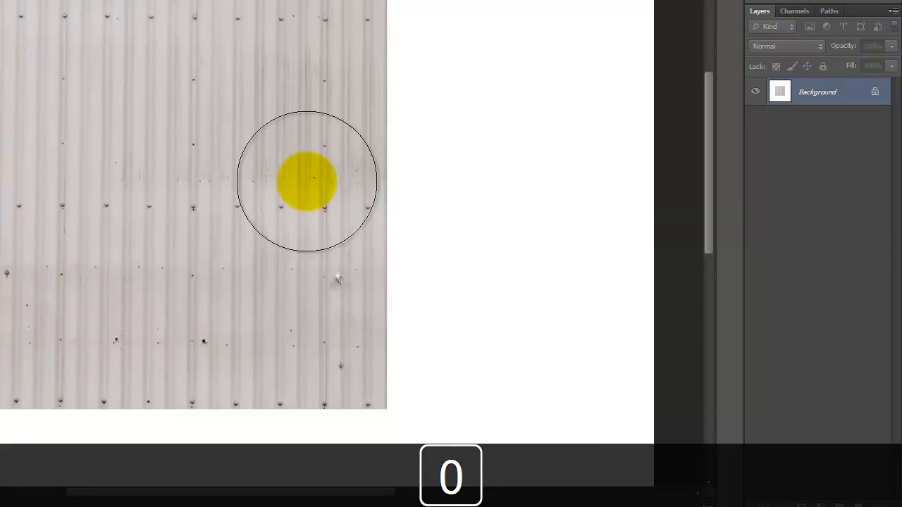
pyautogui.hotkey('ctrl', 'z')
# Convert the background into a regular layer and enlarge the canvas to 30 by 30 inches.
pyautogui.rightClick(827, 94)
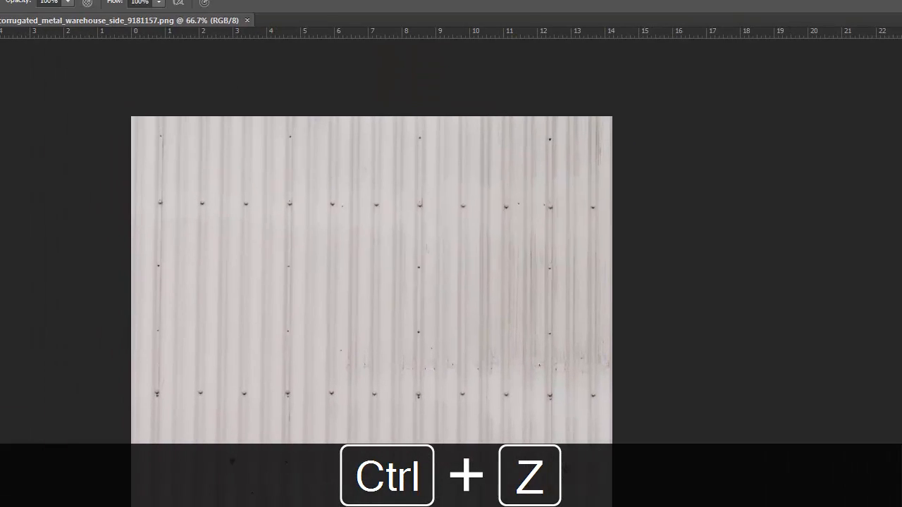
pyautogui.click(563, 208)
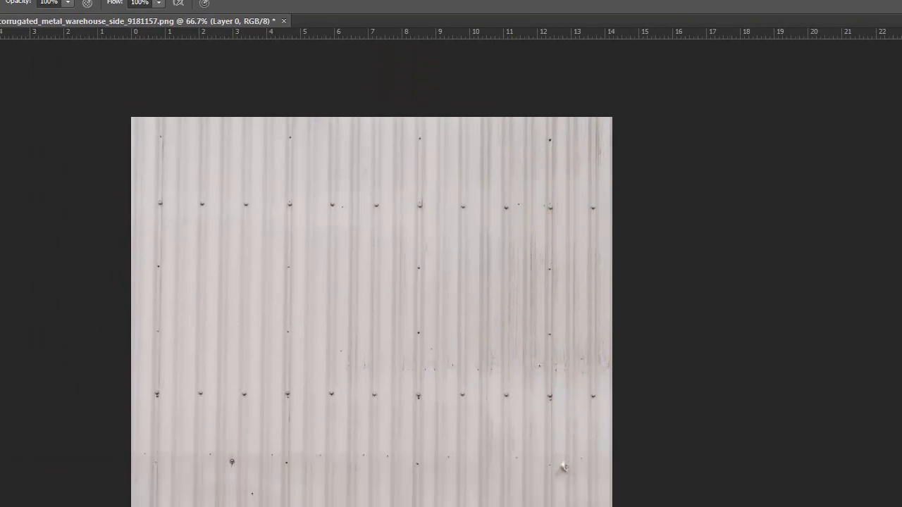
pyautogui.click(0, 0)
pyautogui.click(4, 94)
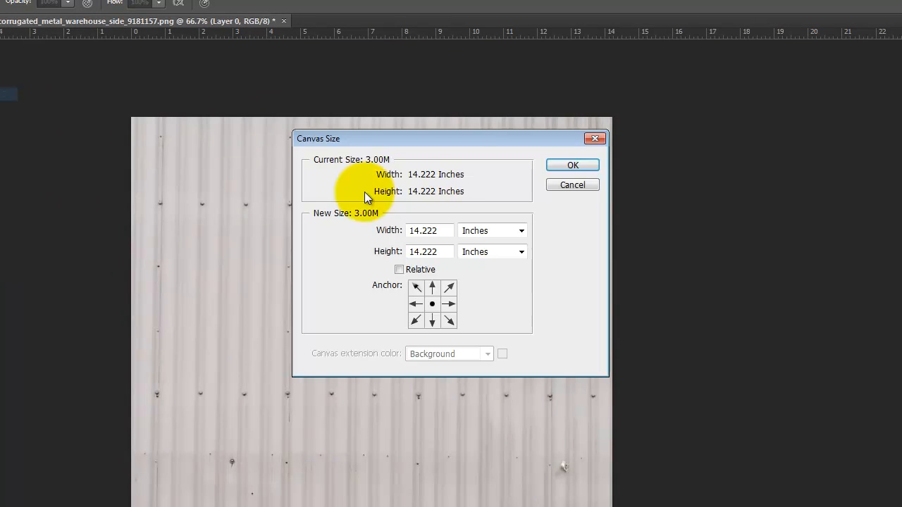
pyautogui.moveTo(438, 229); pyautogui.dragTo(269, 201)
pyautogui.write('30')
pyautogui.press('Tab')
pyautogui.press('Tab')
pyautogui.write('30')
pyautogui.press('Tab')
pyautogui.click(571, 164)
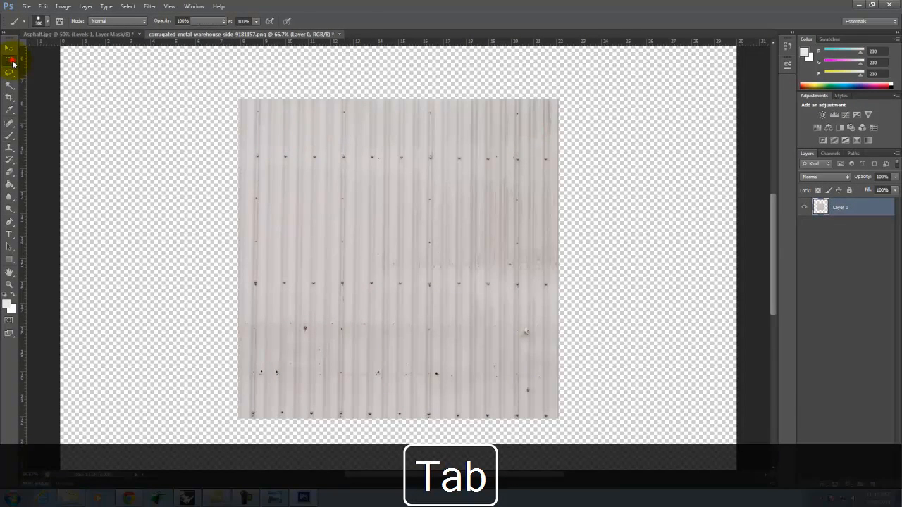
# Select an area enclosing the whole metal texture with a rectangular marquee and copy it.
pyautogui.click(11, 61)
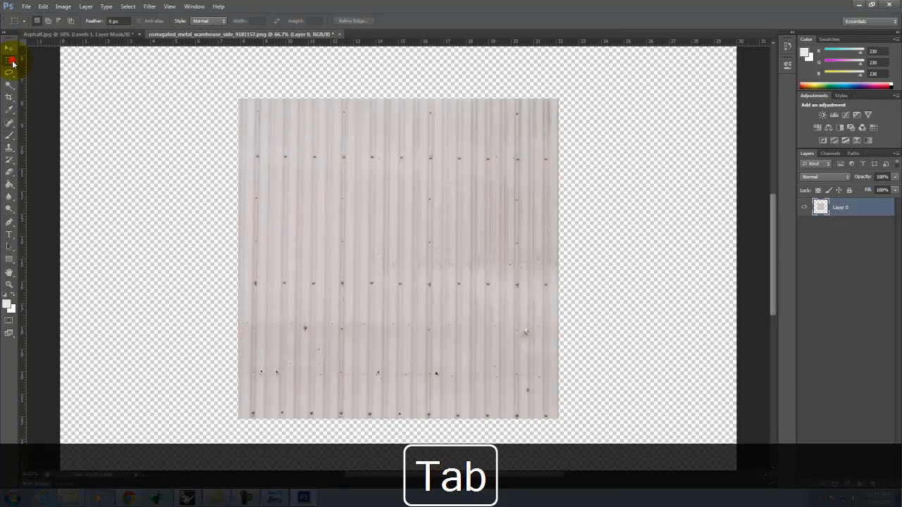
pyautogui.moveTo(211, 79); pyautogui.dragTo(618, 447)
pyautogui.hotkey('ctrl', 'c')
# Paste a copy of the metal texture and align it against the original's left edge.
pyautogui.hotkey('ctrl', 'v')
pyautogui.keyDown('ctrl'); pyautogui.moveTo(388, 200); pyautogui.dragTo(403, 207); pyautogui.keyUp('ctrl')
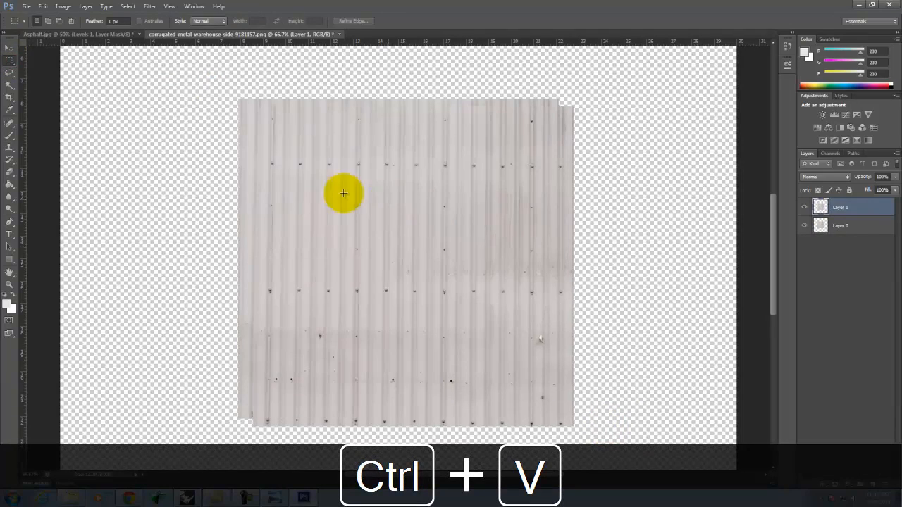
pyautogui.click(9, 48)
pyautogui.moveTo(458, 238); pyautogui.dragTo(123, 229)
# Paste two more texture copies, placing one above the original and one above the left copy, and examine the seams.
pyautogui.hotkey('ctrl', 'v')
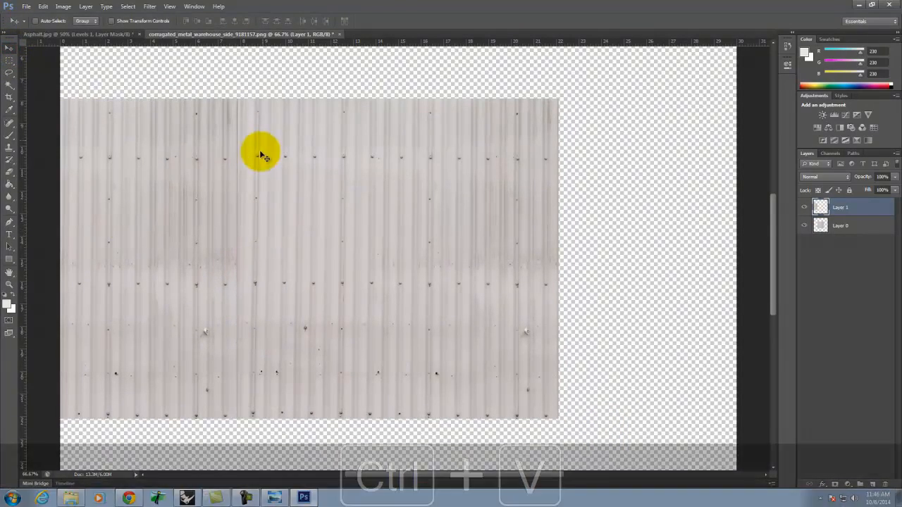
pyautogui.moveTo(458, 297); pyautogui.dragTo(379, 174)
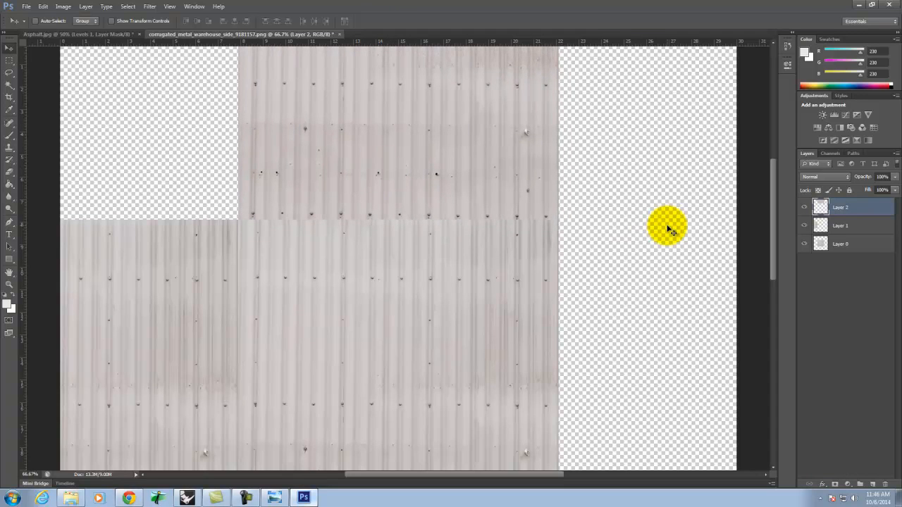
pyautogui.hotkey('ctrl', 'v')
pyautogui.moveTo(455, 187); pyautogui.dragTo(465, 244)
pyautogui.moveTo(135, 28); pyautogui.dragTo(151, 76)
pyautogui.scroll(-5, 394, 177)
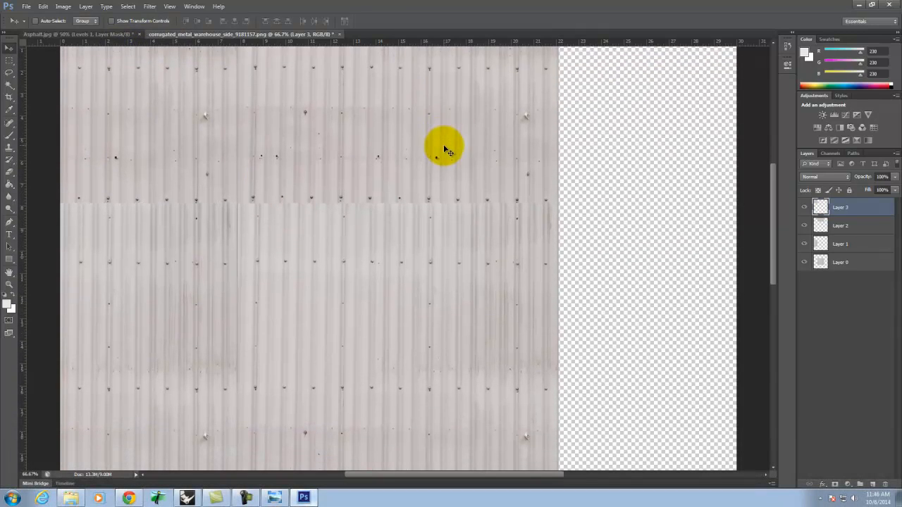
pyautogui.scroll(-3, 445, 150)
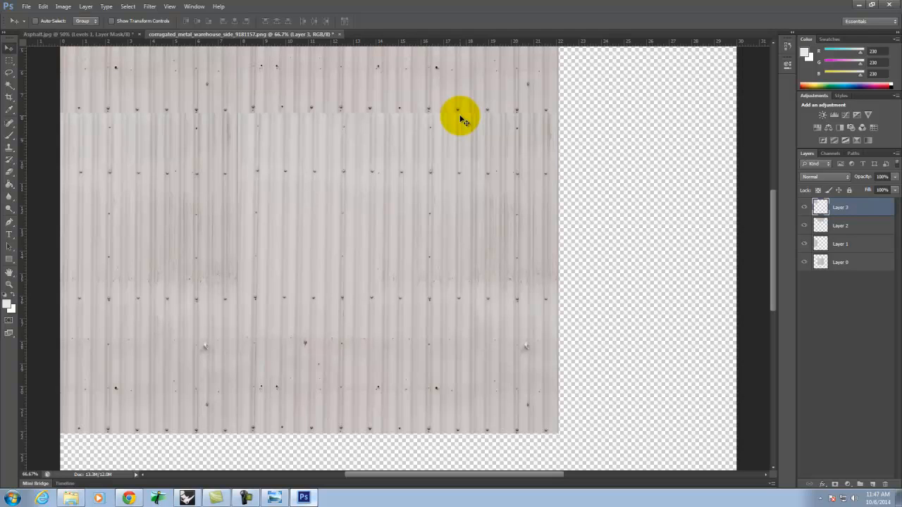
# Undo the pasting and moving of the three texture copies.
pyautogui.hotkey('ctrl', 'alt', 'z')
pyautogui.hotkey('ctrl', 'alt', 'z')
pyautogui.hotkey('ctrl', 'alt', 'z')
pyautogui.hotkey('ctrl', 'alt', 'z')
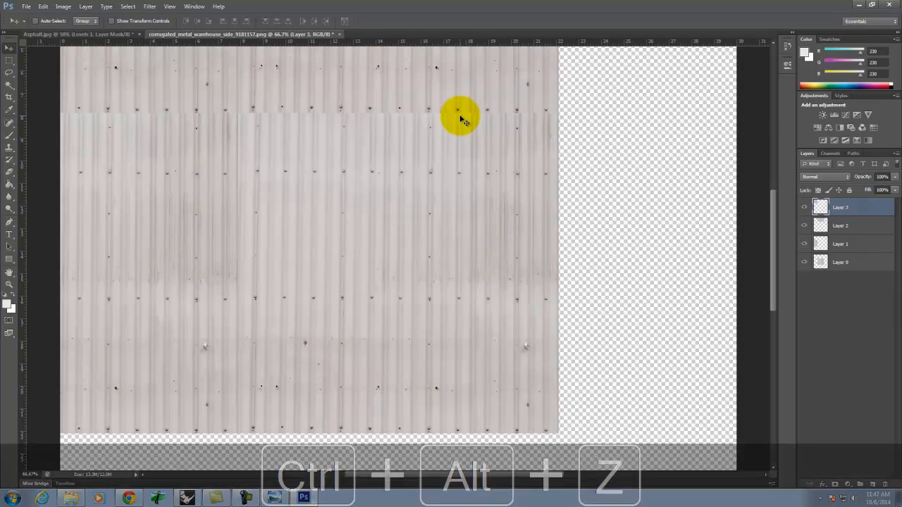
pyautogui.hotkey('ctrl', 'alt', 'z')
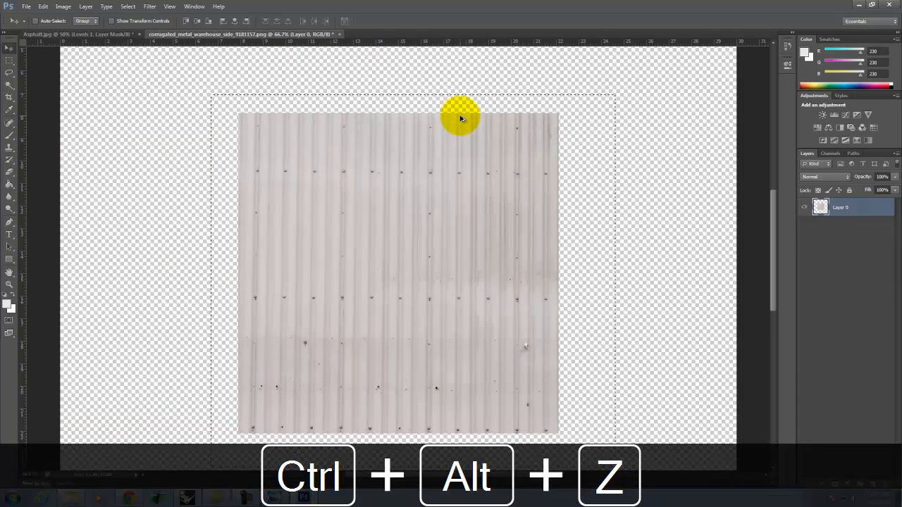
# Undo the canvas enlargement and place a vertical guide along a rib near the metal sheet's right side, comparing the ribs down to the bottom.
pyautogui.hotkey('ctrl', 'alt', 'z')
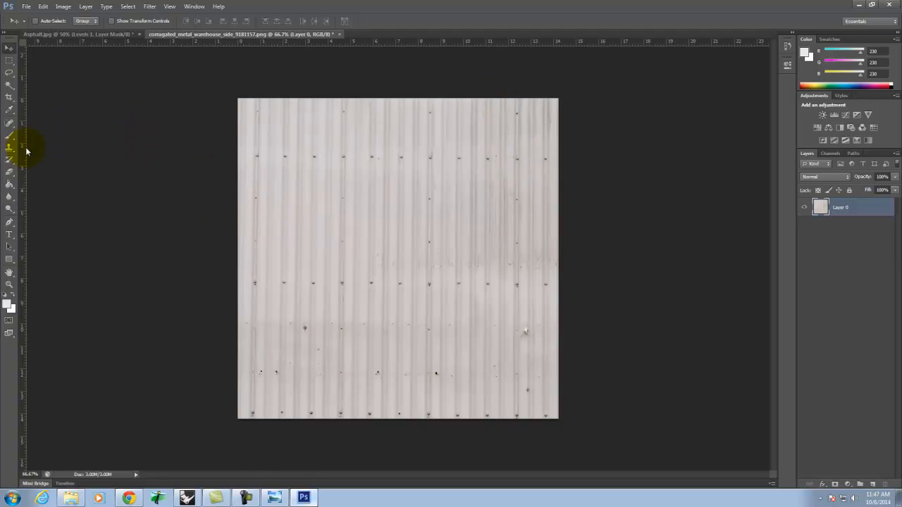
pyautogui.moveTo(24, 152); pyautogui.dragTo(491, 148)
pyautogui.hotkey('ctrl', '=')
pyautogui.hotkey('ctrl', '=')
pyautogui.hotkey('ctrl', '=')
pyautogui.press('space')
pyautogui.moveTo(547, 78); pyautogui.dragTo(223, 364)
pyautogui.moveTo(414, 188); pyautogui.dragTo(440, 419)
pyautogui.moveTo(310, 274); pyautogui.dragTo(308, 275)
pyautogui.scroll(-3, 334, 215)
pyautogui.scroll(-10, 336, 232)
pyautogui.scroll(-10, 328, 300)
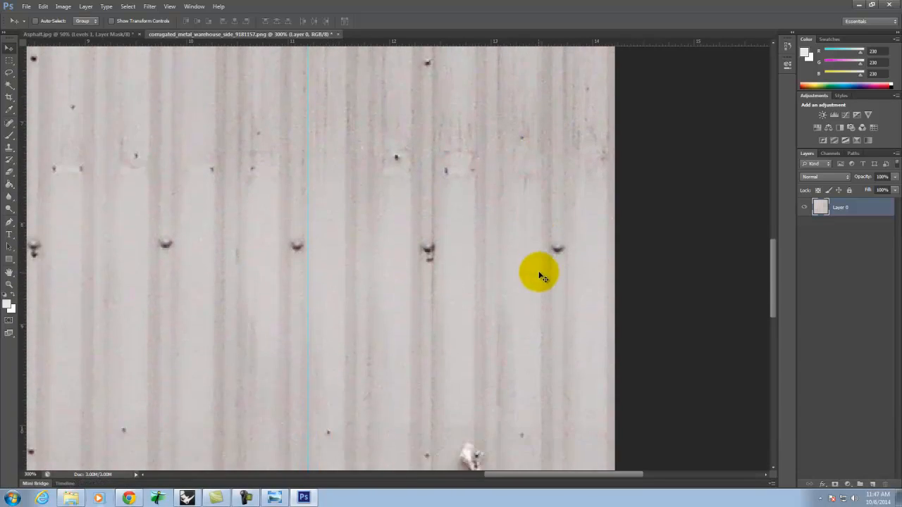
pyautogui.scroll(-9, 539, 276)
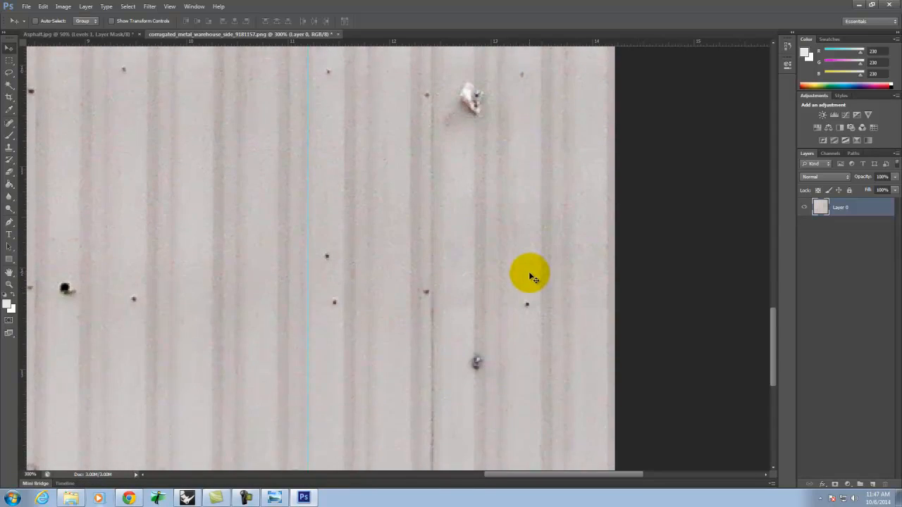
pyautogui.scroll(-3, 532, 277)
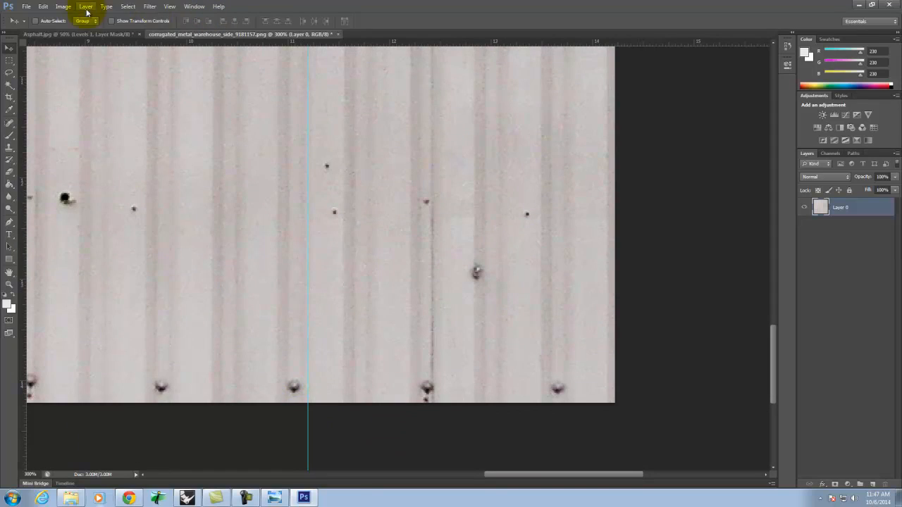
# Start a Skew transform on the metal layer and shift its bottom-right corner slightly outward, about 0.26°.
pyautogui.click(43, 6)
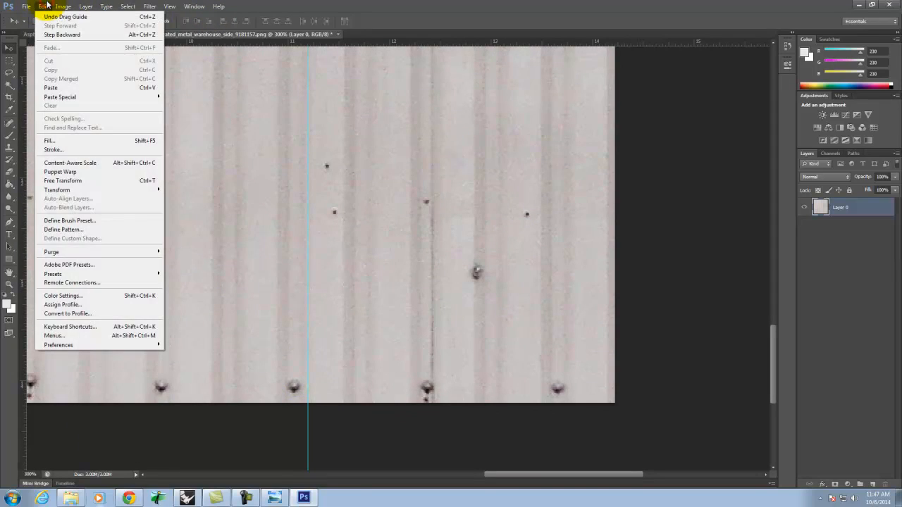
pyautogui.moveTo(71, 190)
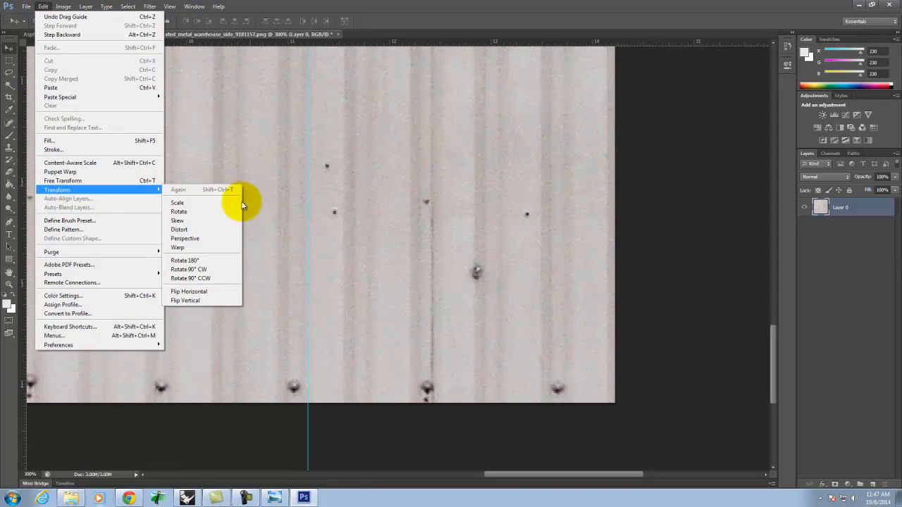
pyautogui.click(225, 222)
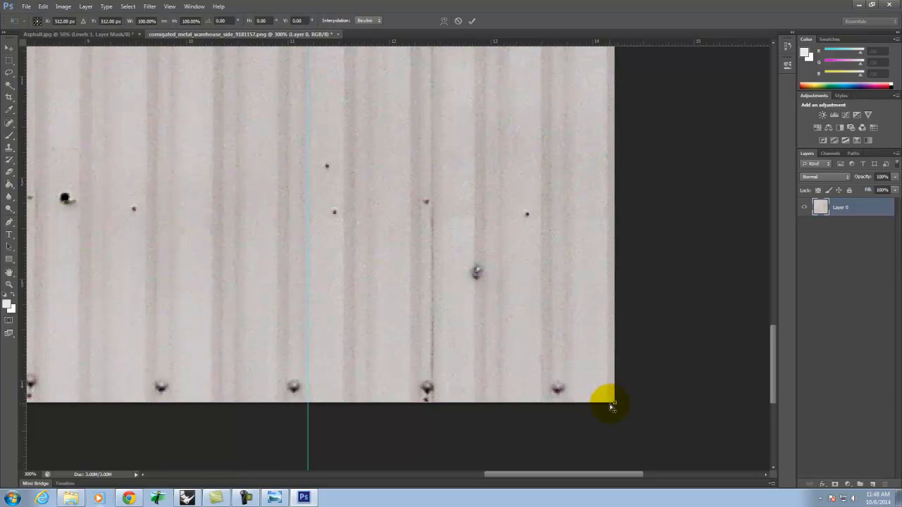
pyautogui.moveTo(614, 403); pyautogui.dragTo(620, 403)
pyautogui.scroll(1, 321, 202)
pyautogui.scroll(5, 320, 202)
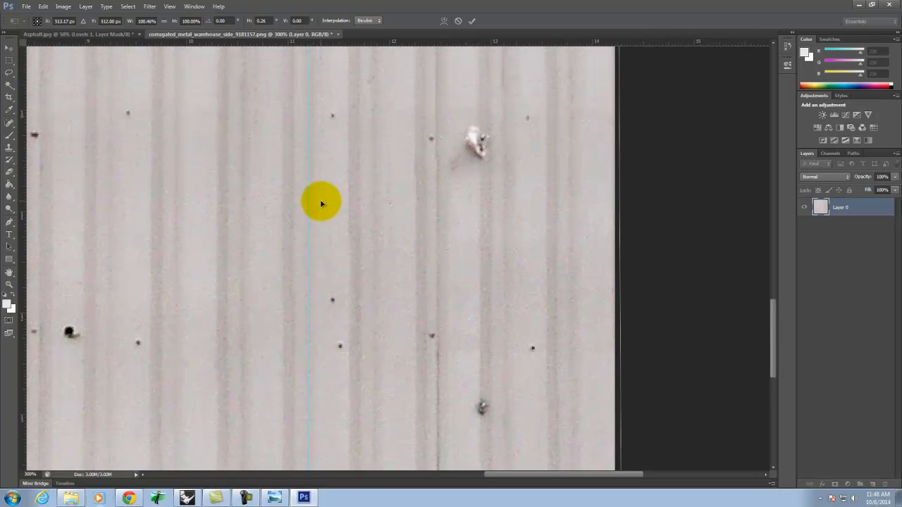
# Place a second vertical guide at about 1.6 in near the metal sheet's left side and compare the ribs against it.
pyautogui.moveTo(772, 327); pyautogui.dragTo(744, 292)
pyautogui.moveTo(439, 461); pyautogui.dragTo(107, 415)
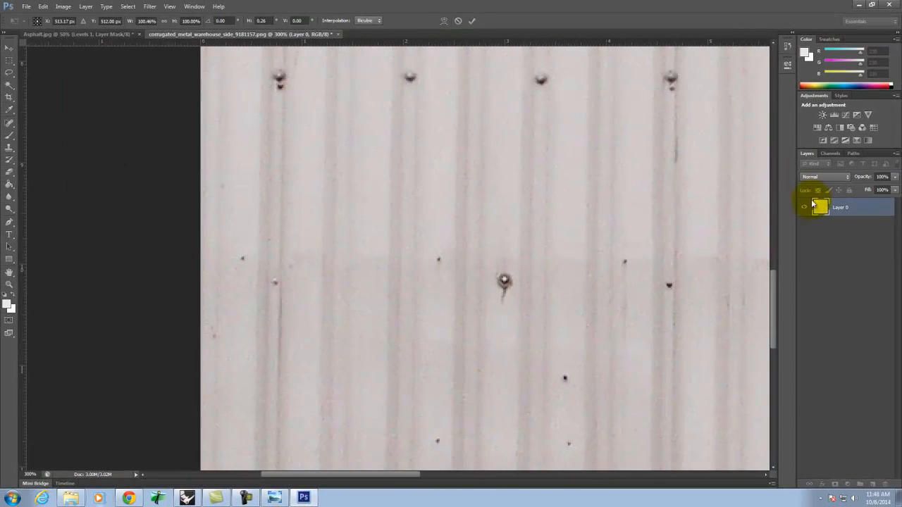
pyautogui.moveTo(772, 296); pyautogui.dragTo(774, 117)
pyautogui.moveTo(21, 141); pyautogui.dragTo(364, 134)
pyautogui.scroll(-6, 466, 155)
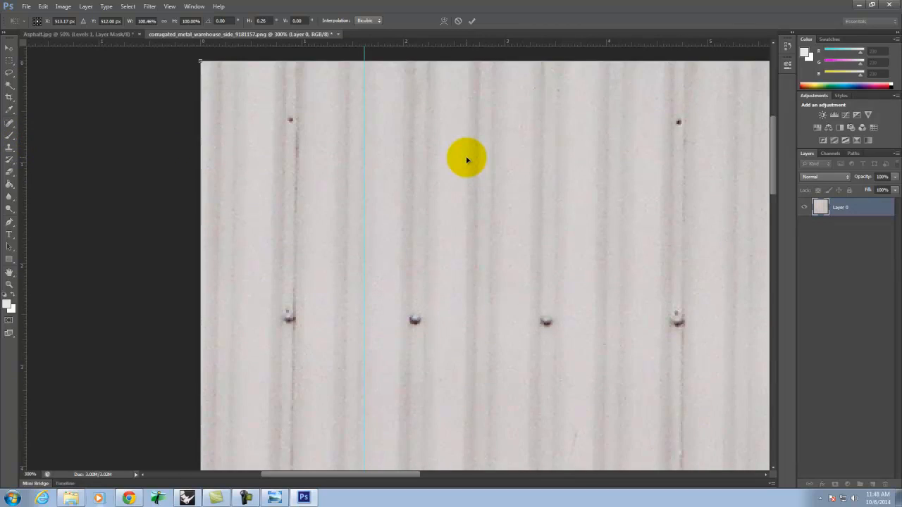
pyautogui.moveTo(772, 164); pyautogui.dragTo(784, 361)
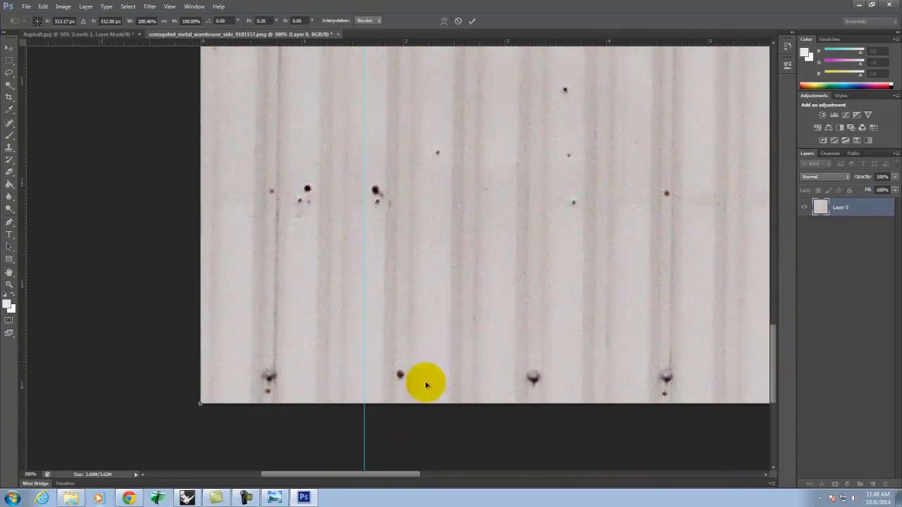
# Skew the bottom-left corner inward to about 1° and bring the bottom-right corner back to the canvas edge.
pyautogui.moveTo(201, 404); pyautogui.dragTo(226, 401)
pyautogui.press('space')
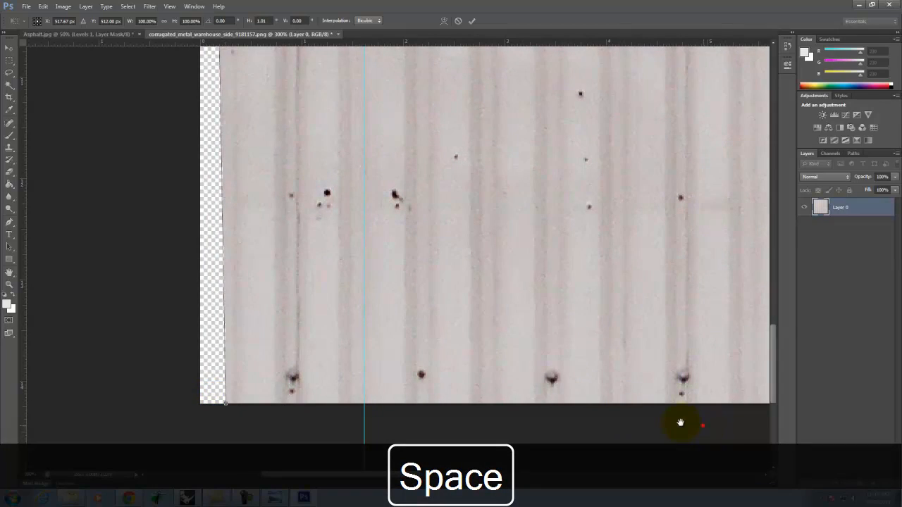
pyautogui.moveTo(702, 425); pyautogui.dragTo(345, 394)
pyautogui.moveTo(640, 394); pyautogui.dragTo(244, 374)
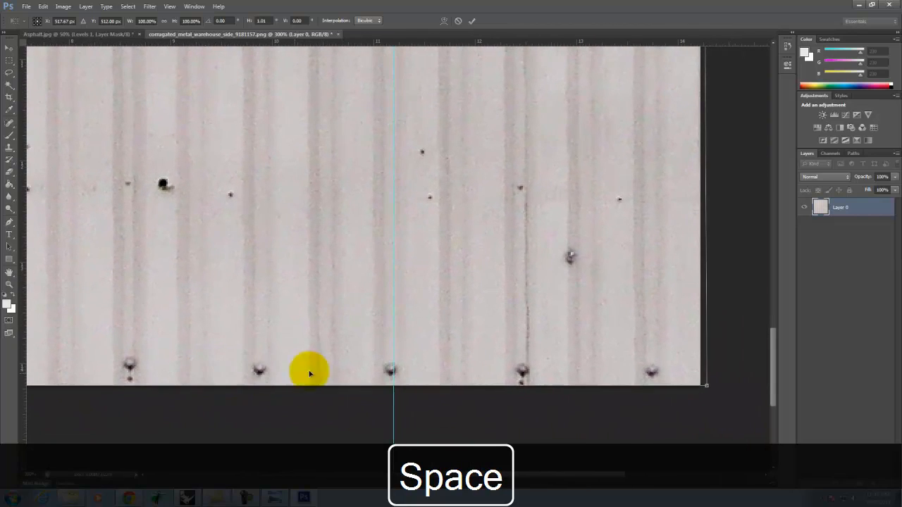
pyautogui.moveTo(707, 388); pyautogui.dragTo(702, 388)
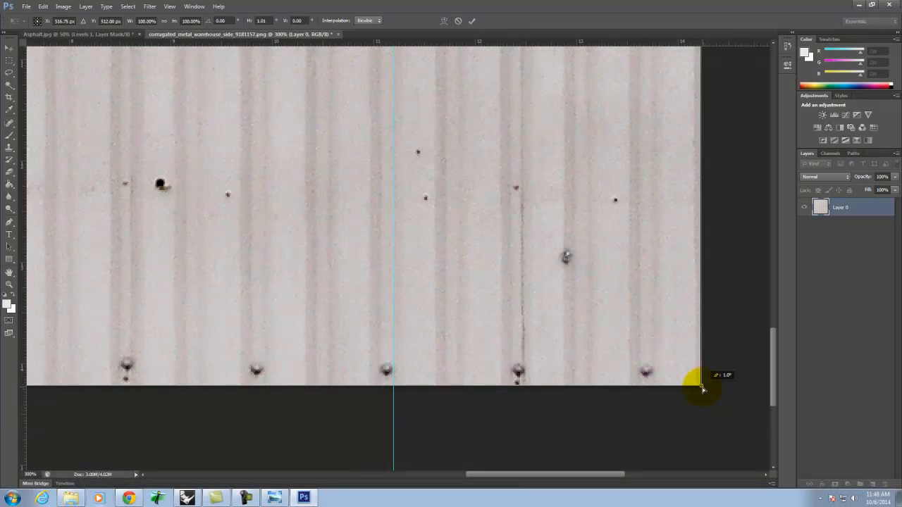
# Check the ribs along the sheet's top edge and apply the skew transformation.
pyautogui.scroll(3, 669, 255)
pyautogui.moveTo(774, 336); pyautogui.dragTo(768, 100)
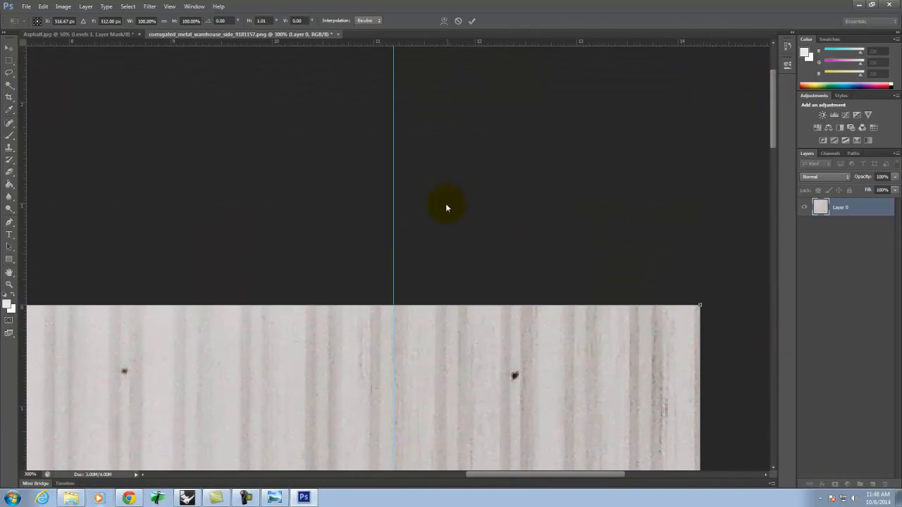
pyautogui.press('space')
pyautogui.moveTo(245, 233); pyautogui.dragTo(662, 209)
pyautogui.moveTo(150, 213); pyautogui.dragTo(448, 192)
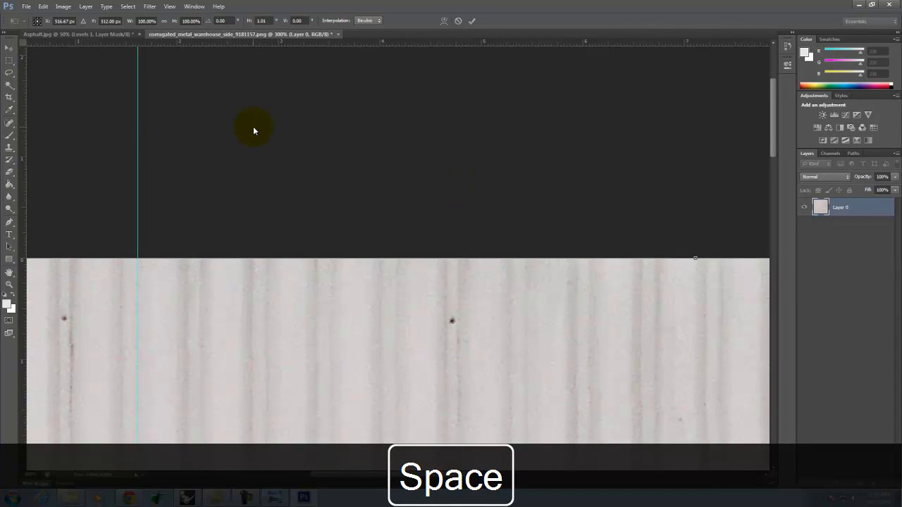
pyautogui.hotkey('ctrl', '0')
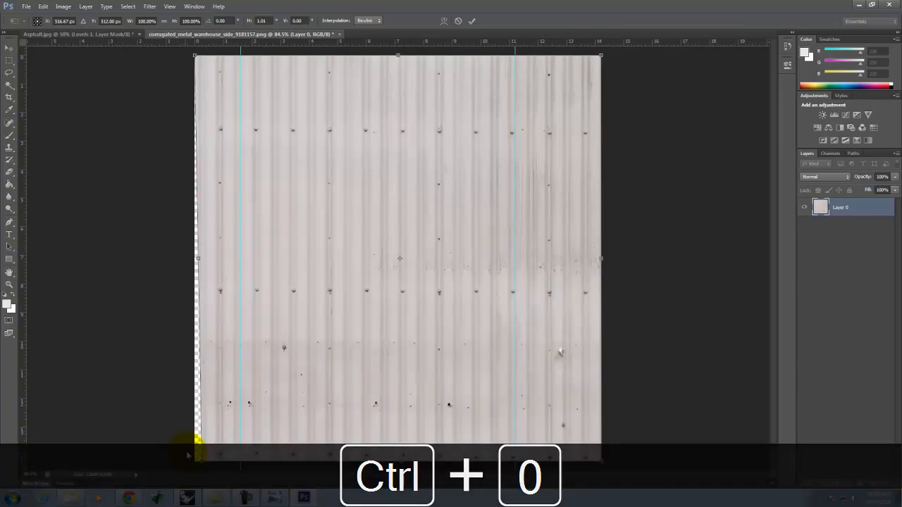
pyautogui.click(10, 59)
pyautogui.click(402, 187)
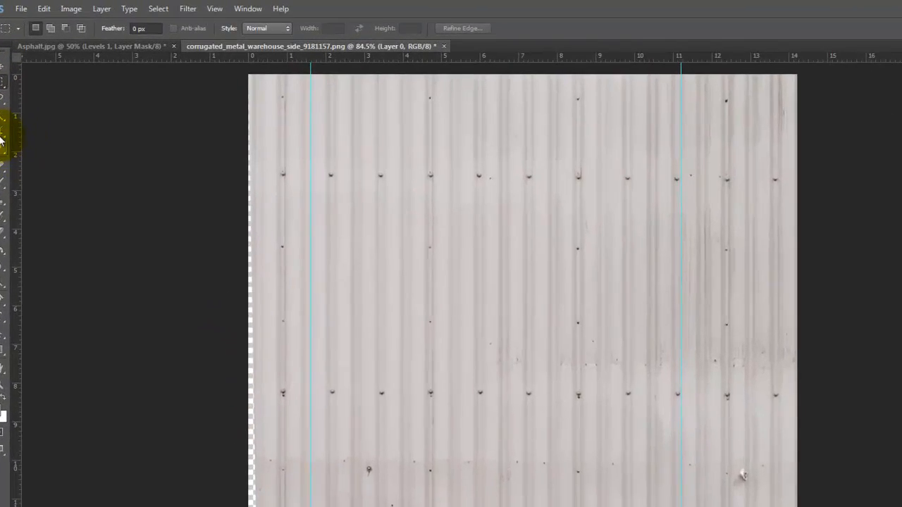
# Crop the texture to about 12.8 in wide, trimming the left strip with the transparent wedge and a thin strip at the right edge.
pyautogui.click(2, 140)
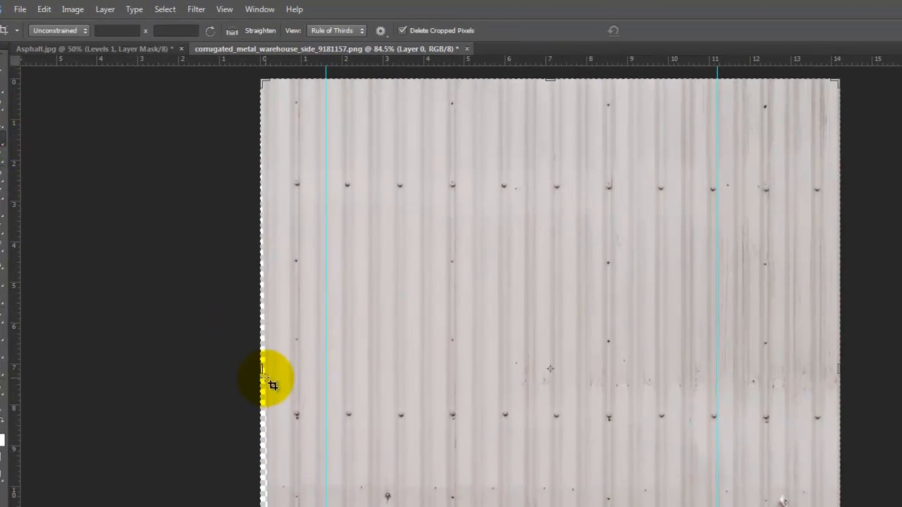
pyautogui.moveTo(264, 367); pyautogui.dragTo(284, 369)
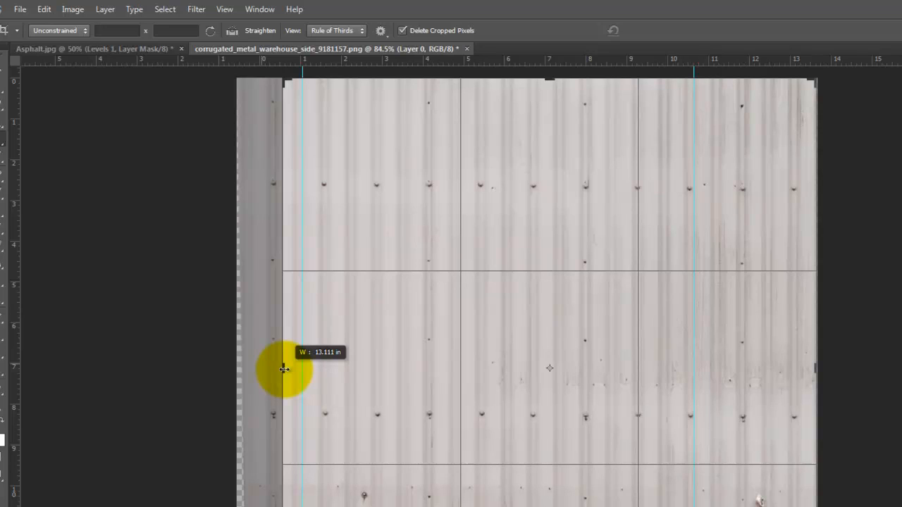
pyautogui.moveTo(284, 369)
pyautogui.mouseDown()
pyautogui.moveTo(270, 367)
pyautogui.moveTo(284, 364)
pyautogui.mouseUp()
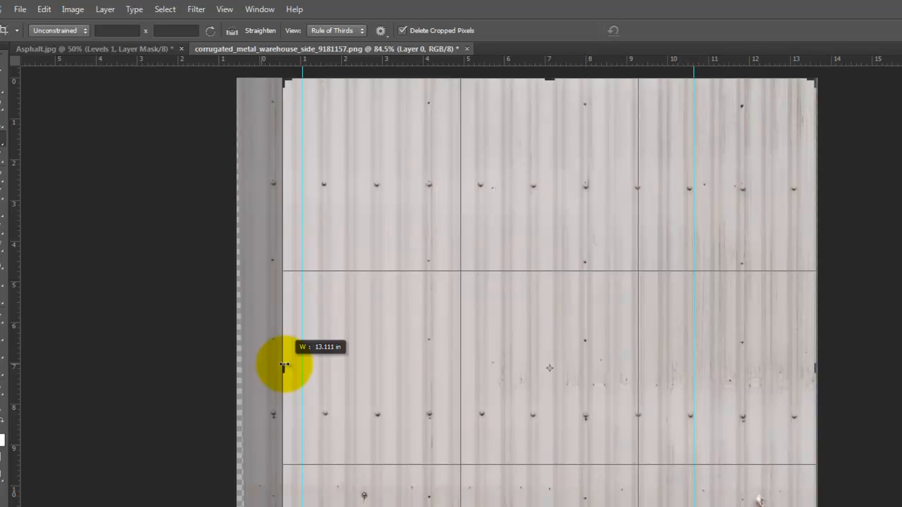
pyautogui.moveTo(815, 368); pyautogui.dragTo(808, 369)
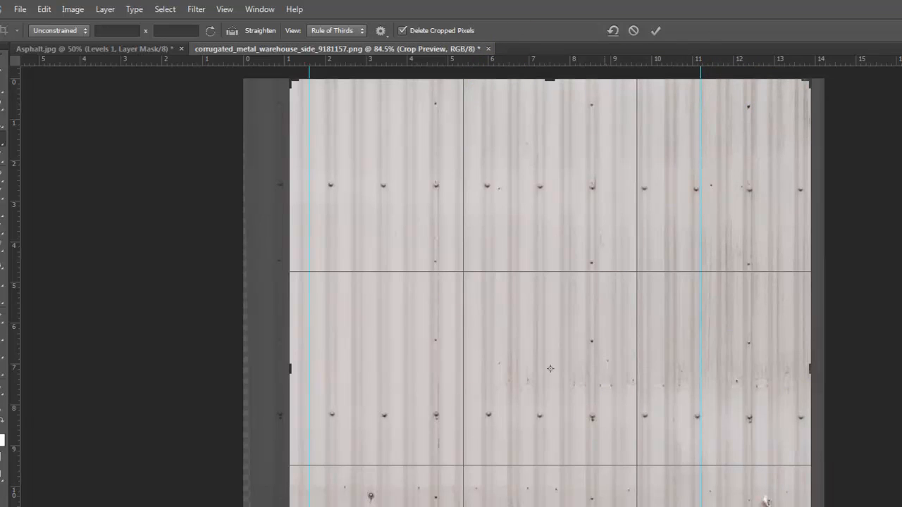
pyautogui.click(653, 30)
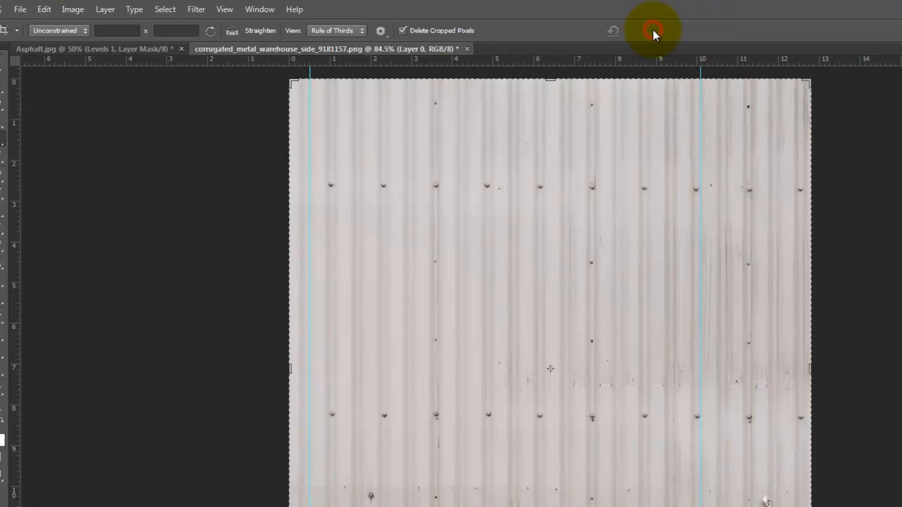
# Apply the Offset filter to the texture with 500 pixels right, 500 pixels down and Wrap Around for undefined areas.
pyautogui.click(5, 78)
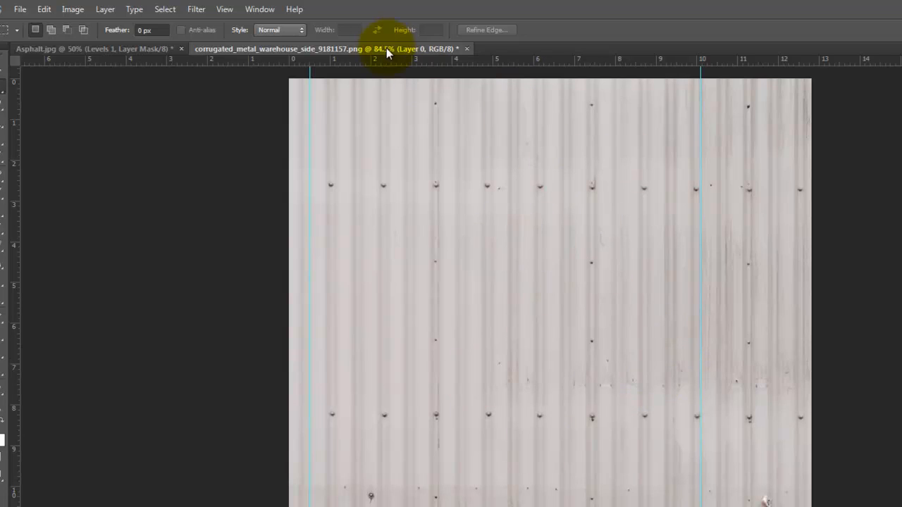
pyautogui.click(202, 10)
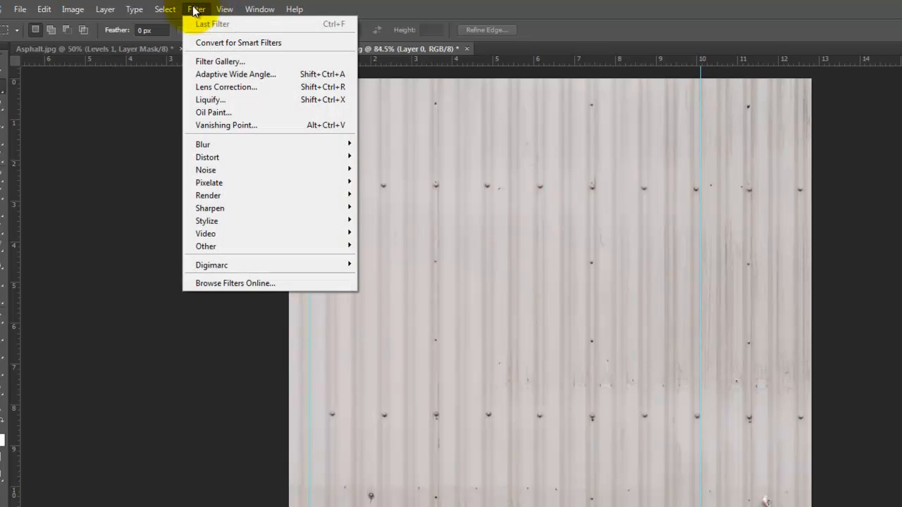
pyautogui.moveTo(290, 249)
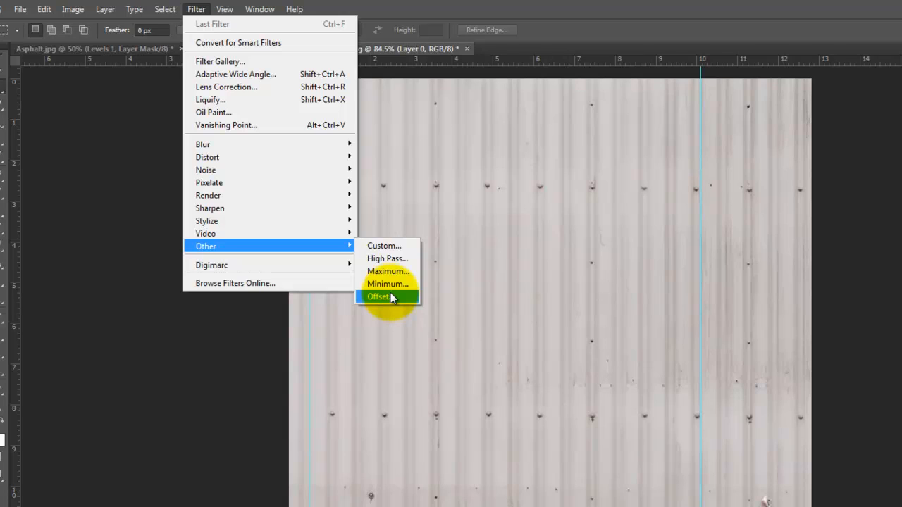
pyautogui.click(391, 296)
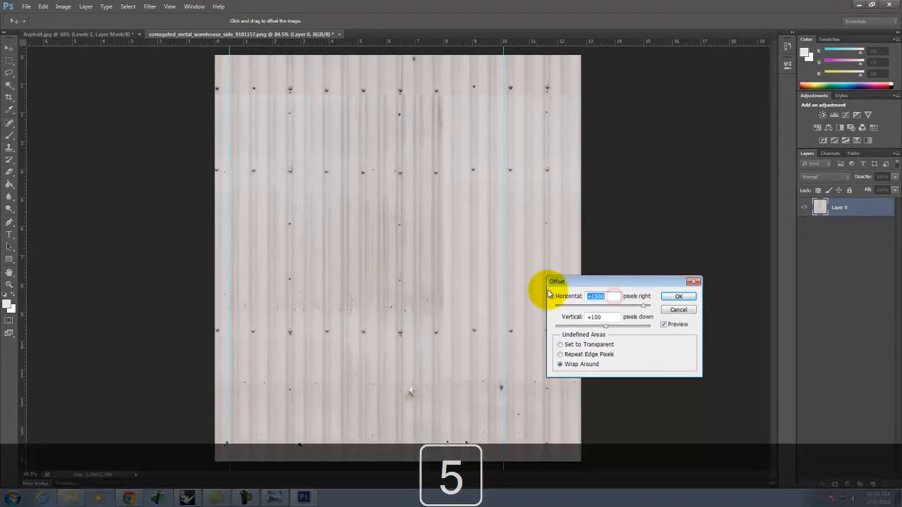
pyautogui.write('500')
pyautogui.click(607, 317)
pyautogui.write('500')
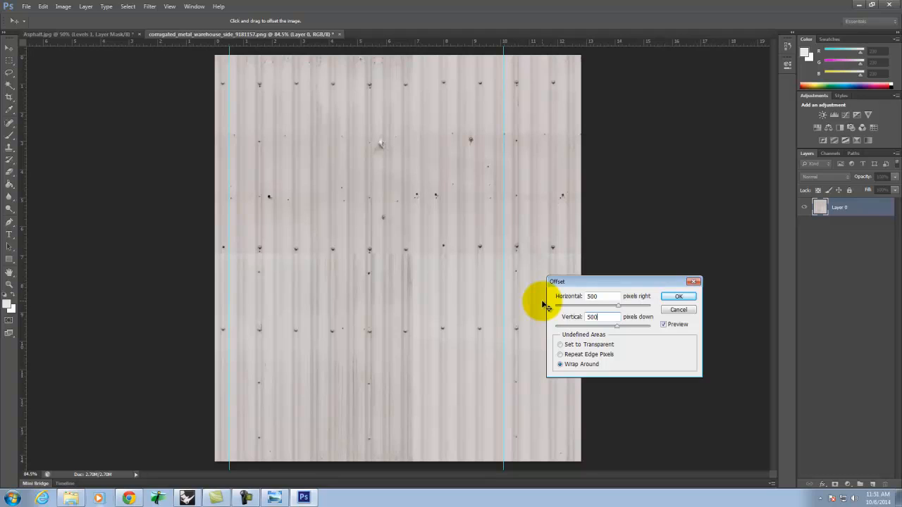
pyautogui.click(678, 296)
# Take the Clone Stamp tool and enlarge its soft brush to 20 px for retouching the horizontal seam.
pyautogui.press('m')
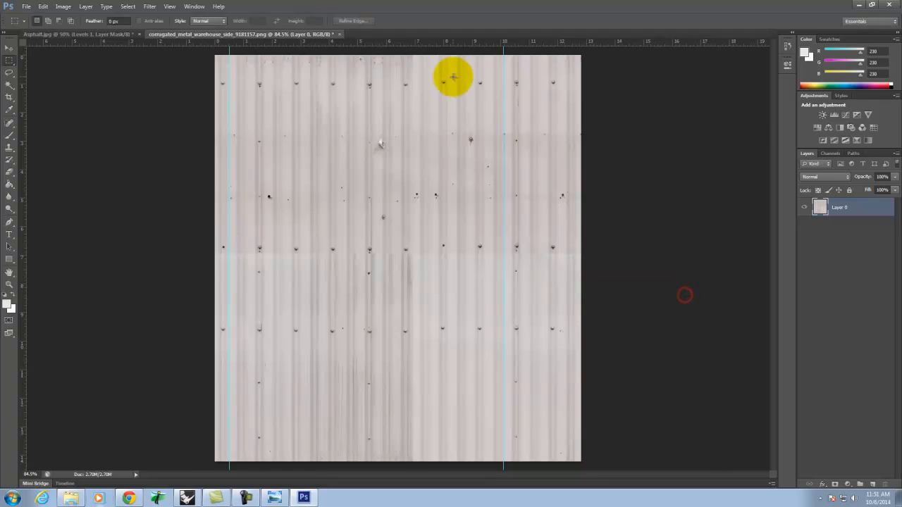
pyautogui.hotkey('ctrl', '=')
pyautogui.hotkey('ctrl', '=')
pyautogui.hotkey('ctrl', '=')
pyautogui.hotkey('ctrl', '=')
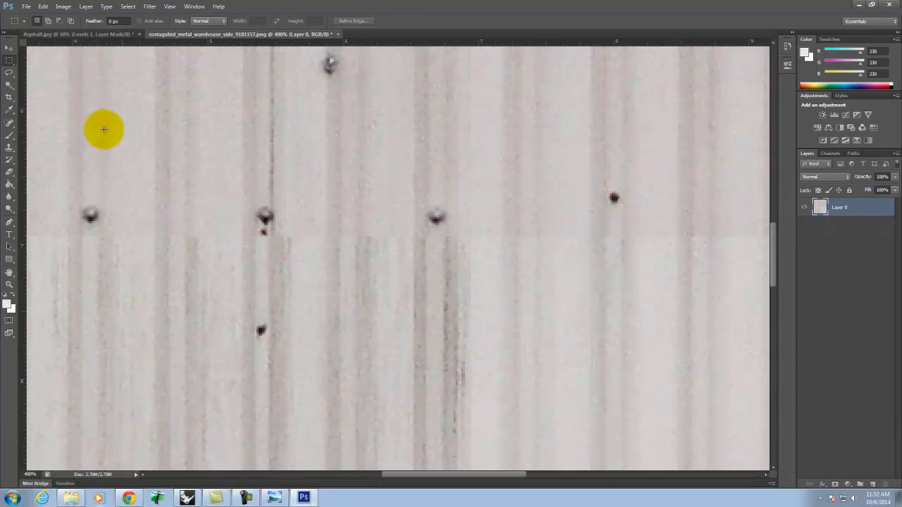
pyautogui.click(9, 148)
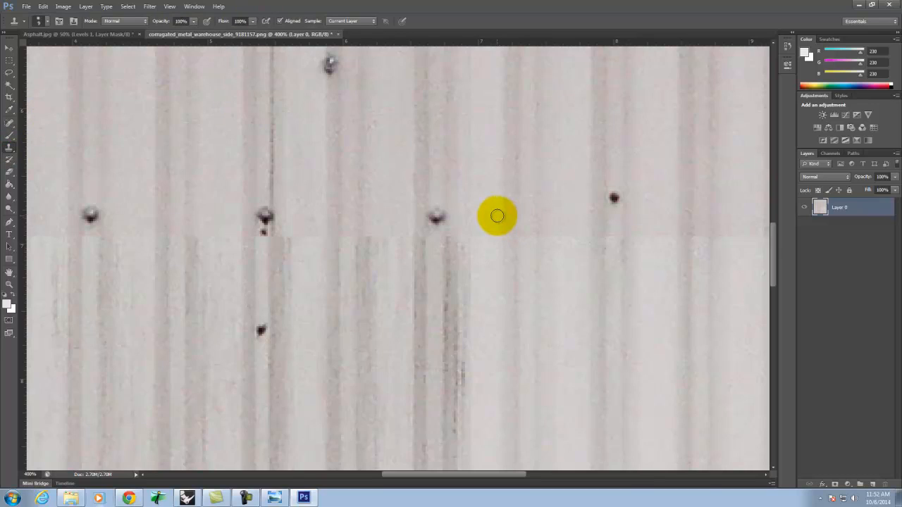
pyautogui.click(50, 21)
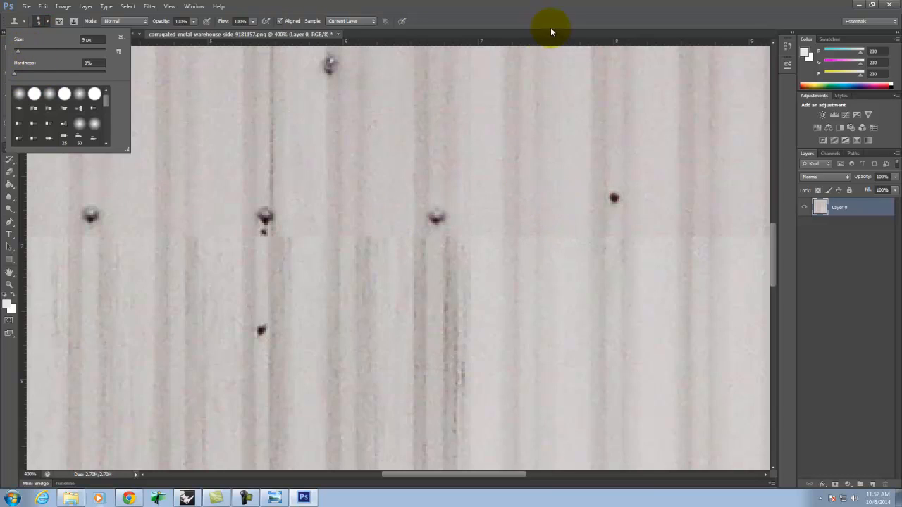
pyautogui.click(509, 4)
pyautogui.press(']')
pyautogui.press(']')
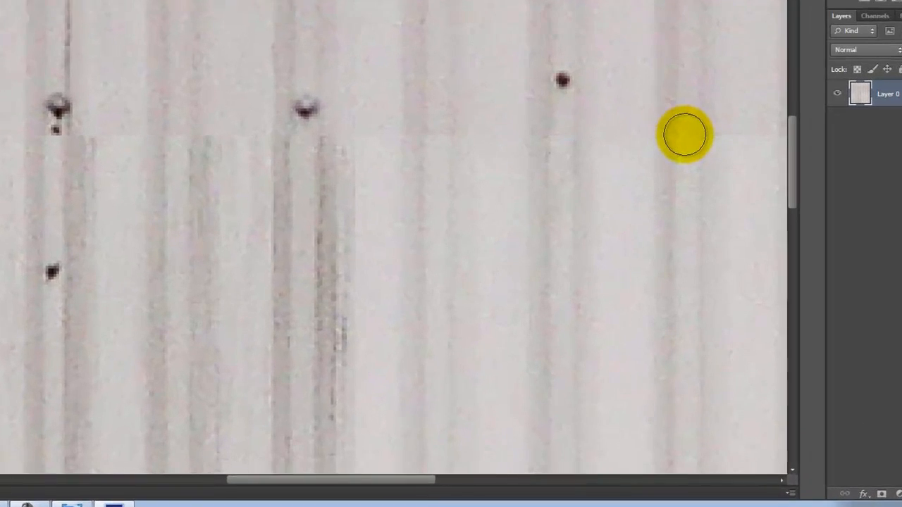
# Clone clean metal over the horizontal mid-height seam on the right half of the sheet, working toward the right vertical guide.
pyautogui.press('space')
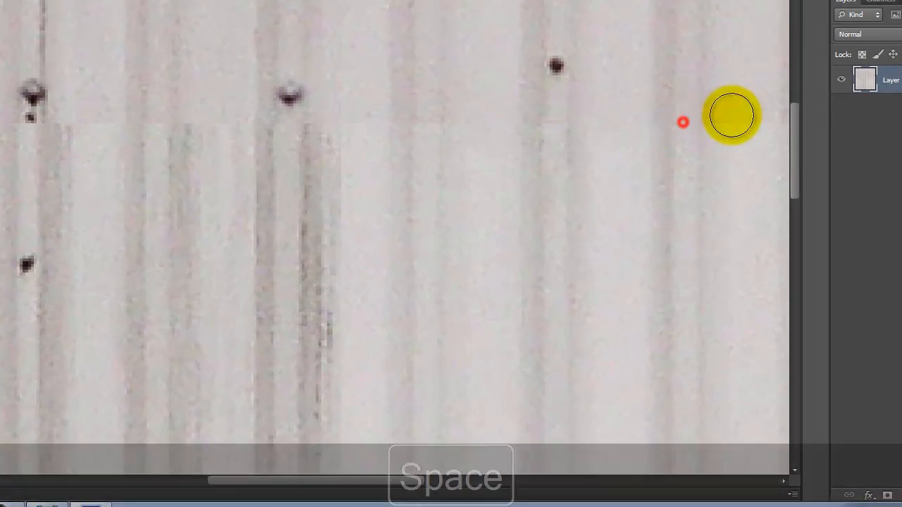
pyautogui.moveTo(737, 230); pyautogui.dragTo(527, 226)
pyautogui.moveTo(433, 129); pyautogui.dragTo(388, 115)
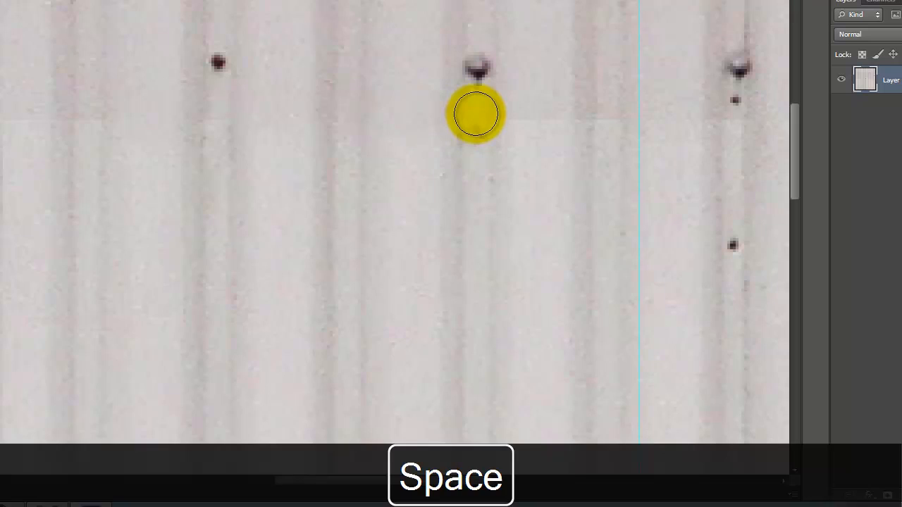
pyautogui.moveTo(526, 112); pyautogui.dragTo(574, 119)
pyautogui.moveTo(588, 122); pyautogui.dragTo(610, 119)
pyautogui.press('space')
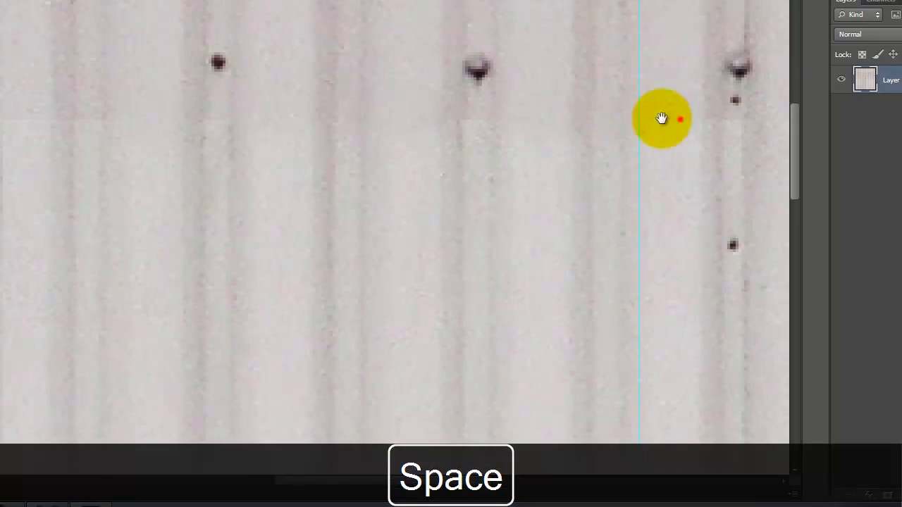
pyautogui.moveTo(680, 117)
pyautogui.mouseDown()
pyautogui.moveTo(444, 113)
pyautogui.moveTo(541, 117)
pyautogui.mouseUp()
pyautogui.moveTo(545, 117); pyautogui.dragTo(728, 119)
# Resample clean metal below the seam and clone over its last stretch up to the sheet's right edge.
pyautogui.press('space')
pyautogui.moveTo(716, 150); pyautogui.dragTo(299, 173)
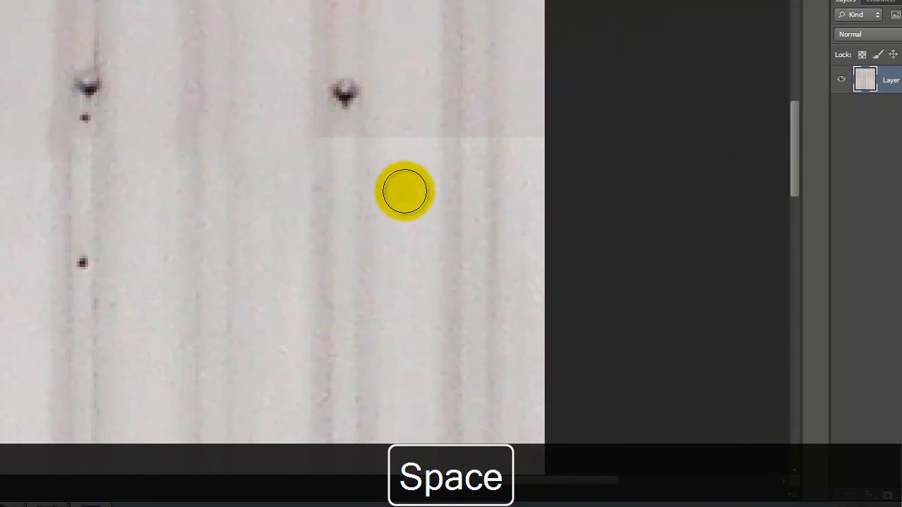
pyautogui.click(416, 190)
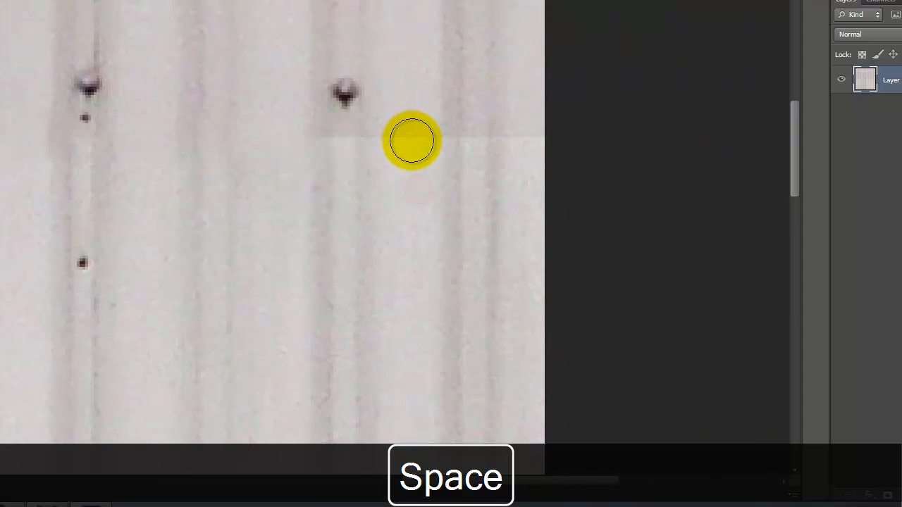
pyautogui.moveTo(415, 142); pyautogui.dragTo(355, 138)
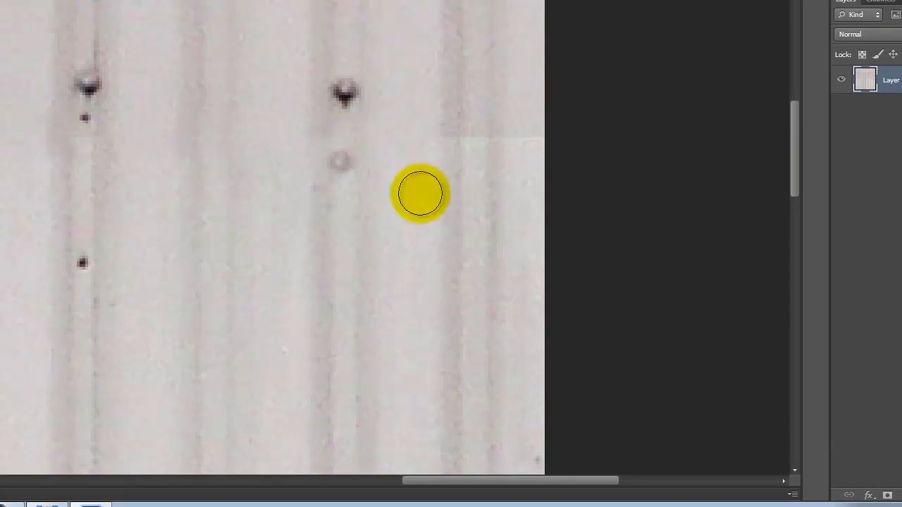
pyautogui.keyDown('alt'); pyautogui.click(399, 205); pyautogui.keyUp('alt')
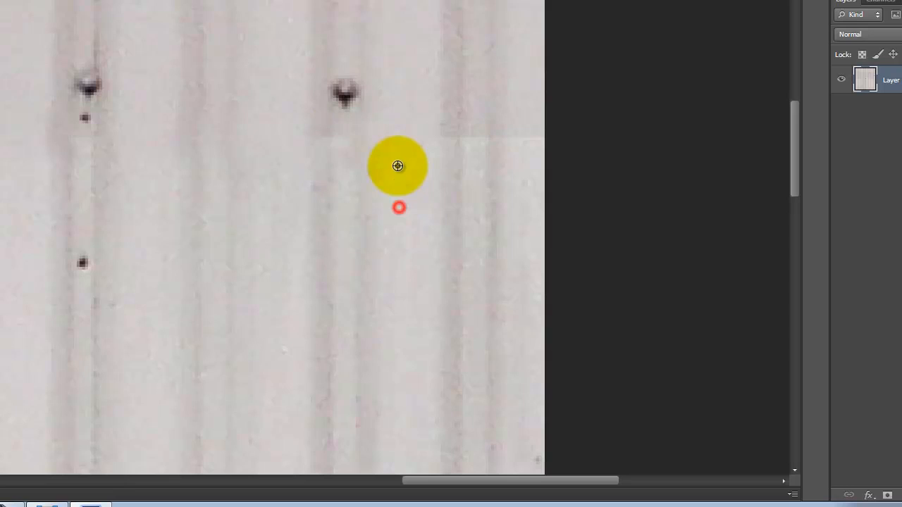
pyautogui.moveTo(438, 142); pyautogui.dragTo(514, 141)
pyautogui.click(514, 141)
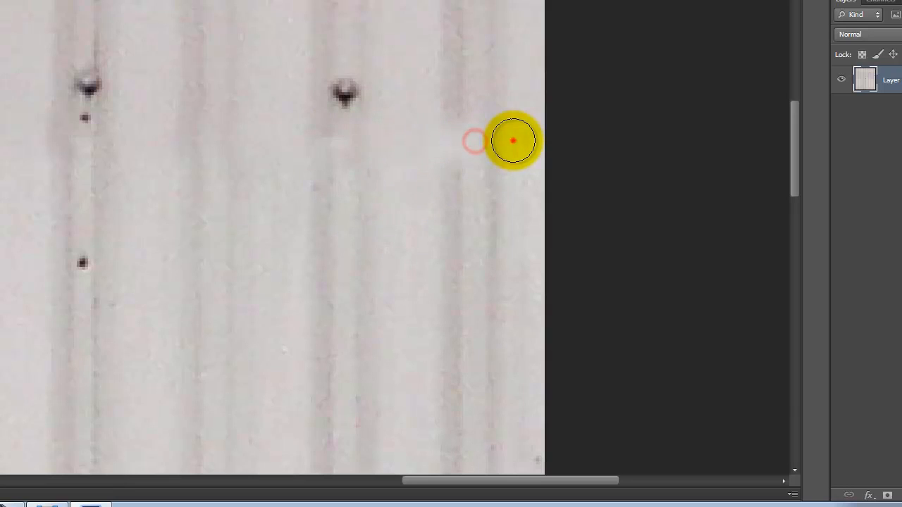
pyautogui.click(340, 144)
# Clone freshly sampled metal over the horizontal seam just right of the dark central streaks.
pyautogui.press('space')
pyautogui.moveTo(45, 197); pyautogui.dragTo(459, 205)
pyautogui.moveTo(320, 197); pyautogui.dragTo(391, 201)
pyautogui.click(204, 146)
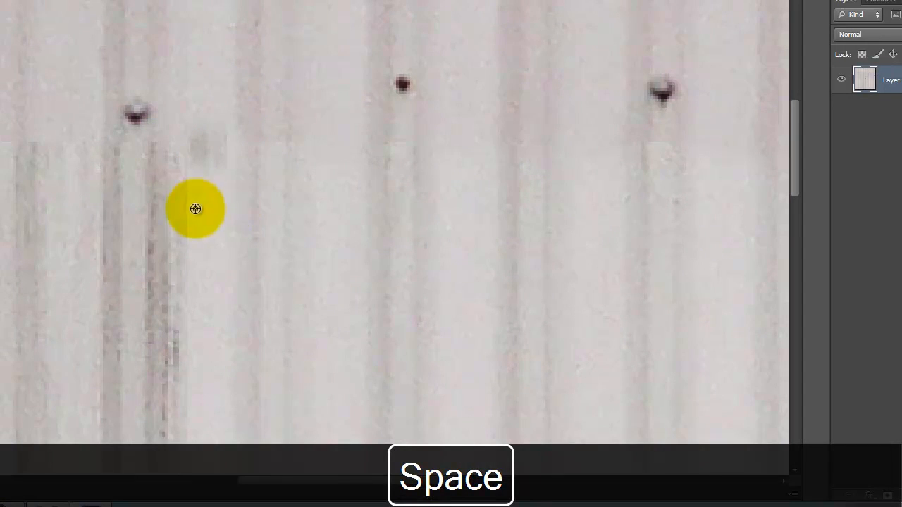
pyautogui.click(222, 213)
pyautogui.click(207, 137)
pyautogui.click(225, 142)
pyautogui.click(268, 142)
pyautogui.click(344, 142)
pyautogui.click(406, 142)
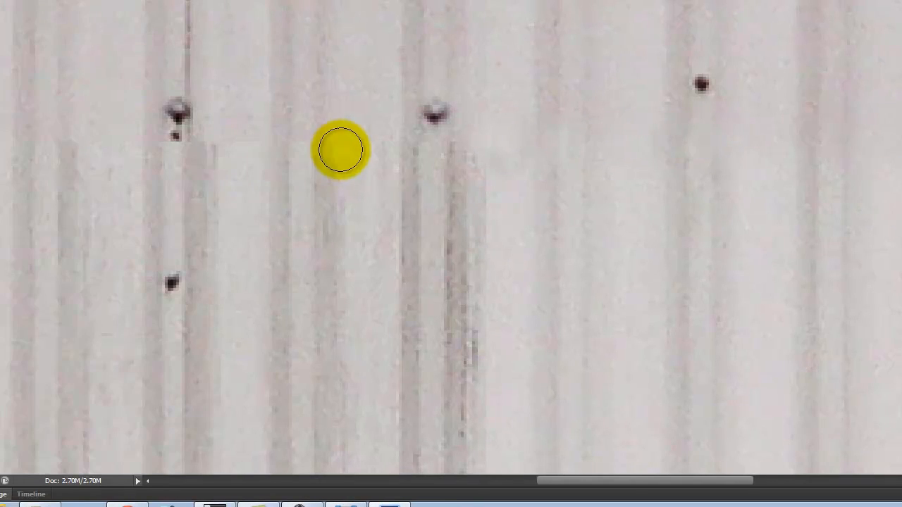
# Undo the misplaced stamp and clone over the seam between the two rivets left of the dark streaks.
pyautogui.click(98, 145)
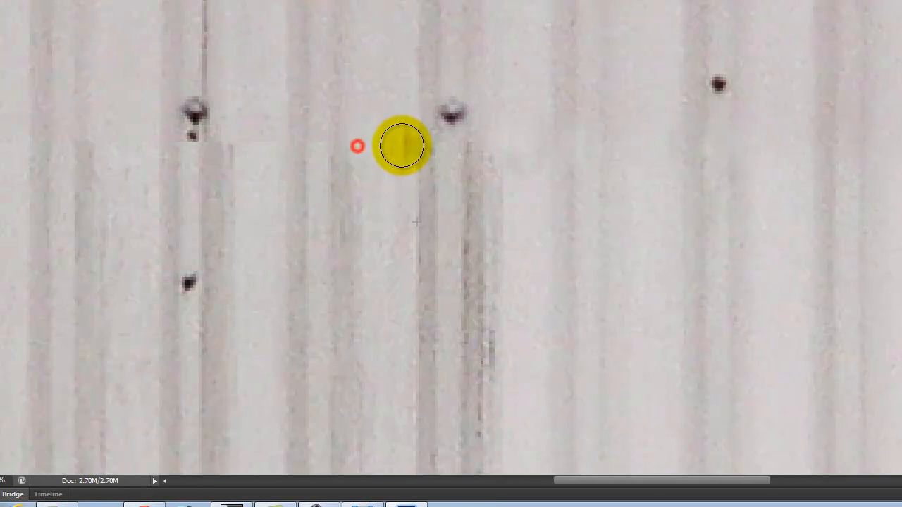
pyautogui.hotkey('ctrl', 'z')
pyautogui.click(314, 140)
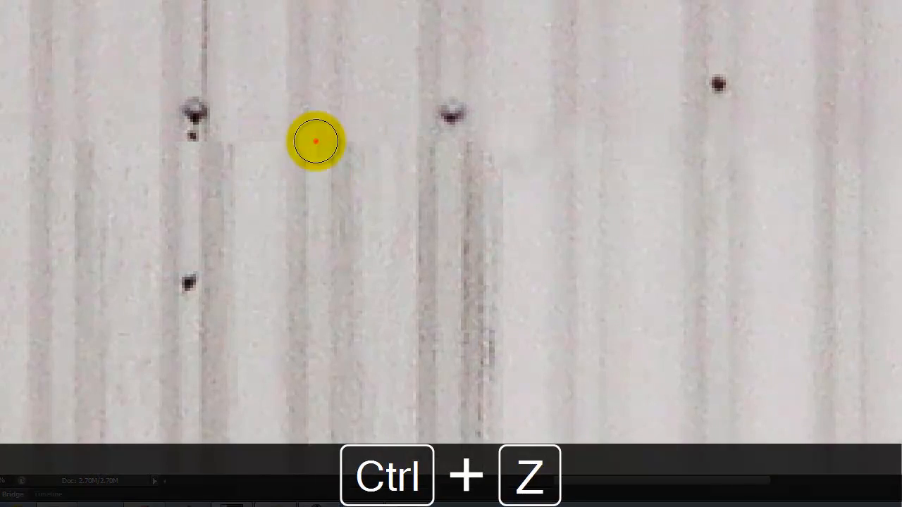
pyautogui.click(260, 143)
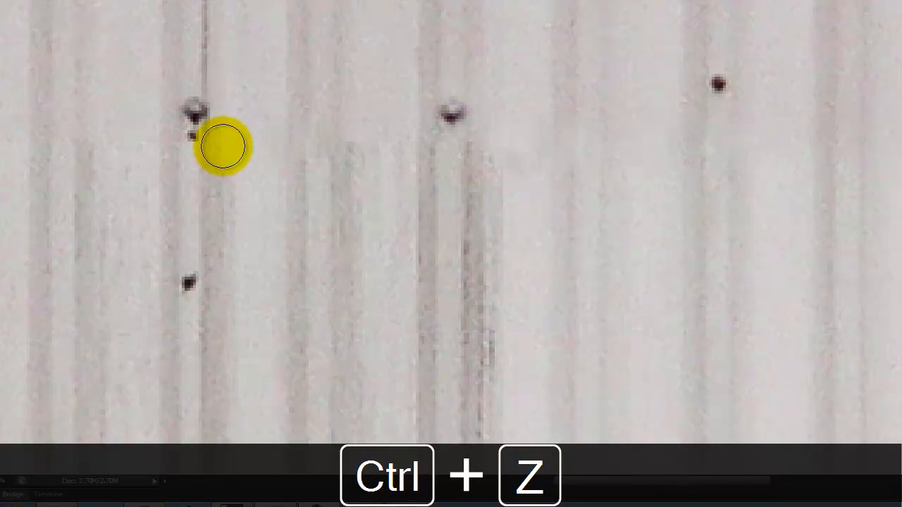
pyautogui.click(224, 146)
# Clone over the horizontal seam below the left-hand rivets, resampling clean metal and continuing toward the sheet's left edge.
pyautogui.moveTo(288, 147); pyautogui.dragTo(663, 145)
pyautogui.moveTo(271, 145); pyautogui.dragTo(304, 145)
pyautogui.click(173, 148)
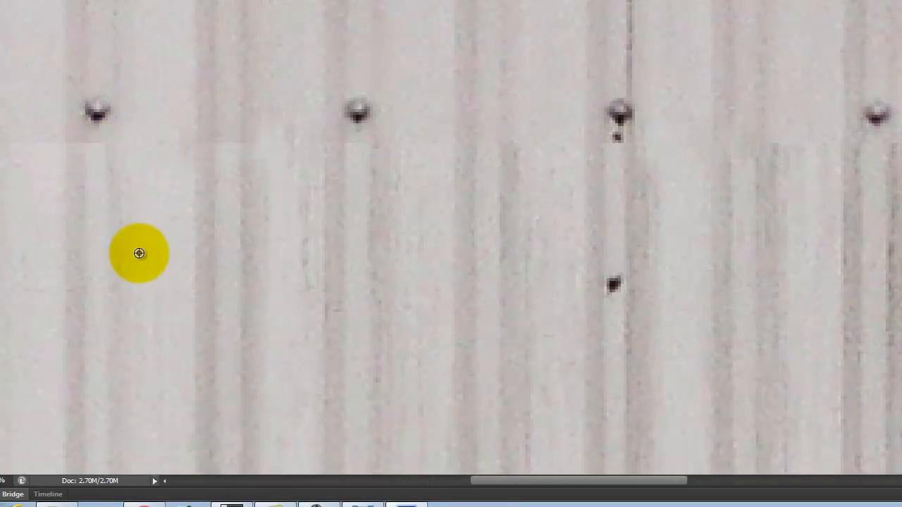
pyautogui.keyDown('alt'); pyautogui.click(90, 231); pyautogui.keyUp('alt')
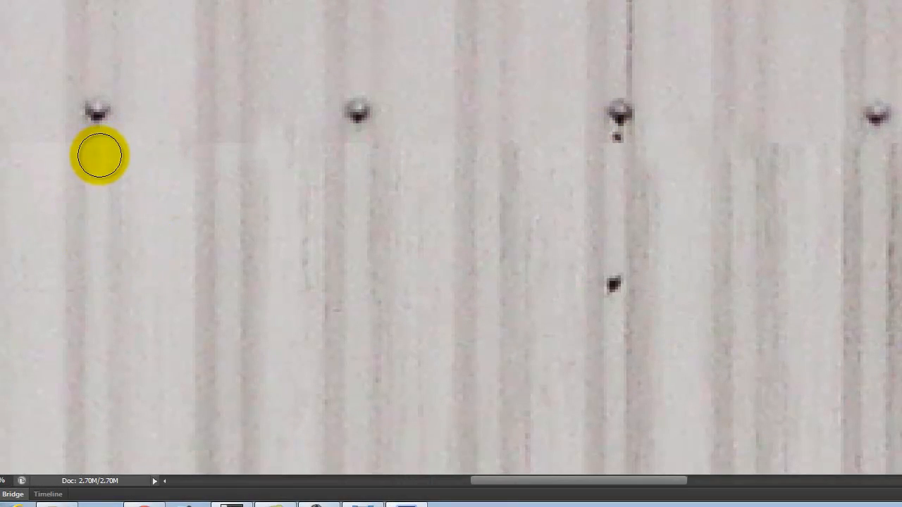
pyautogui.press('space')
pyautogui.moveTo(109, 195); pyautogui.dragTo(790, 188)
pyautogui.moveTo(737, 139); pyautogui.dragTo(591, 141)
pyautogui.moveTo(590, 141)
pyautogui.mouseDown()
pyautogui.moveTo(578, 140)
pyautogui.moveTo(603, 141)
pyautogui.moveTo(562, 143)
pyautogui.mouseUp()
pyautogui.moveTo(484, 143); pyautogui.dragTo(366, 141)
pyautogui.moveTo(360, 141); pyautogui.dragTo(279, 143)
# Blend the remaining visible seam across the ribs left of centre and check the whole sheet.
pyautogui.press('space')
pyautogui.moveTo(622, 300); pyautogui.dragTo(258, 293)
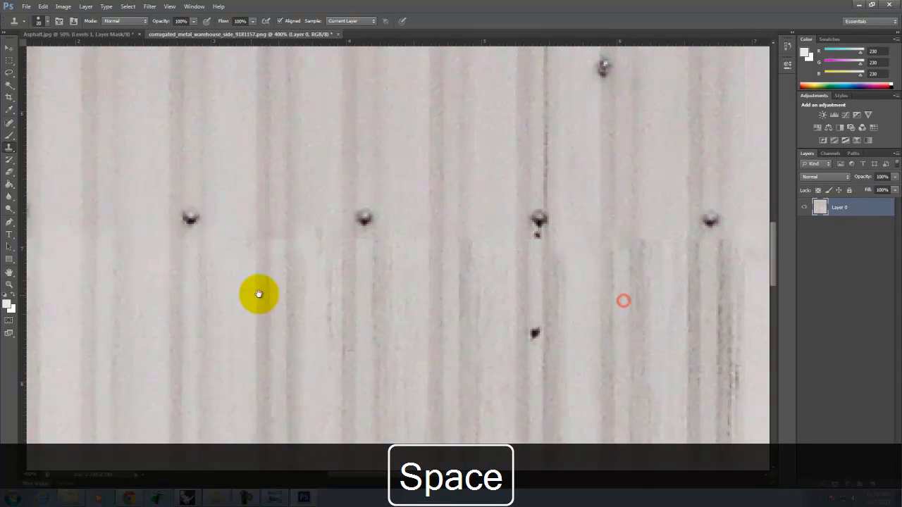
pyautogui.moveTo(279, 243); pyautogui.dragTo(305, 243)
pyautogui.moveTo(302, 244); pyautogui.dragTo(543, 243)
pyautogui.press('space')
pyautogui.moveTo(618, 274); pyautogui.dragTo(310, 284)
pyautogui.hotkey('ctrl', '0')
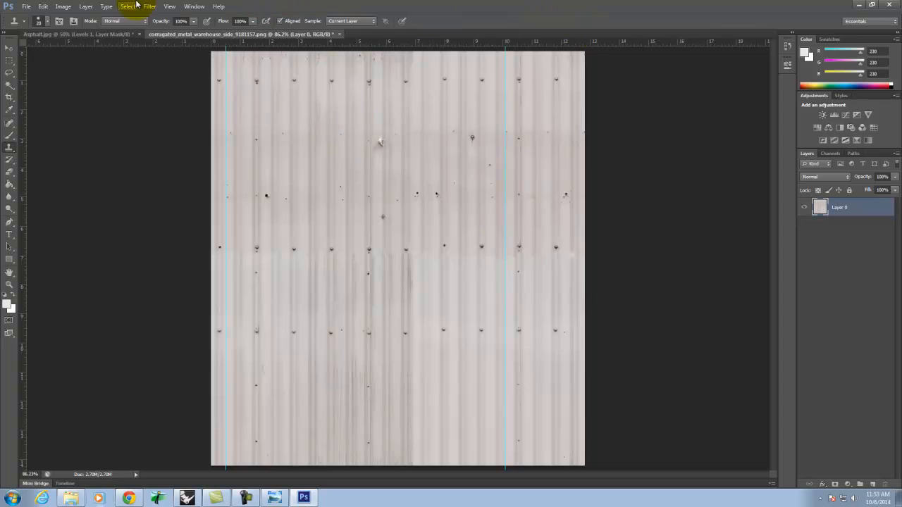
# Start a Save for Web export as a High-quality JPEG and choose the Metal folder inside V-Ray Materials Manufacture.
pyautogui.click(26, 7)
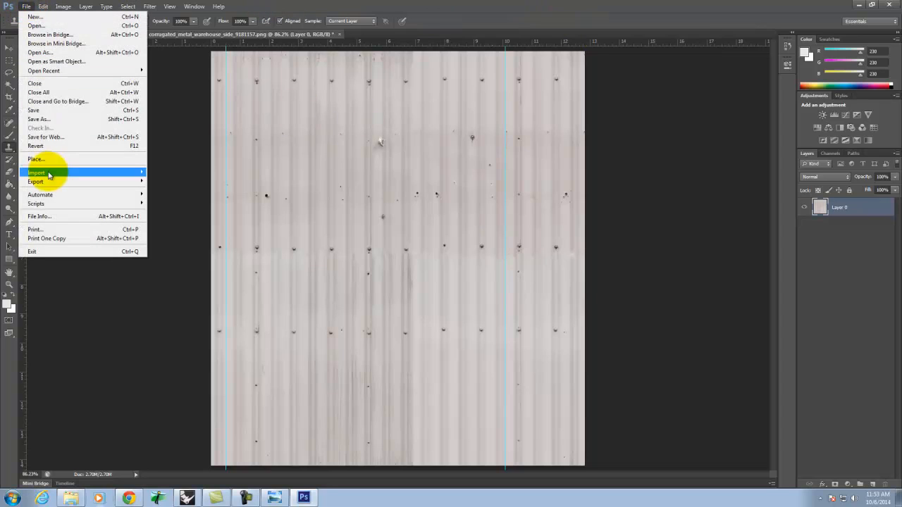
pyautogui.click(48, 139)
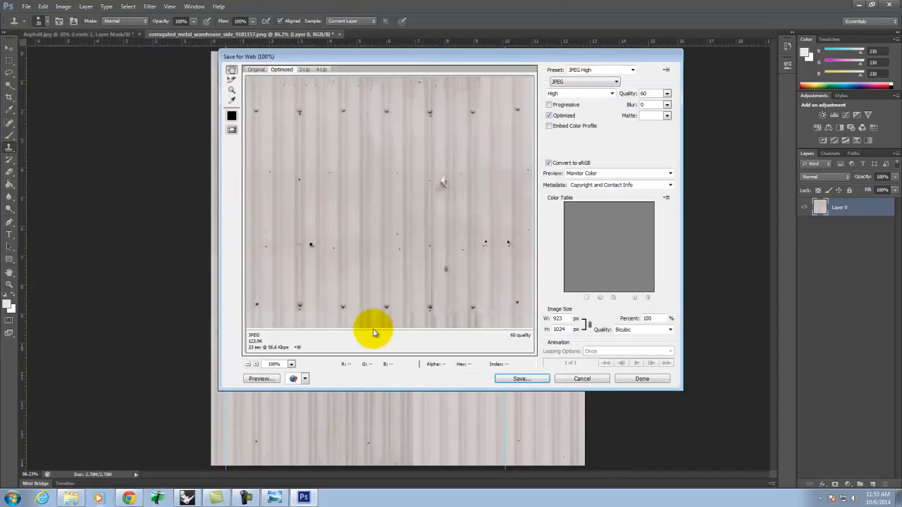
pyautogui.click(523, 378)
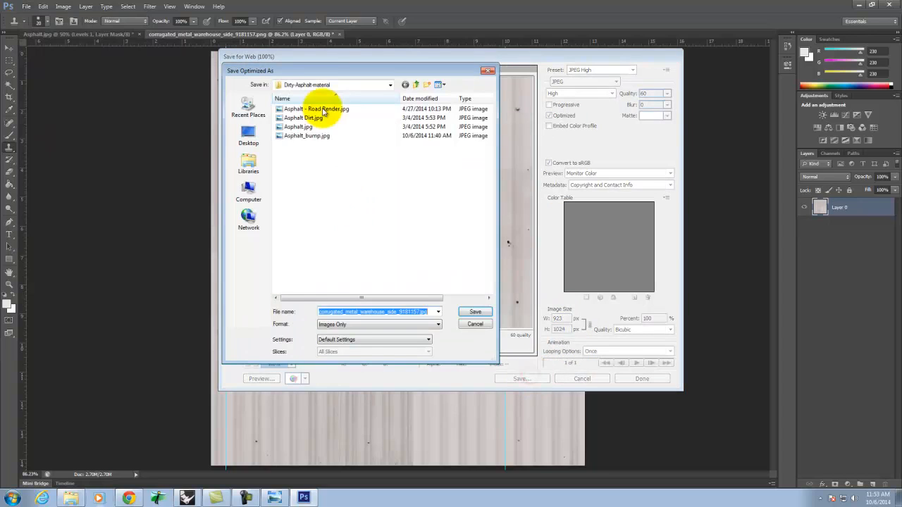
pyautogui.click(416, 86)
pyautogui.click(417, 85)
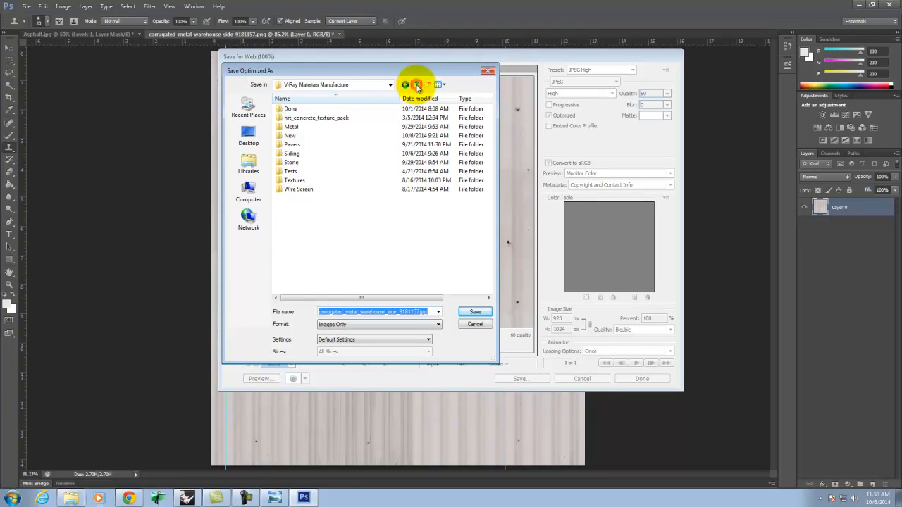
pyautogui.doubleClick(299, 128)
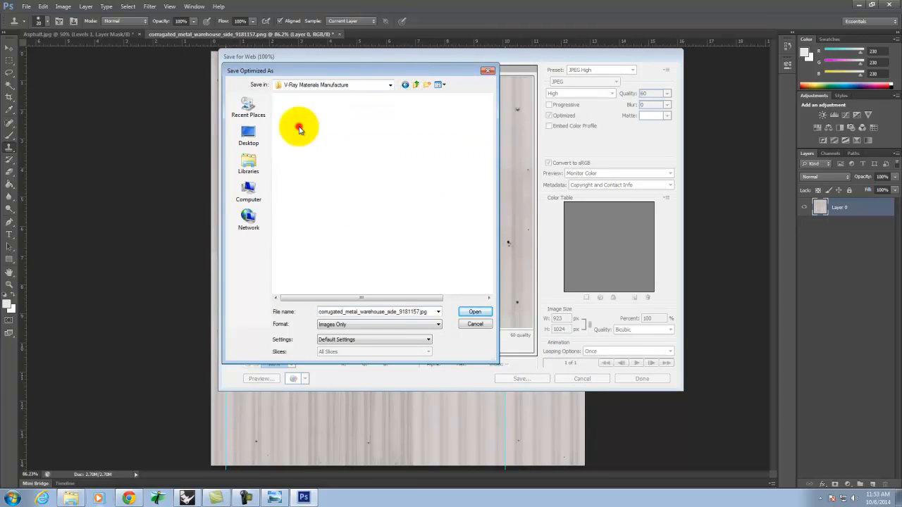
# Create a folder named "Metal - Corrugated - Steel" and open it as the save location.
pyautogui.click(427, 86)
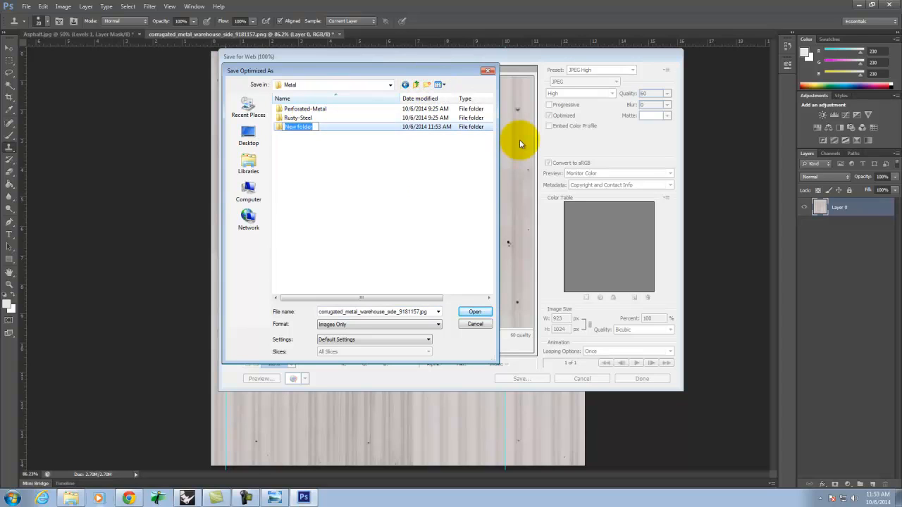
pyautogui.press('BackSpace')
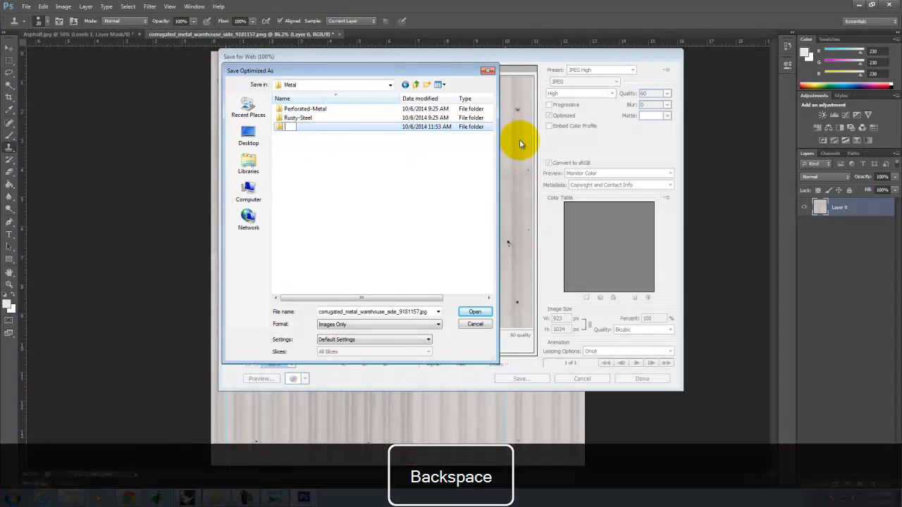
pyautogui.write('Metal - Corrugated - St')
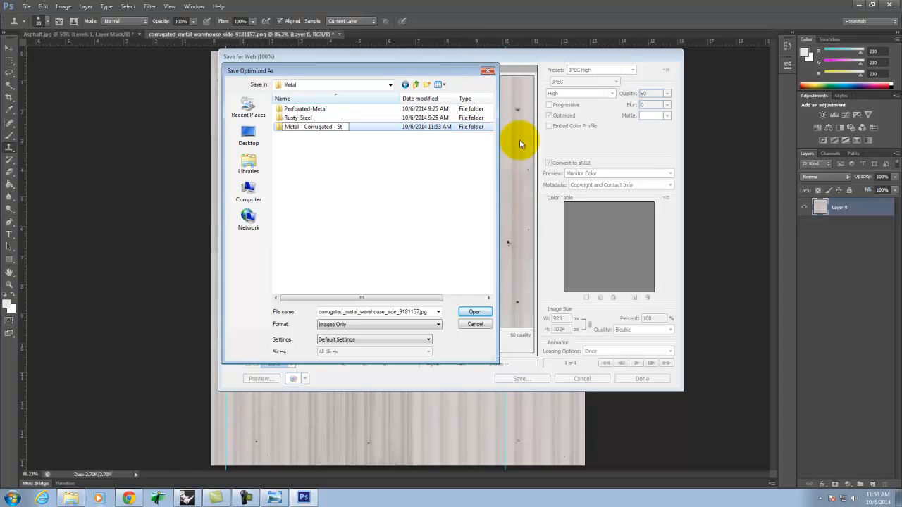
pyautogui.click(386, 155)
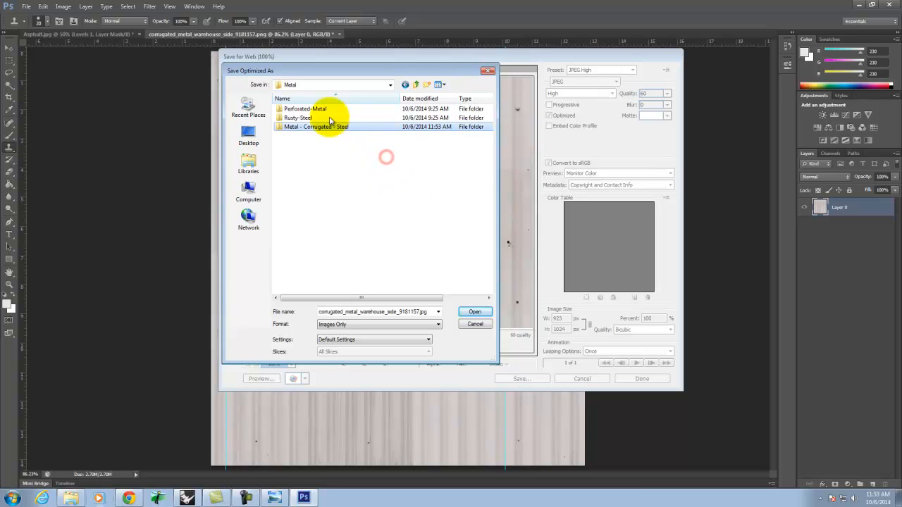
pyautogui.click(322, 131)
pyautogui.doubleClick(310, 130)
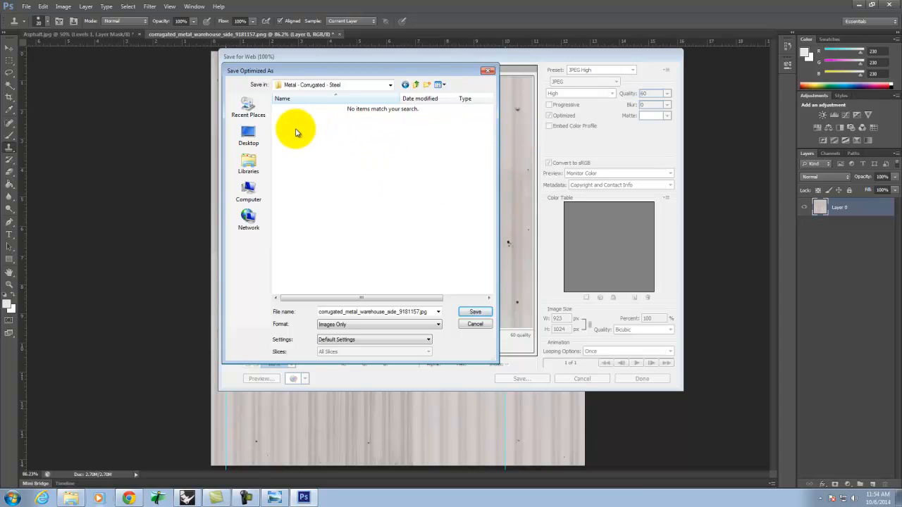
# Name the exported JPEG Corrugated_Steel_diffuse and save it in the Metal - Corrugated - Steel folder.
pyautogui.click(351, 312)
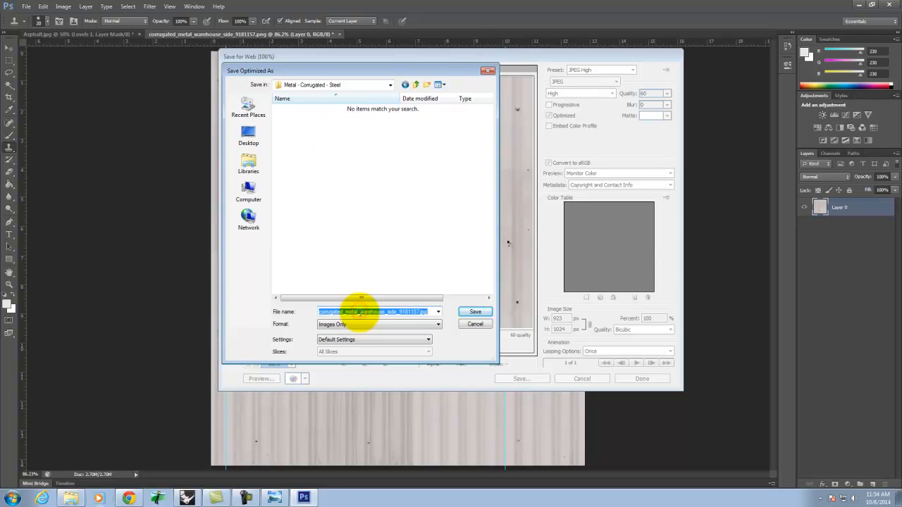
pyautogui.write('Goru')
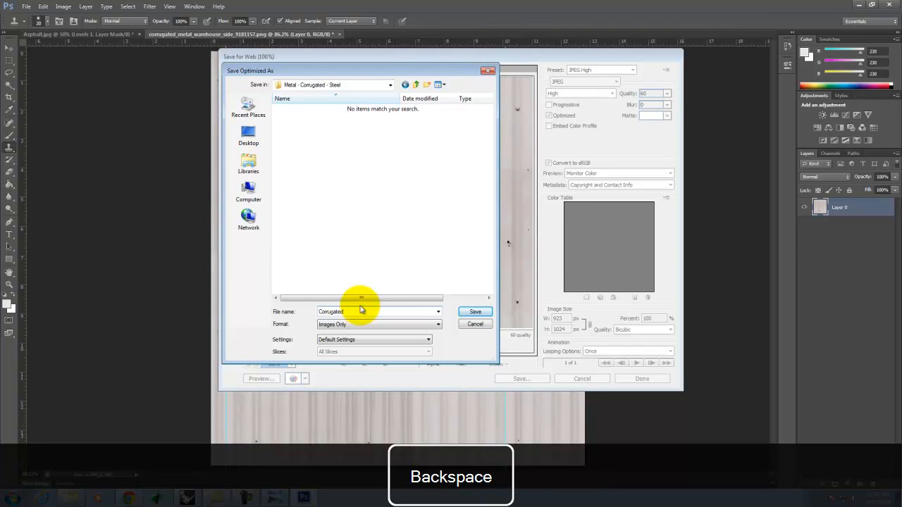
pyautogui.write('el')
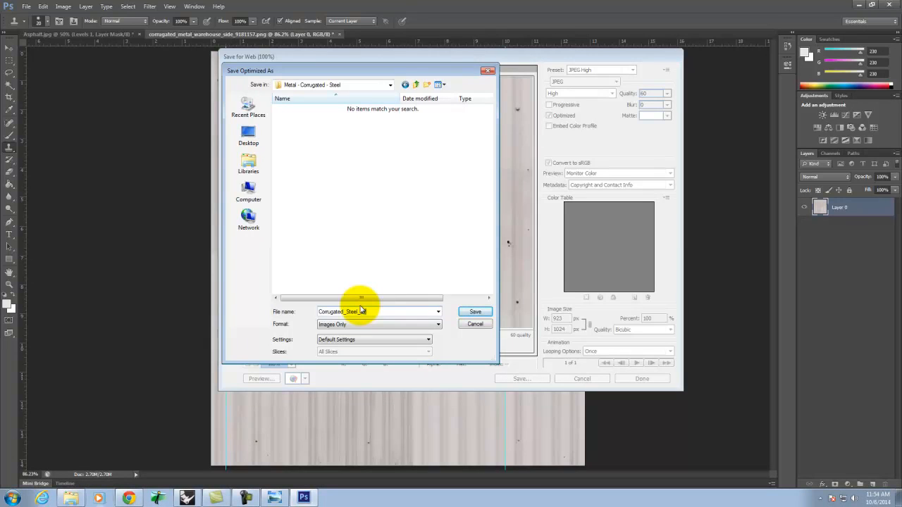
pyautogui.write('_diffuse')
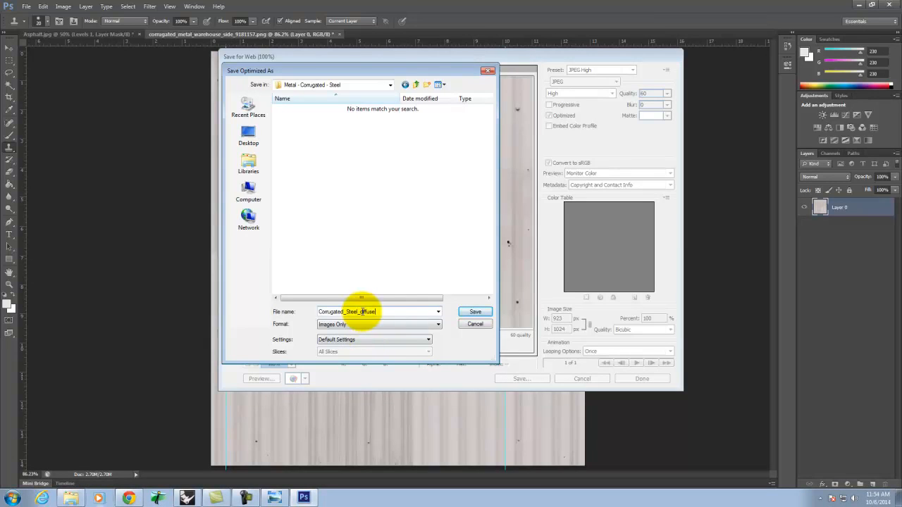
pyautogui.click(474, 313)
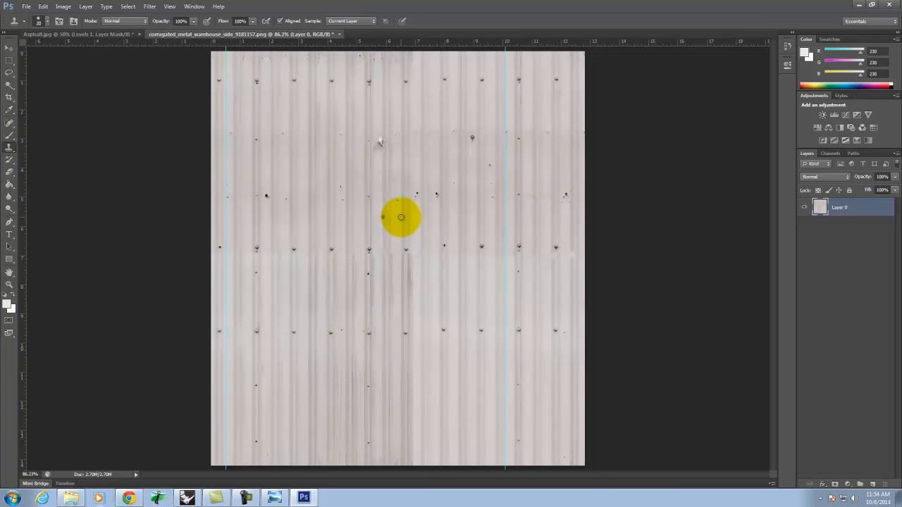
# Examine the corrugation ribs and rivets near the middle of the metal sheet up close, and check the whole sheet again.
pyautogui.hotkey('ctrl', '=')
pyautogui.hotkey('ctrl', '=')
pyautogui.hotkey('ctrl', '=')
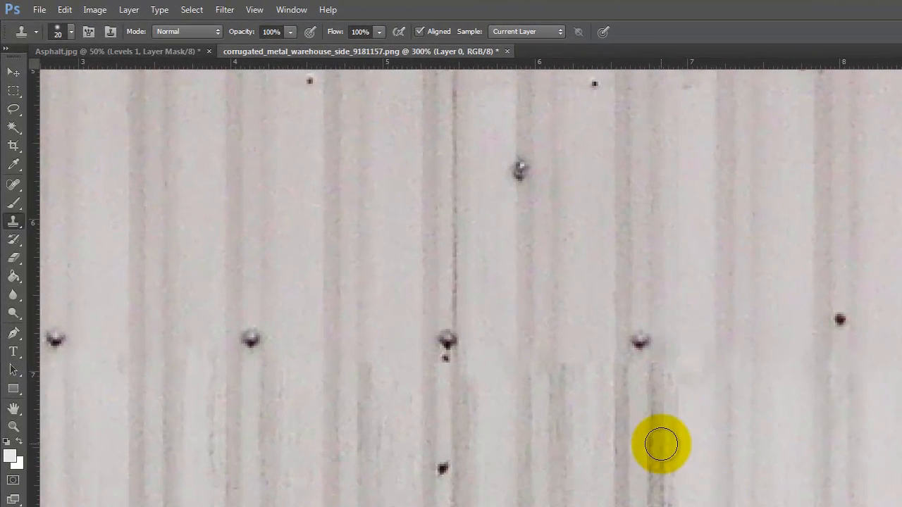
pyautogui.hotkey('ctrl', '=')
pyautogui.hotkey('ctrl', '=')
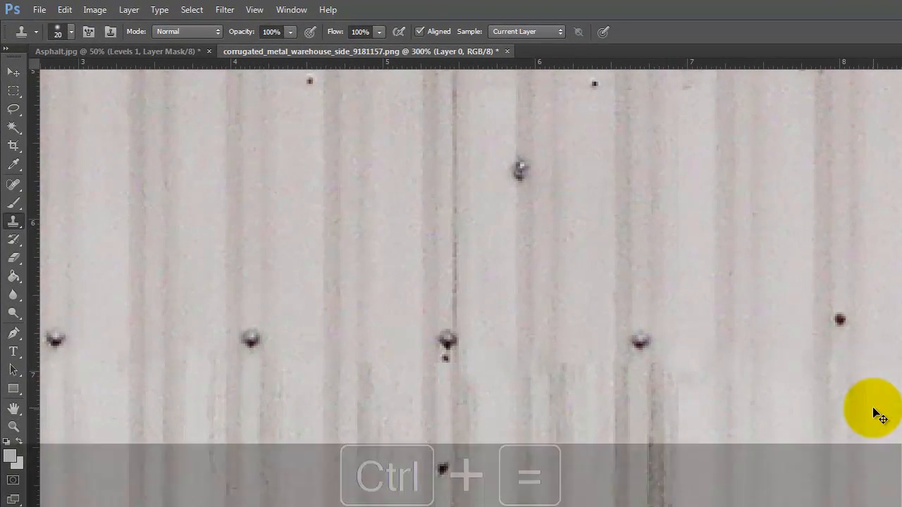
pyautogui.hotkey('ctrl', '-')
pyautogui.hotkey('ctrl', '-')
pyautogui.hotkey('ctrl', '-')
pyautogui.hotkey('ctrl', '-')
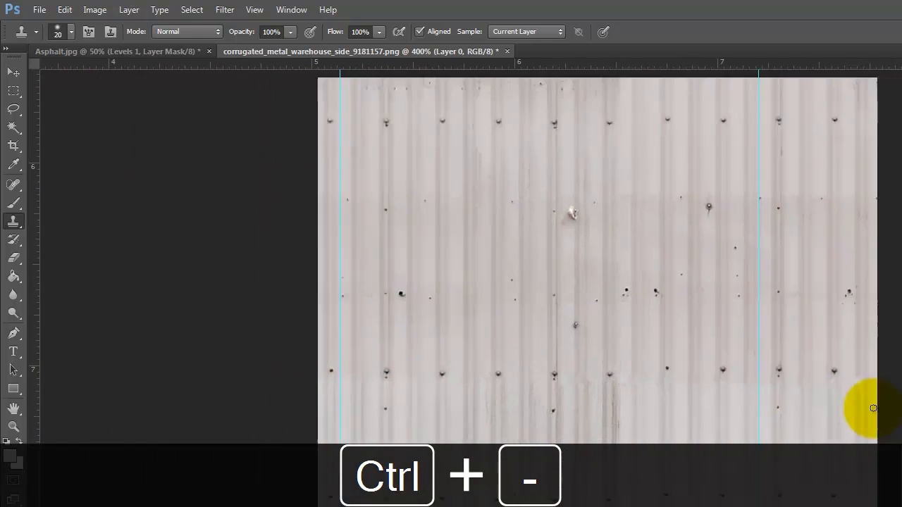
pyautogui.hotkey('ctrl', '-')
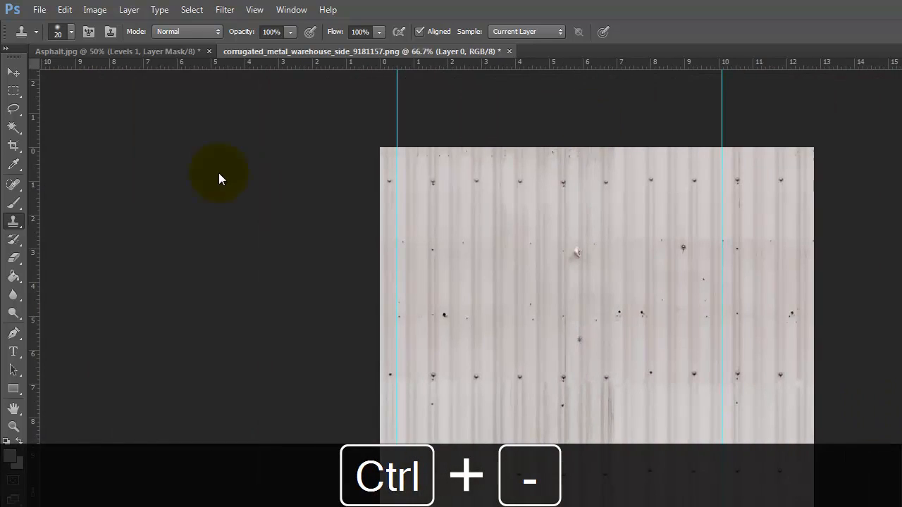
# Select four narrow full-height strips along alternating corrugation bands left of the sheet's centre with the Rectangular Marquee tool.
pyautogui.click(13, 91)
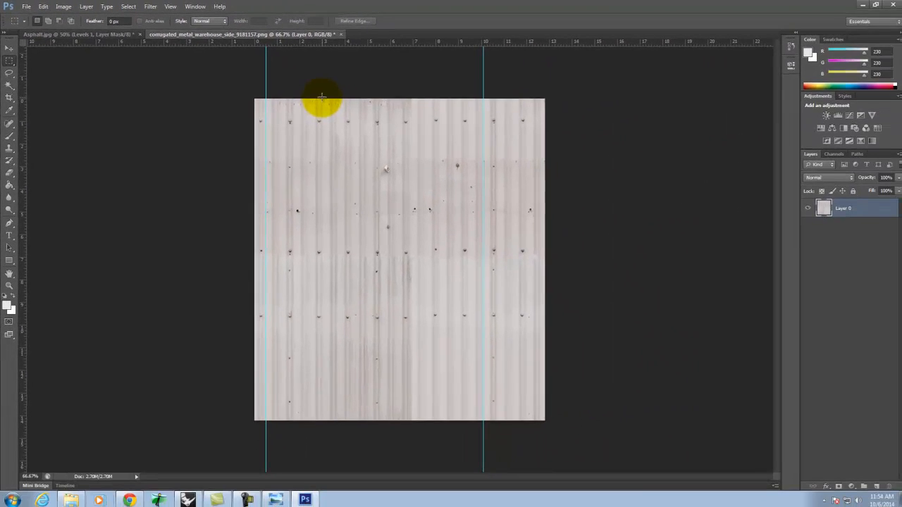
pyautogui.moveTo(482, 148); pyautogui.dragTo(521, 506)
pyautogui.moveTo(347, 400); pyautogui.dragTo(327, 448)
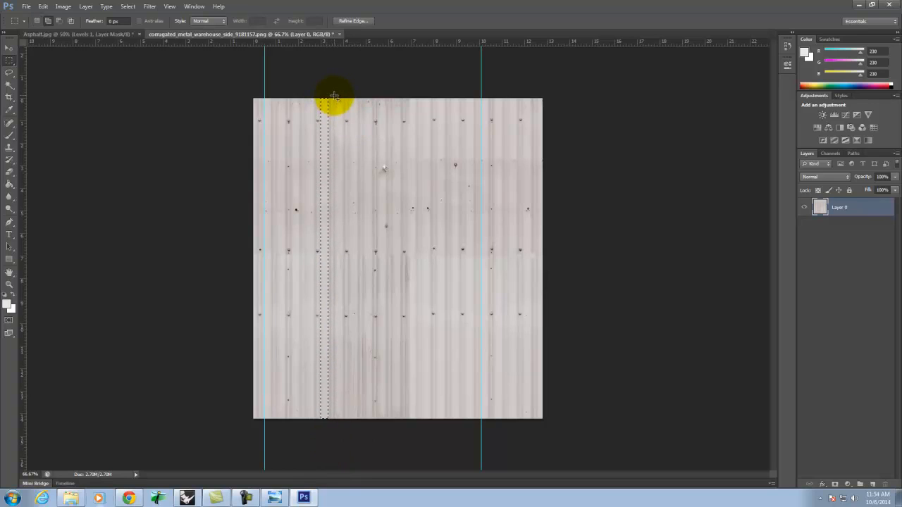
pyautogui.keyDown('shift'); pyautogui.moveTo(328, 97); pyautogui.dragTo(343, 443); pyautogui.keyUp('shift')
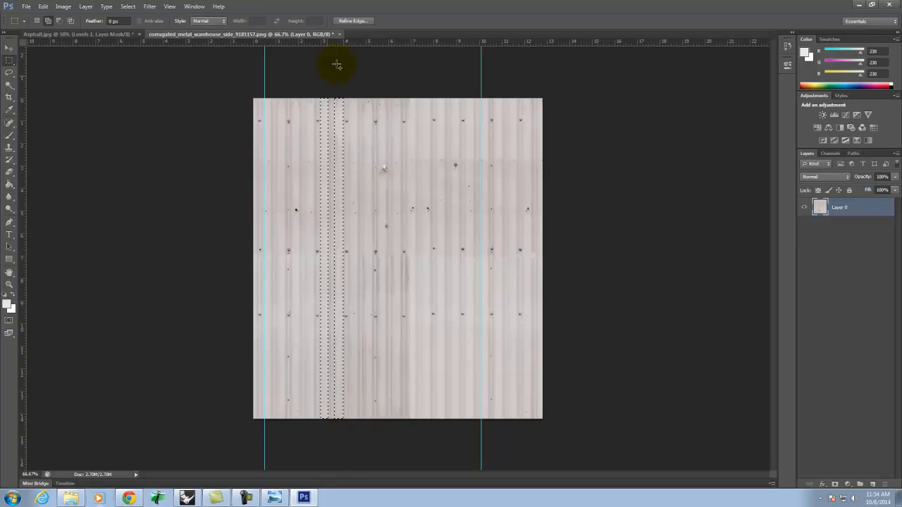
pyautogui.keyDown('shift'); pyautogui.moveTo(350, 99); pyautogui.dragTo(357, 445); pyautogui.keyUp('shift')
pyautogui.keyDown('shift'); pyautogui.moveTo(364, 99); pyautogui.dragTo(372, 455); pyautogui.keyUp('shift')
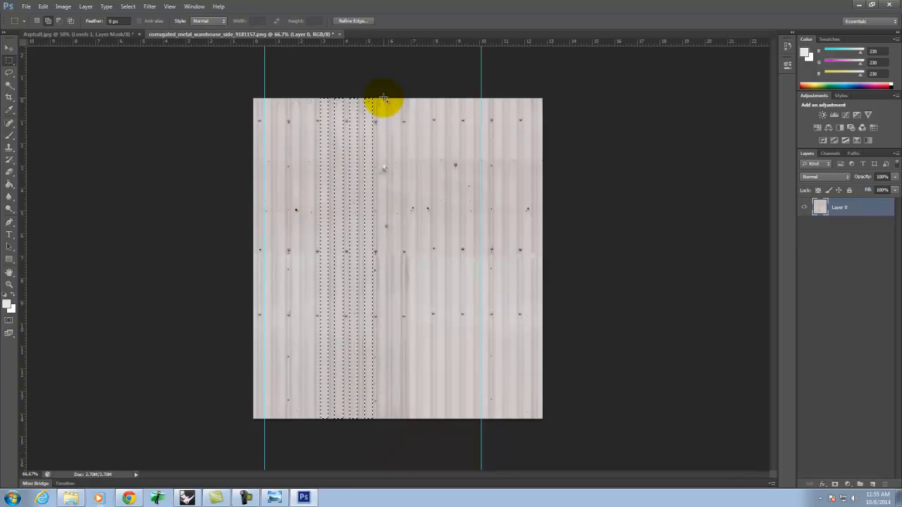
# Add four more full-height strips to the selection, following the alternating bands across the middle of the sheet.
pyautogui.keyDown('shift'); pyautogui.moveTo(378, 99); pyautogui.dragTo(384, 431); pyautogui.keyUp('shift')
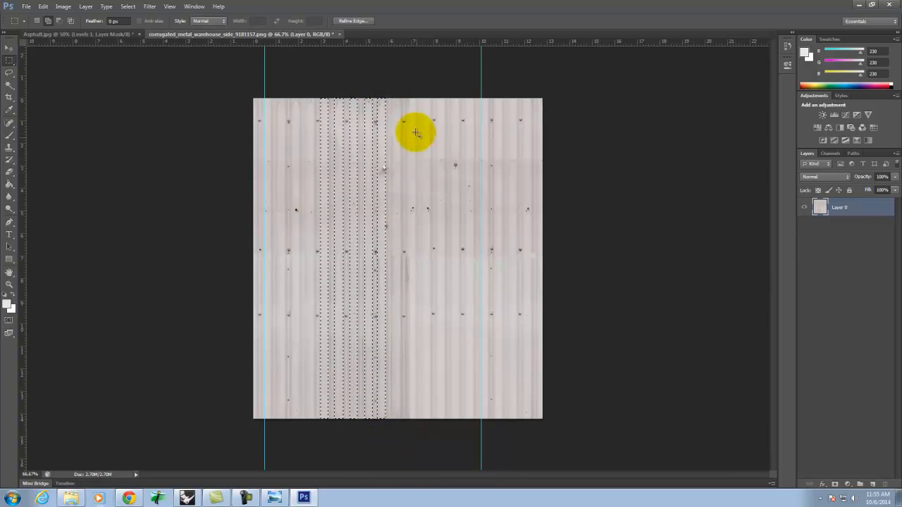
pyautogui.keyDown('shift'); pyautogui.moveTo(391, 97); pyautogui.dragTo(397, 456); pyautogui.keyUp('shift')
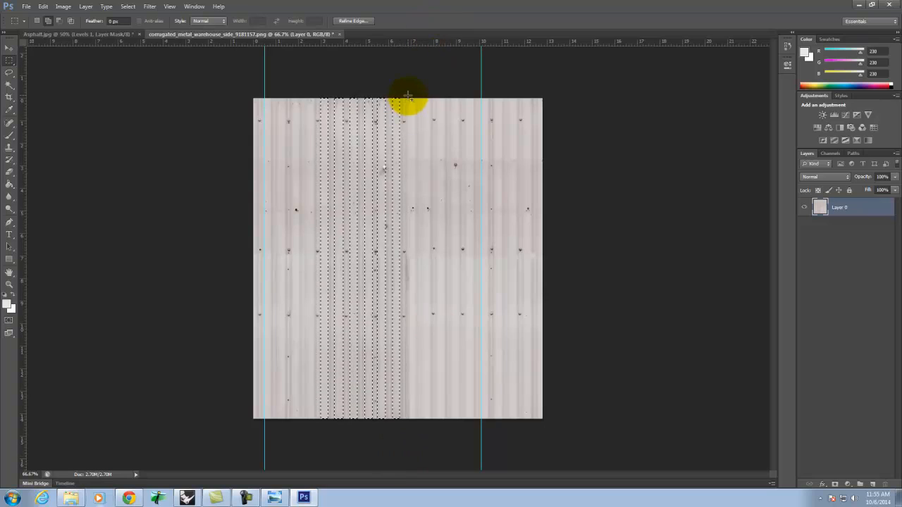
pyautogui.keyDown('shift'); pyautogui.moveTo(407, 101); pyautogui.dragTo(413, 443); pyautogui.keyUp('shift')
pyautogui.keyDown('shift'); pyautogui.moveTo(420, 98); pyautogui.dragTo(438, 436); pyautogui.keyUp('shift')
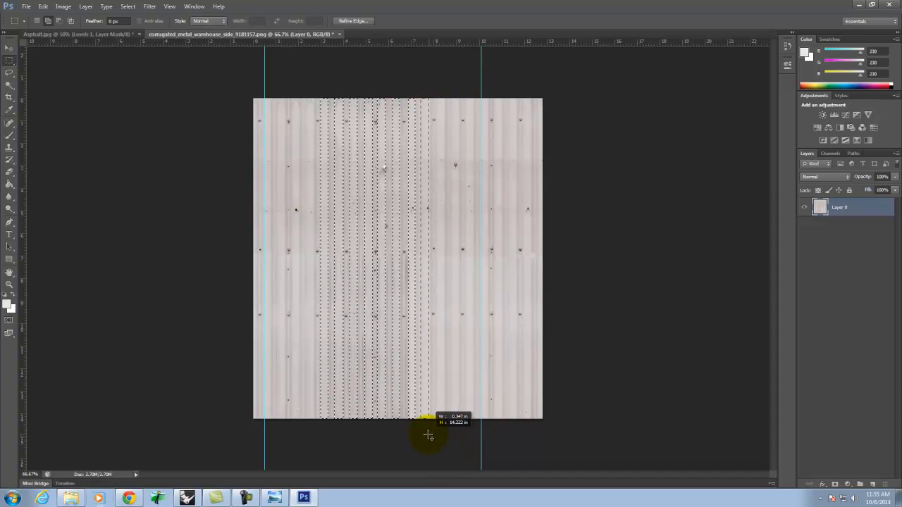
pyautogui.keyDown('shift'); pyautogui.moveTo(435, 409); pyautogui.dragTo(429, 421); pyautogui.keyUp('shift')
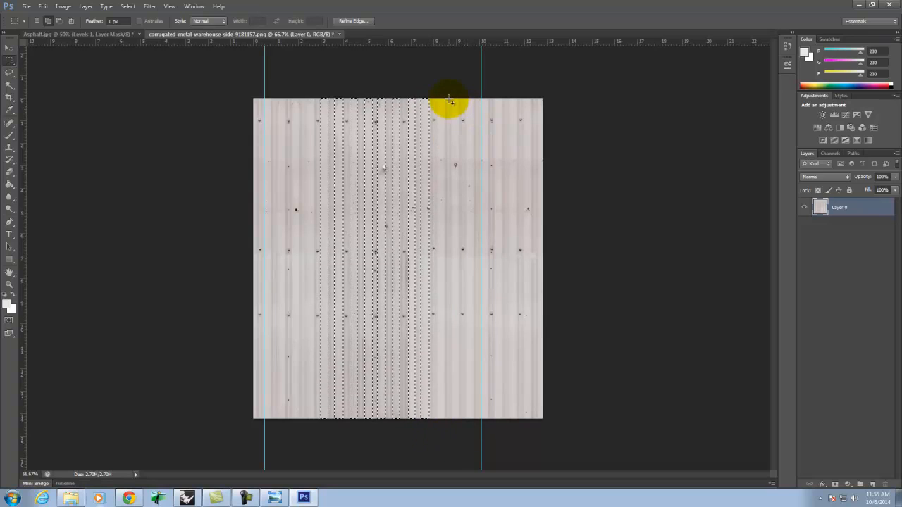
# Extend the selection with full-height strips on every alternate band from right of centre to the sheet's right edge.
pyautogui.keyDown('shift'); pyautogui.moveTo(437, 98); pyautogui.dragTo(445, 445); pyautogui.keyUp('shift')
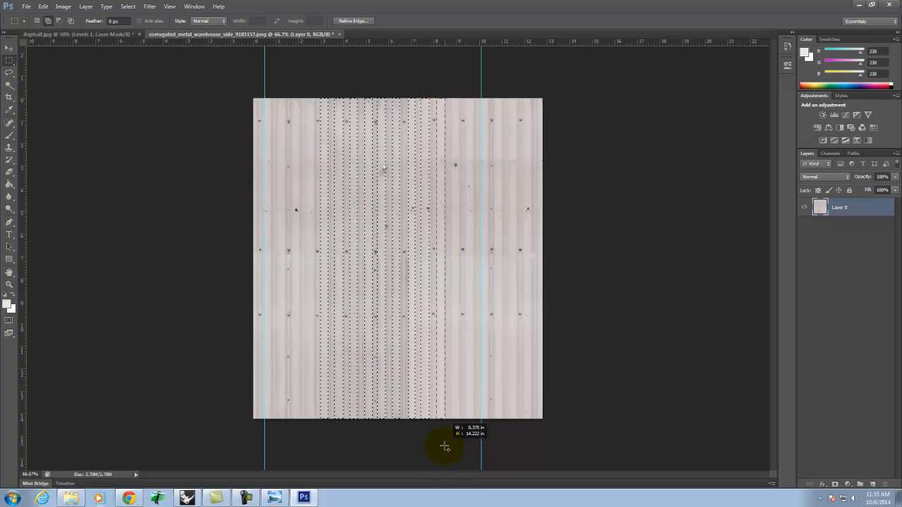
pyautogui.keyDown('shift'); pyautogui.moveTo(445, 446); pyautogui.dragTo(445, 446); pyautogui.keyUp('shift')
pyautogui.keyDown('shift'); pyautogui.moveTo(451, 96); pyautogui.dragTo(457, 434); pyautogui.keyUp('shift')
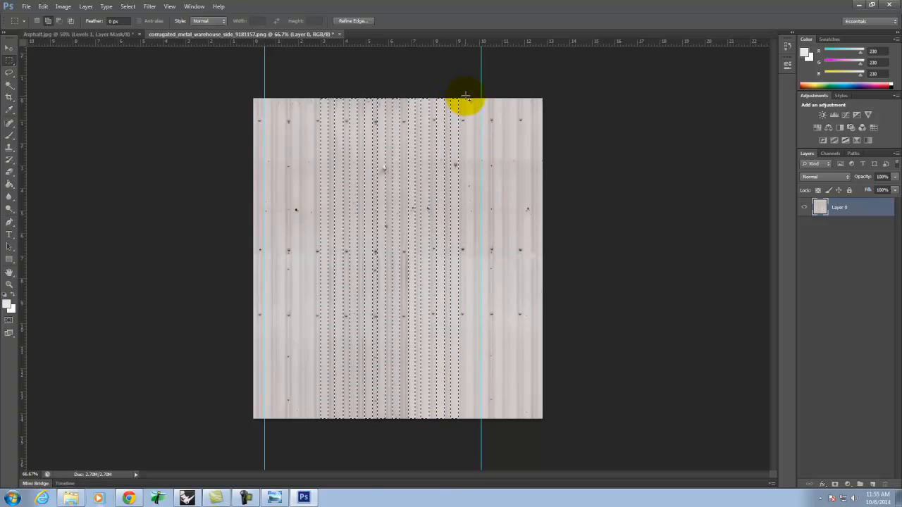
pyautogui.keyDown('shift'); pyautogui.moveTo(465, 97); pyautogui.dragTo(472, 445); pyautogui.keyUp('shift')
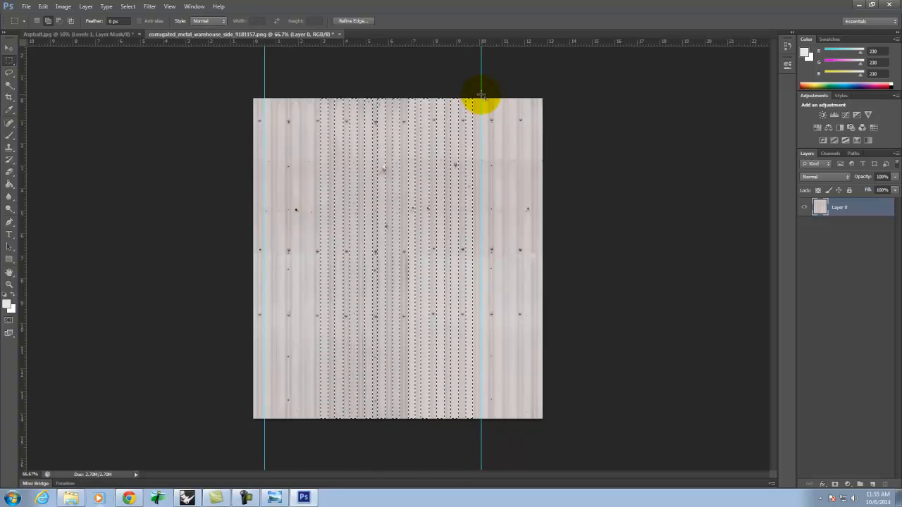
pyautogui.keyDown('shift'); pyautogui.moveTo(480, 97); pyautogui.dragTo(487, 427); pyautogui.keyUp('shift')
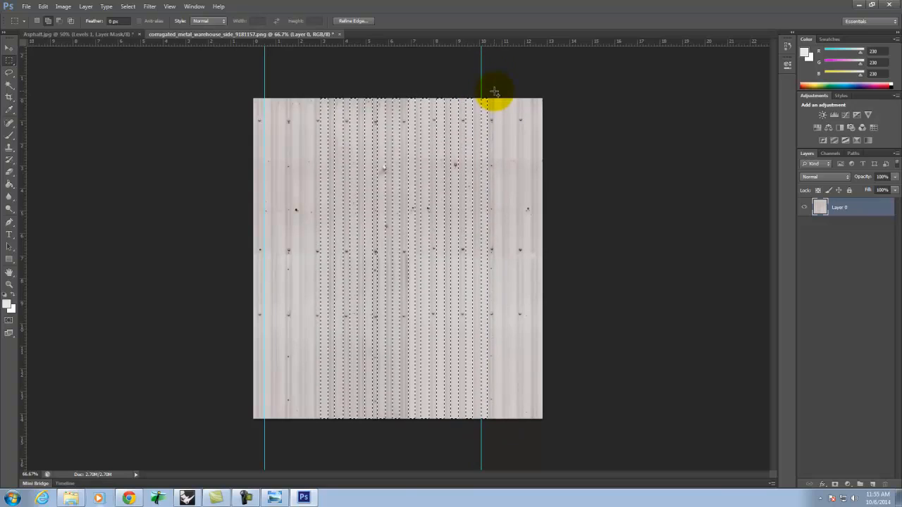
pyautogui.keyDown('shift'); pyautogui.moveTo(492, 96); pyautogui.dragTo(502, 429); pyautogui.keyUp('shift')
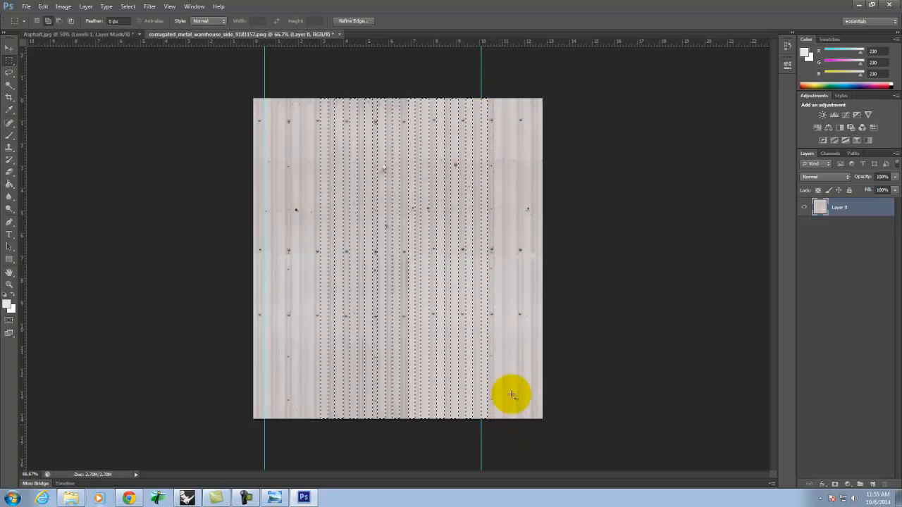
pyautogui.keyDown('shift'); pyautogui.moveTo(508, 96); pyautogui.dragTo(517, 444); pyautogui.keyUp('shift')
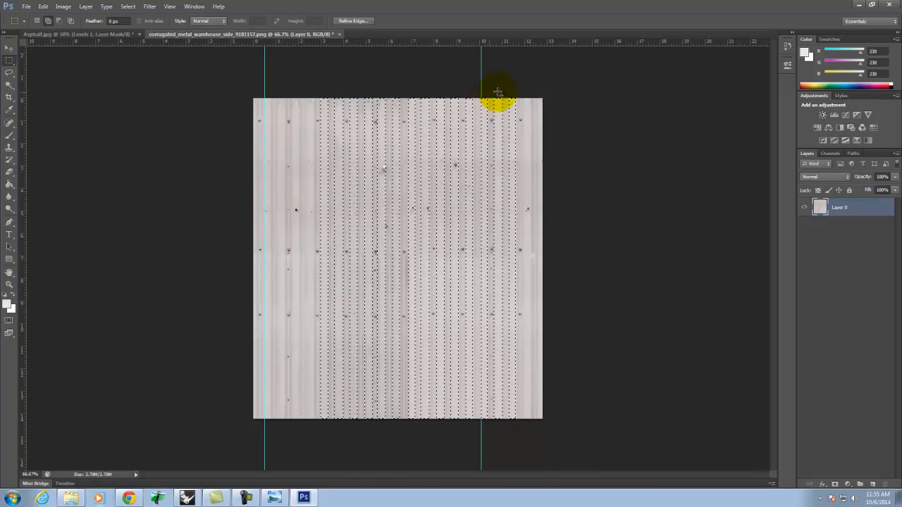
pyautogui.keyDown('shift'); pyautogui.moveTo(525, 98); pyautogui.dragTo(530, 431); pyautogui.keyUp('shift')
pyautogui.keyDown('shift'); pyautogui.moveTo(538, 93); pyautogui.dragTo(575, 426); pyautogui.keyUp('shift')
# Add full-height strips on the alternating bands from the sheet's left edge up to the first selected strip.
pyautogui.keyDown('shift'); pyautogui.moveTo(251, 95); pyautogui.dragTo(262, 419); pyautogui.keyUp('shift')
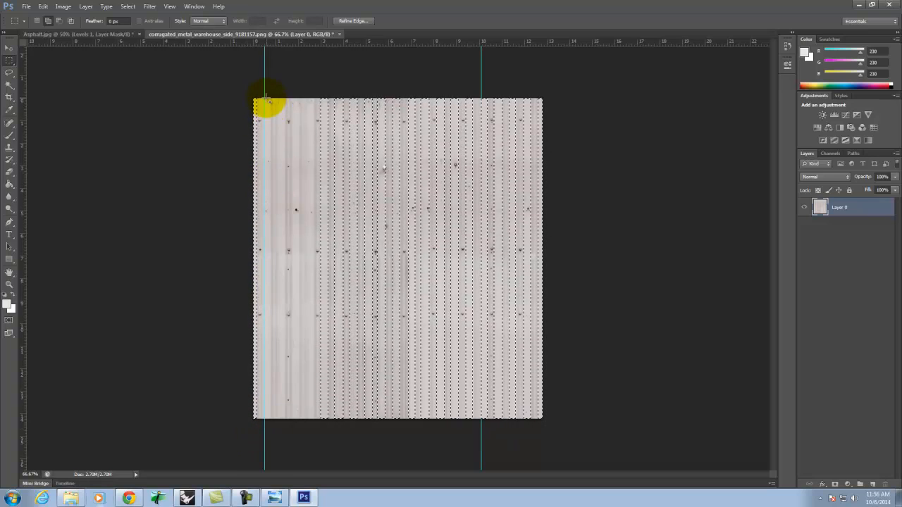
pyautogui.keyDown('shift'); pyautogui.moveTo(261, 100); pyautogui.dragTo(271, 444); pyautogui.keyUp('shift')
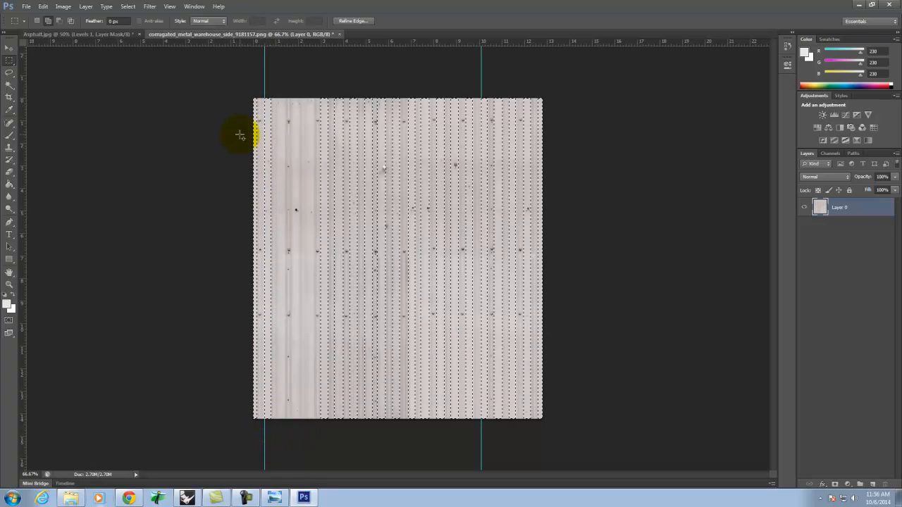
pyautogui.keyDown('shift'); pyautogui.moveTo(275, 97); pyautogui.dragTo(281, 118); pyautogui.keyUp('shift')
pyautogui.keyDown('shift'); pyautogui.moveTo(286, 362); pyautogui.dragTo(296, 457); pyautogui.keyUp('shift')
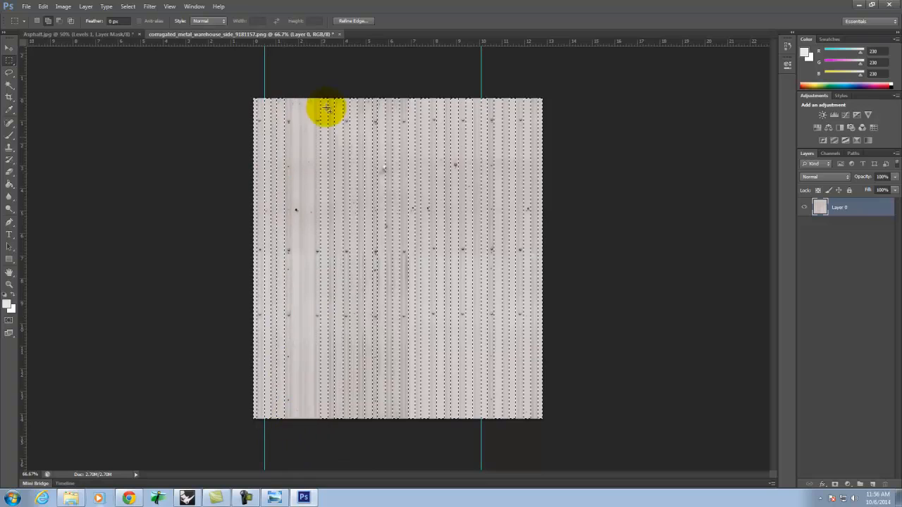
pyautogui.keyDown('shift'); pyautogui.moveTo(309, 202); pyautogui.dragTo(298, 480); pyautogui.keyUp('shift')
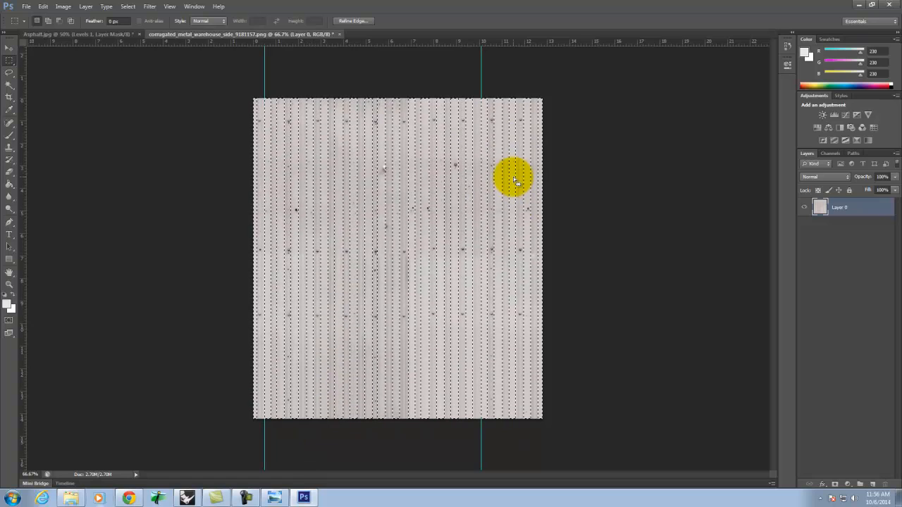
# Create a new layer and paint all the selected strips solid black with a 300 px brush.
pyautogui.click(871, 484)
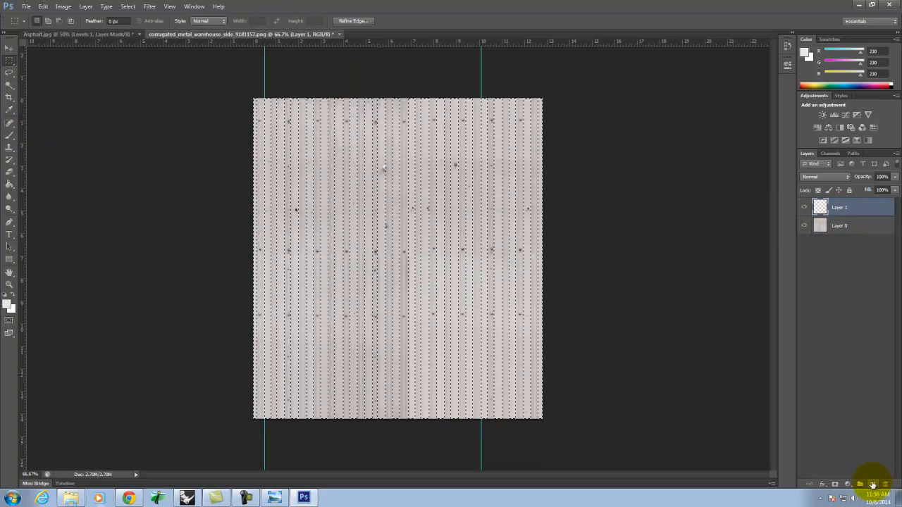
pyautogui.click(9, 133)
pyautogui.click(9, 304)
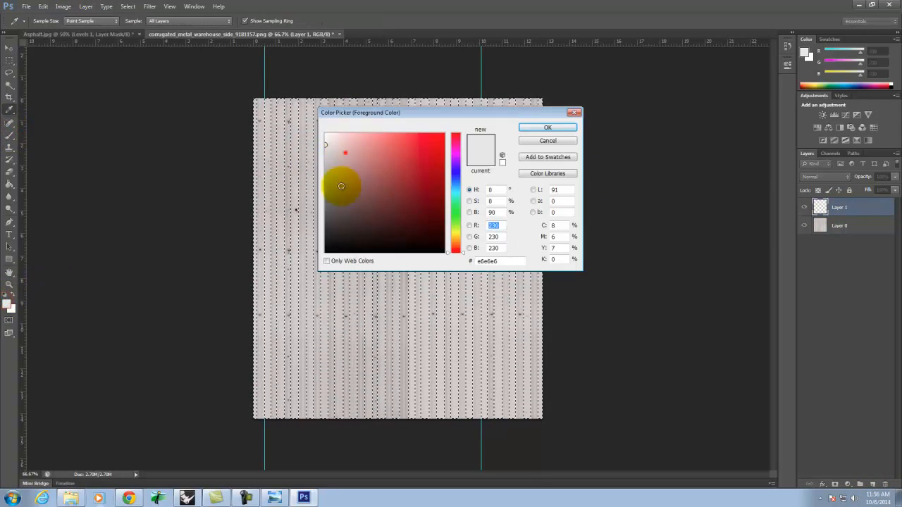
pyautogui.click(555, 129)
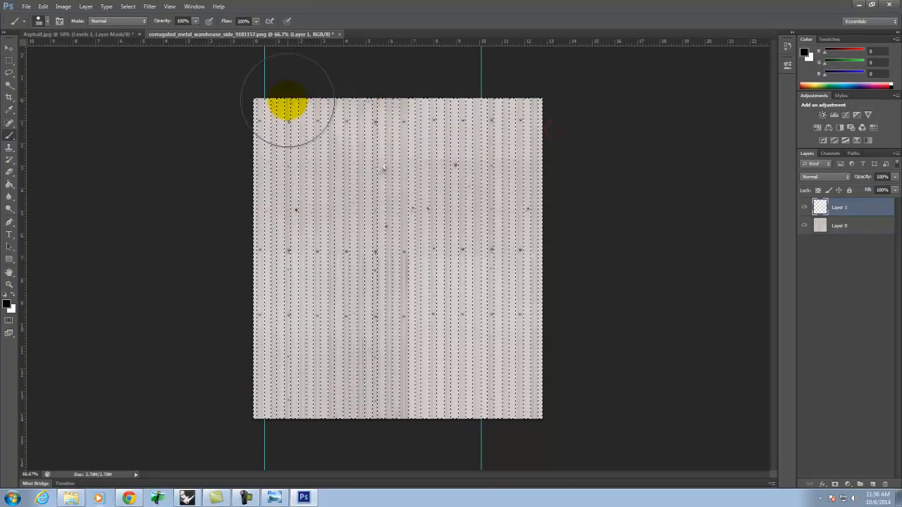
pyautogui.moveTo(264, 120)
pyautogui.mouseDown()
pyautogui.moveTo(188, 187)
pyautogui.moveTo(247, 248)
pyautogui.moveTo(636, 282)
pyautogui.moveTo(632, 357)
pyautogui.moveTo(232, 376)
pyautogui.moveTo(590, 383)
pyautogui.moveTo(221, 397)
pyautogui.mouseUp()
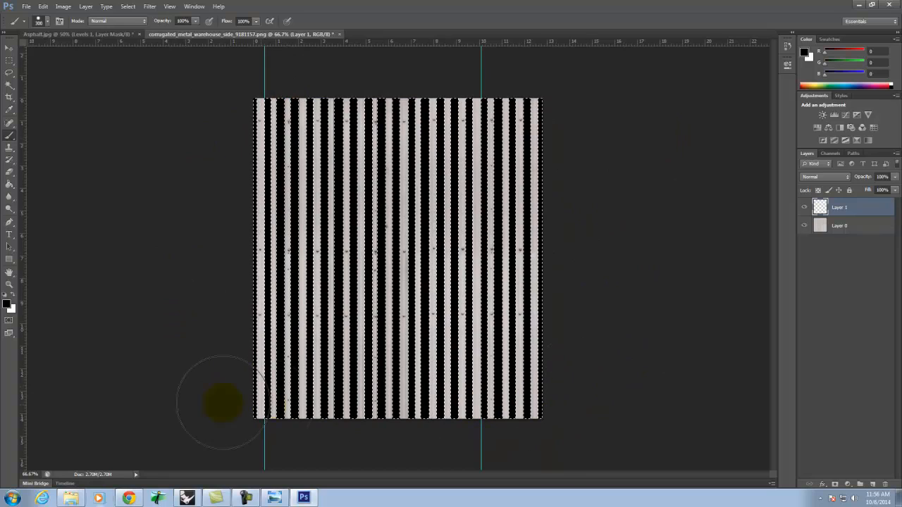
pyautogui.moveTo(280, 100); pyautogui.dragTo(614, 247)
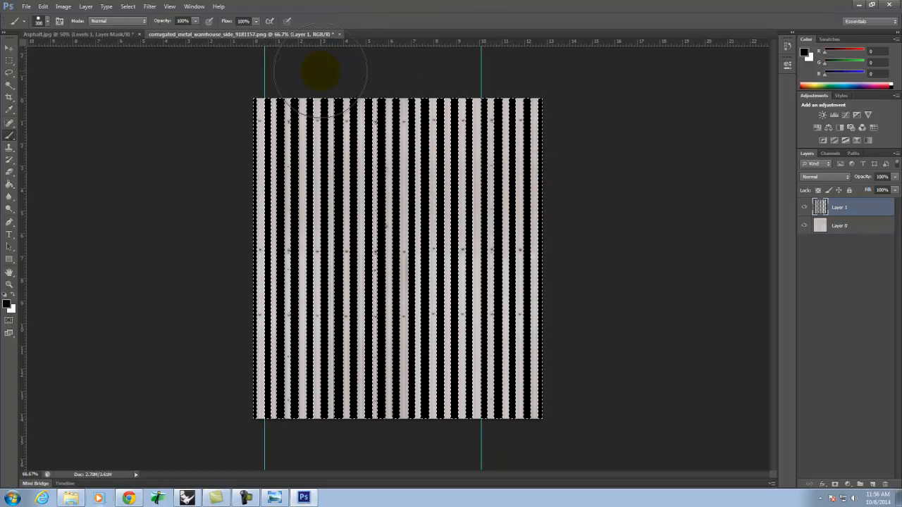
# Invert the selection and paint the remaining strips between the black ones solid white on the same layer.
pyautogui.click(128, 7)
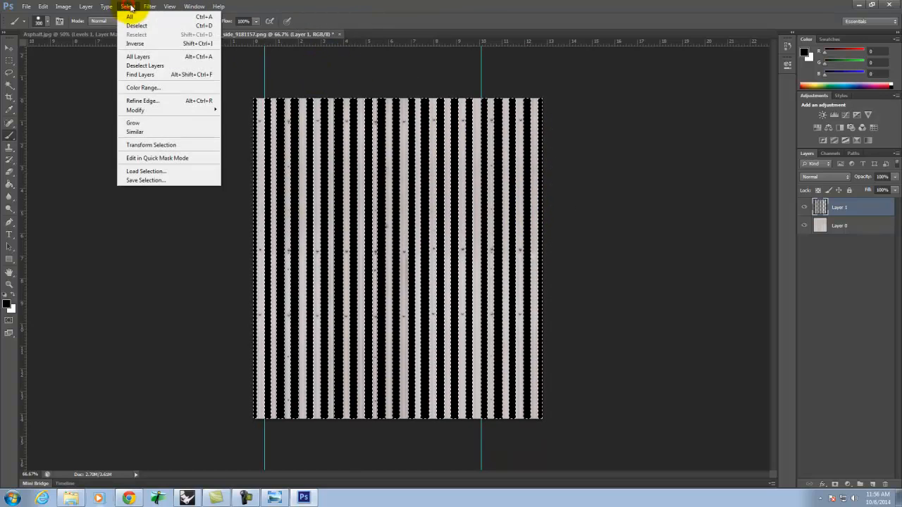
pyautogui.click(133, 42)
pyautogui.click(12, 296)
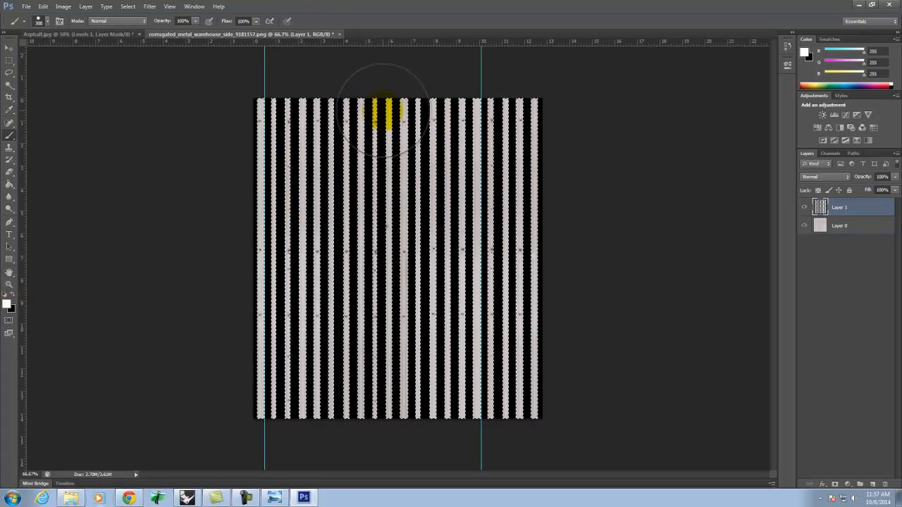
pyautogui.moveTo(372, 106)
pyautogui.mouseDown()
pyautogui.moveTo(584, 115)
pyautogui.moveTo(247, 191)
pyautogui.moveTo(165, 267)
pyautogui.moveTo(262, 349)
pyautogui.moveTo(258, 393)
pyautogui.moveTo(638, 419)
pyautogui.moveTo(395, 84)
pyautogui.mouseUp()
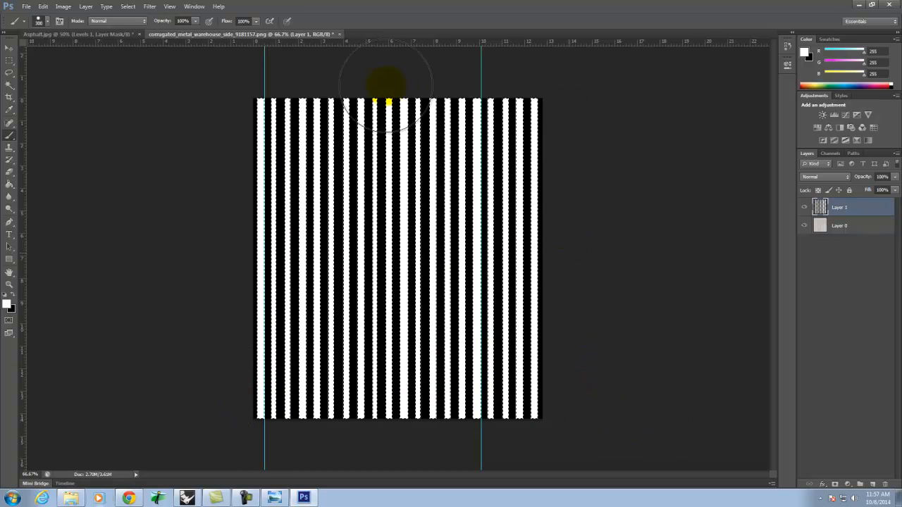
# Deselect the stripes and soften the black-and-white layer with a Gaussian Blur of about 6.6 pixels radius.
pyautogui.click(9, 63)
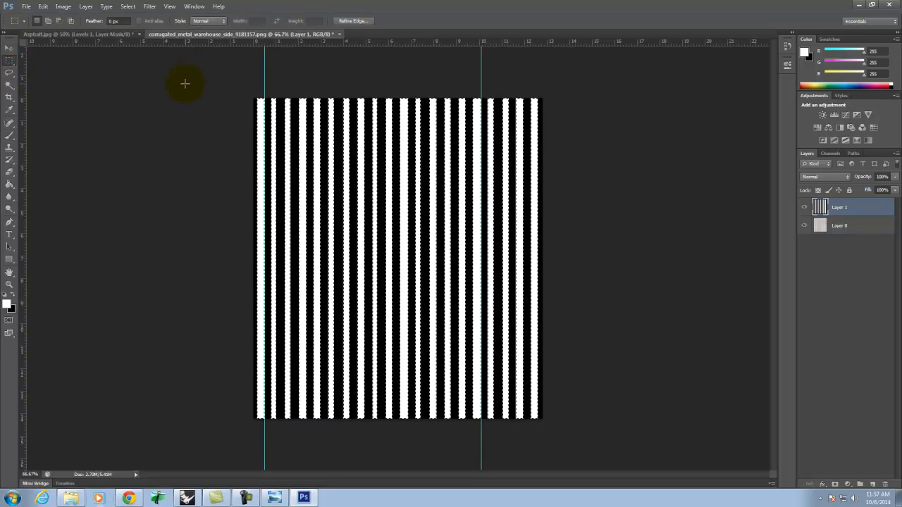
pyautogui.click(185, 84)
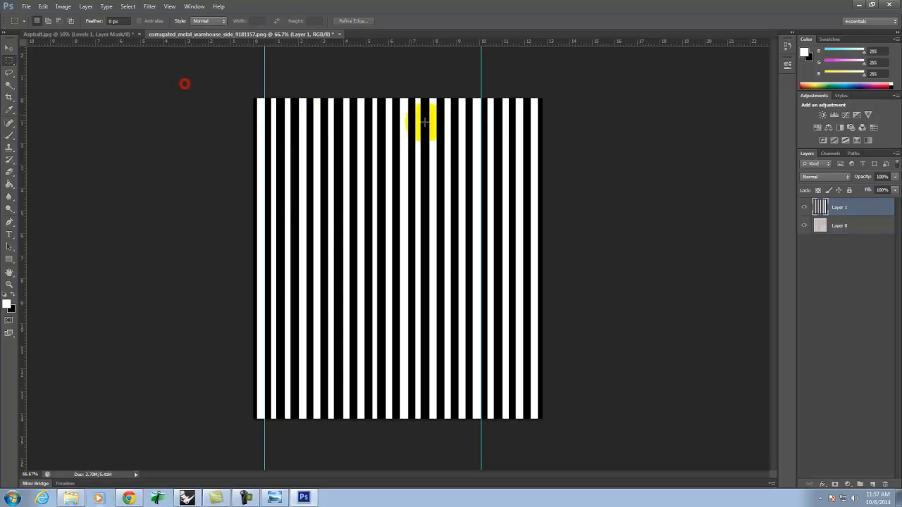
pyautogui.click(150, 6)
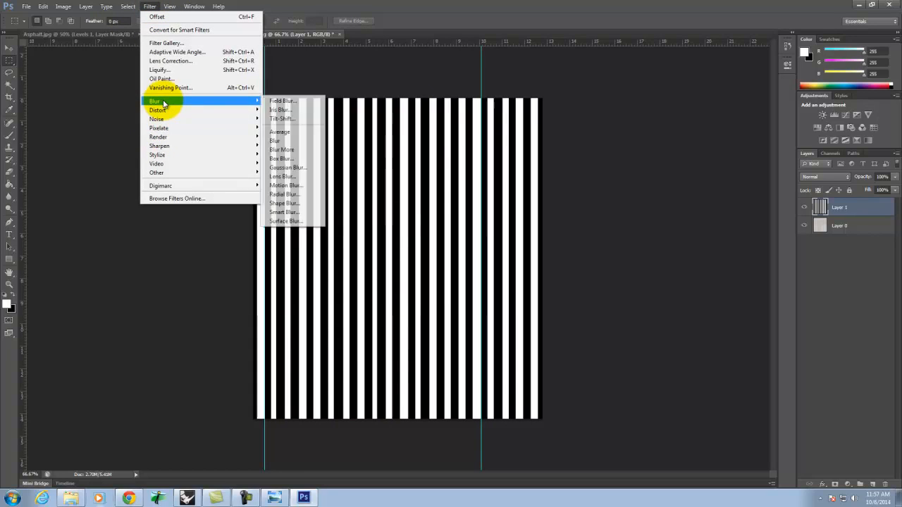
pyautogui.click(299, 169)
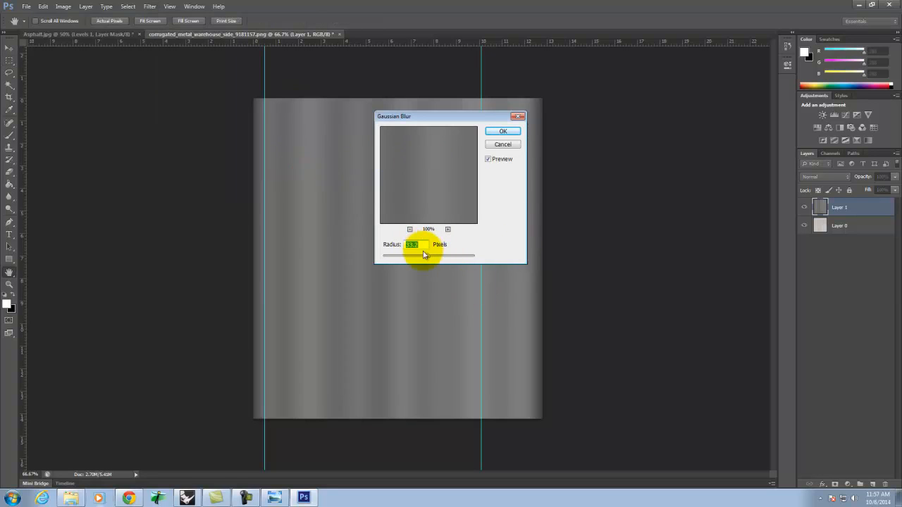
pyautogui.moveTo(427, 255); pyautogui.dragTo(393, 262)
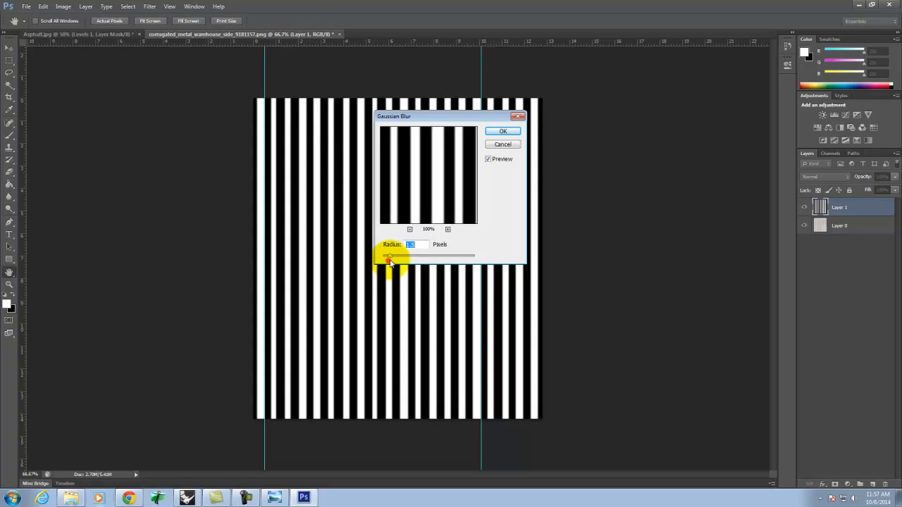
pyautogui.moveTo(391, 257); pyautogui.dragTo(413, 261)
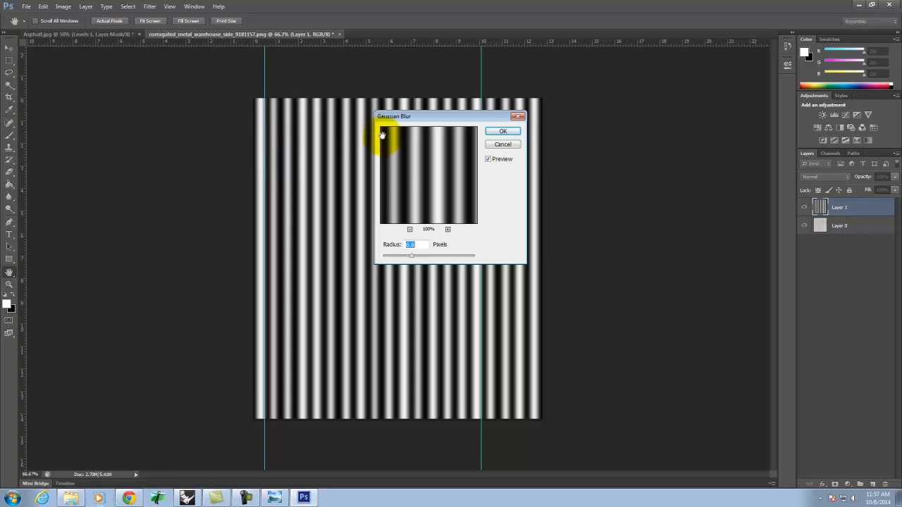
pyautogui.click(510, 132)
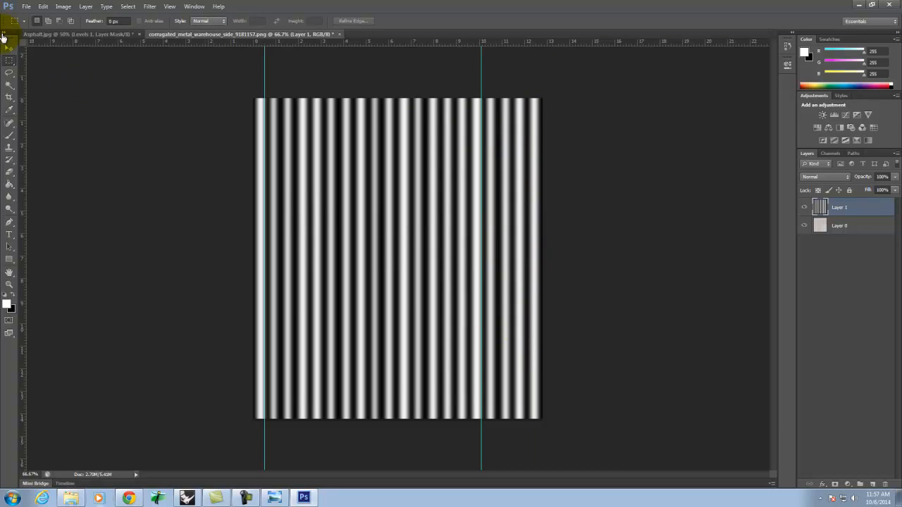
# Export the blurred stripes for web as a JPEG named Corrugated_Steel_displacement.jpg in the Metal - Corrugated - Steel folder.
pyautogui.click(27, 6)
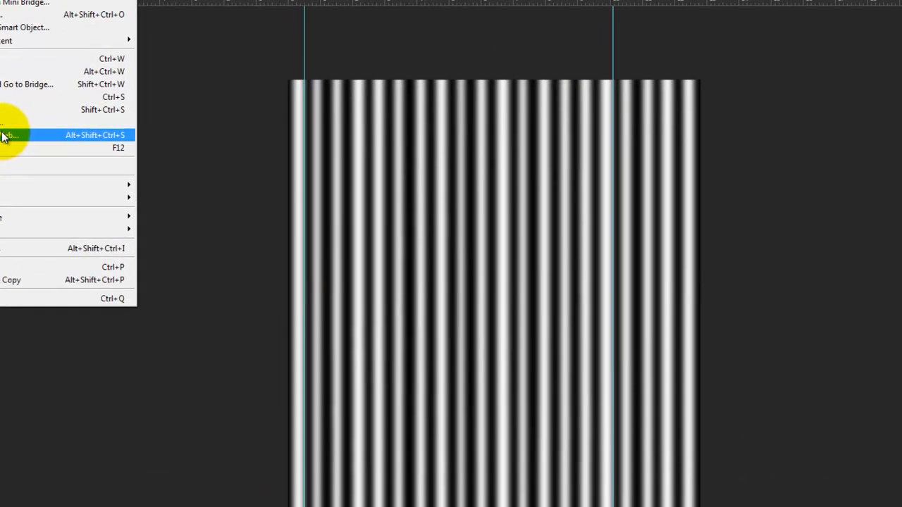
pyautogui.click(36, 137)
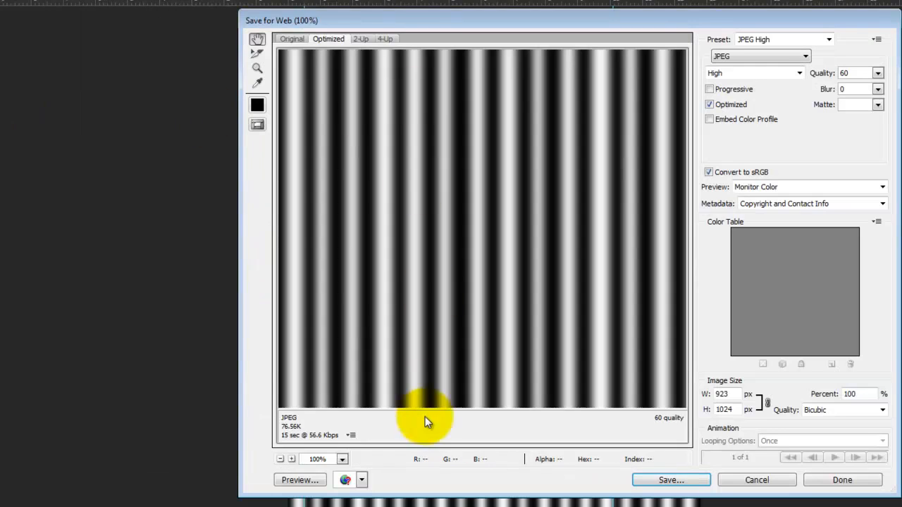
pyautogui.click(669, 480)
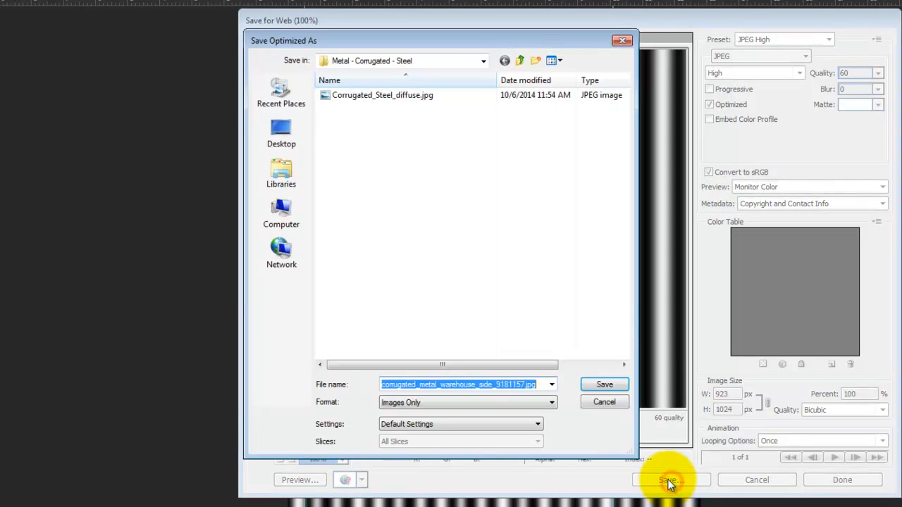
pyautogui.click(377, 99)
pyautogui.doubleClick(458, 393)
pyautogui.moveTo(459, 386); pyautogui.dragTo(440, 385)
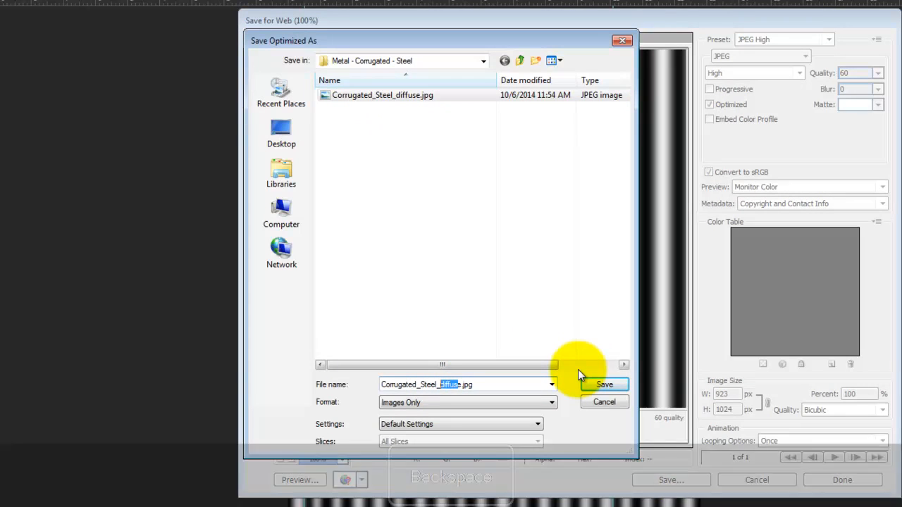
pyautogui.press('BackSpace')
pyautogui.press('Right')
pyautogui.press('BackSpace')
pyautogui.write('displa')
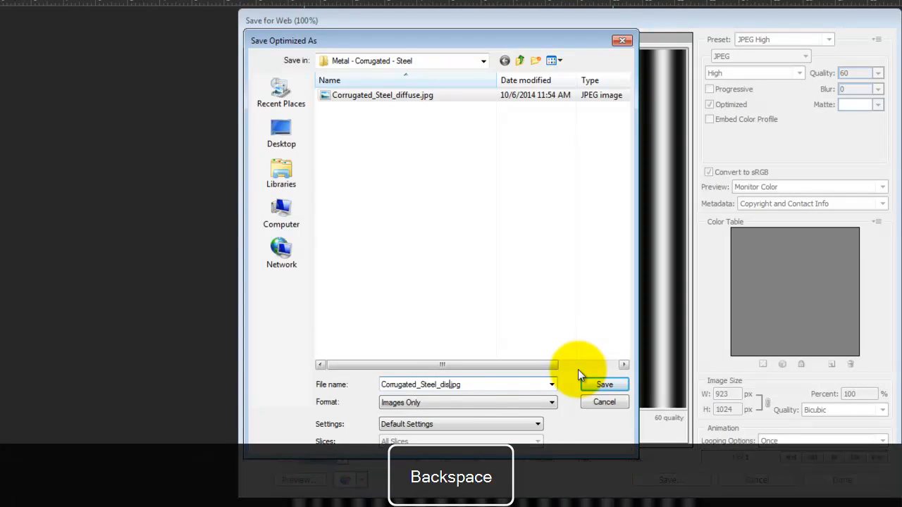
pyautogui.write('cement')
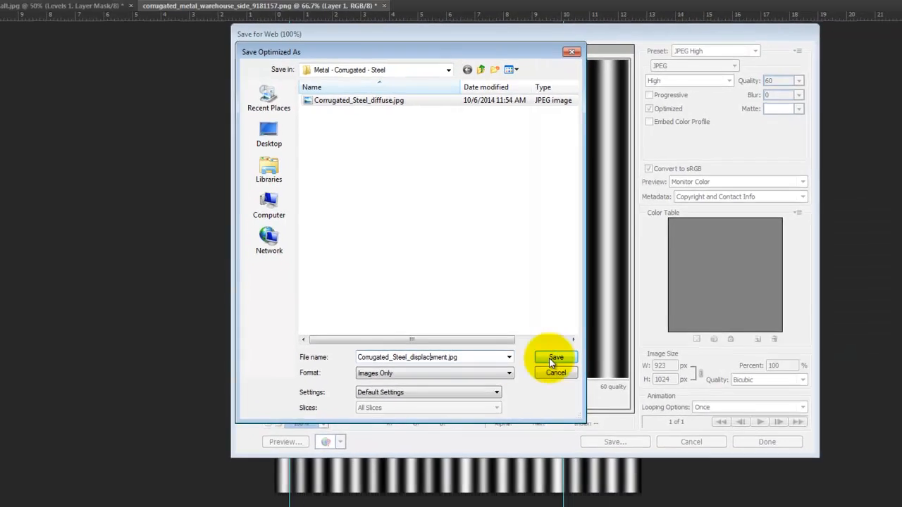
pyautogui.click(604, 384)
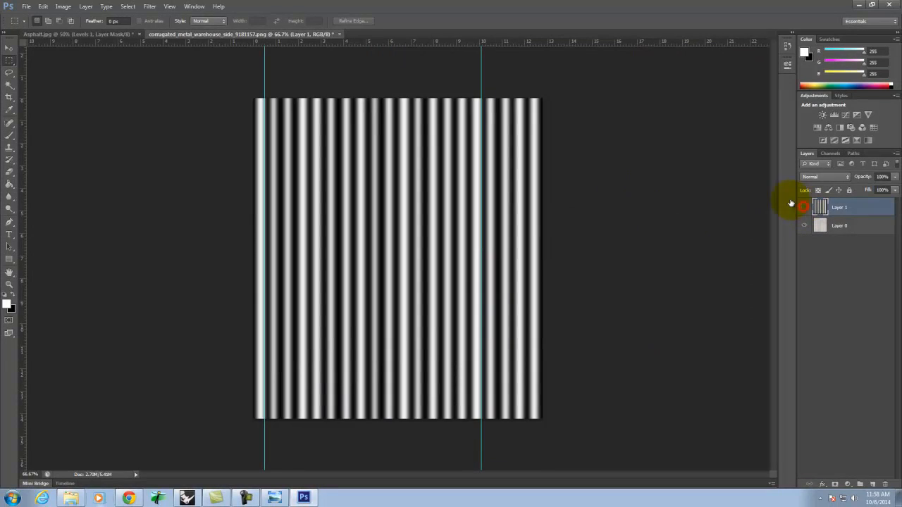
# Hide the stripe layer and add a Channel Mixer adjustment layer using the Black & White Infrared (RGB) preset.
pyautogui.click(803, 206)
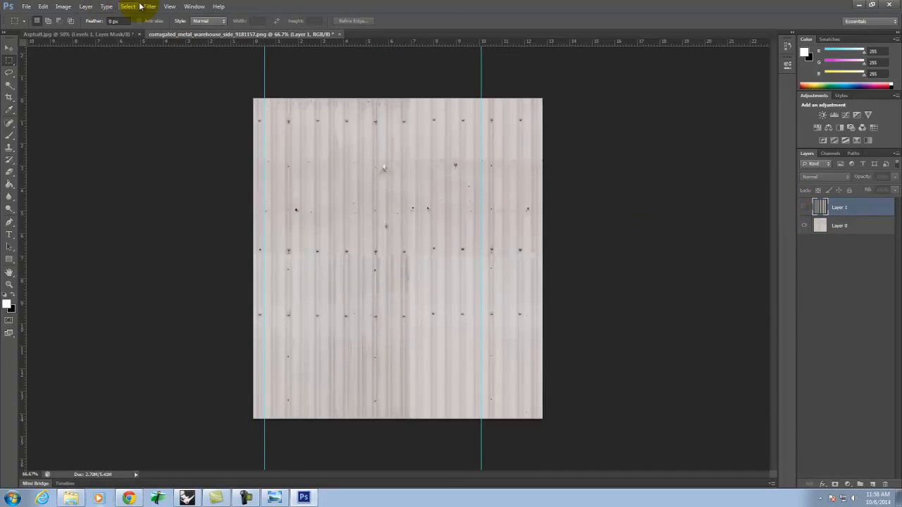
pyautogui.click(83, 6)
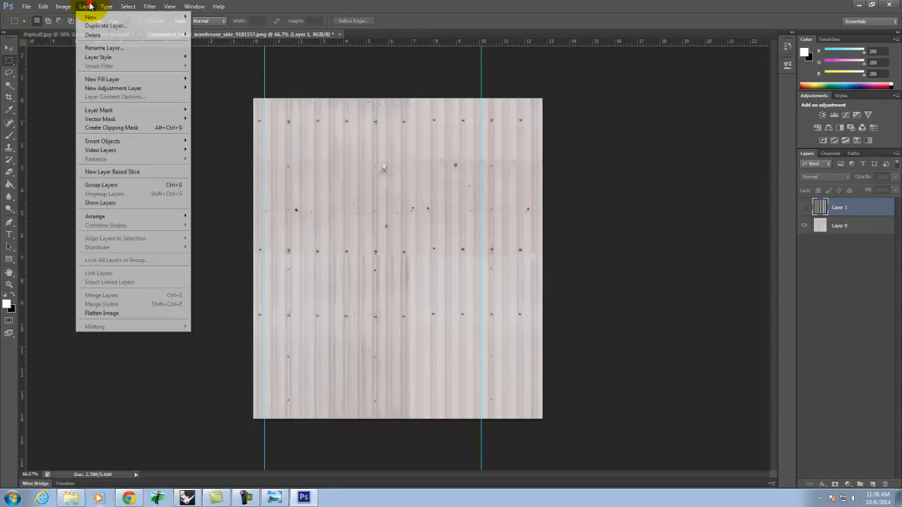
pyautogui.moveTo(177, 88)
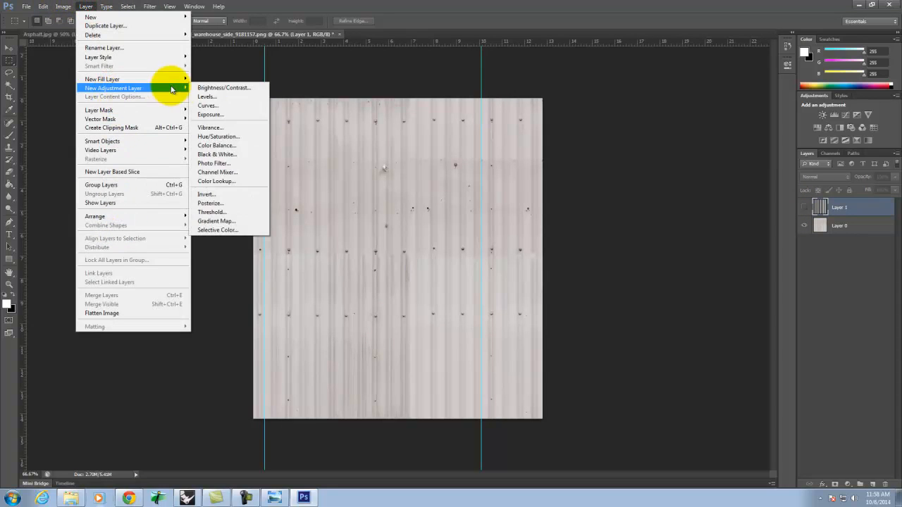
pyautogui.click(232, 165)
pyautogui.click(528, 160)
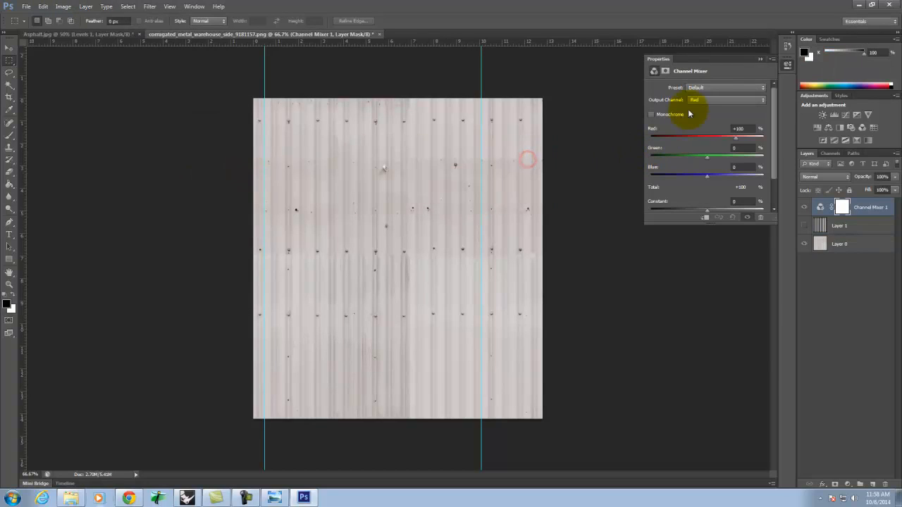
pyautogui.click(733, 102)
pyautogui.click(729, 89)
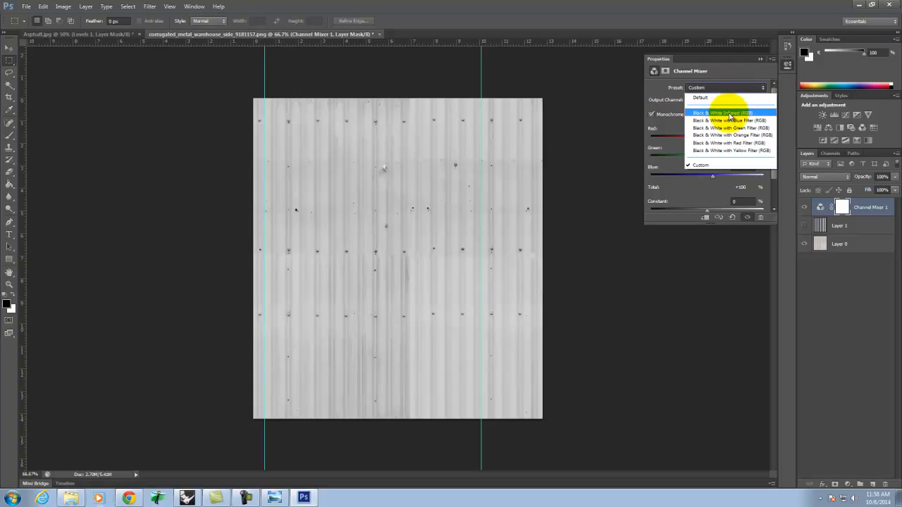
pyautogui.click(729, 114)
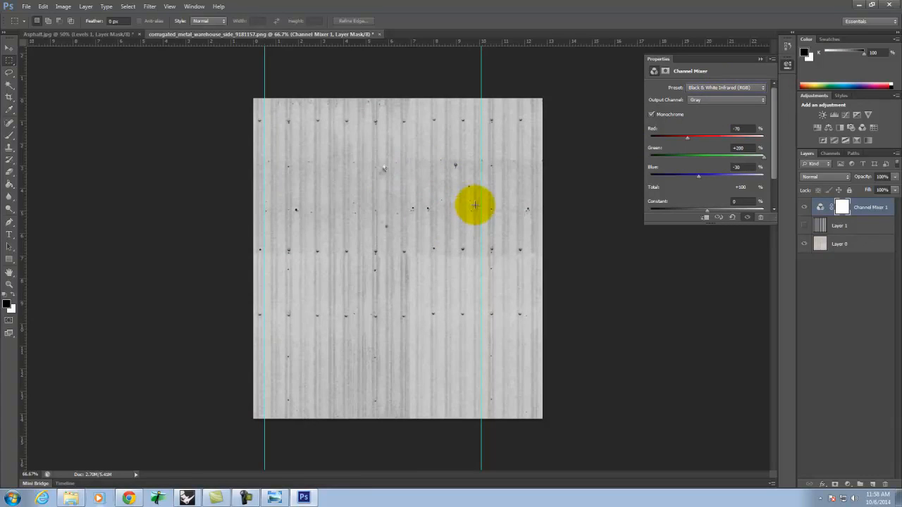
pyautogui.click(760, 59)
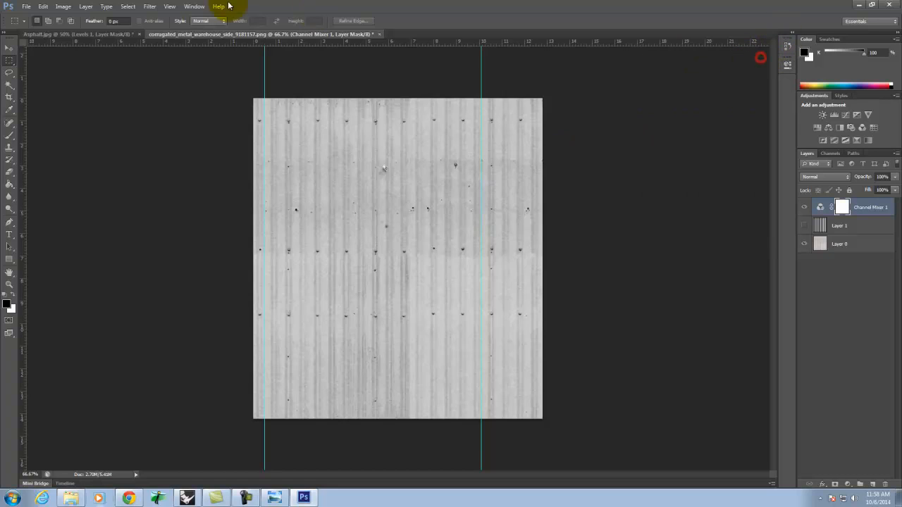
# Add a Levels adjustment layer and raise the contrast with input black at 103 and input white at 212.
pyautogui.click(86, 6)
pyautogui.moveTo(101, 87)
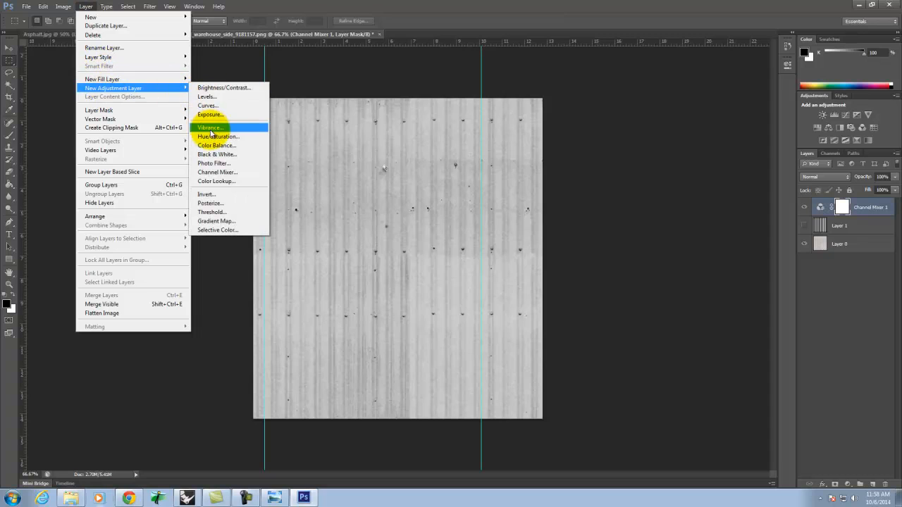
pyautogui.click(206, 96)
pyautogui.click(532, 159)
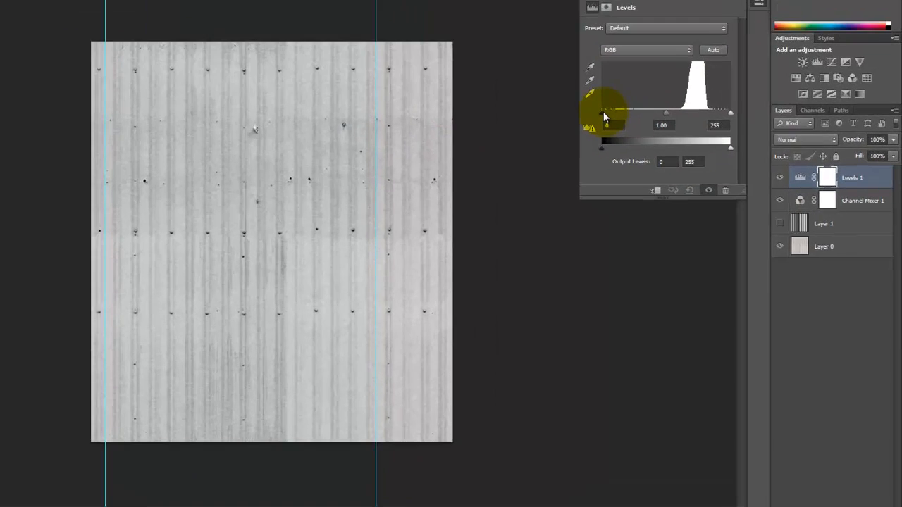
pyautogui.moveTo(603, 112); pyautogui.dragTo(646, 109)
pyautogui.moveTo(595, 67); pyautogui.dragTo(604, 67)
pyautogui.moveTo(696, 72); pyautogui.dragTo(672, 82)
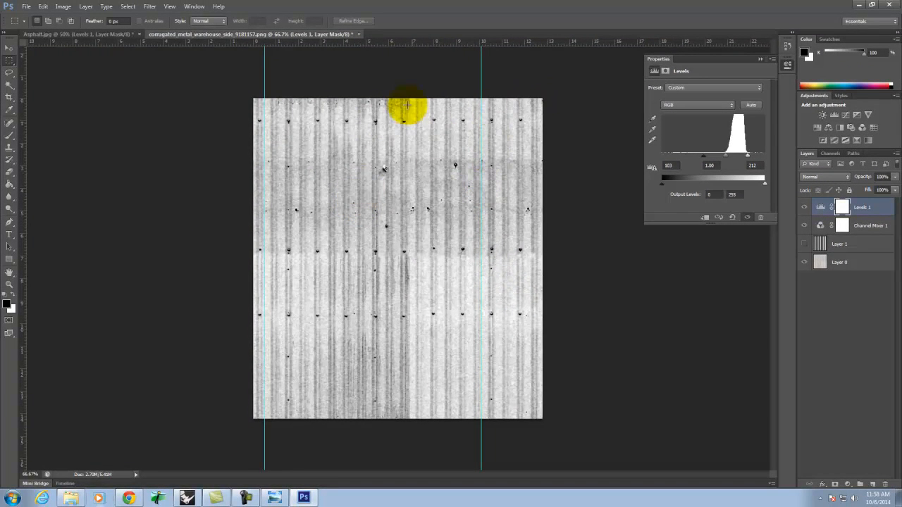
# Export the high-contrast grayscale sheet for web as a JPEG named Corrugated_Steel_bump.jpg in the same folder.
pyautogui.click(25, 7)
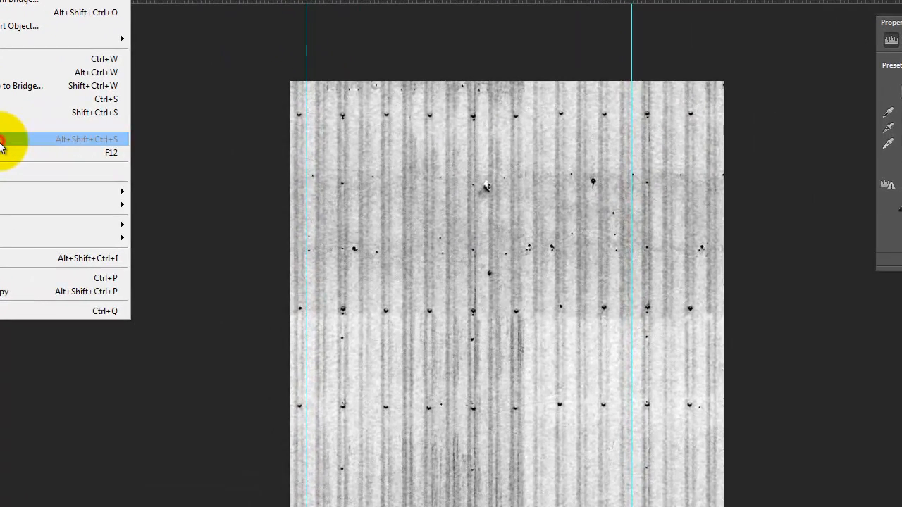
pyautogui.click(9, 144)
pyautogui.click(696, 499)
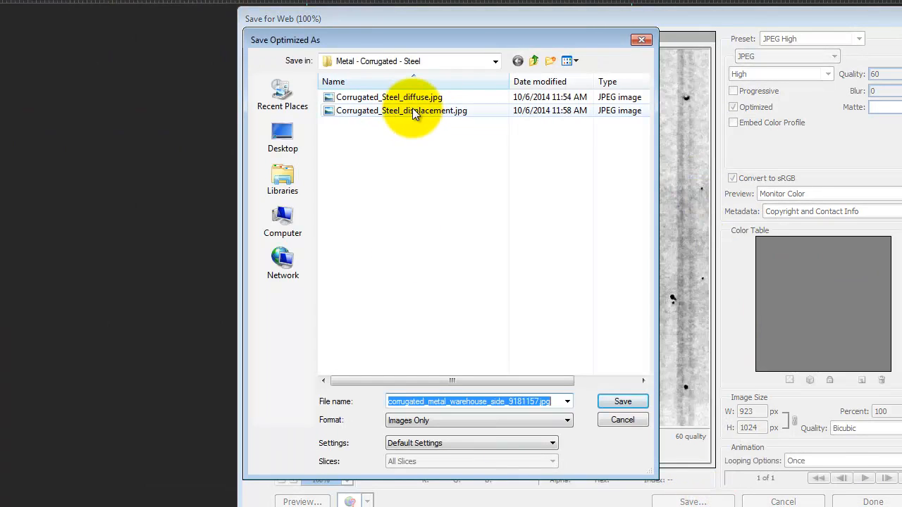
pyautogui.click(412, 111)
pyautogui.doubleClick(477, 400)
pyautogui.click(491, 401)
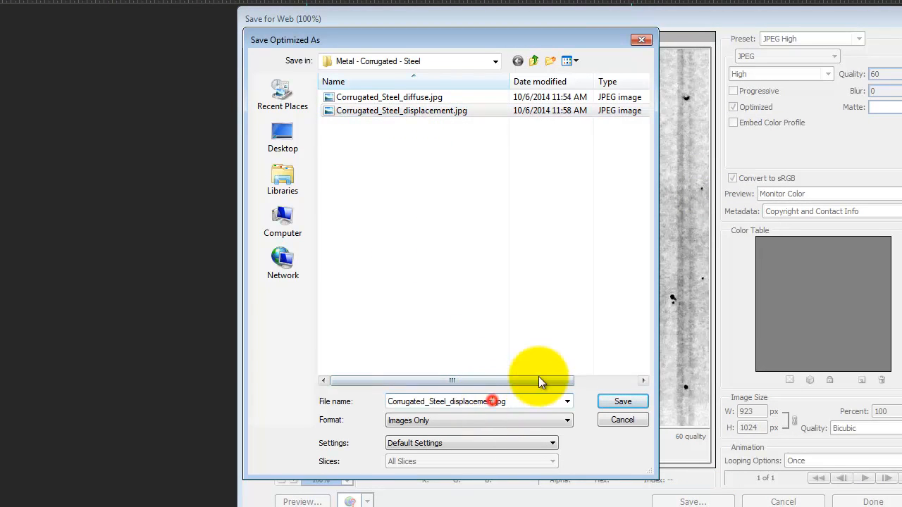
pyautogui.press('Right')
pyautogui.press('BackSpace')
pyautogui.press('BackSpace')
pyautogui.press('BackSpace')
pyautogui.press('BackSpace')
pyautogui.press('BackSpace')
pyautogui.press('BackSpace')
pyautogui.press('BackSpace')
pyautogui.press('BackSpace')
pyautogui.press('BackSpace')
pyautogui.press('BackSpace')
pyautogui.press('BackSpace')
pyautogui.press('BackSpace')
pyautogui.press('BackSpace')
pyautogui.write('bump.')
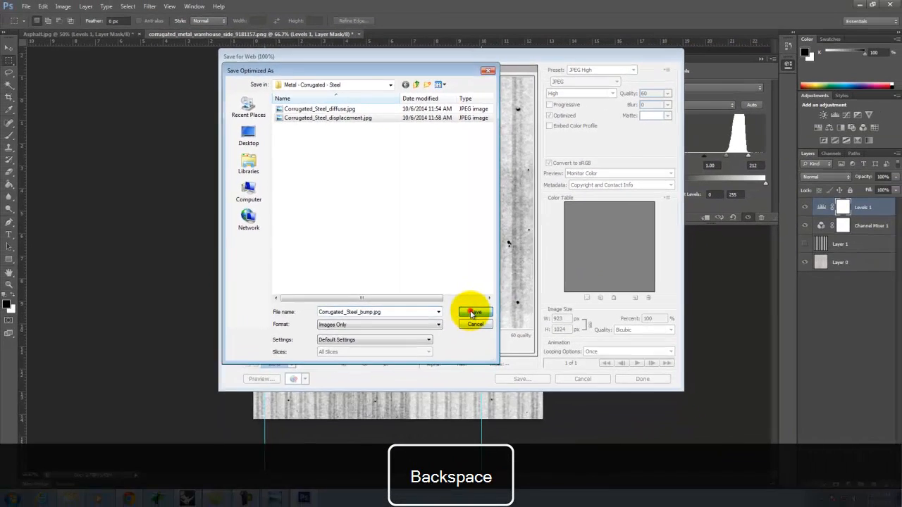
pyautogui.click(622, 401)
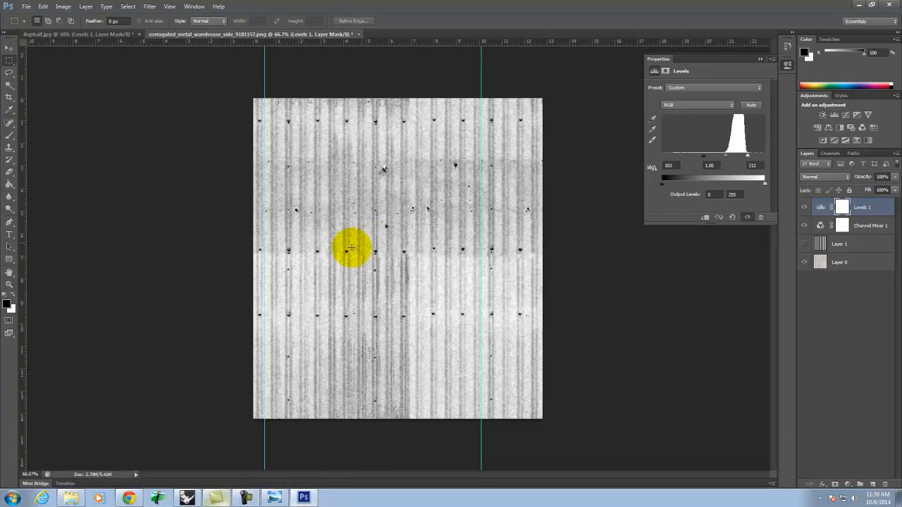
# Switch to Rhino, close the V-Ray frame buffer, and create a Standard scene material named Corrugated - Steel.
pyautogui.click(187, 498)
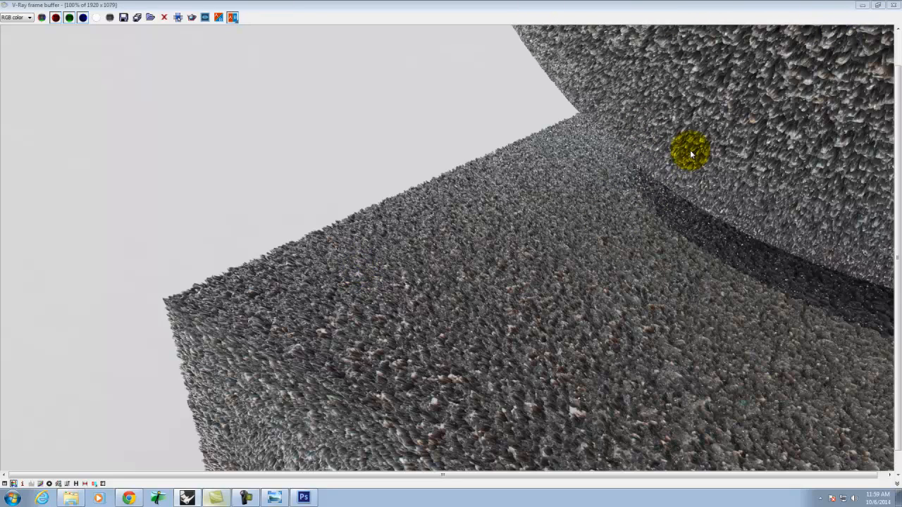
pyautogui.click(892, 6)
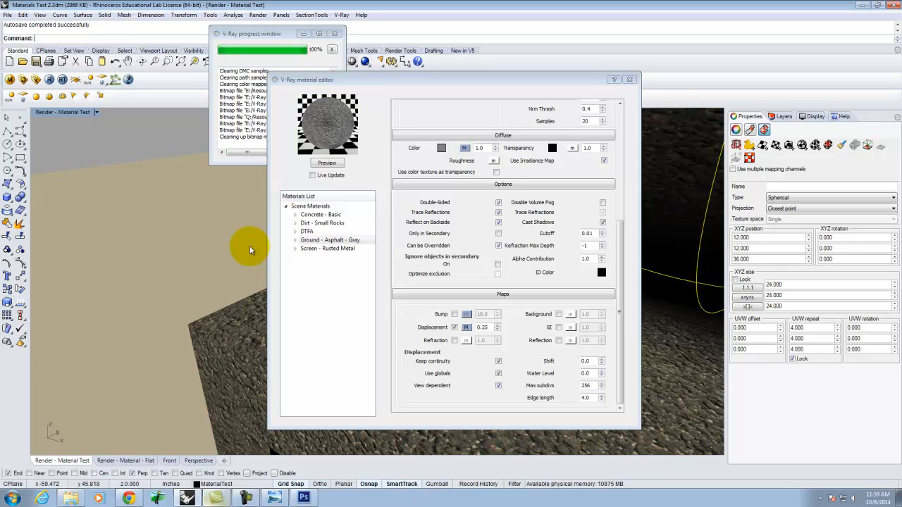
pyautogui.click(303, 205)
pyautogui.rightClick(326, 207)
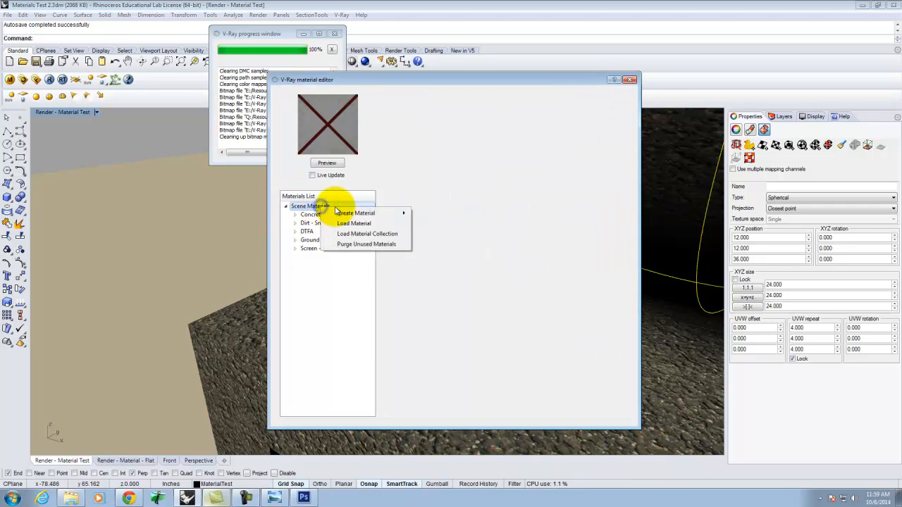
pyautogui.moveTo(393, 216)
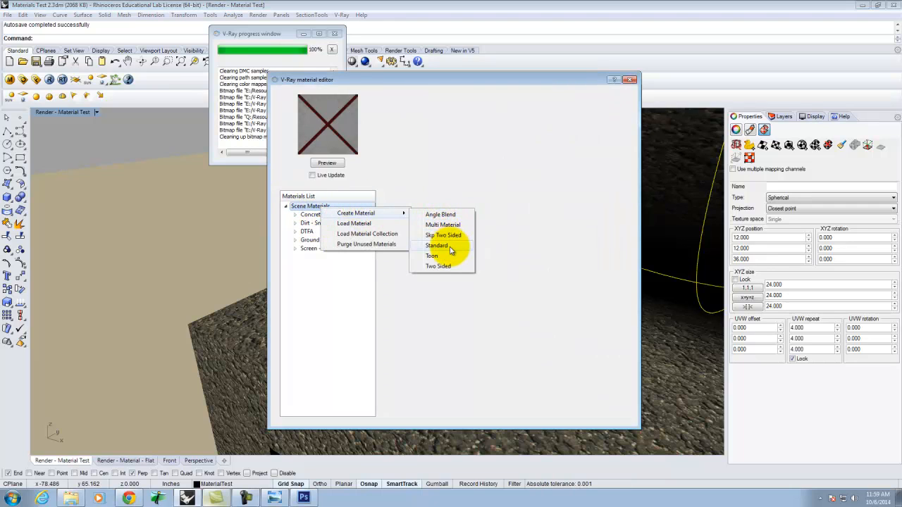
pyautogui.click(451, 247)
pyautogui.doubleClick(331, 223)
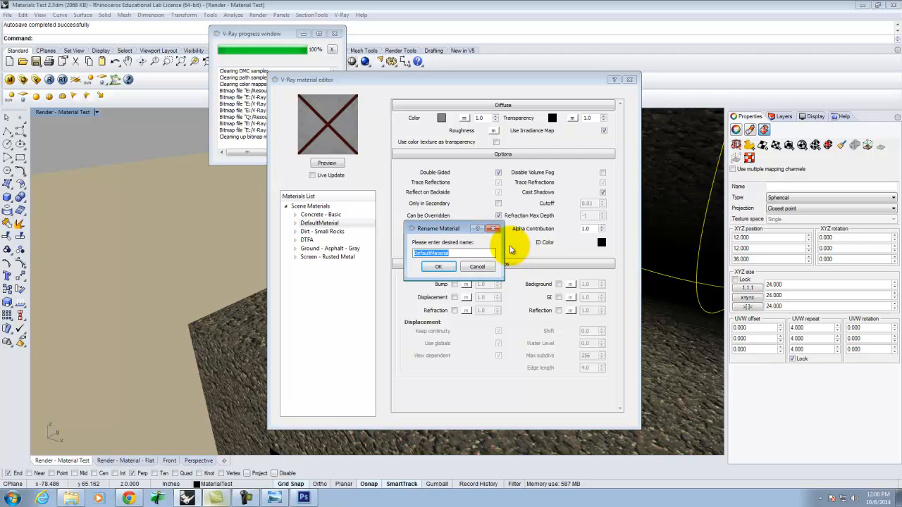
pyautogui.write('Corrugated - Steel')
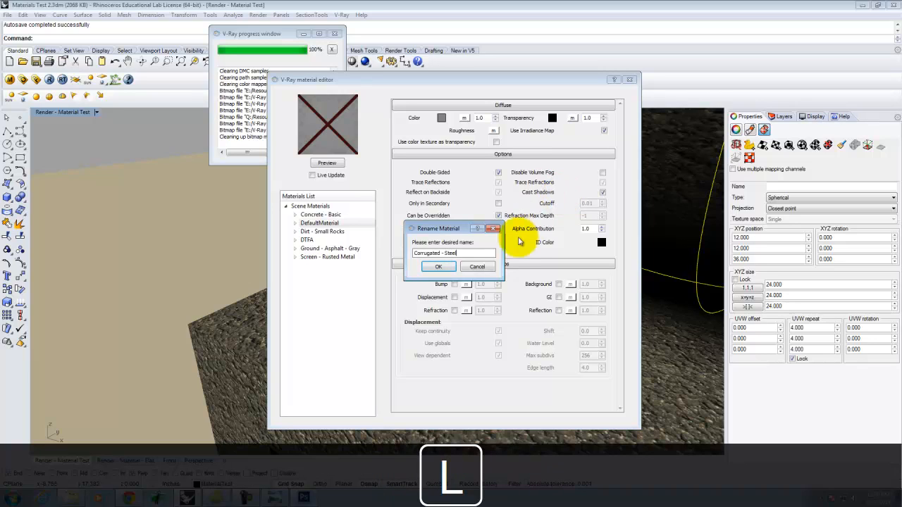
pyautogui.click(441, 267)
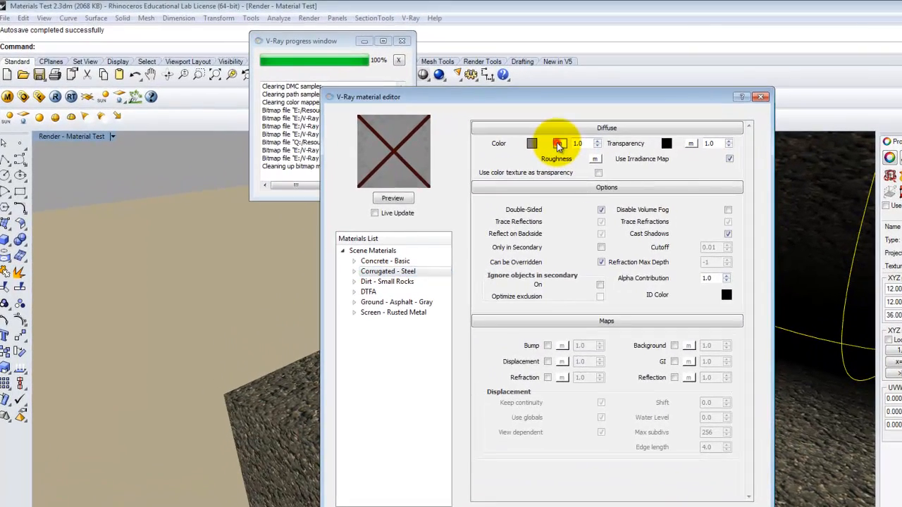
# Assign Corrugated_Steel_diffuse.jpg from the Metal - Corrugated - Steel folder as the material's diffuse color bitmap and preview the texture.
pyautogui.click(469, 119)
pyautogui.click(404, 363)
pyautogui.click(413, 389)
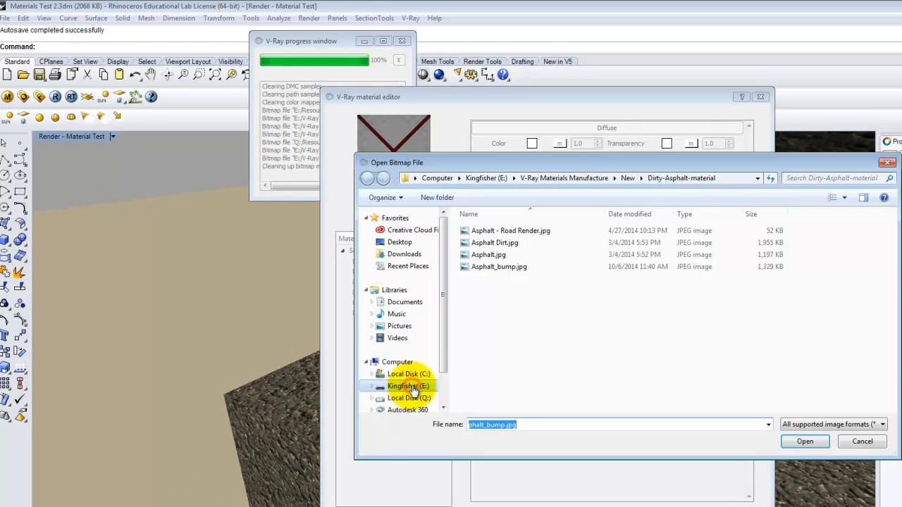
pyautogui.click(626, 178)
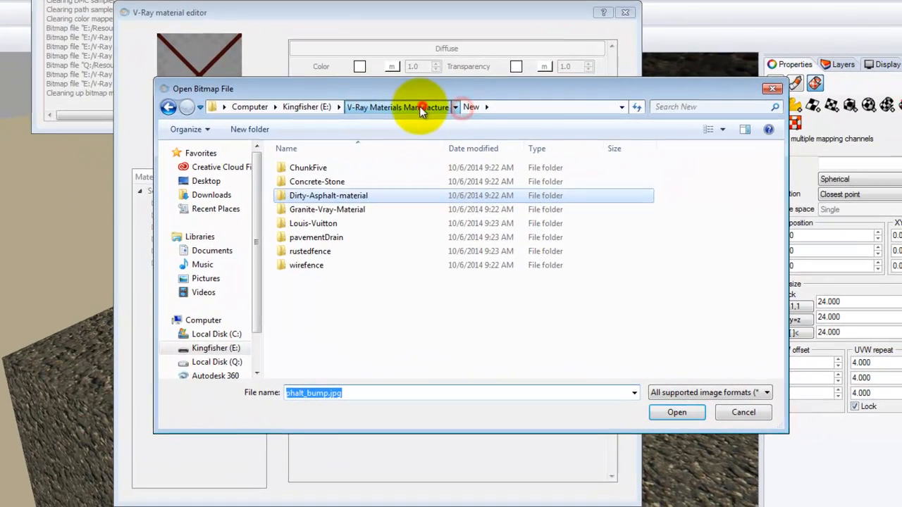
pyautogui.click(496, 142)
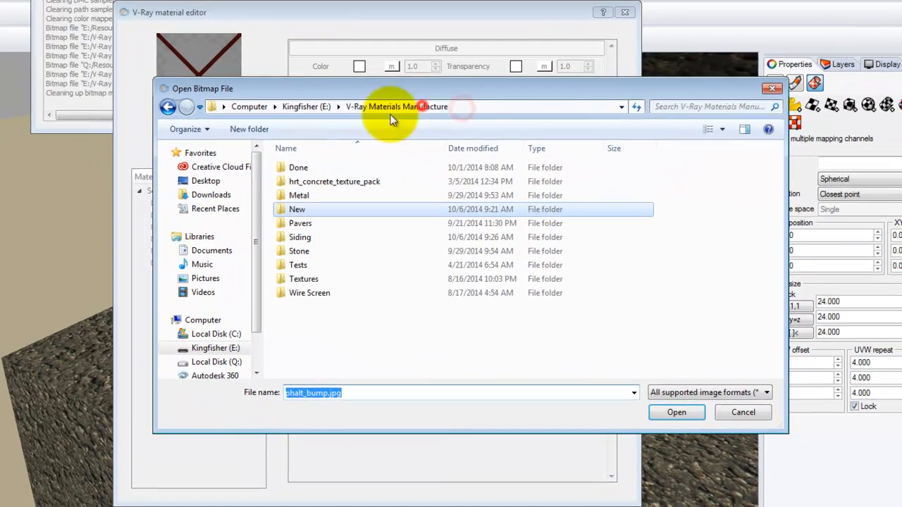
pyautogui.doubleClick(395, 227)
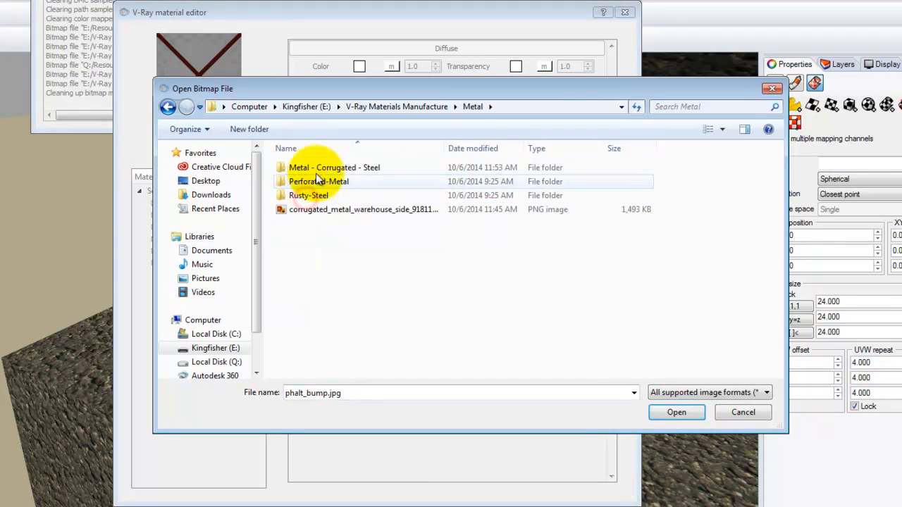
pyautogui.doubleClick(307, 167)
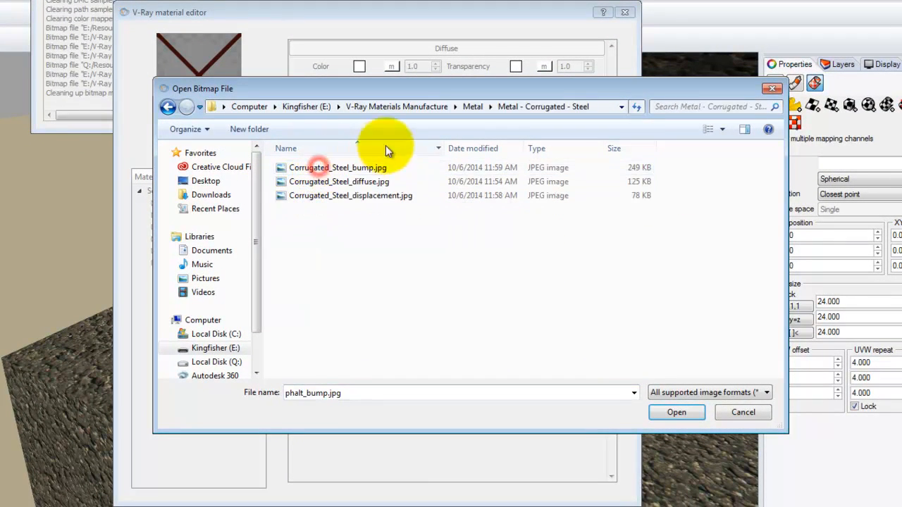
pyautogui.click(337, 182)
pyautogui.click(690, 415)
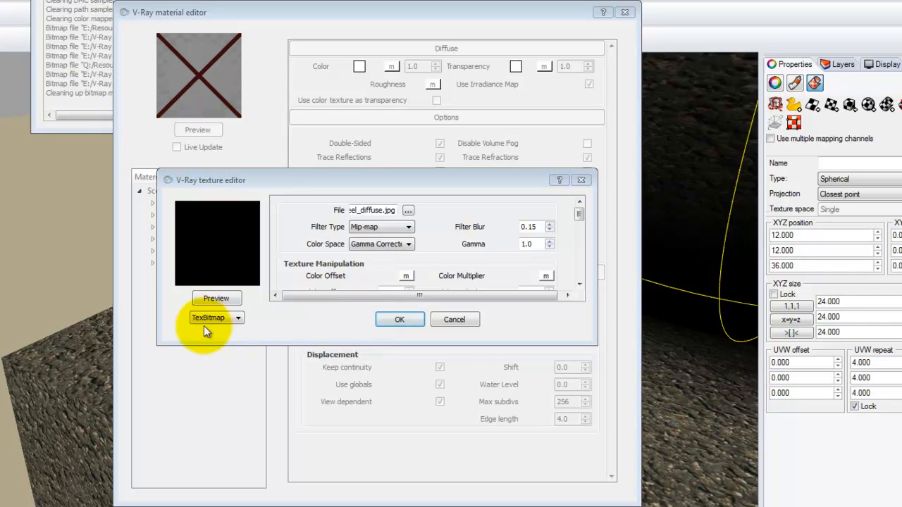
pyautogui.click(214, 298)
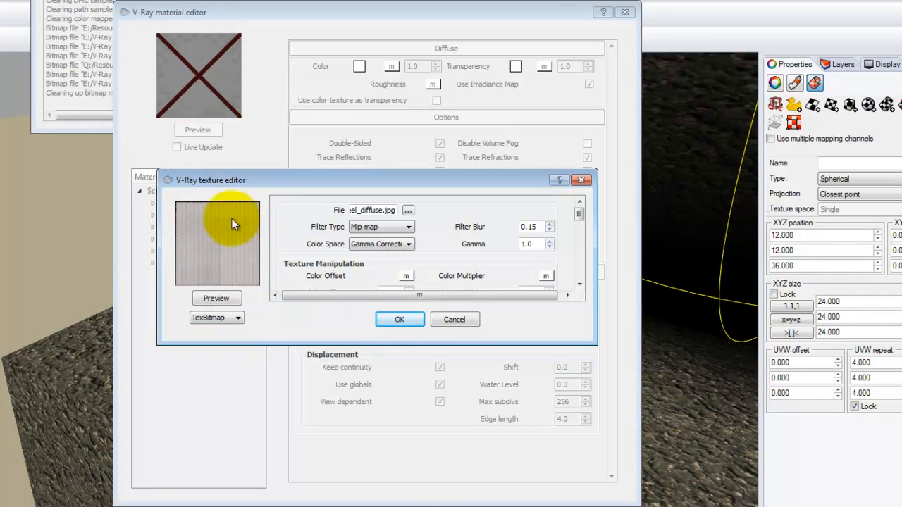
pyautogui.click(399, 321)
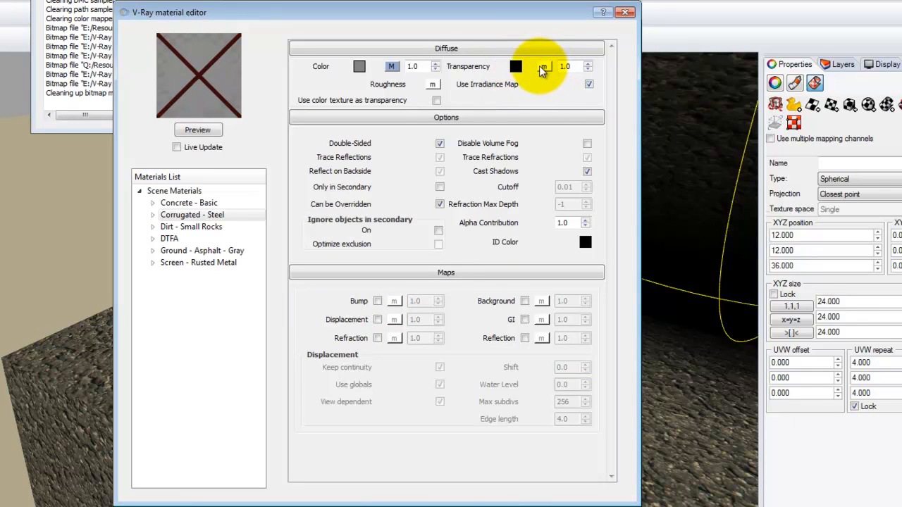
# Enable the material's displacement map and assign Corrugated_Steel_displacement.jpg as a TexBitmap.
pyautogui.click(378, 319)
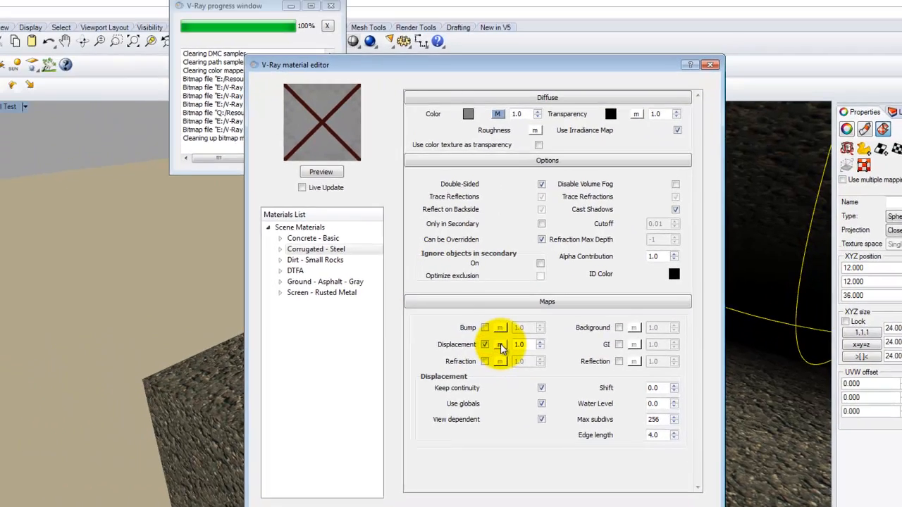
pyautogui.click(502, 349)
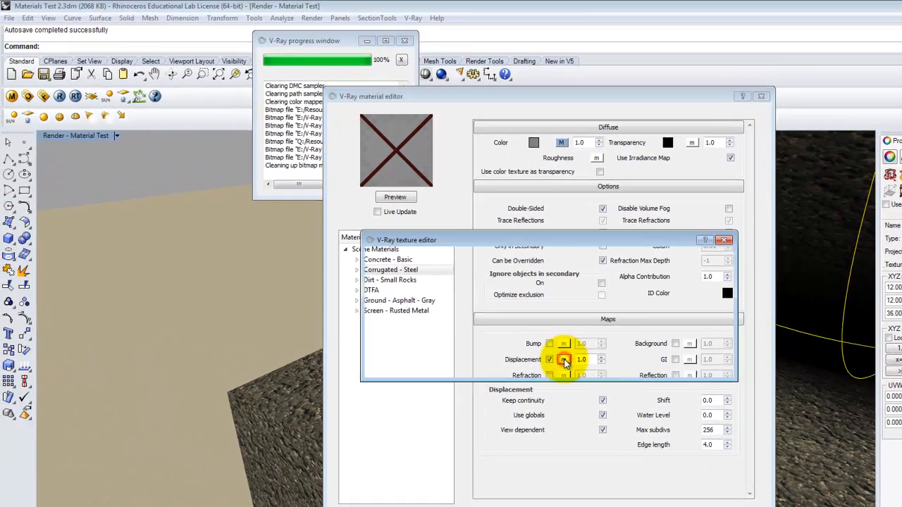
pyautogui.click(338, 344)
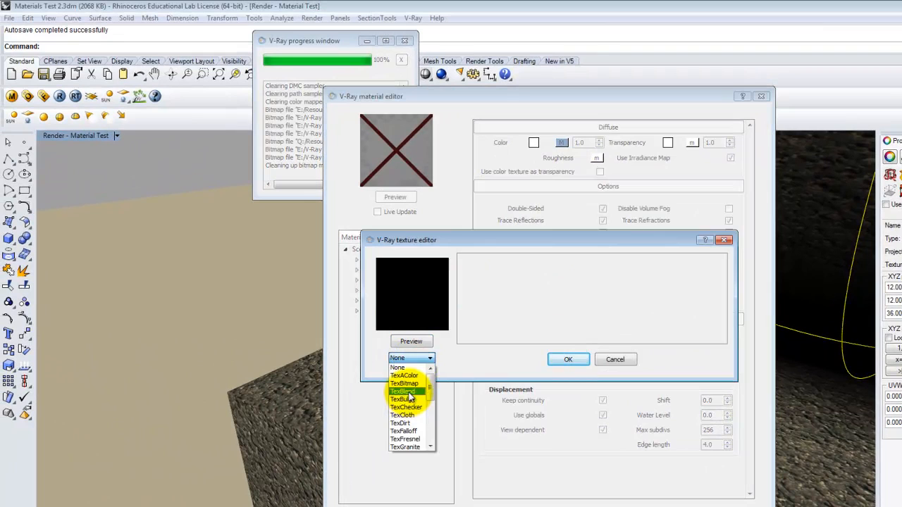
pyautogui.click(405, 383)
pyautogui.click(543, 255)
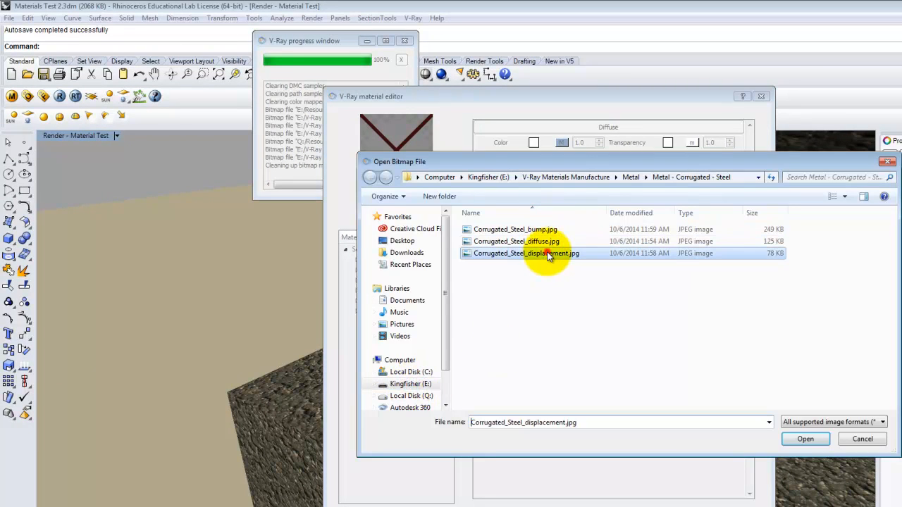
pyautogui.click(804, 438)
pyautogui.click(568, 360)
pyautogui.moveTo(589, 361); pyautogui.dragTo(564, 364)
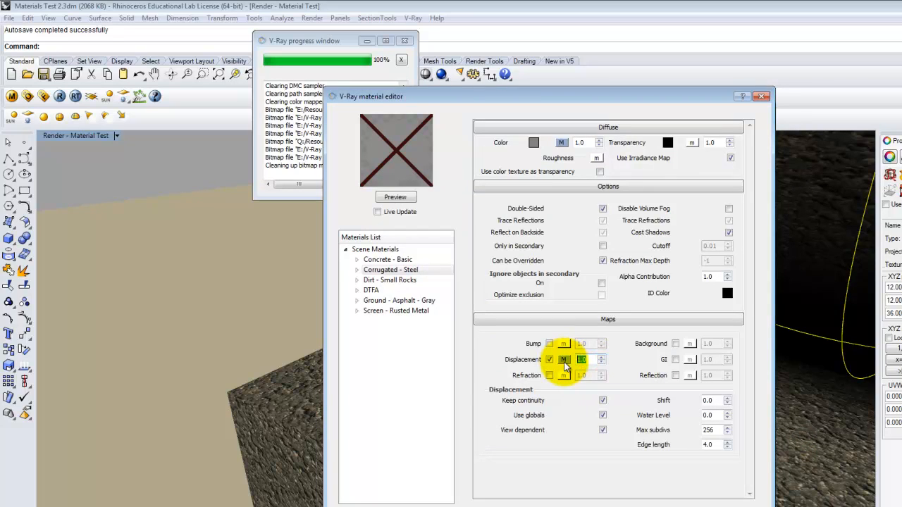
# Enable the bump map with Corrugated_Steel_bump.jpg as a TexBitmap and set its bump amount to 10.
pyautogui.click(548, 343)
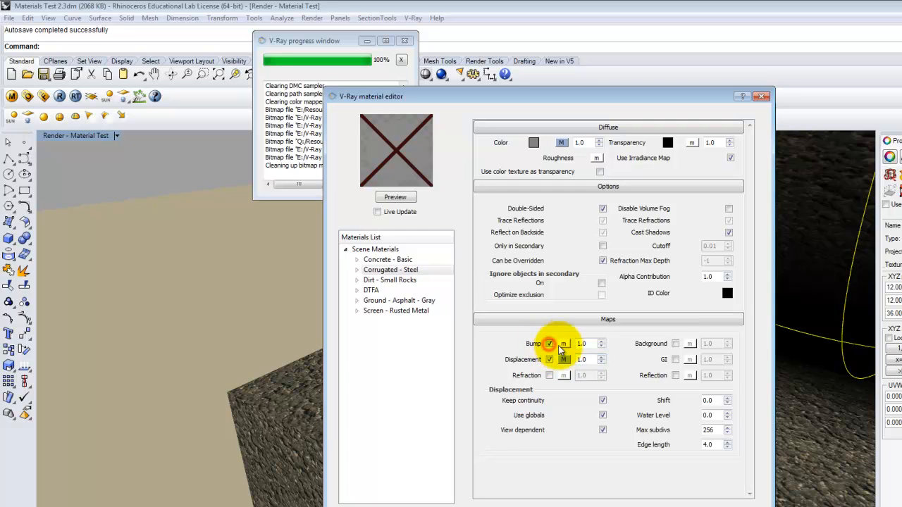
pyautogui.click(563, 343)
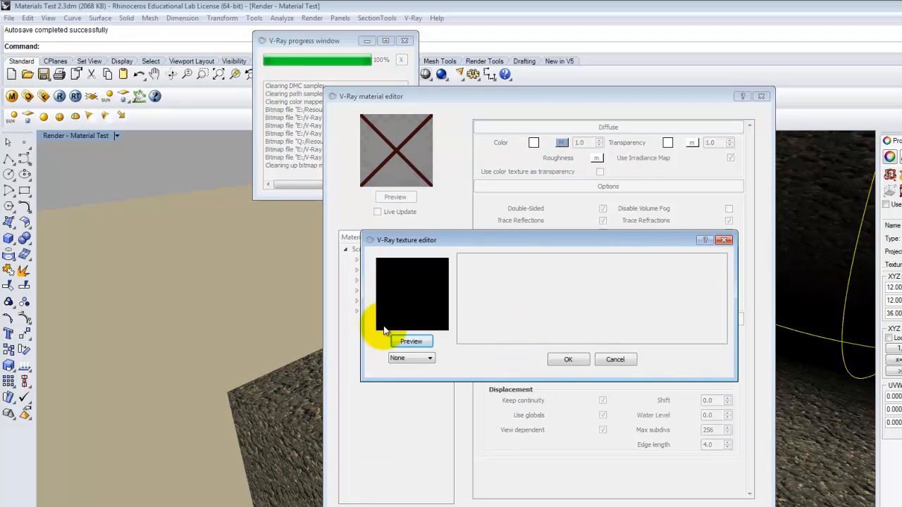
pyautogui.click(411, 358)
pyautogui.click(413, 376)
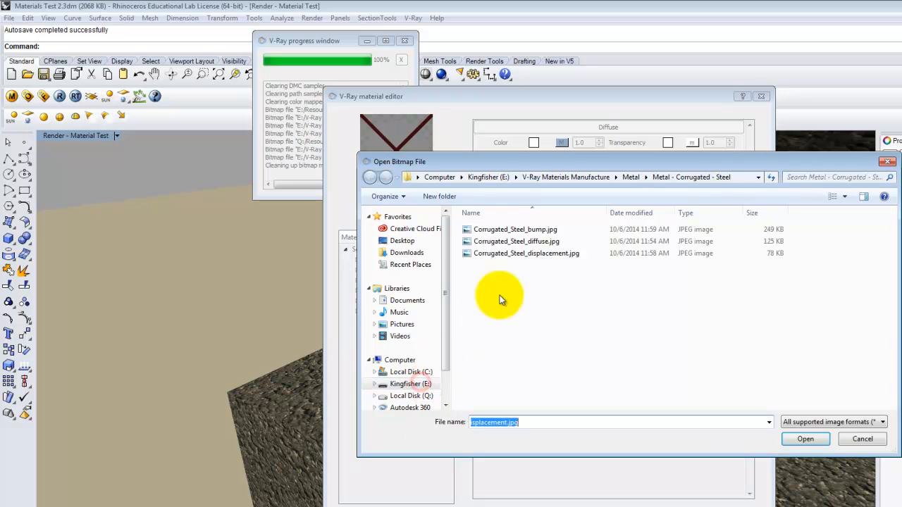
pyautogui.click(544, 228)
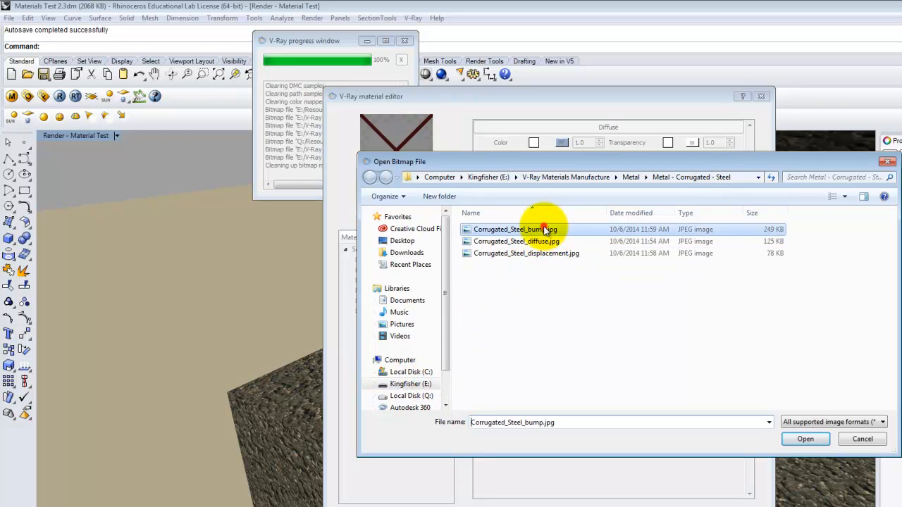
pyautogui.click(801, 441)
pyautogui.click(576, 359)
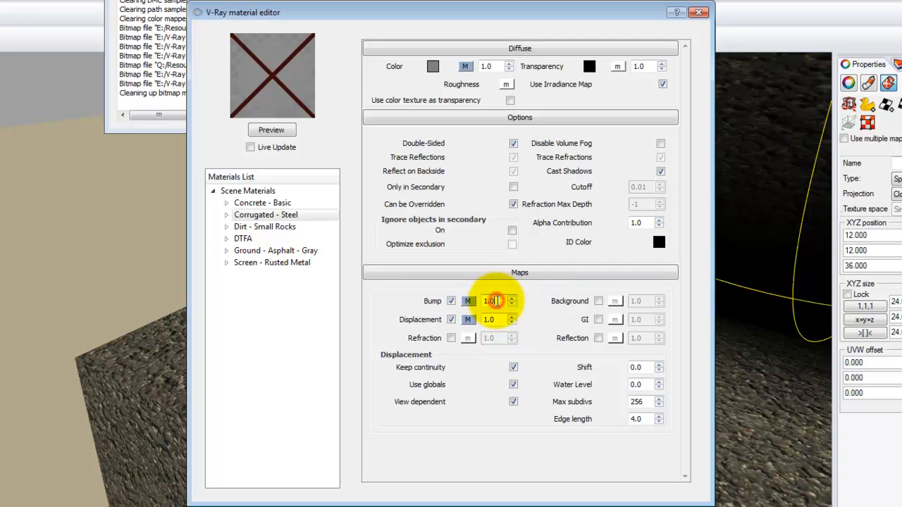
pyautogui.moveTo(481, 300); pyautogui.dragTo(504, 301)
pyautogui.write('10')
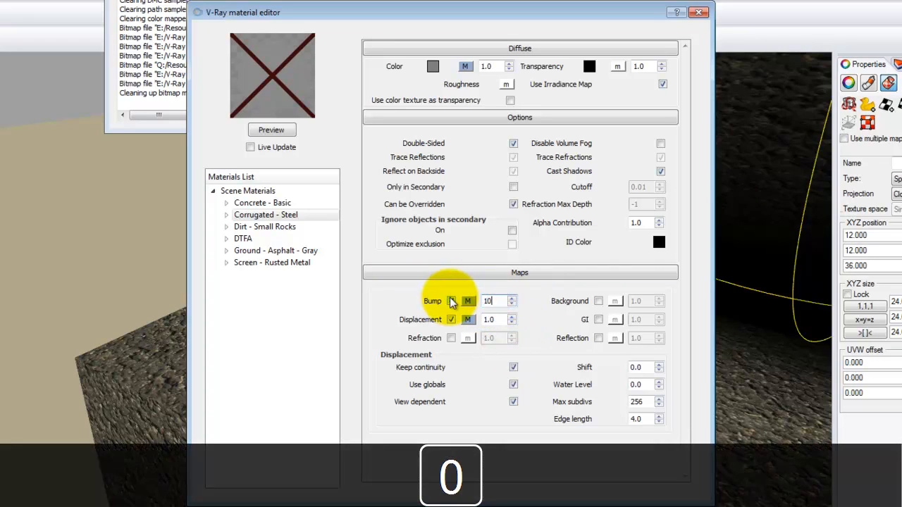
pyautogui.click(452, 302)
pyautogui.click(504, 319)
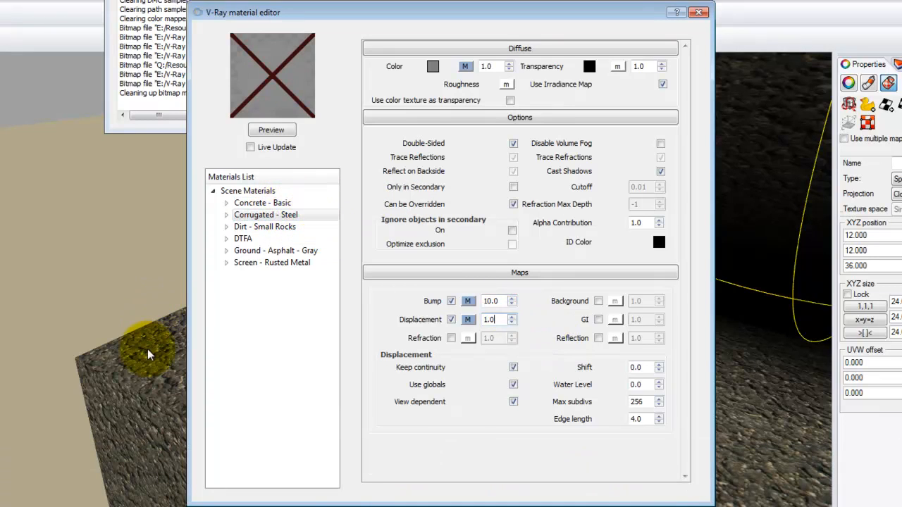
# Apply the Corrugated - Steel material to the selected test block, close the material editor, and render the Material Test view.
pyautogui.click(153, 352)
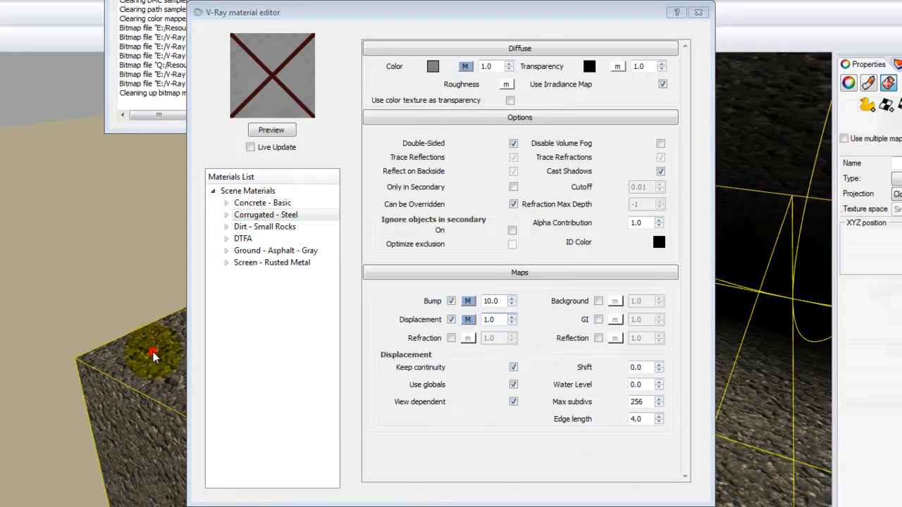
pyautogui.click(285, 215)
pyautogui.rightClick(285, 215)
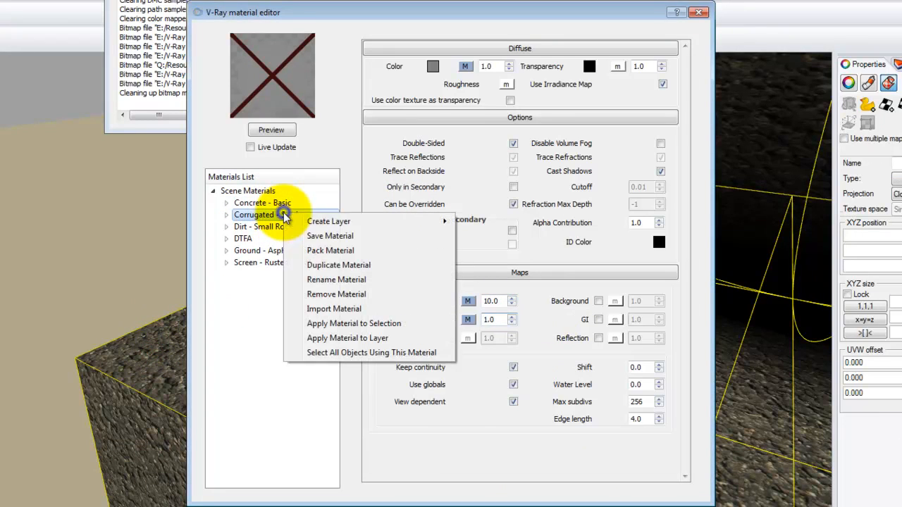
pyautogui.click(366, 329)
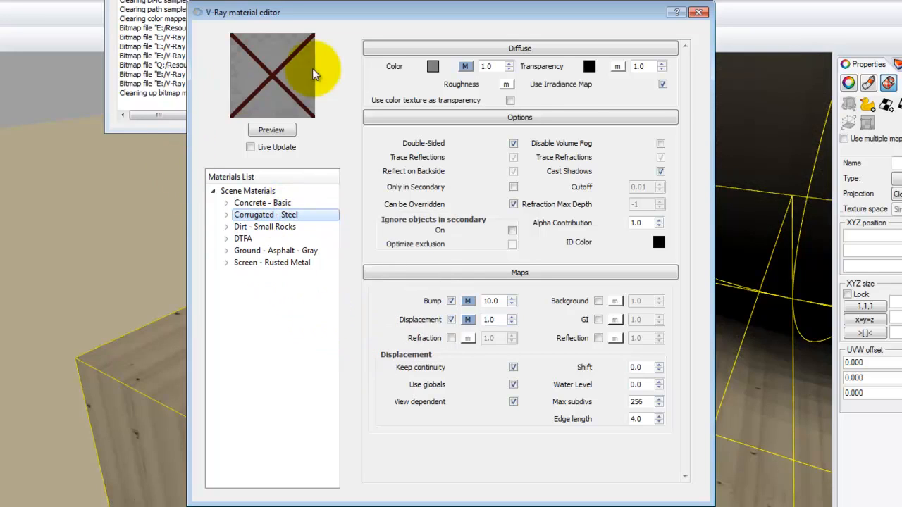
pyautogui.click(697, 14)
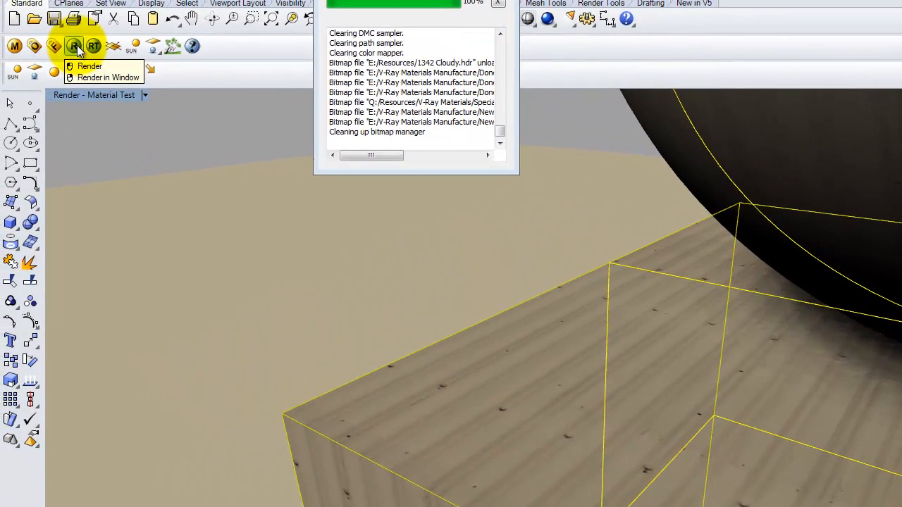
pyautogui.click(77, 46)
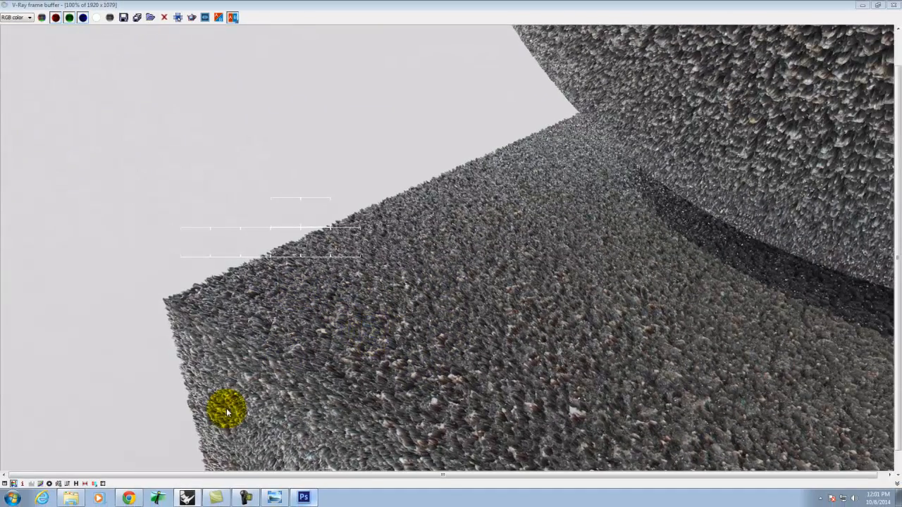
# Switch to Chrome and review the Exercise 214 page and the Google results for vray materials.
pyautogui.click(129, 498)
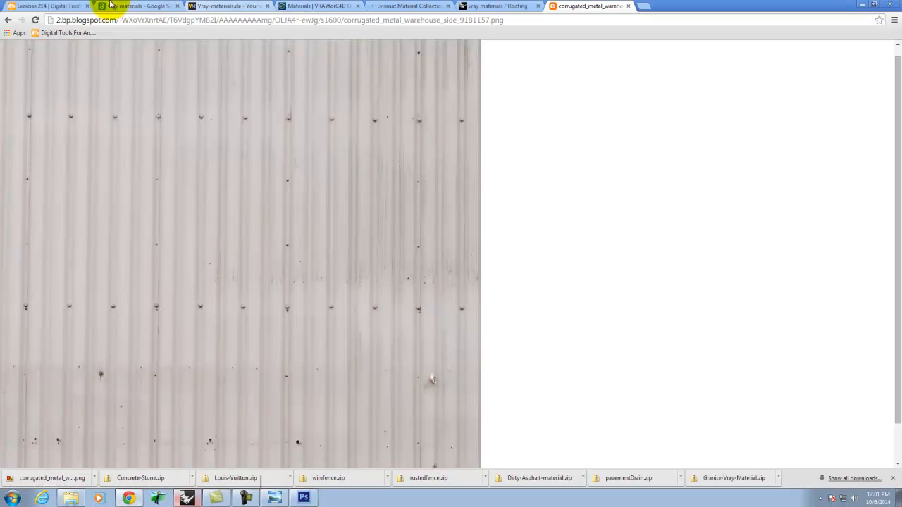
pyautogui.click(53, 5)
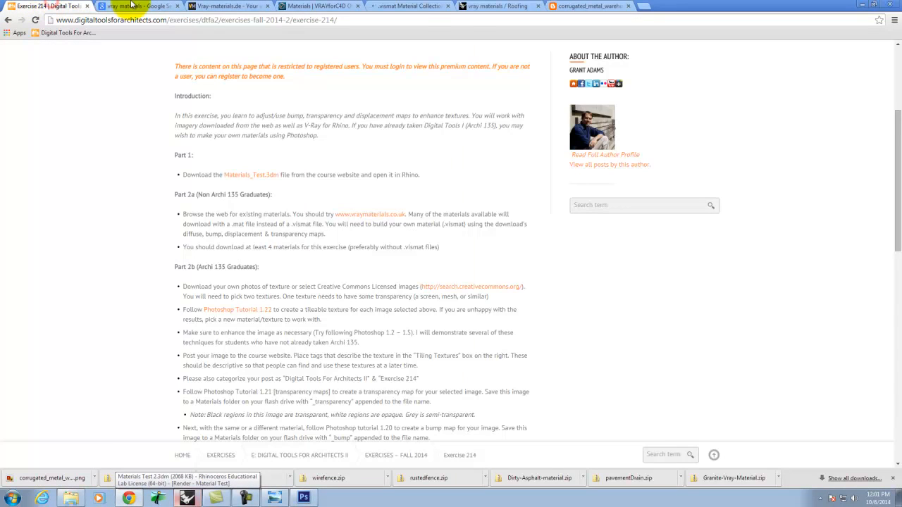
pyautogui.click(131, 5)
pyautogui.scroll(2, 228, 202)
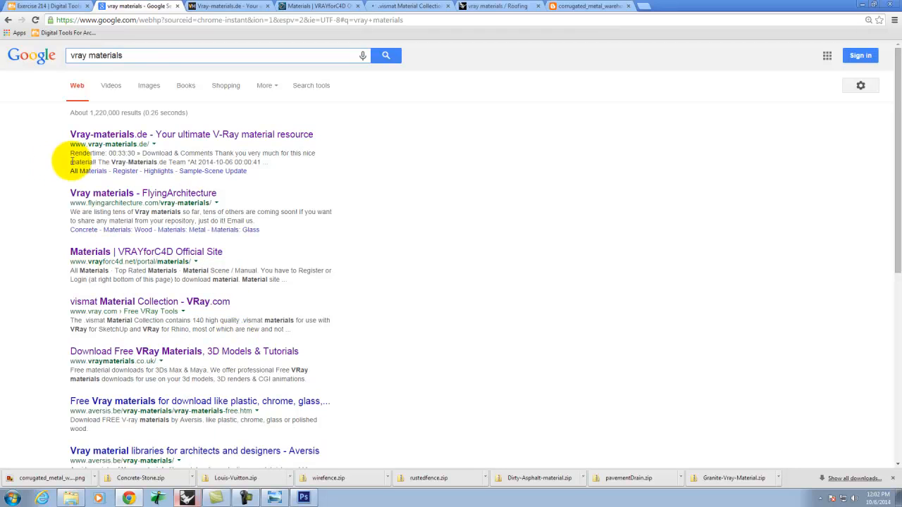
# Review the Vray-materials.de home page and browse the VRAYforC4D materials gallery down to the stone and travertine entries.
pyautogui.click(216, 7)
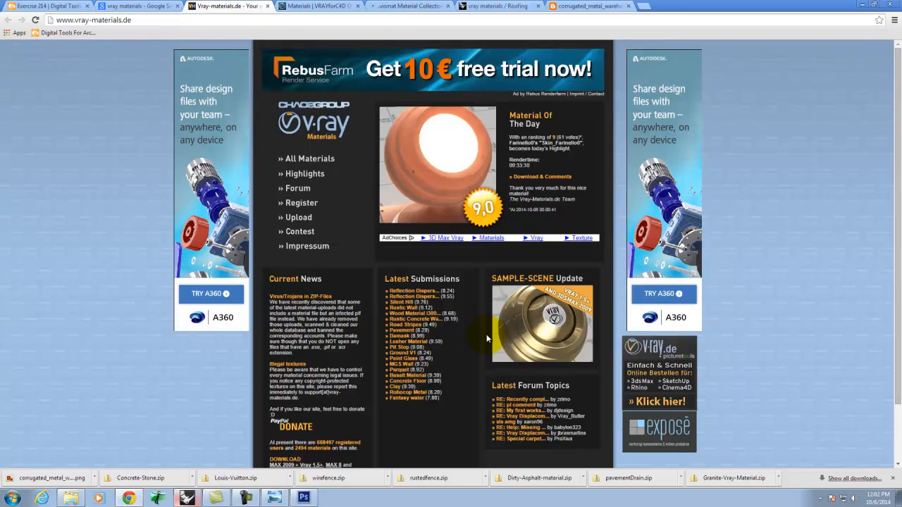
pyautogui.scroll(-2, 485, 332)
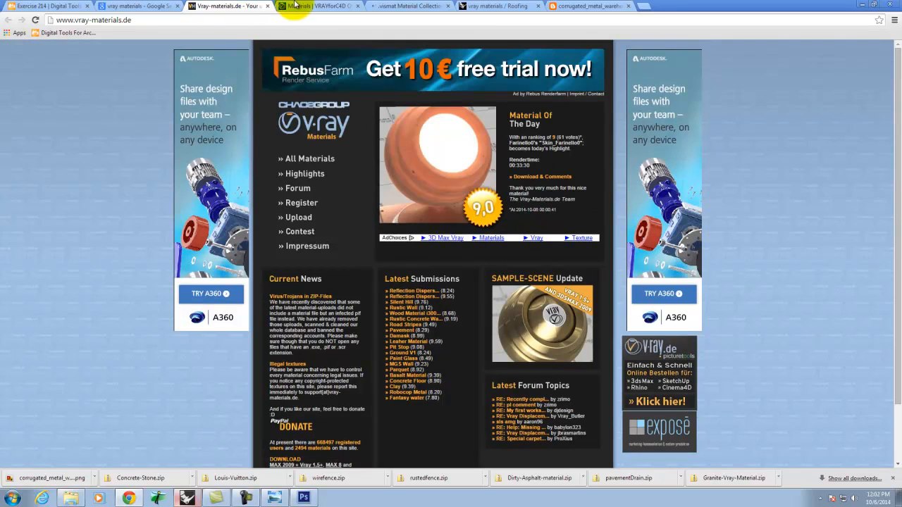
pyautogui.click(296, 6)
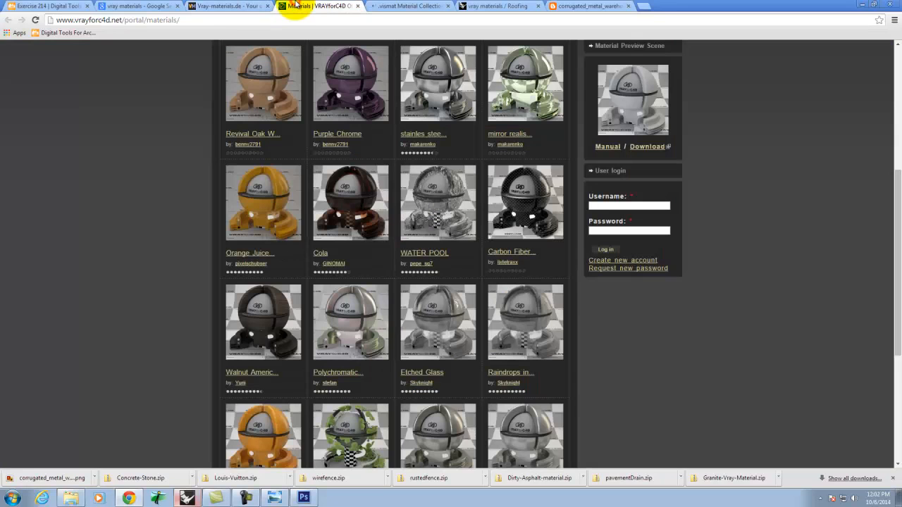
pyautogui.scroll(4, 576, 369)
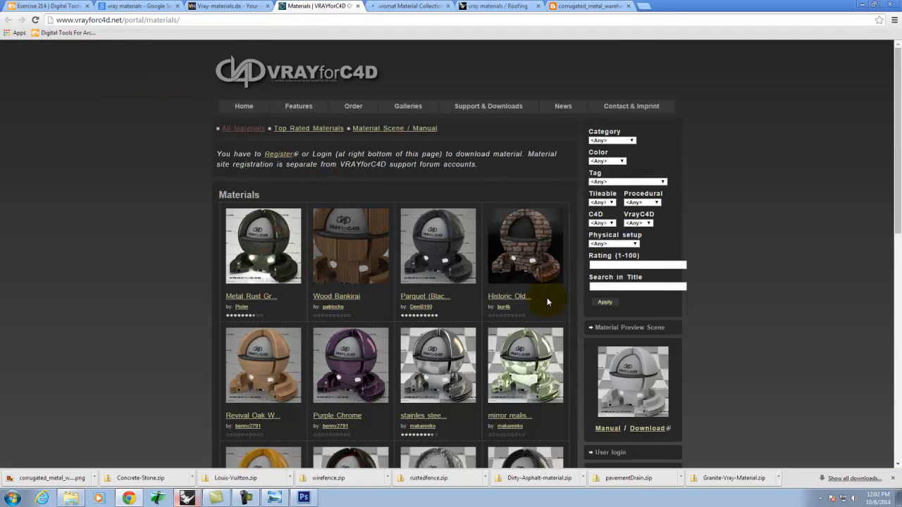
pyautogui.scroll(-2, 547, 303)
pyautogui.scroll(-5, 546, 303)
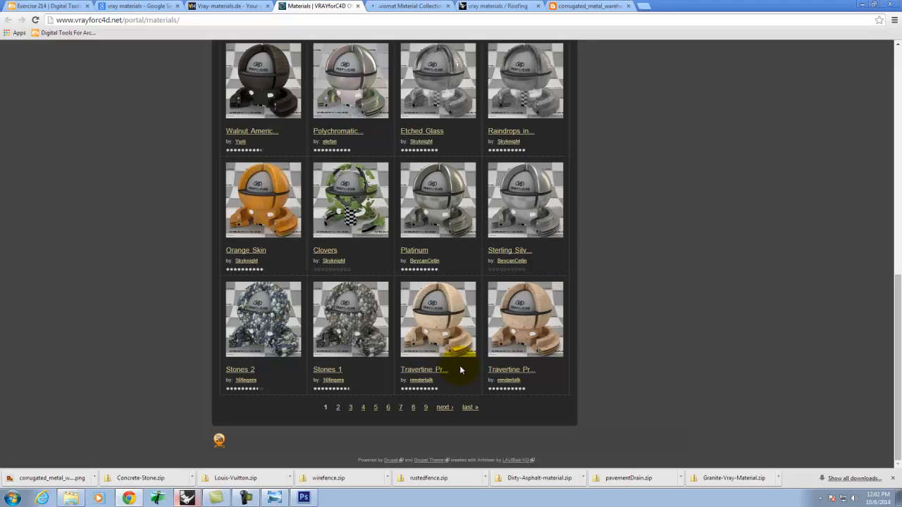
# Open the Travertine Procedural 2.0 material page and examine its preview, specifications, tags and login requirements.
pyautogui.click(432, 373)
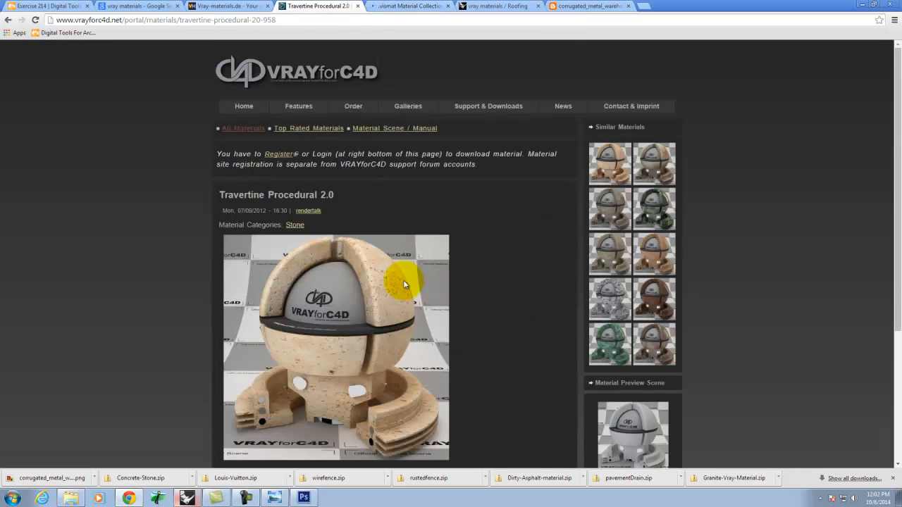
pyautogui.scroll(-3, 491, 318)
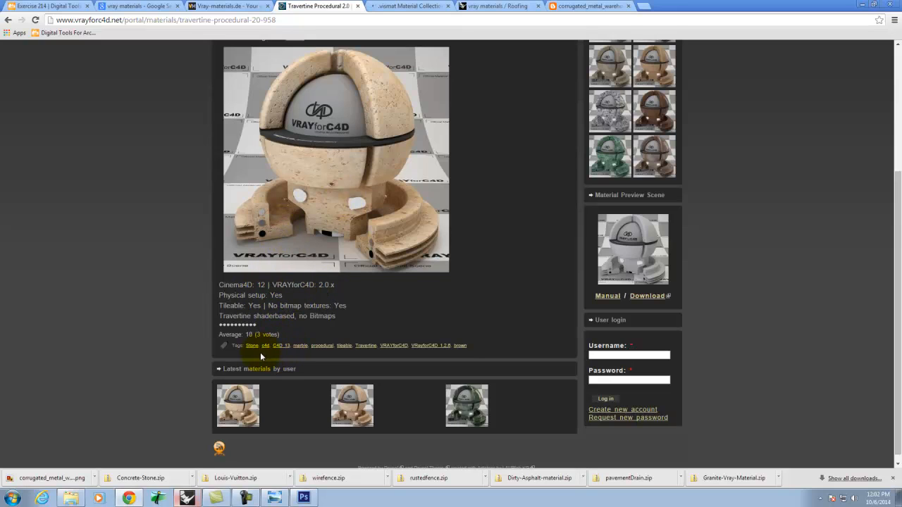
pyautogui.scroll(-1, 434, 332)
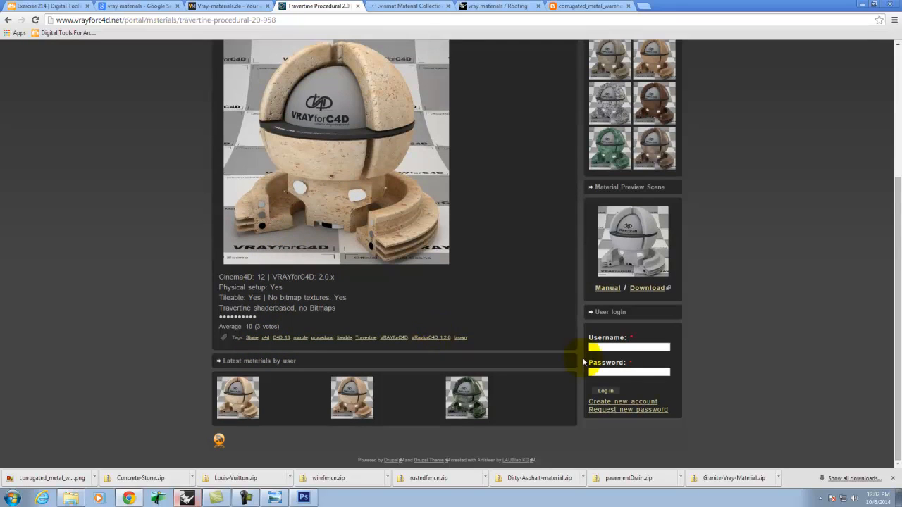
pyautogui.scroll(3, 623, 392)
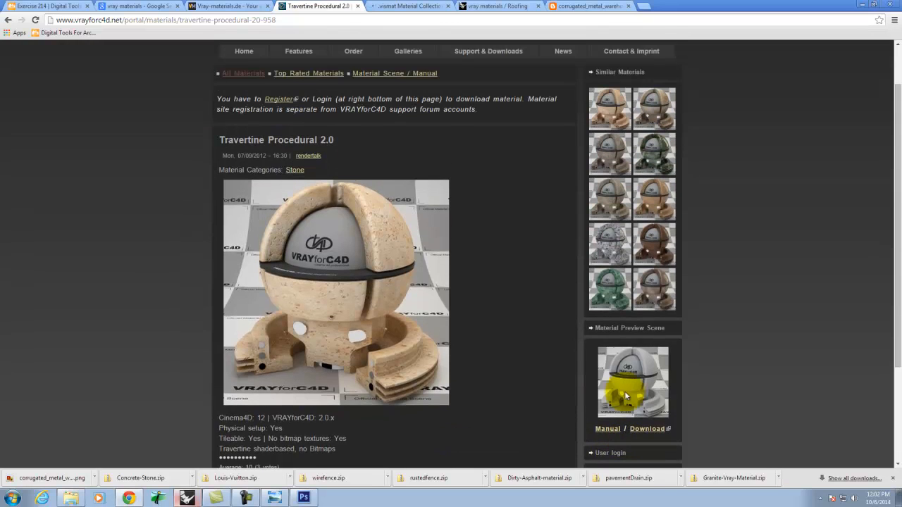
pyautogui.scroll(-2, 622, 391)
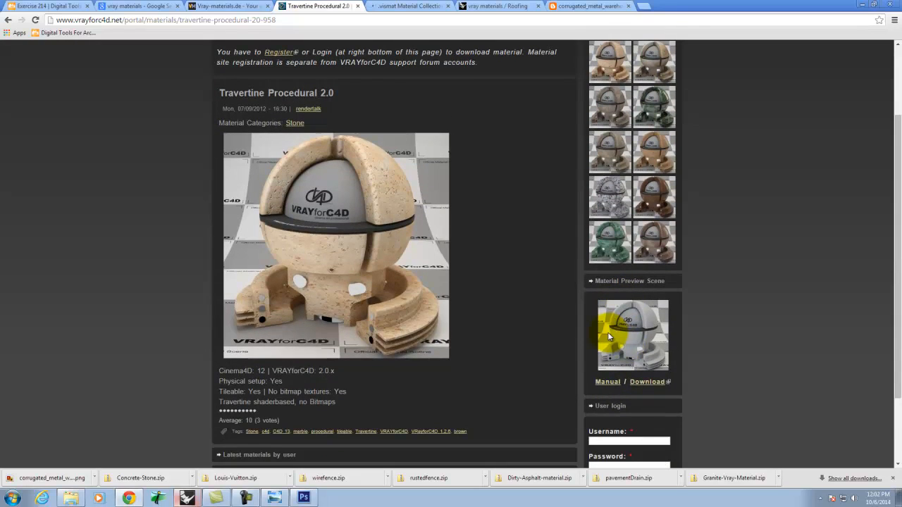
pyautogui.scroll(2, 607, 332)
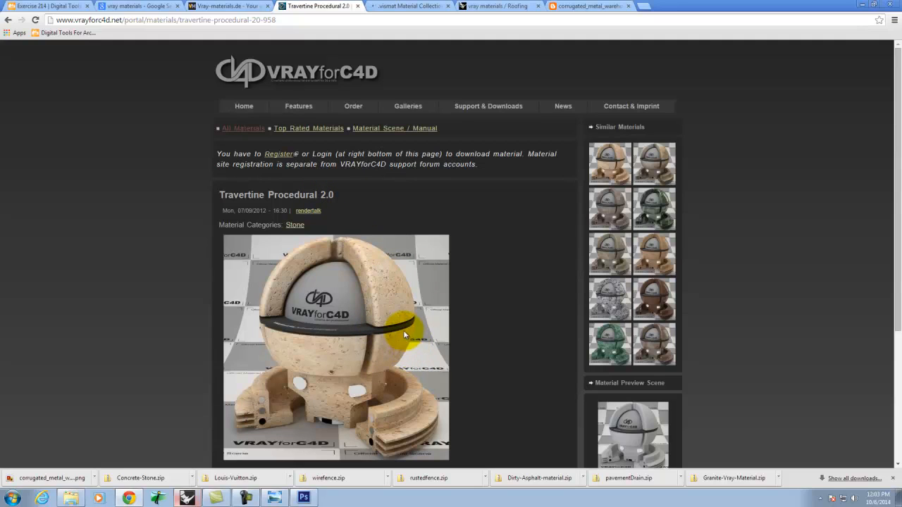
# Examine the .vismat Material Collection samples, the RhinoShack Roofing materials and the corrugated metal warehouse texture image.
pyautogui.click(414, 6)
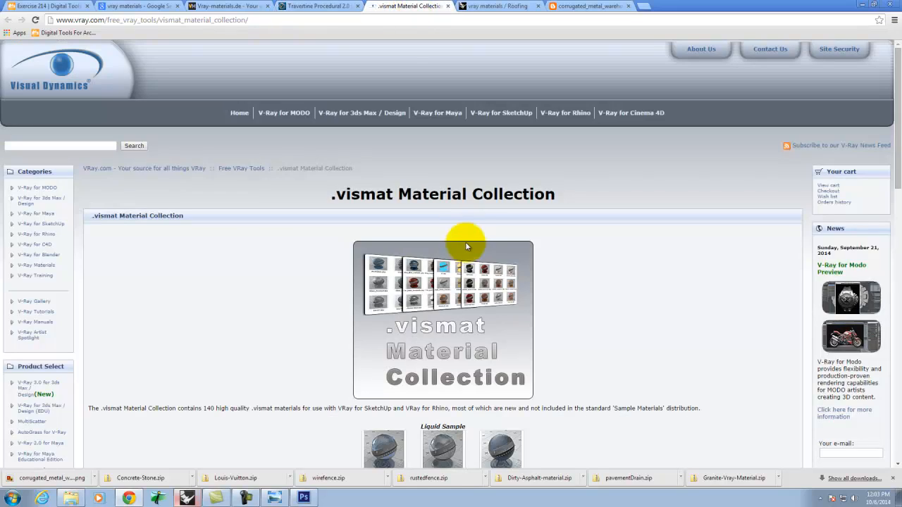
pyautogui.scroll(-5, 502, 323)
pyautogui.scroll(-4, 500, 323)
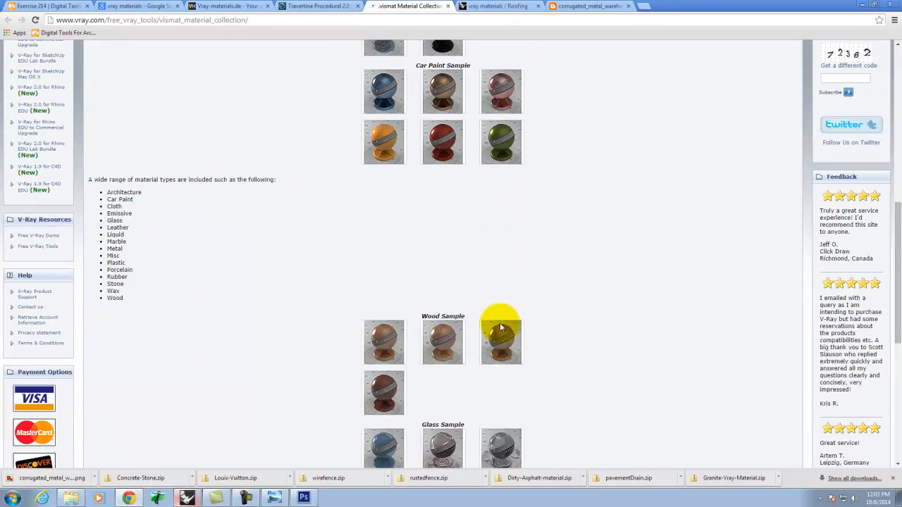
pyautogui.scroll(5, 499, 314)
pyautogui.click(497, 6)
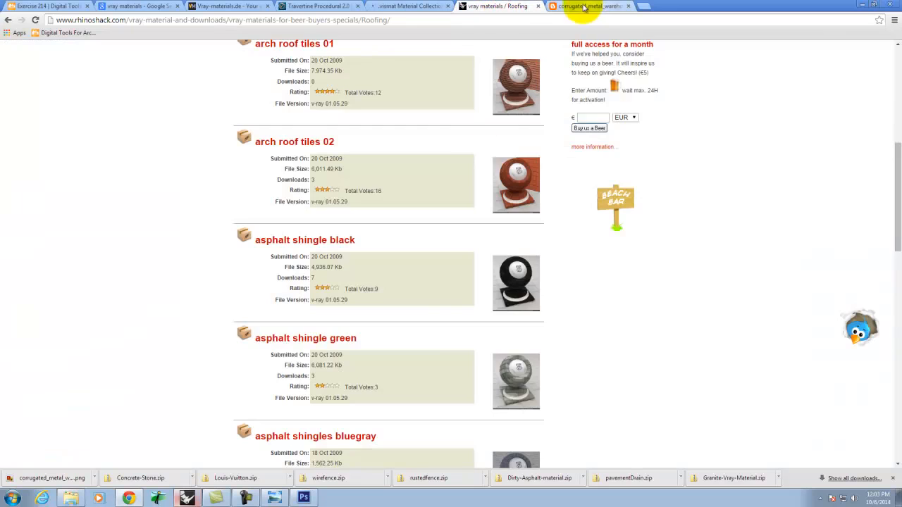
pyautogui.scroll(5, 477, 376)
pyautogui.scroll(-7, 447, 363)
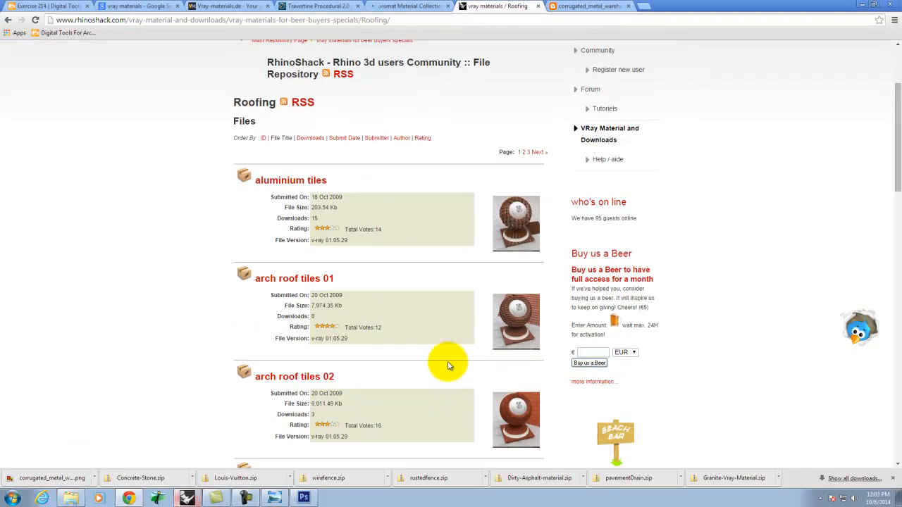
pyautogui.scroll(7, 444, 362)
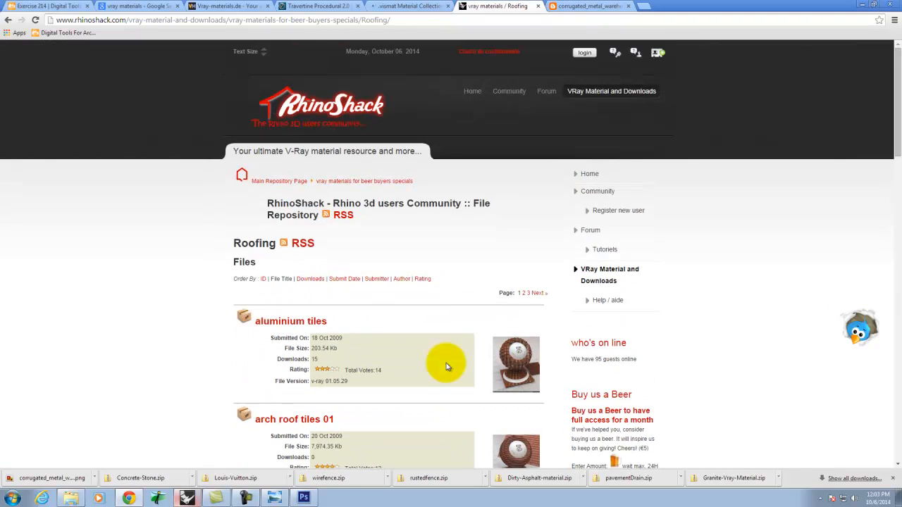
pyautogui.click(607, 5)
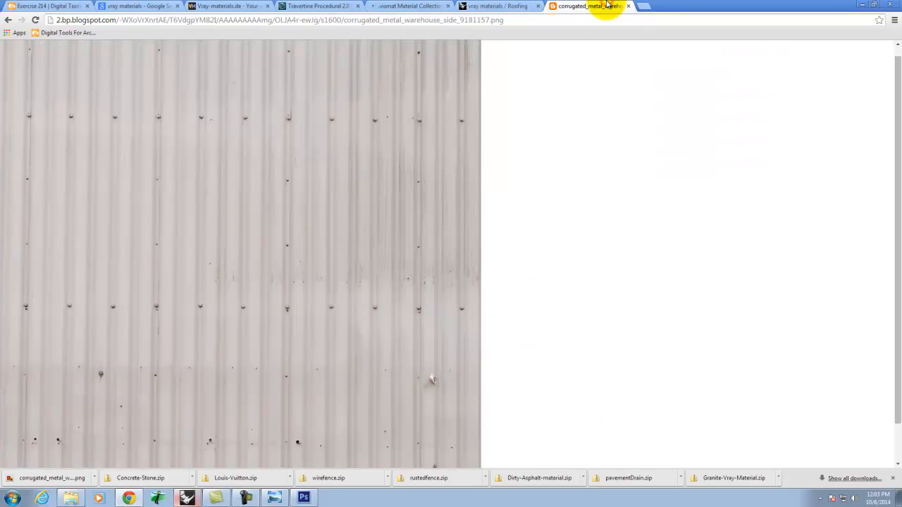
# Open vraymaterials.co.uk in a new browser tab and look through its recent materials, material categories, 3D models and HDRIs.
pyautogui.click(644, 6)
pyautogui.write('vraymaterials.co.uk')
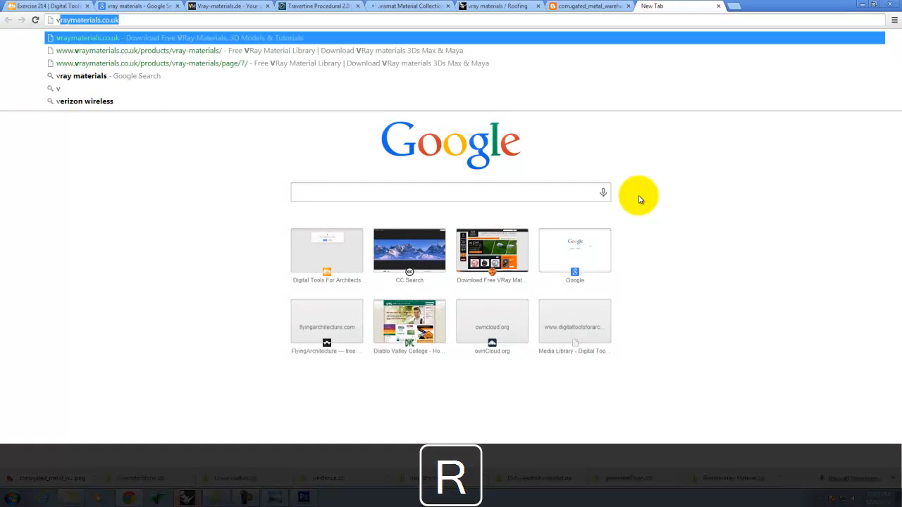
pyautogui.press('Return')
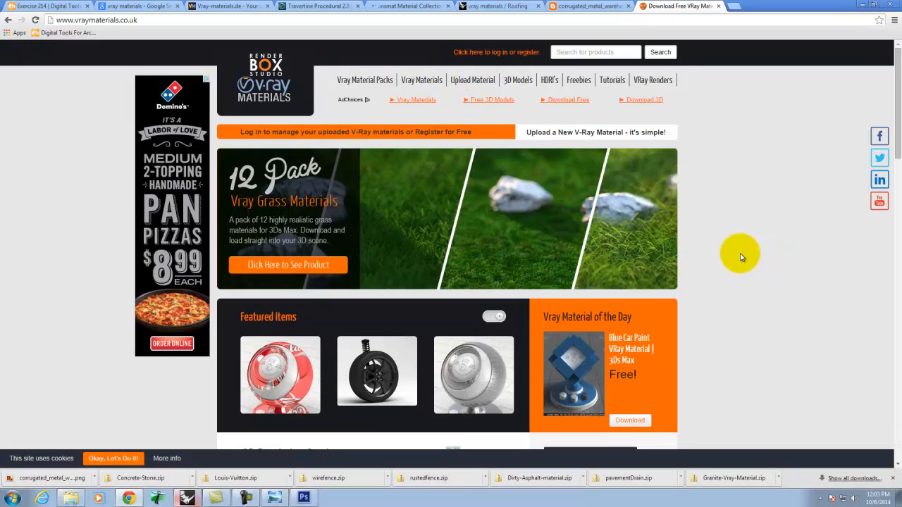
pyautogui.scroll(-2, 767, 342)
pyautogui.scroll(-5, 764, 346)
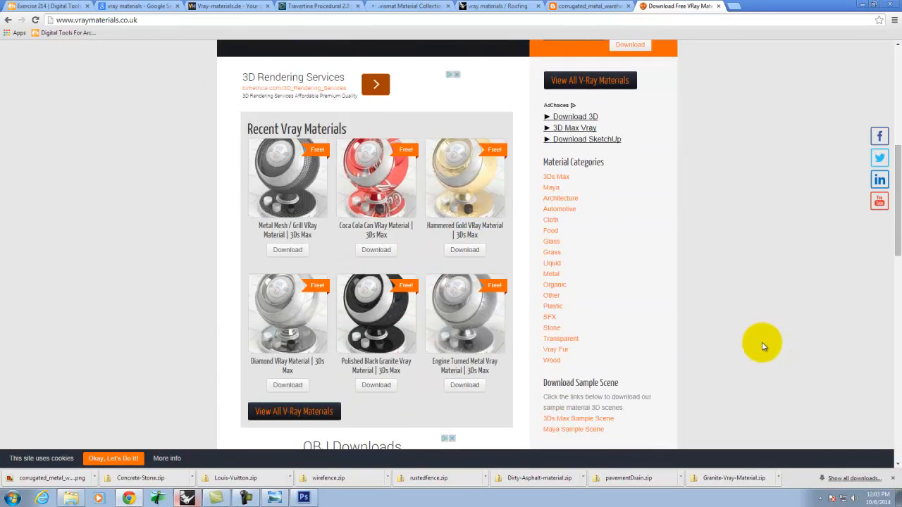
pyautogui.scroll(1, 761, 343)
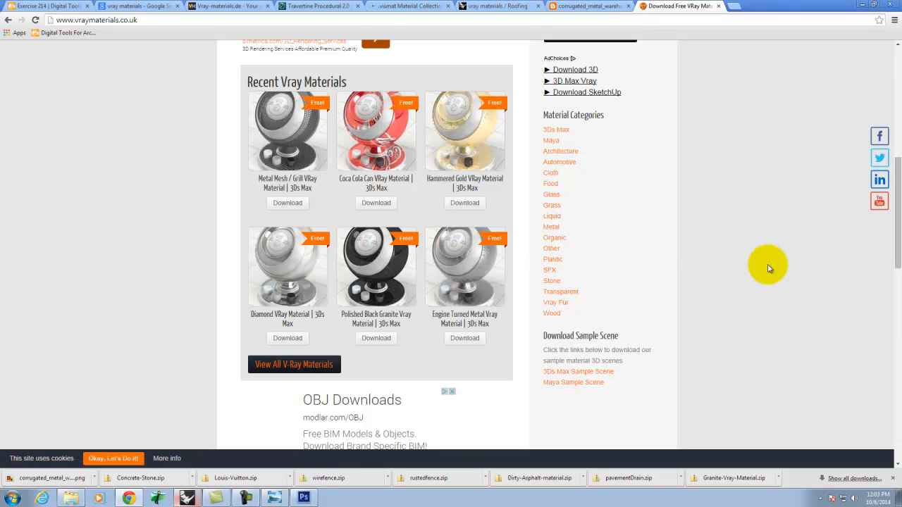
pyautogui.scroll(-6, 780, 293)
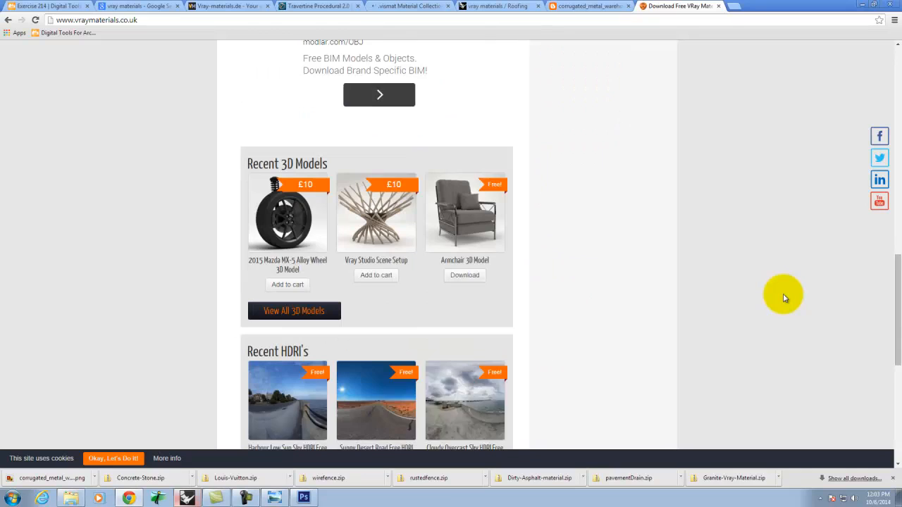
pyautogui.scroll(-3, 781, 297)
pyautogui.scroll(10, 782, 297)
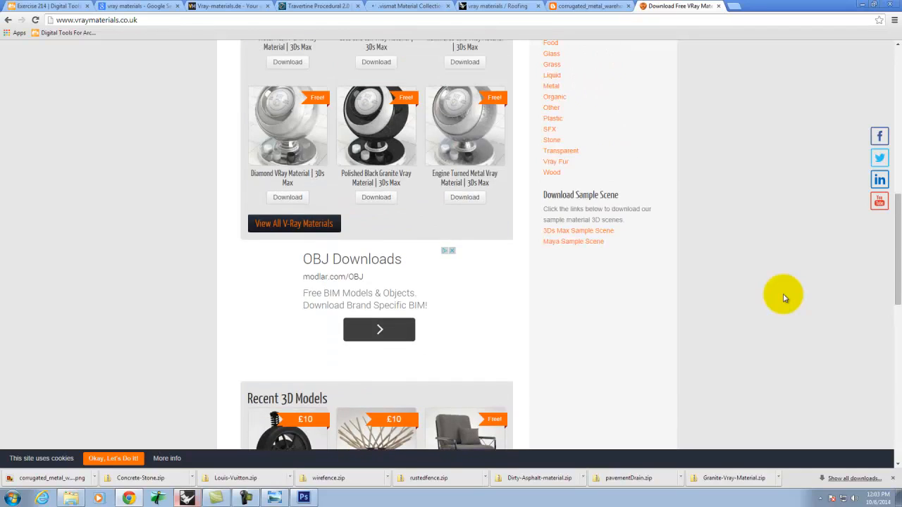
pyautogui.scroll(4, 782, 298)
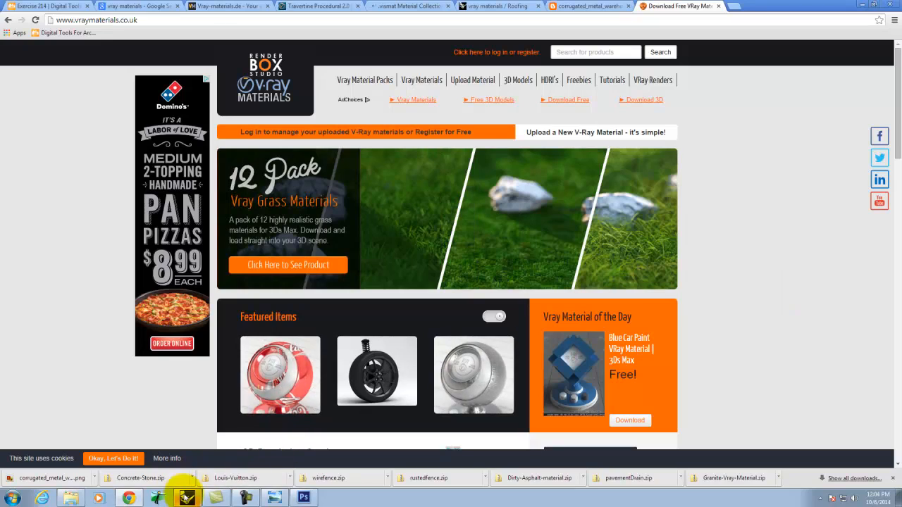
# Switch to Rhino, close the render frame buffer, and set the Corrugated - Steel material's bump amount to 1 in the material editor.
pyautogui.click(185, 498)
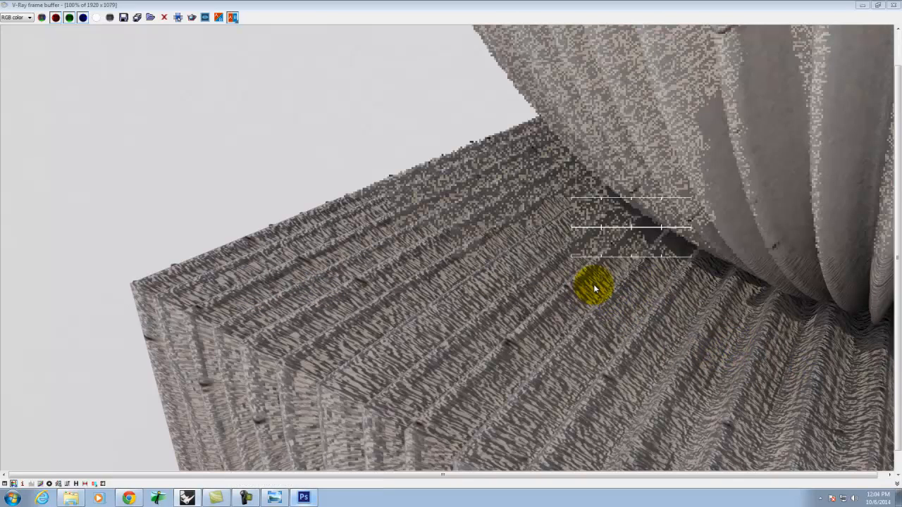
pyautogui.click(893, 5)
pyautogui.click(10, 81)
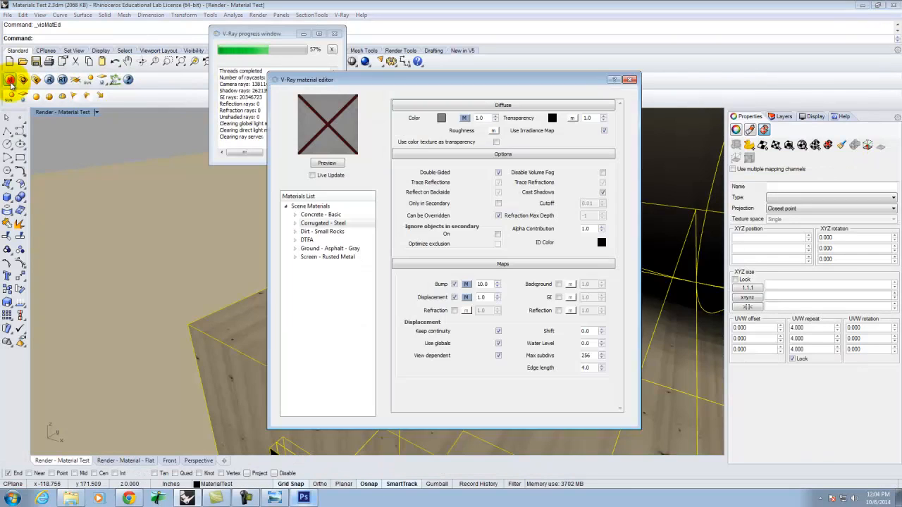
pyautogui.moveTo(486, 283); pyautogui.dragTo(453, 276)
pyautogui.write('1')
# Cancel the V-Ray render in progress and try to start a new render of the Material Test view.
pyautogui.click(50, 81)
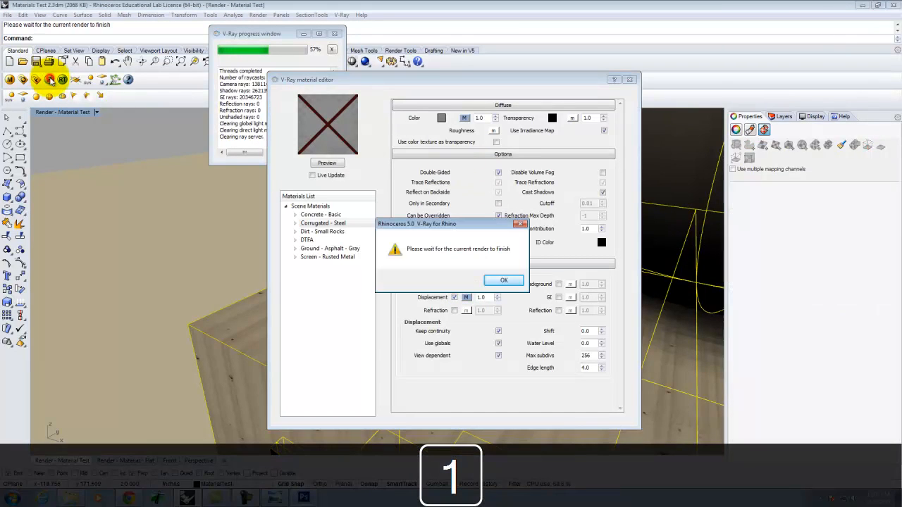
pyautogui.click(510, 279)
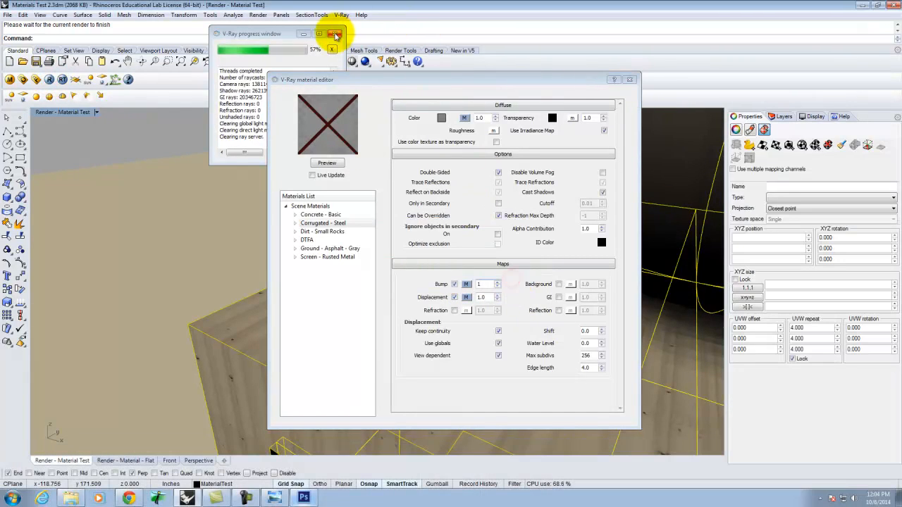
pyautogui.click(337, 34)
pyautogui.click(50, 79)
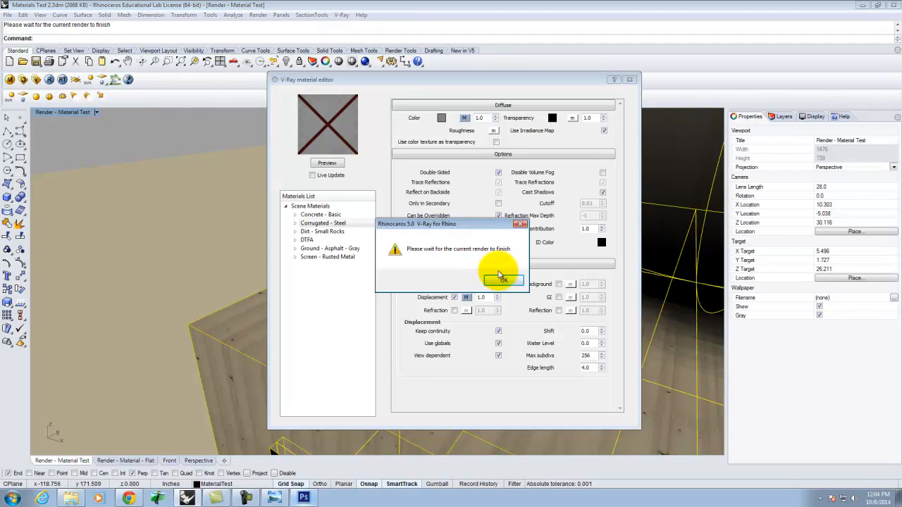
pyautogui.click(491, 281)
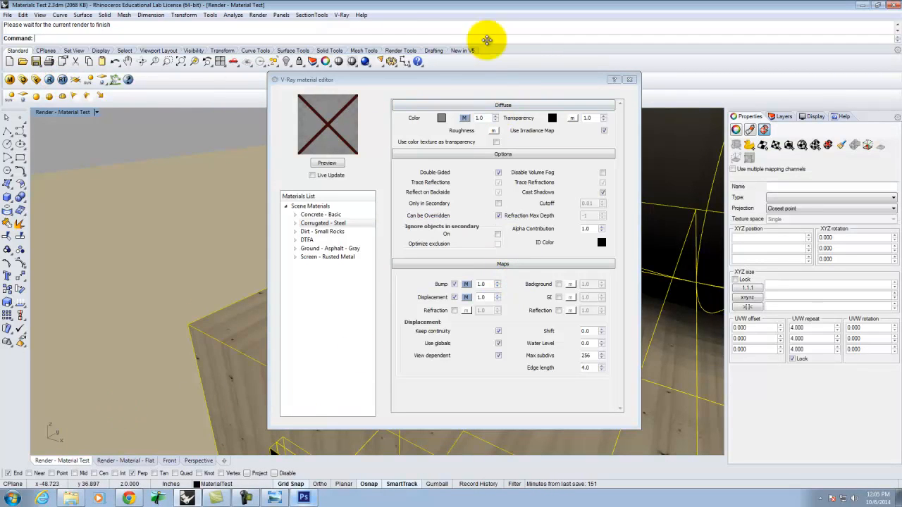
pyautogui.moveTo(483, 80); pyautogui.dragTo(550, 84)
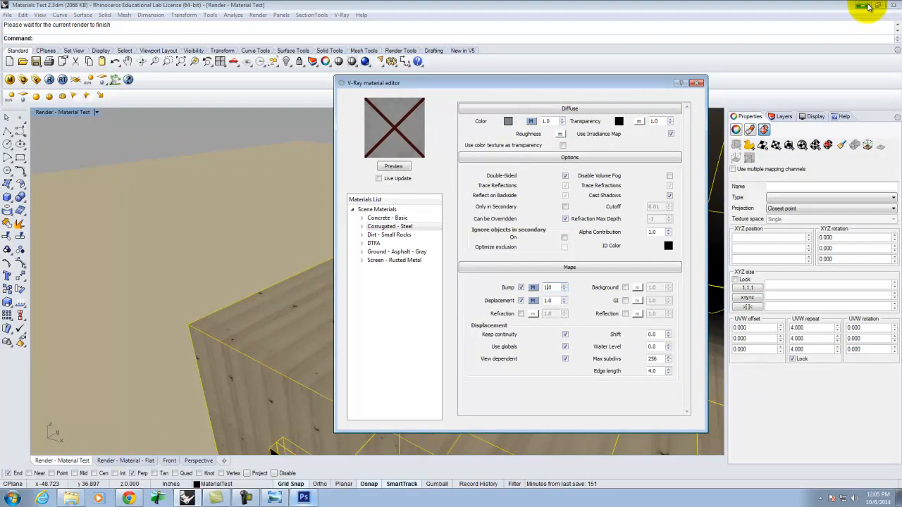
pyautogui.click(861, 6)
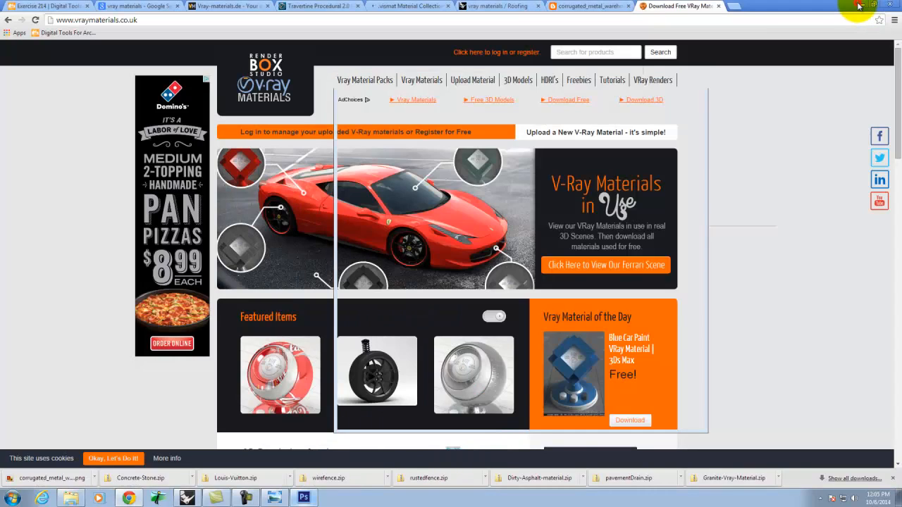
pyautogui.click(859, 6)
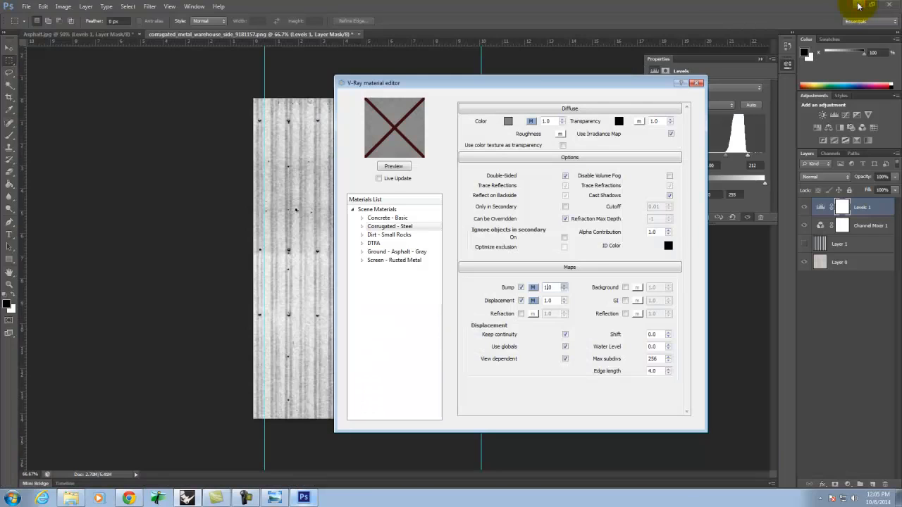
pyautogui.click(860, 6)
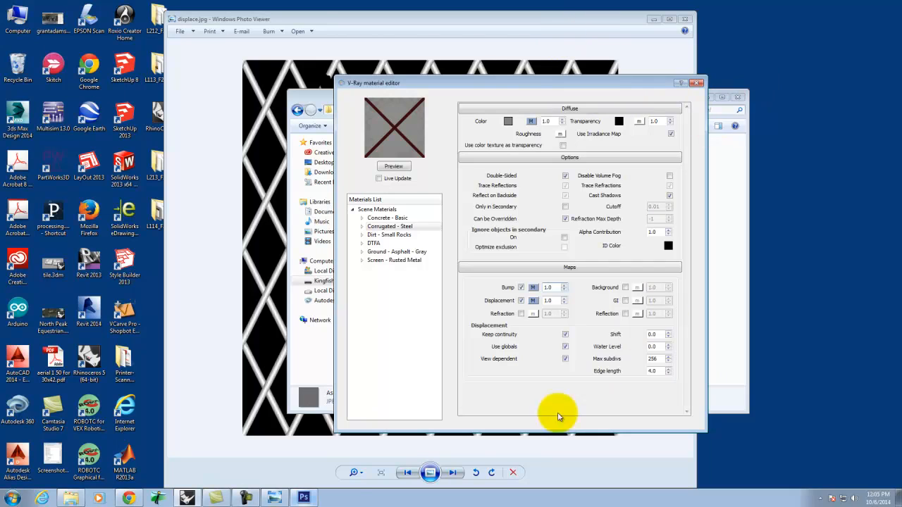
# Return to the Rhino window and render the Material Test view with the reduced bump amount.
pyautogui.click(186, 498)
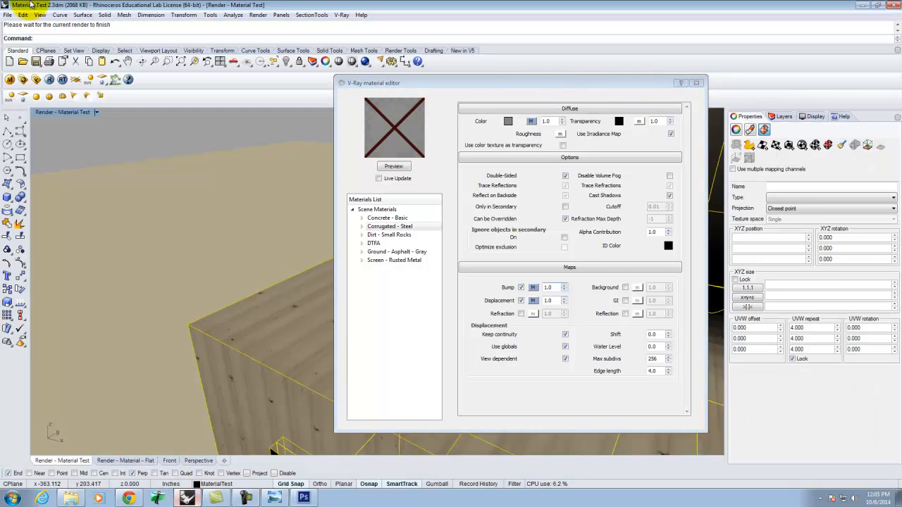
pyautogui.click(49, 80)
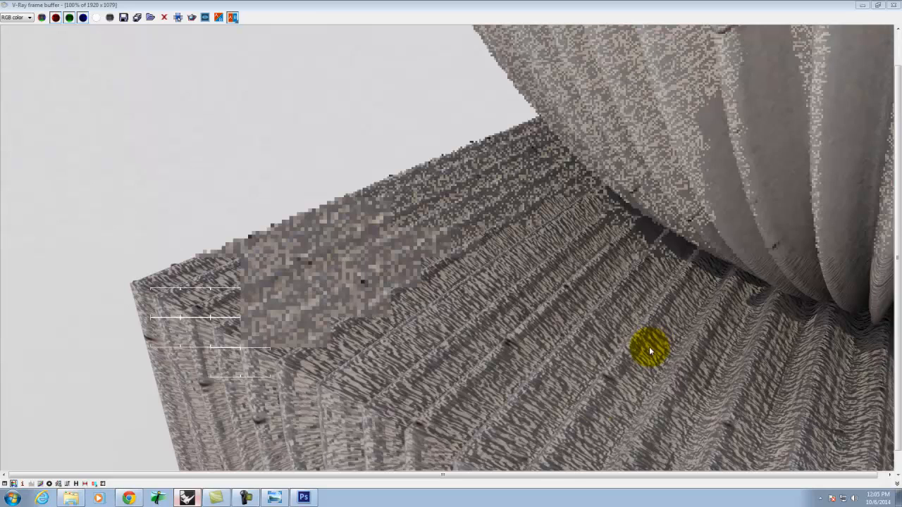
pyautogui.click(246, 498)
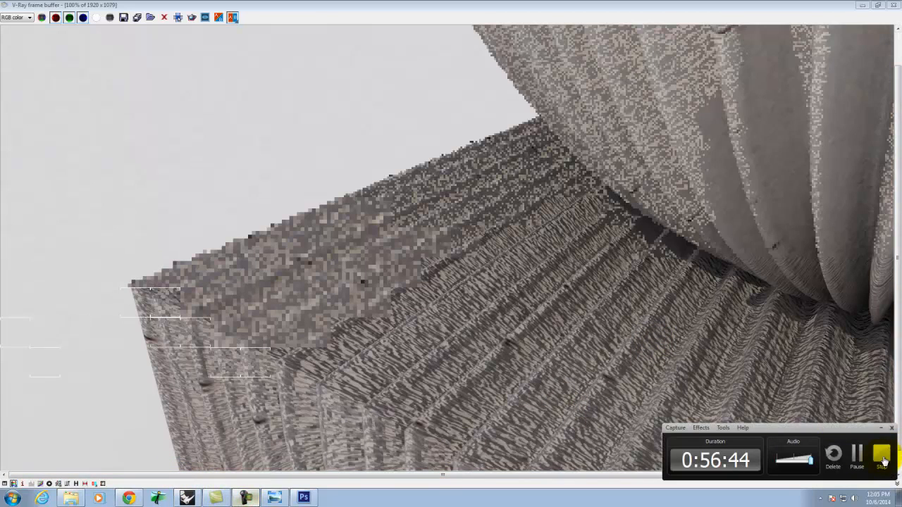